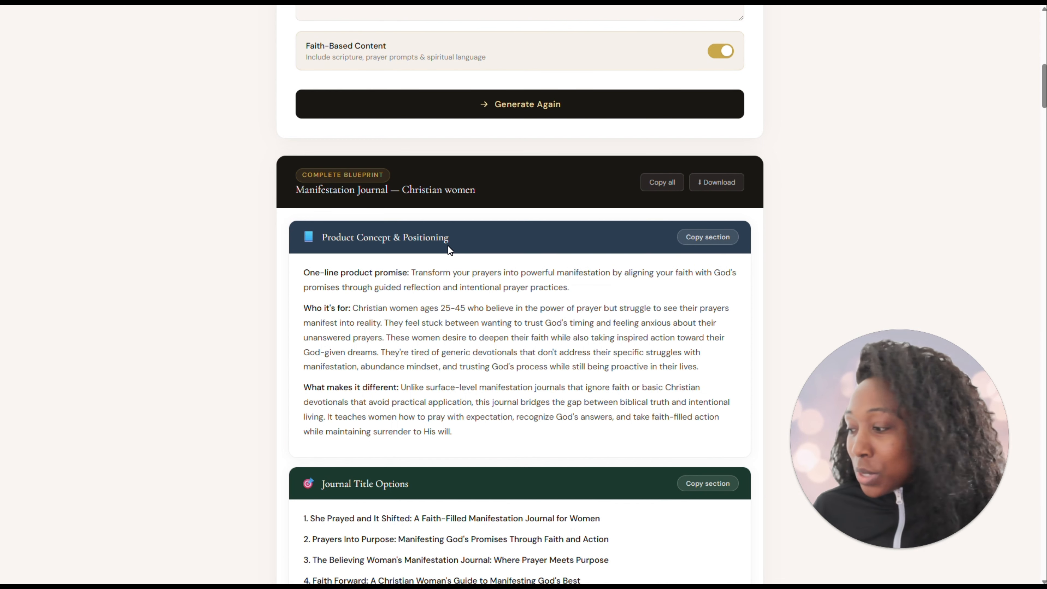
Download the complete blueprint for the Manifestation Journal for Christian women
scroll(456, 235, down, 2)
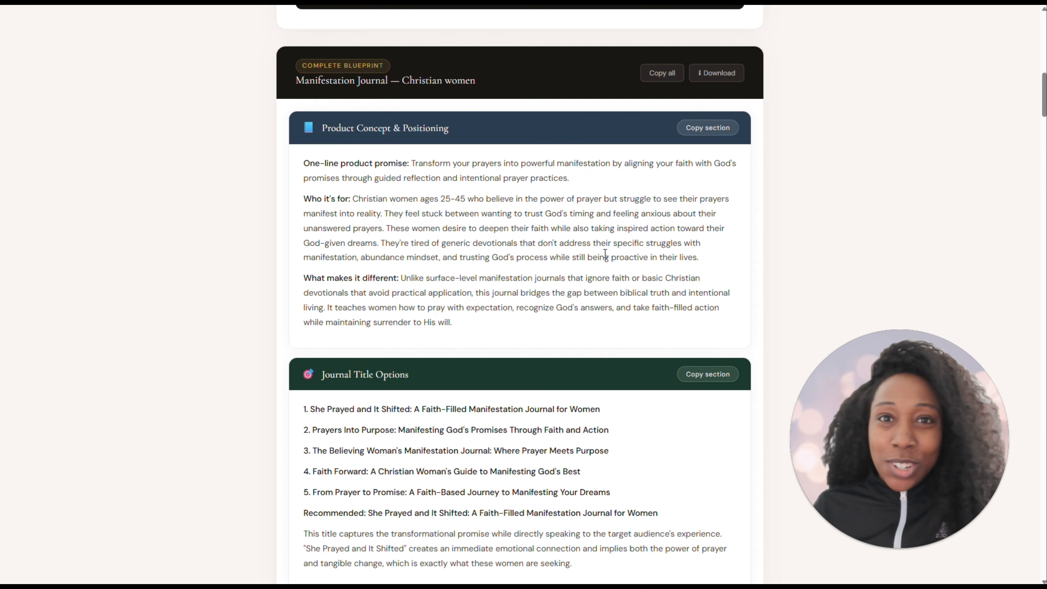
scroll(605, 253, down, 4)
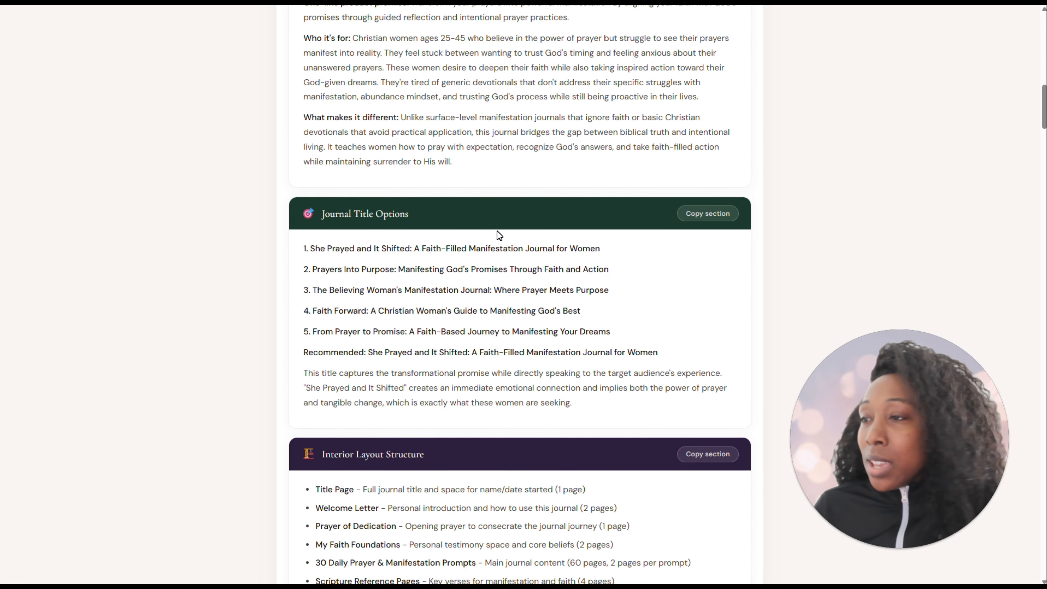
scroll(497, 231, up, 7)
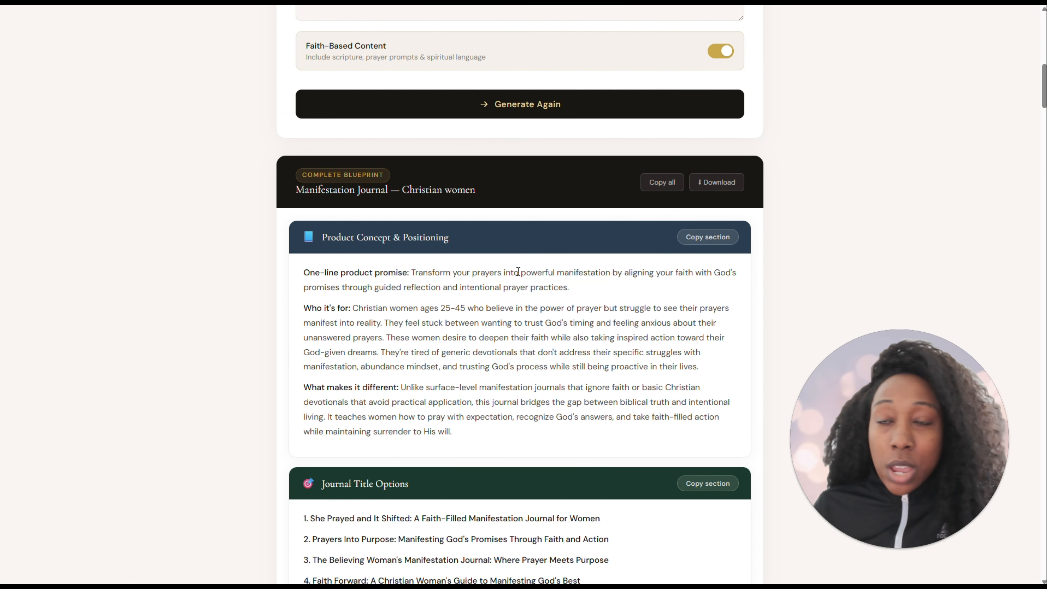
scroll(688, 128, down, 1)
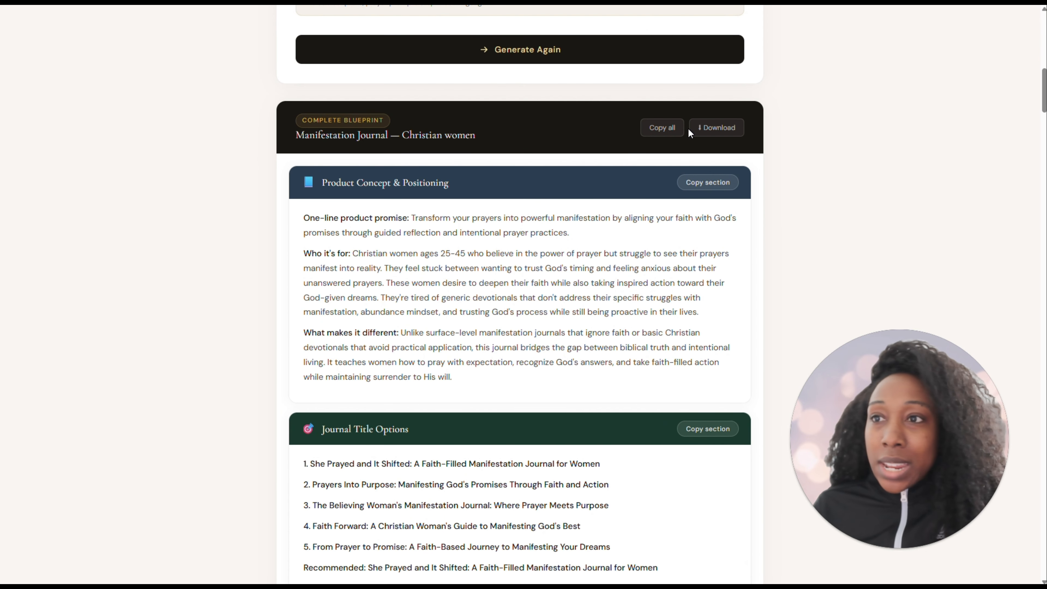
click(720, 133)
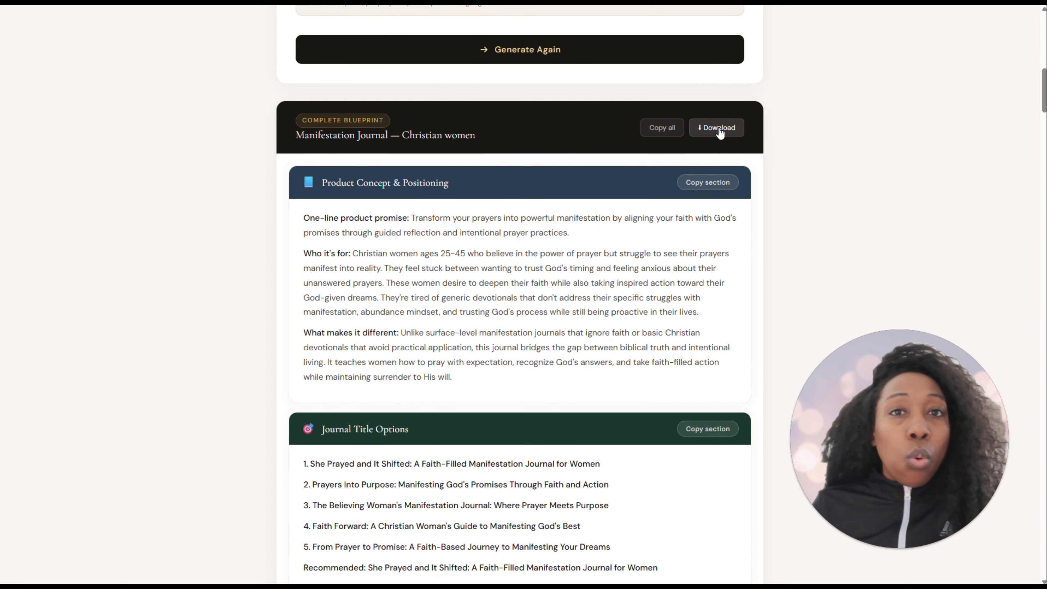
click(720, 133)
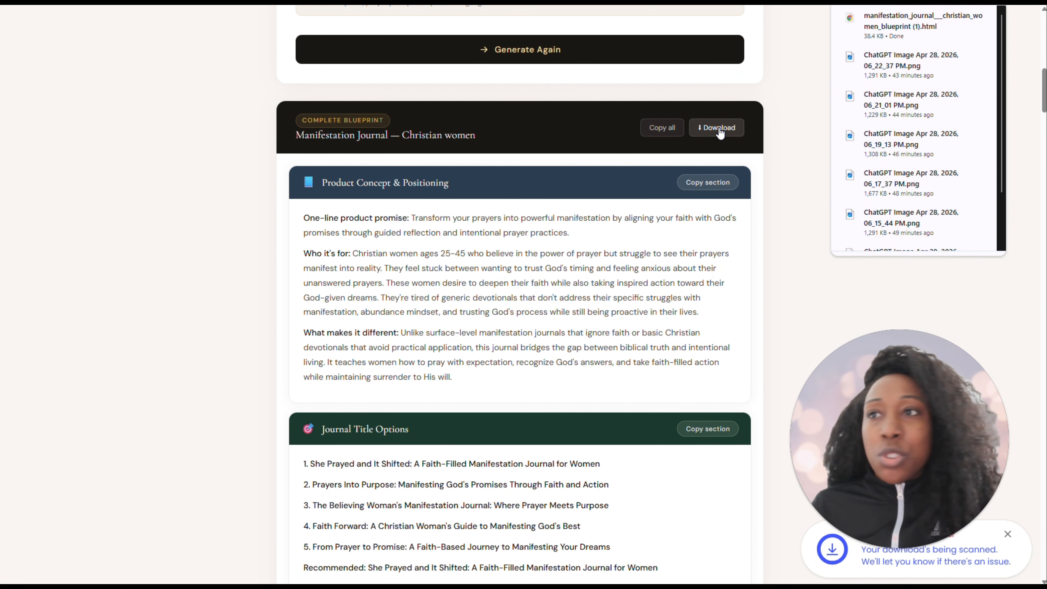
Review the Journal Title Options, highlighting parts of the recommended title and the paragraph explaining why it suits the audience
scroll(509, 192, down, 3)
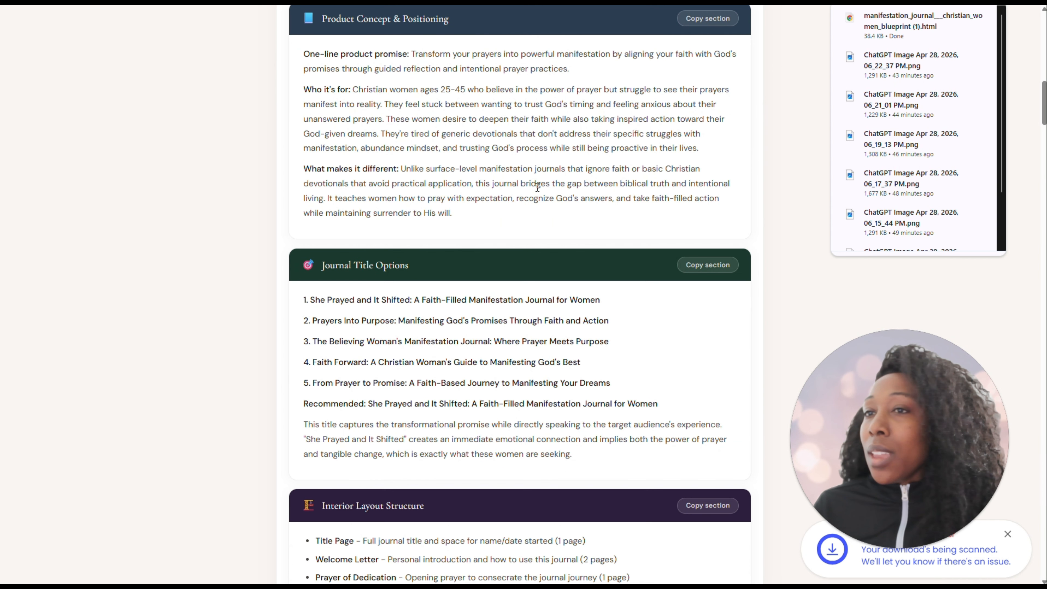
scroll(500, 189, down, 2)
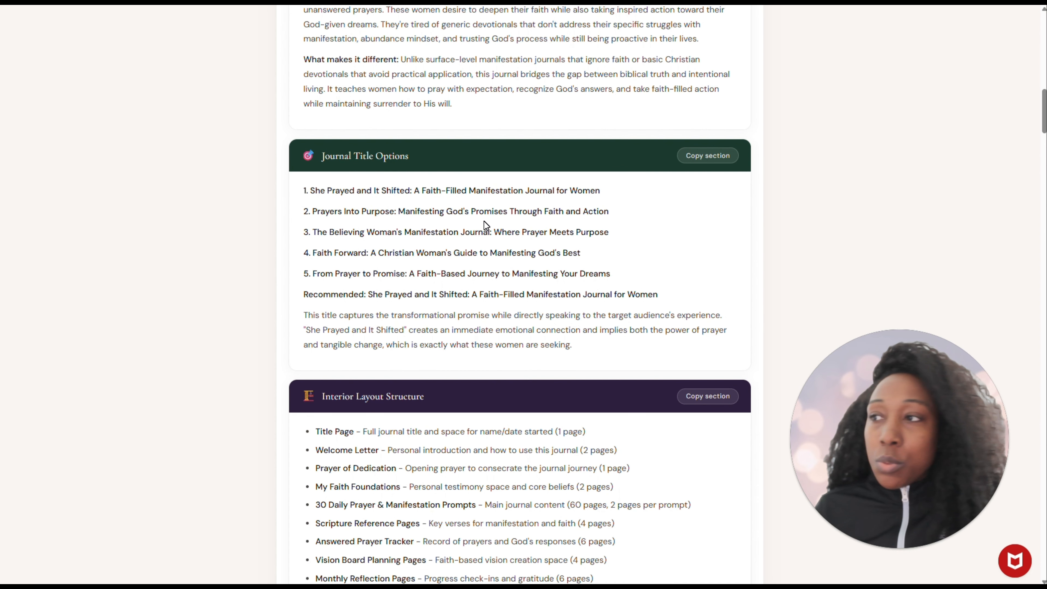
scroll(360, 183, down, 1)
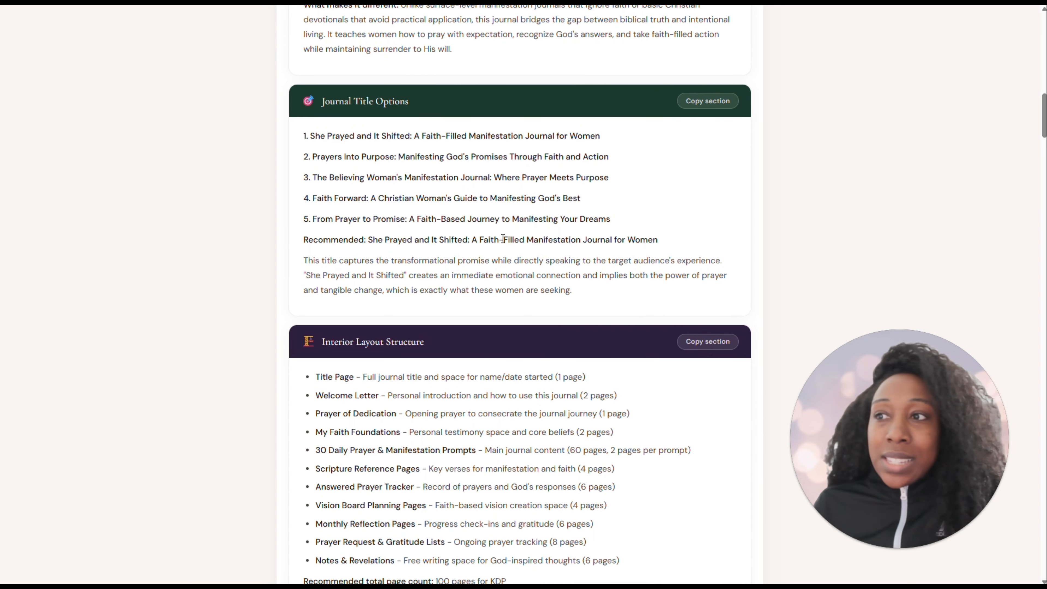
drag(525, 240, 603, 239)
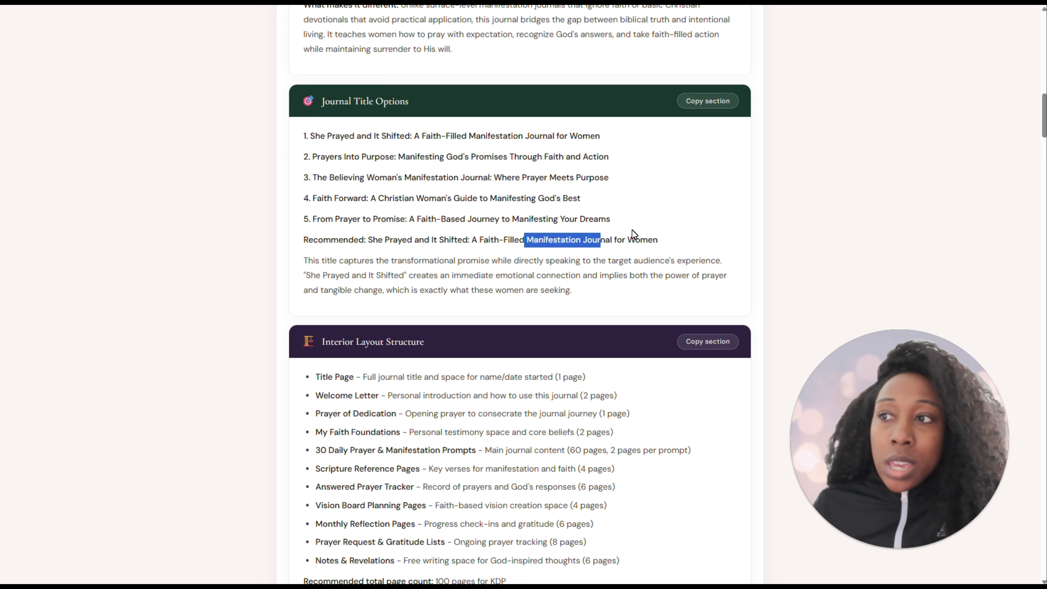
double_click(639, 240)
click(541, 240)
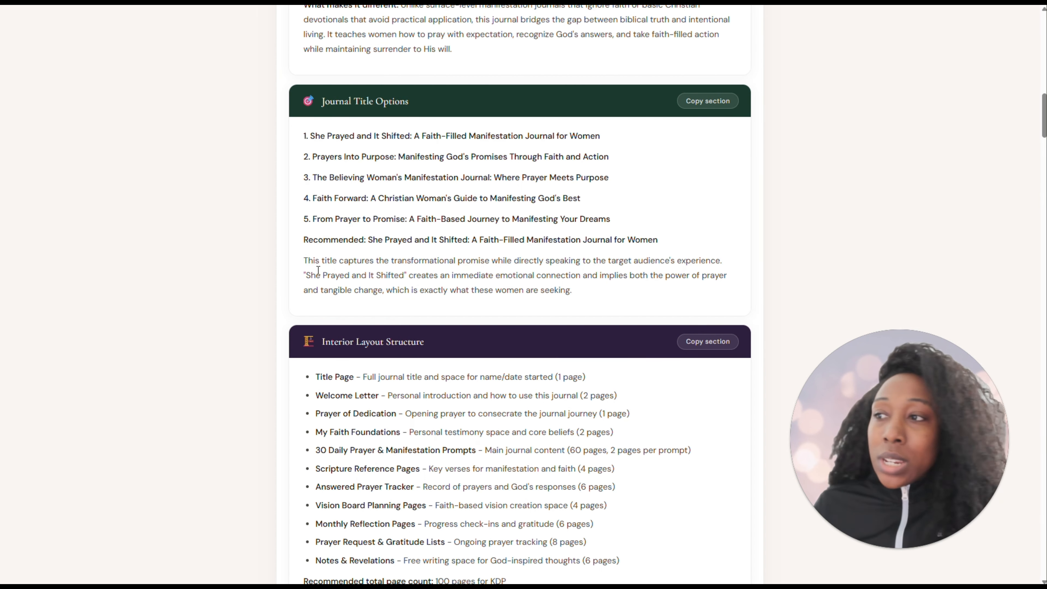
drag(304, 260, 613, 291)
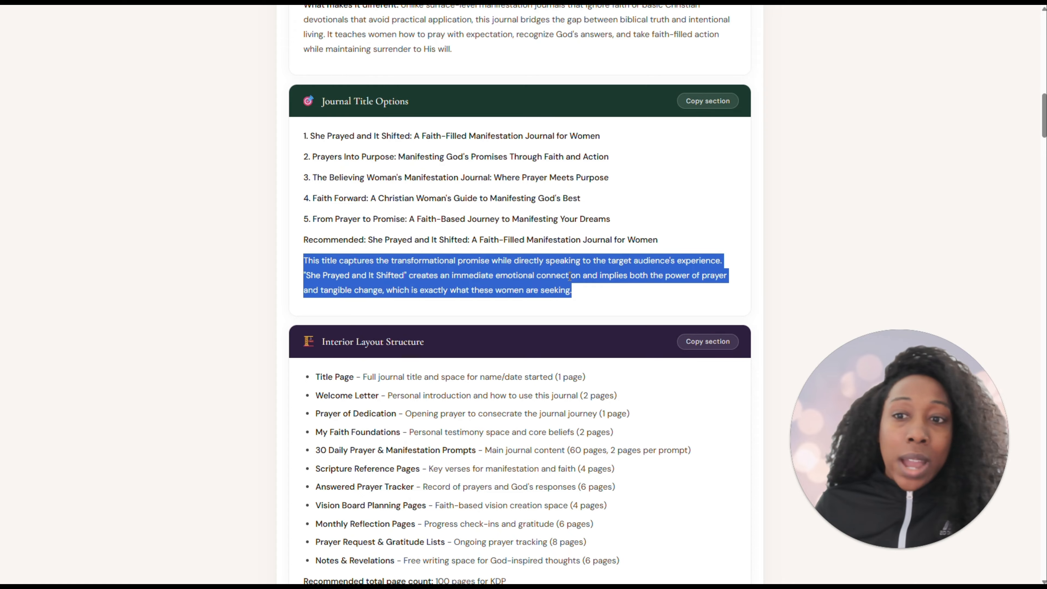
Review the Interior Layout Structure section and highlight its recommended total page count
scroll(509, 261, down, 3)
scroll(493, 257, down, 1)
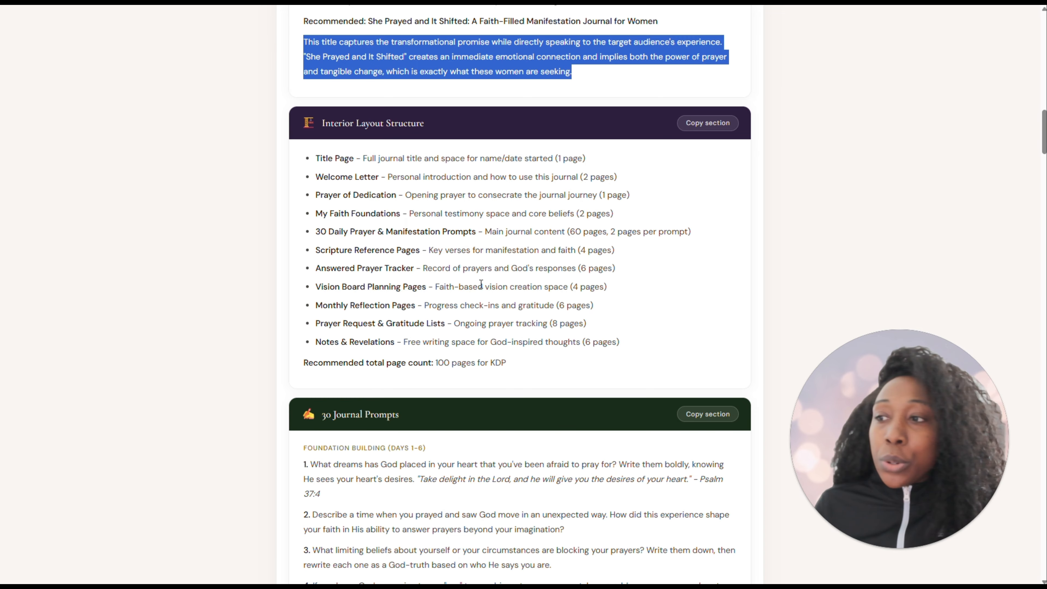
drag(436, 363, 498, 363)
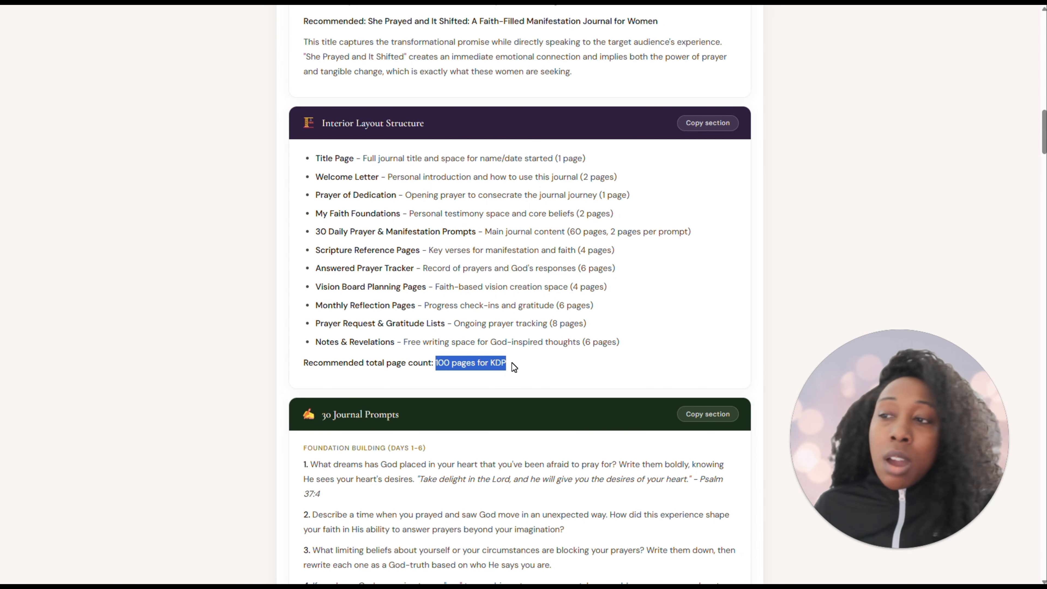
Read through the 30 Journal Prompts, highlighting the theme headings from Foundation Building (Days 1–6) to Gratitude & Recognition (Days 25–30)
scroll(504, 350, down, 5)
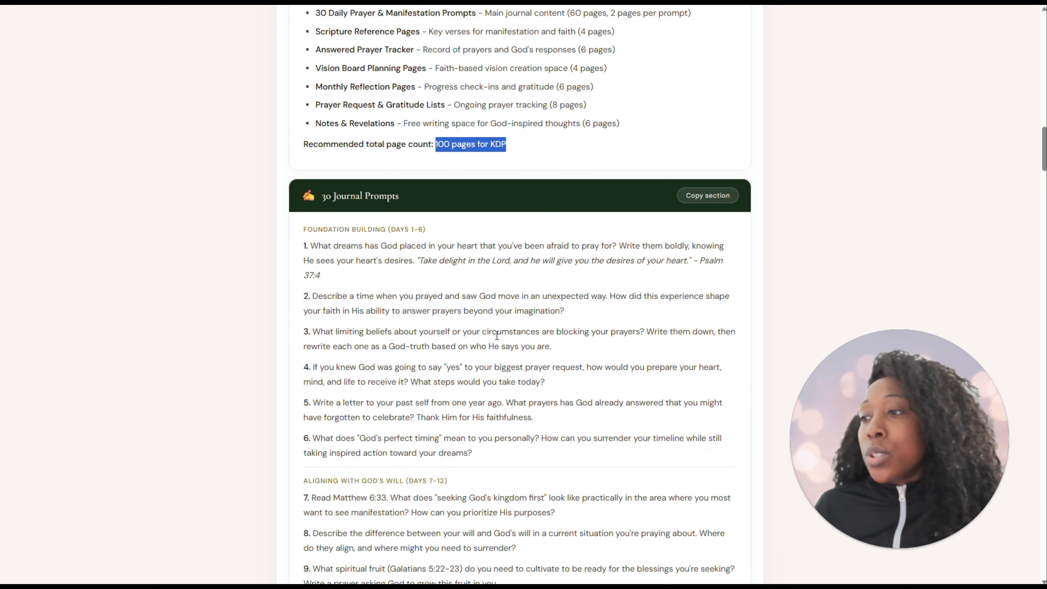
scroll(493, 336, down, 3)
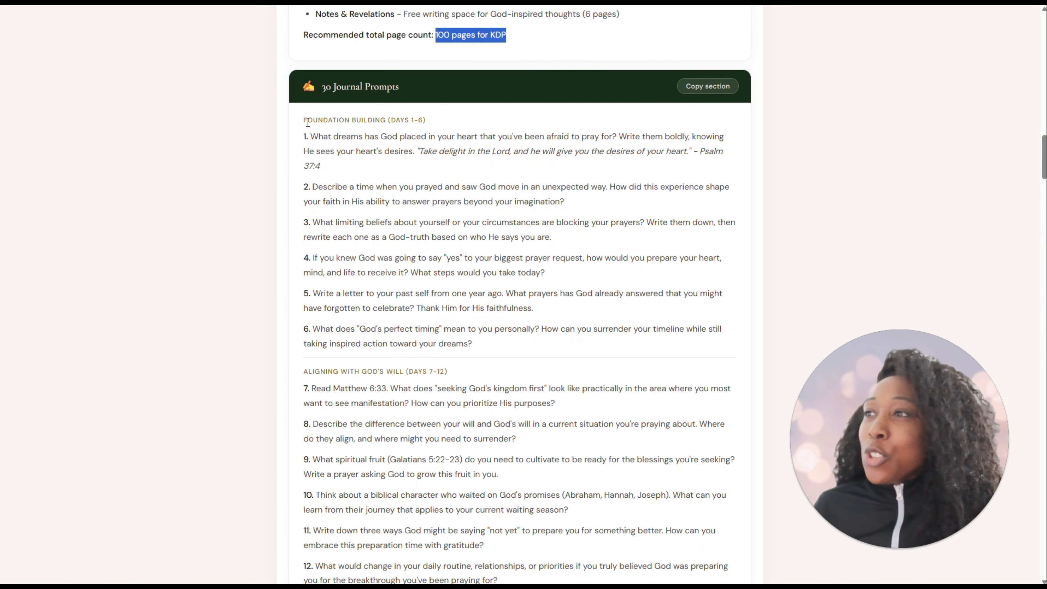
drag(303, 122, 426, 120)
scroll(365, 313, down, 3)
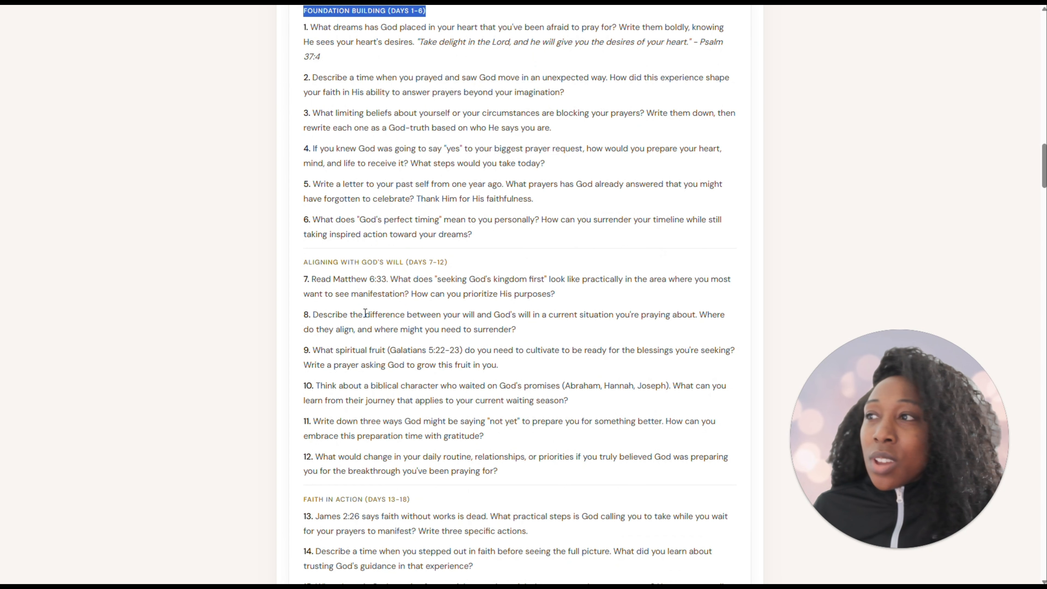
drag(304, 263, 453, 267)
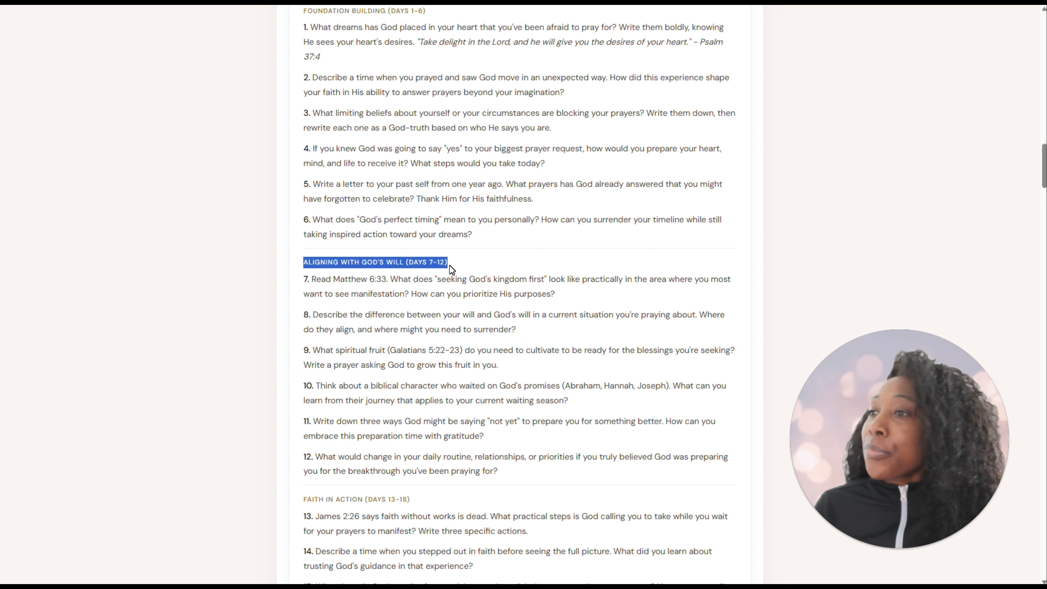
scroll(454, 269, down, 6)
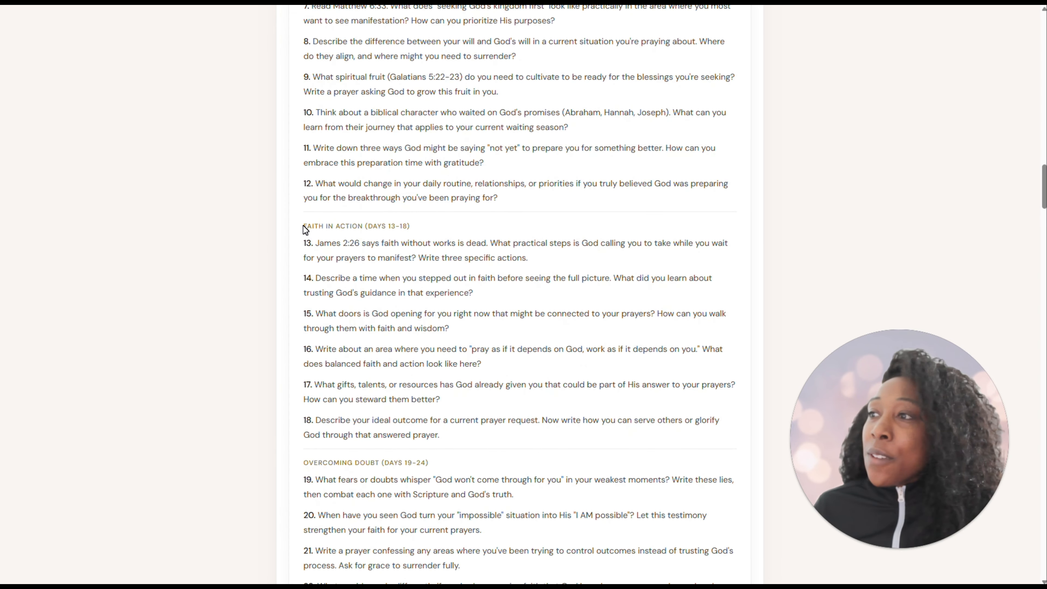
drag(303, 226, 412, 227)
scroll(351, 390, down, 4)
click(310, 299)
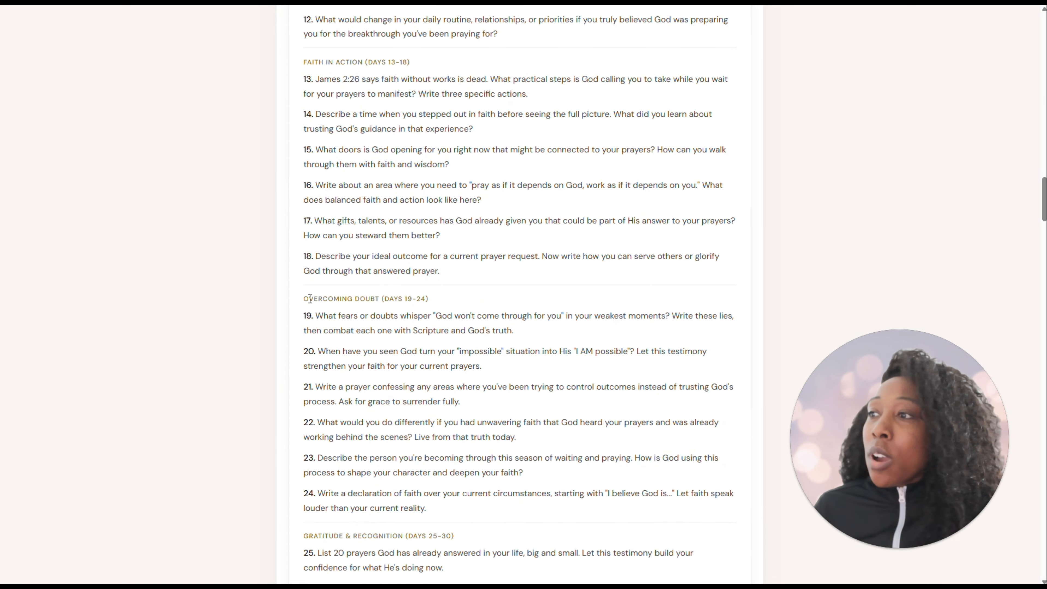
drag(310, 298, 434, 304)
scroll(435, 305, down, 3)
drag(304, 426, 449, 416)
scroll(448, 415, down, 3)
scroll(445, 411, down, 4)
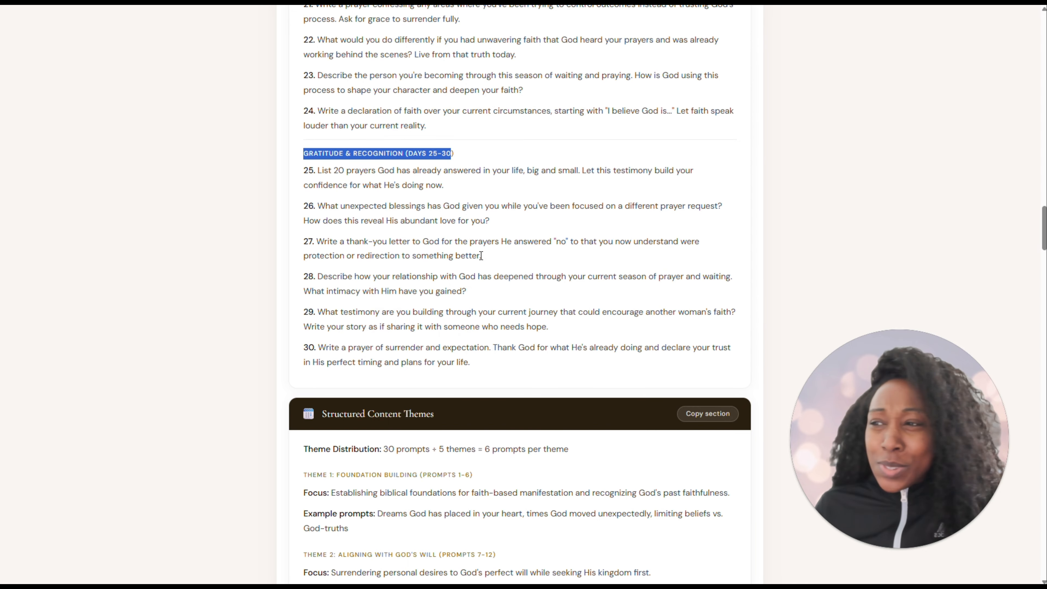
Copy the ChatGPT / DALL·E cover prompt from the Cover Design Direction section
scroll(480, 255, down, 7)
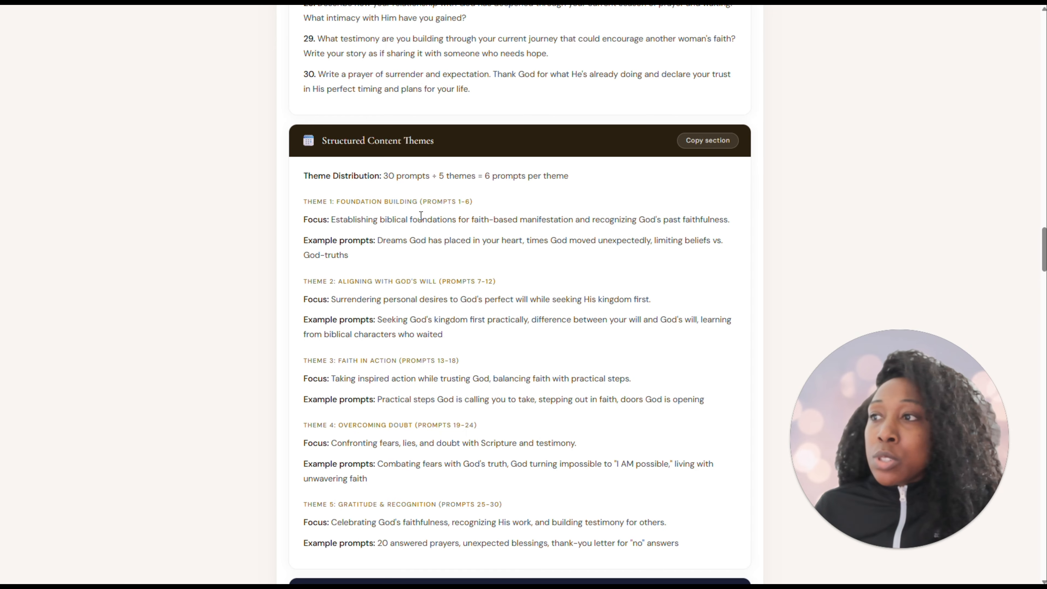
scroll(421, 216, down, 1)
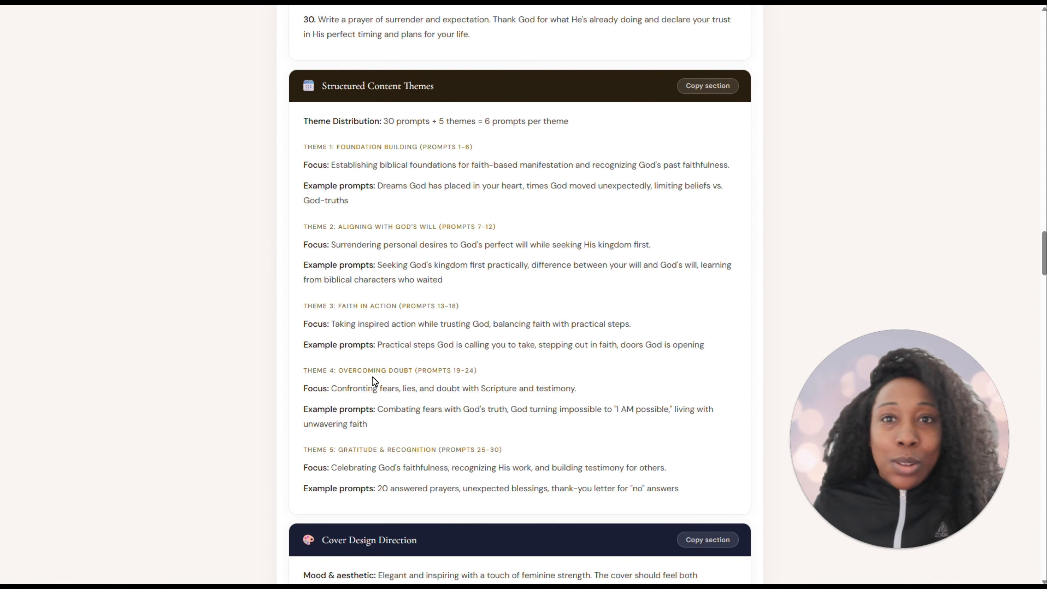
scroll(372, 377, down, 8)
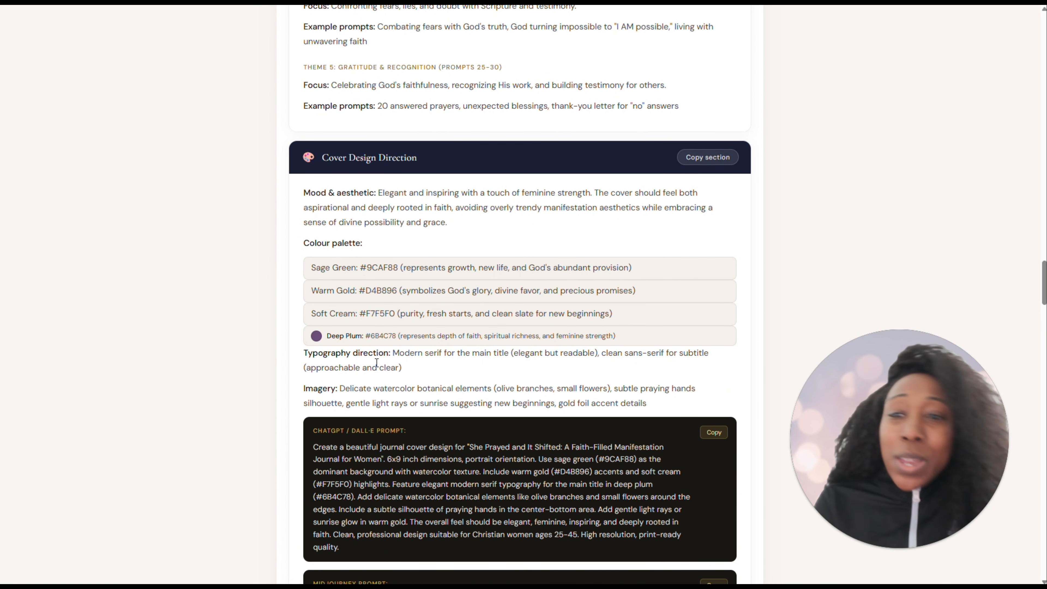
scroll(375, 355, down, 1)
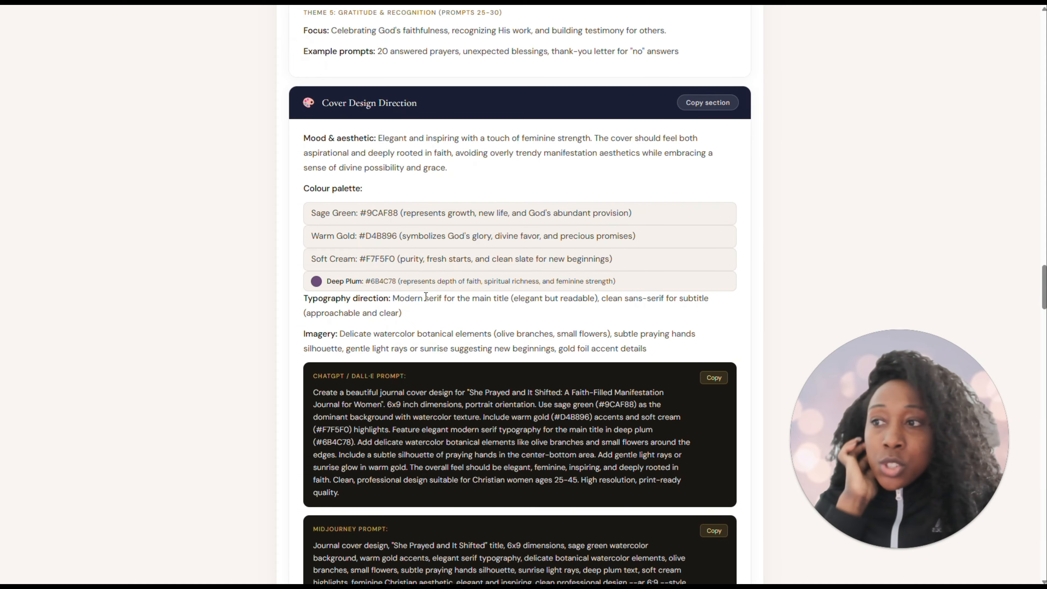
scroll(423, 290, down, 3)
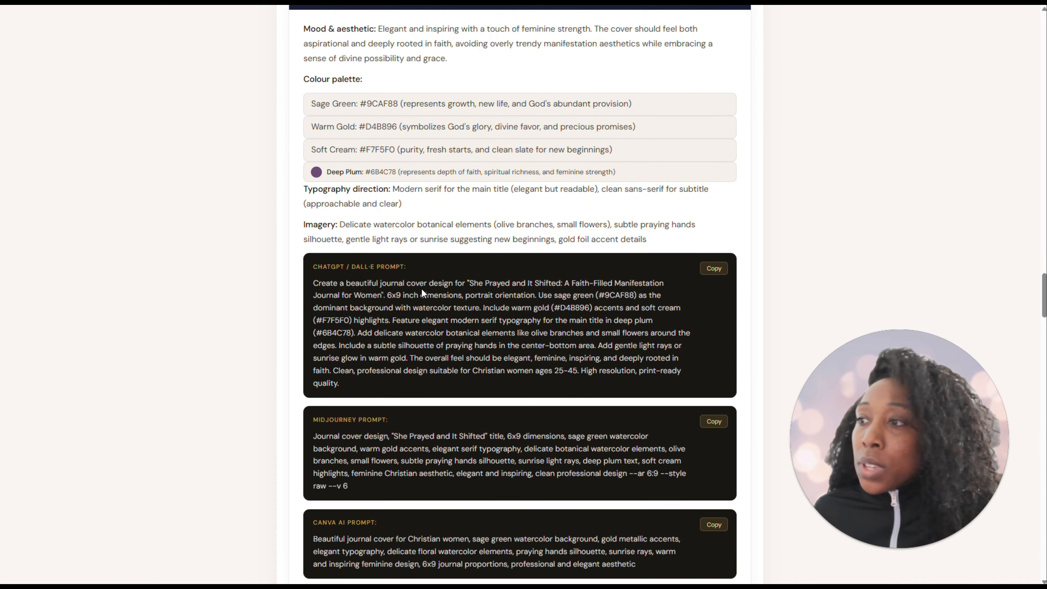
scroll(522, 252, down, 1)
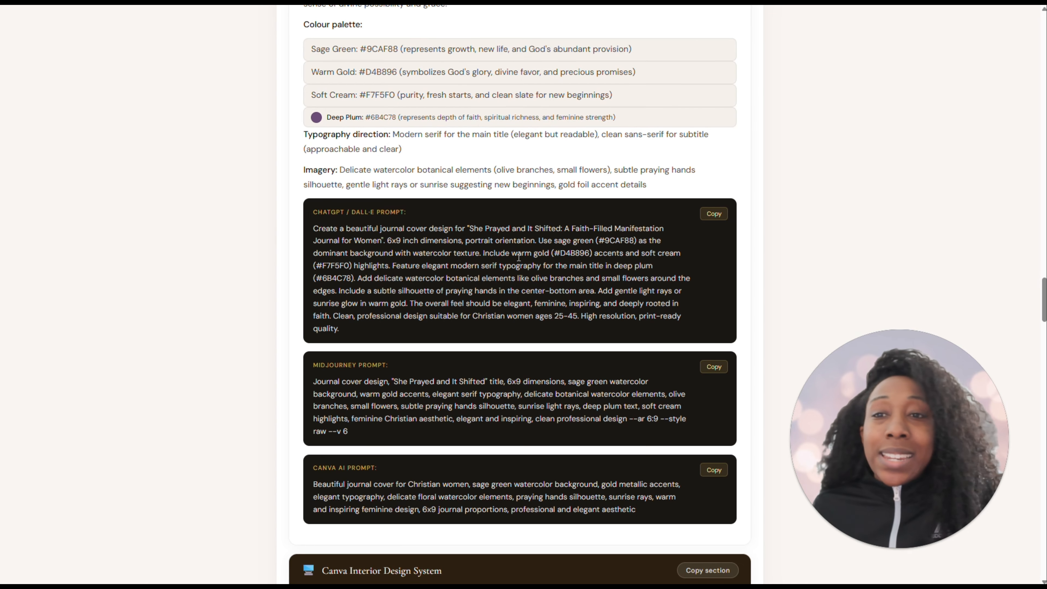
click(713, 216)
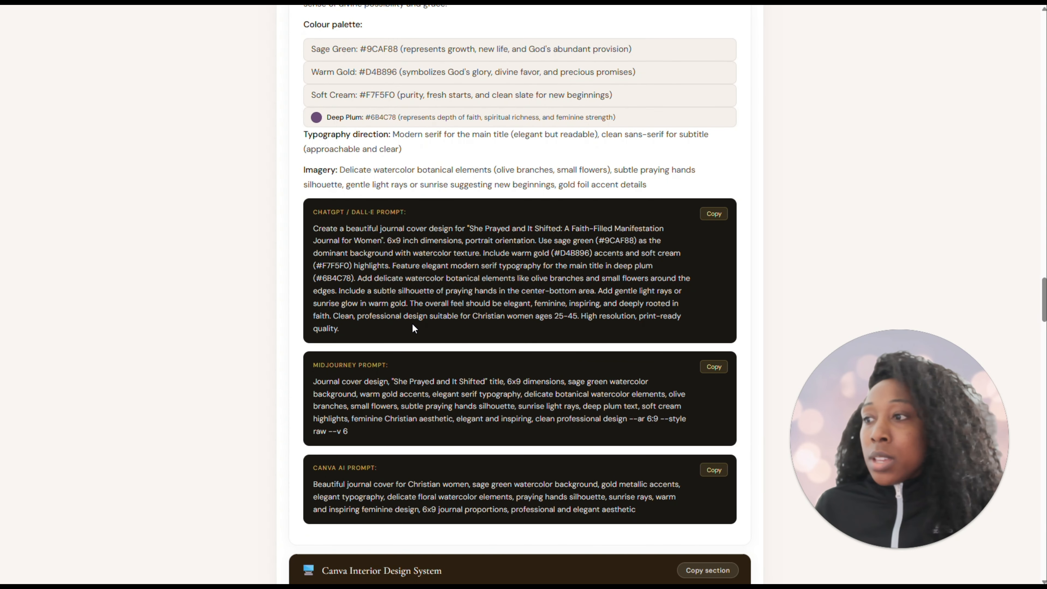
Examine the Canva Interior Design System section, including the KDP setup, fonts, colours and the title page's layout instructions and image prompt
scroll(412, 324, down, 3)
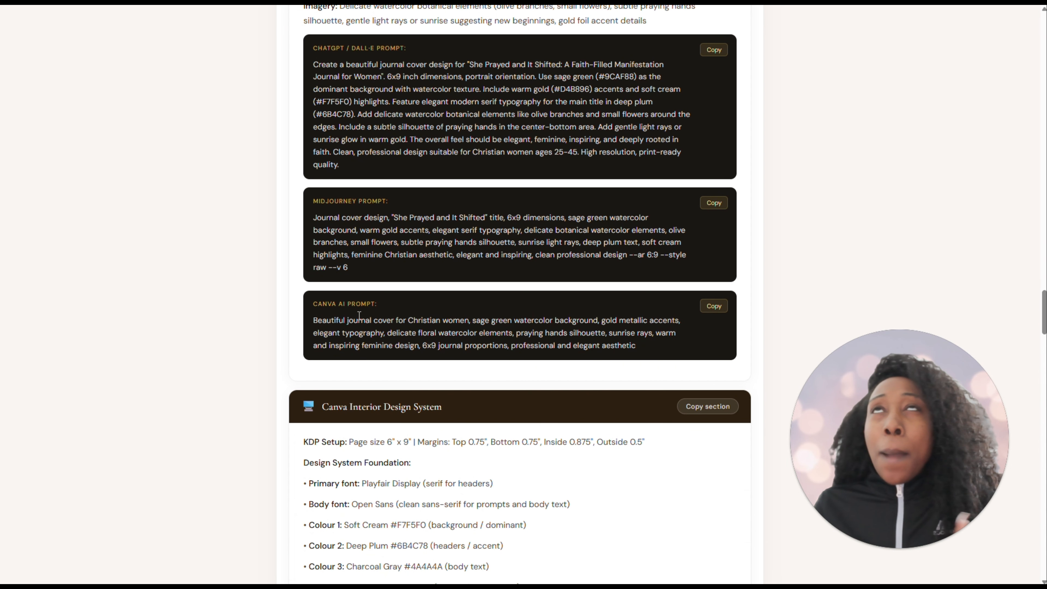
scroll(415, 313, down, 5)
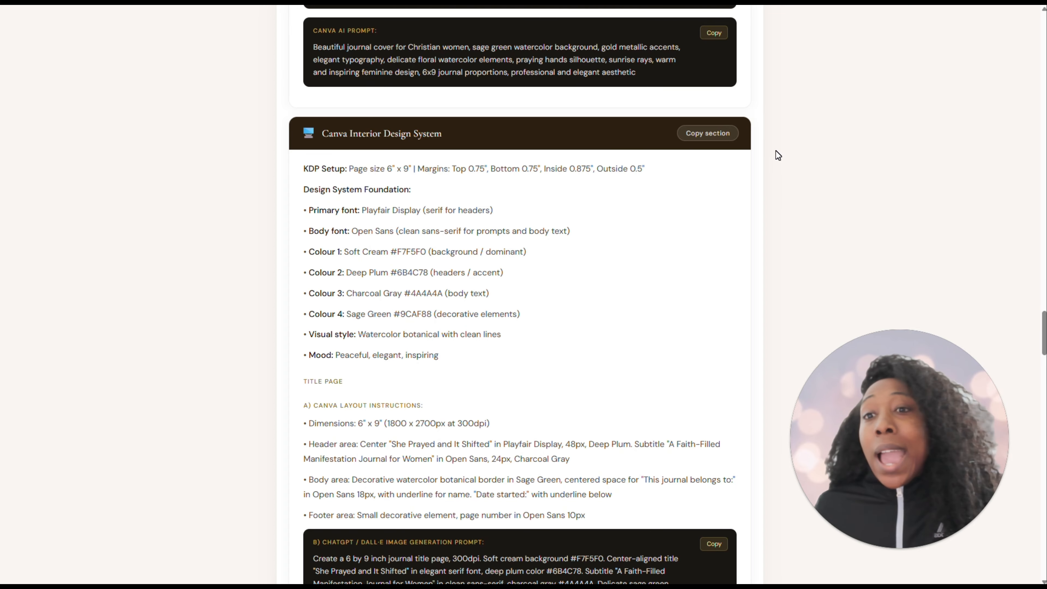
scroll(719, 126, up, 1)
scroll(683, 172, up, 20)
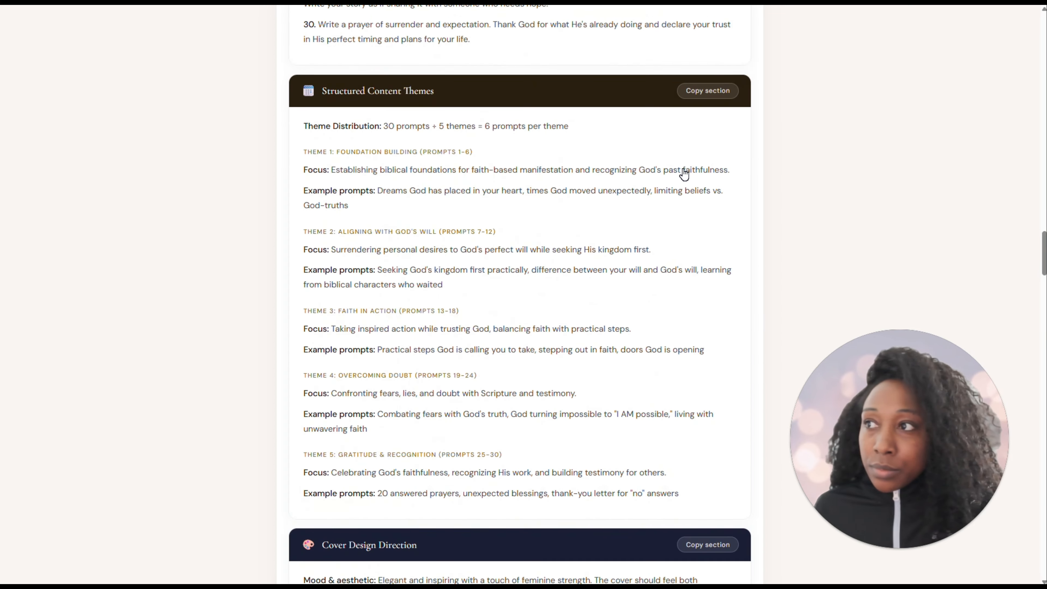
scroll(683, 173, up, 15)
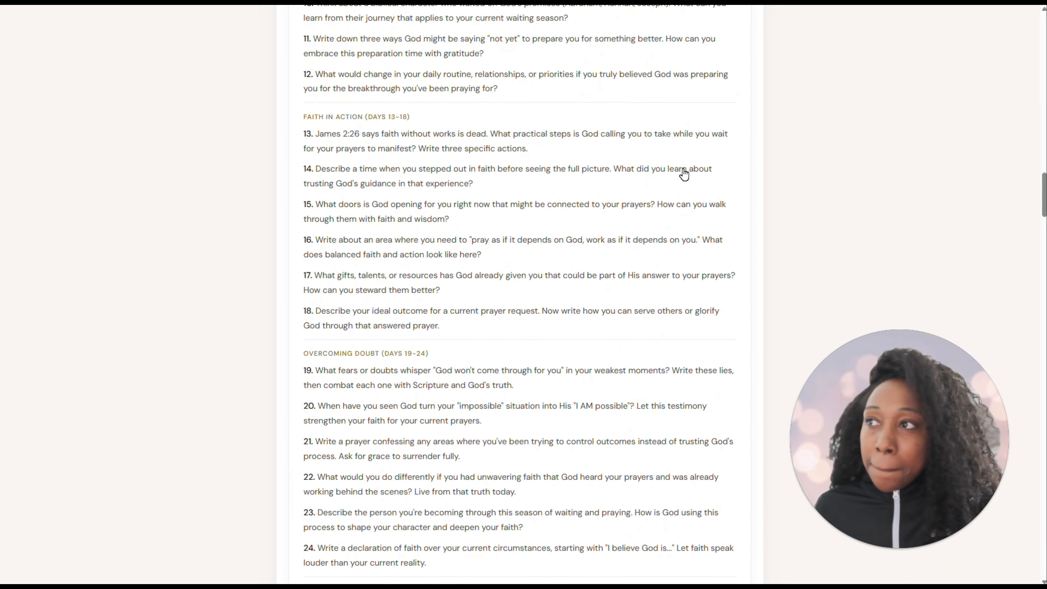
scroll(684, 174, up, 12)
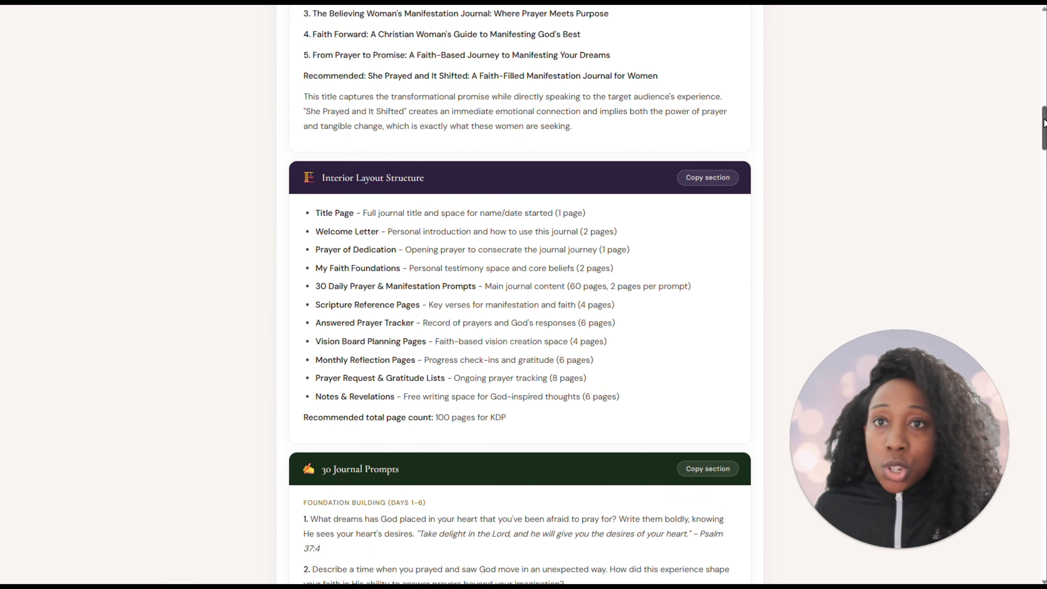
drag(1044, 125, 1023, 331)
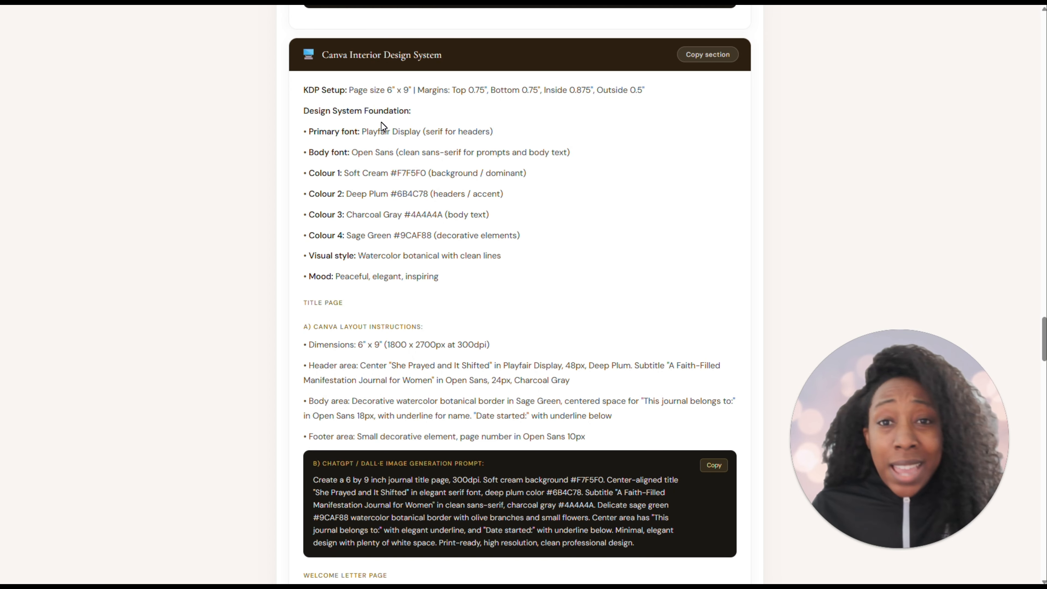
scroll(453, 291, down, 3)
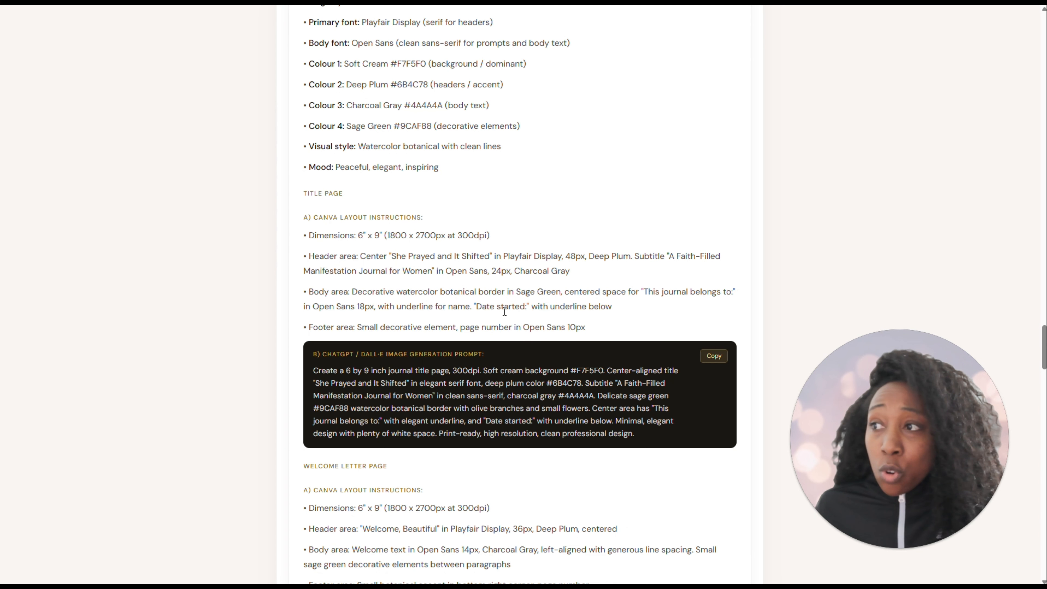
Copy the title page's ChatGPT / DALL·E image generation prompt from the Canva Interior Design System section
click(725, 363)
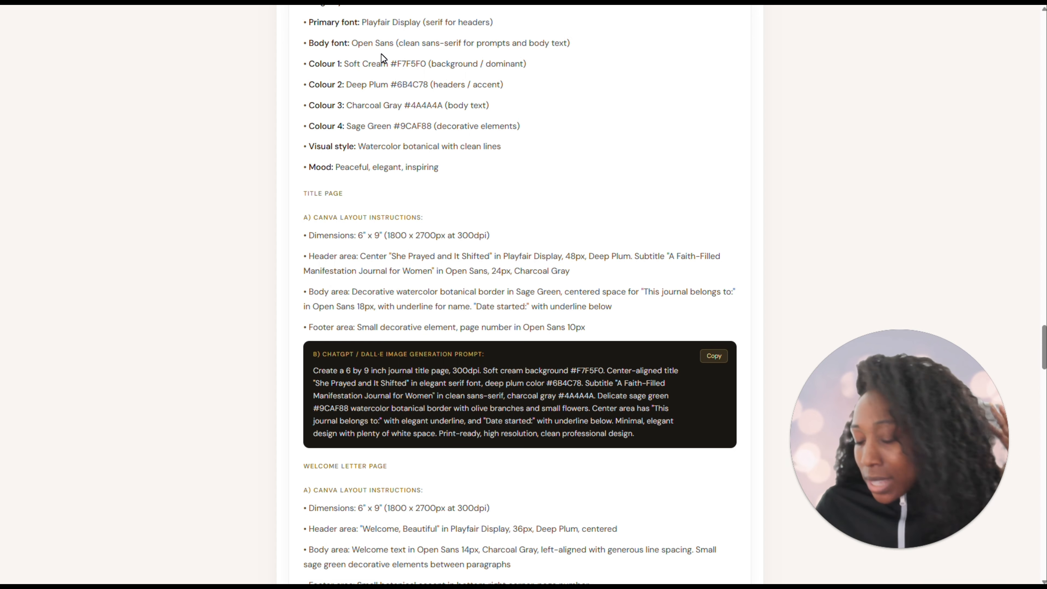
scroll(381, 54, down, 8)
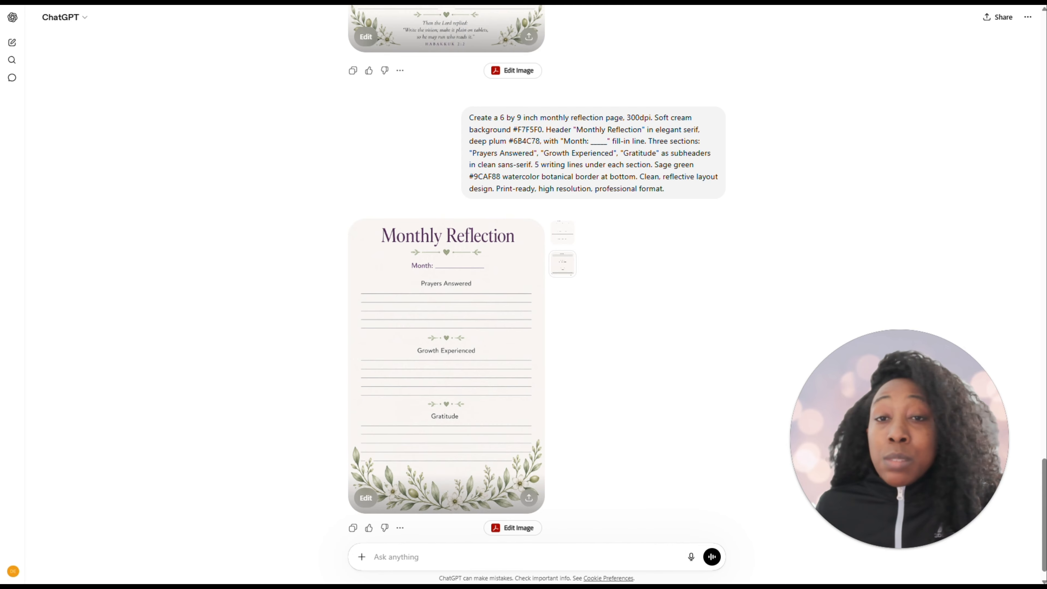
Look through the ChatGPT conversation's journal page prompts and generated images, from the title page through the scripture, prayer tracker and vision planning pages
scroll(706, 191, up, 15)
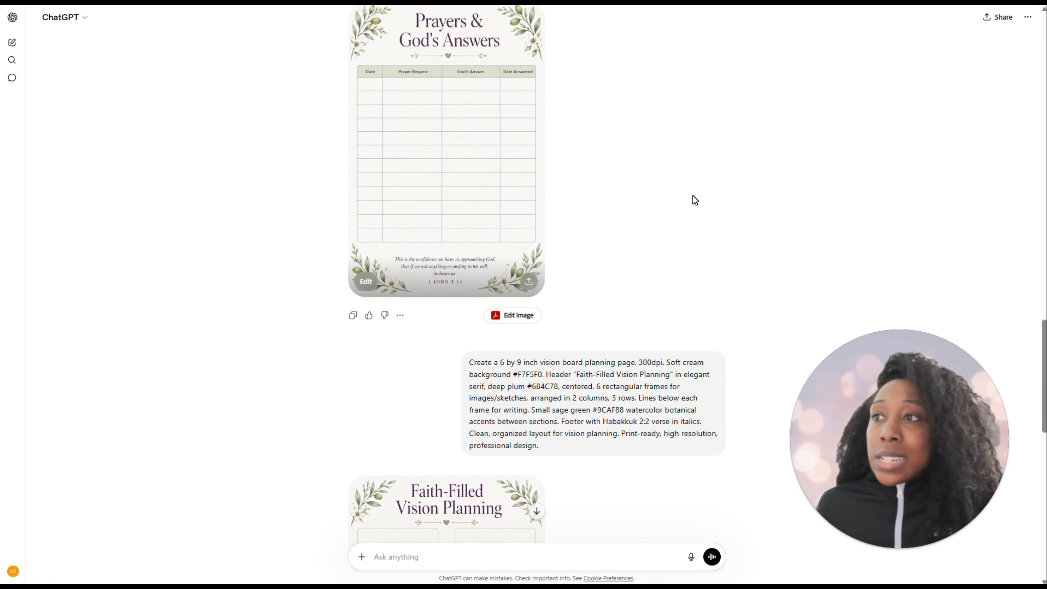
scroll(692, 195, up, 20)
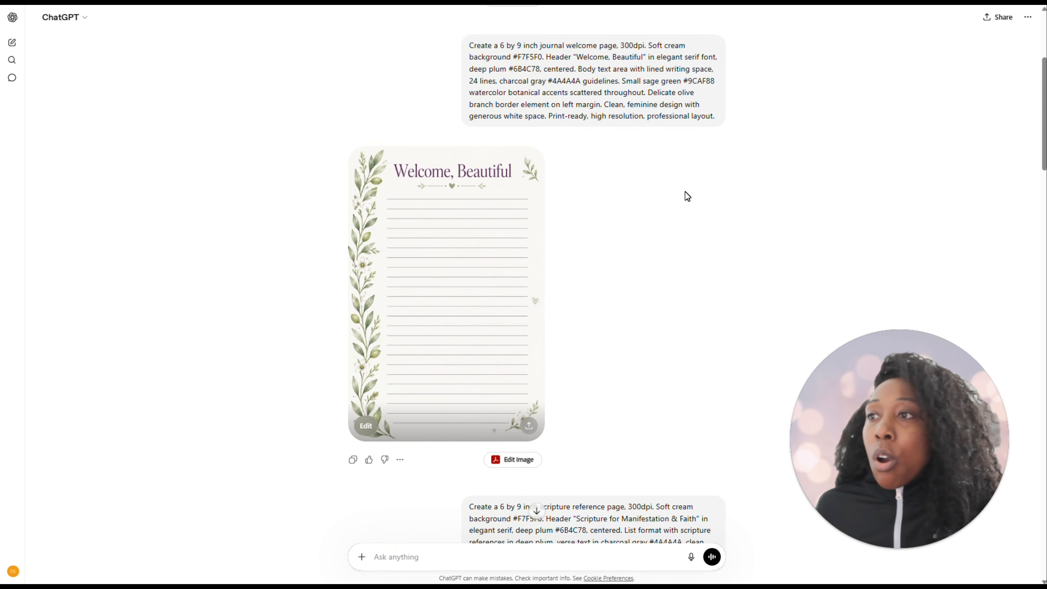
scroll(677, 187, down, 3)
scroll(667, 173, up, 3)
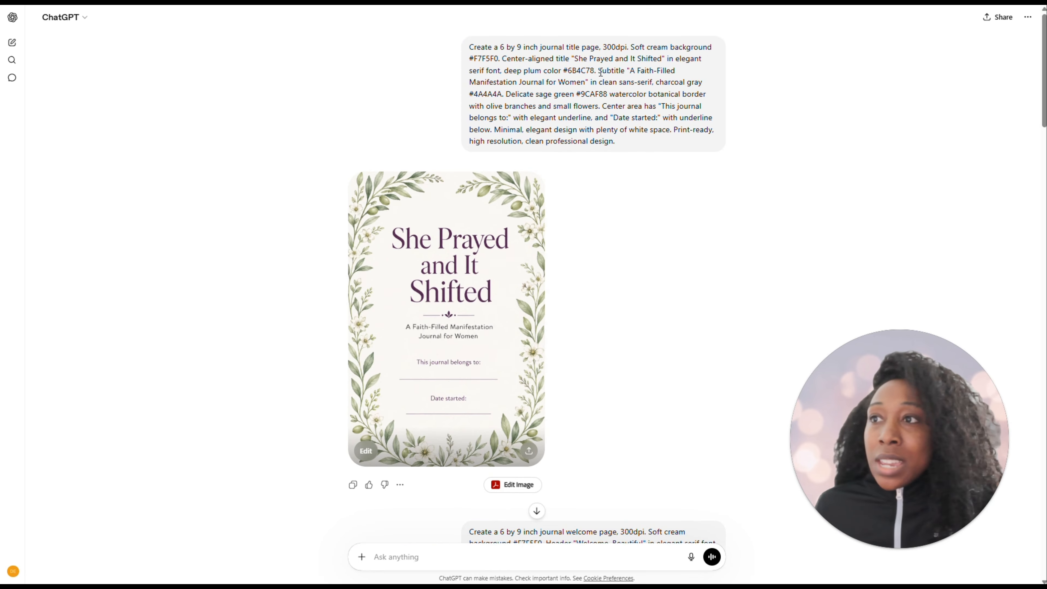
scroll(569, 164, down, 12)
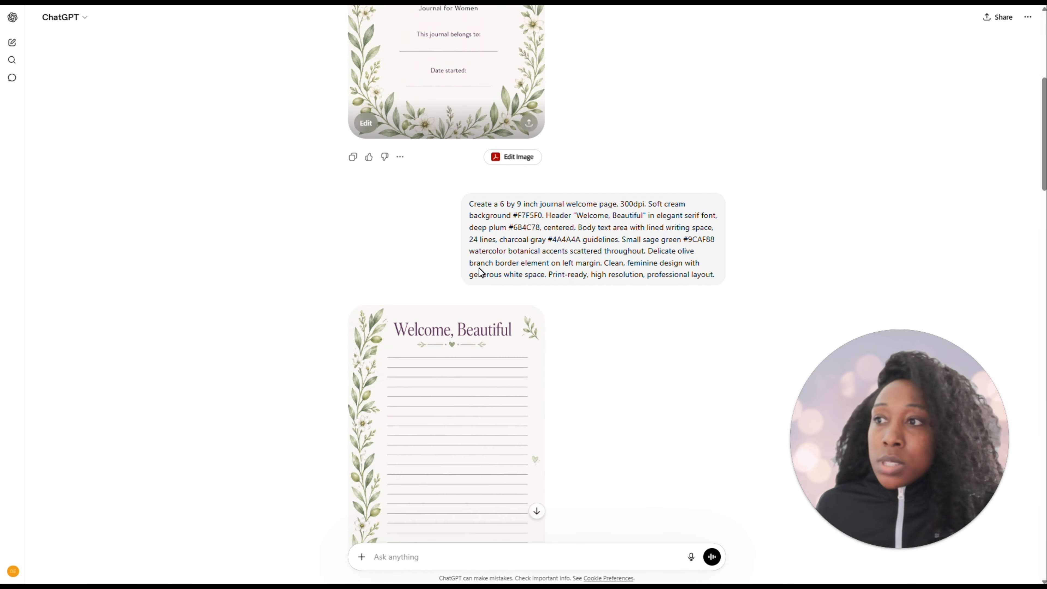
scroll(433, 248, down, 9)
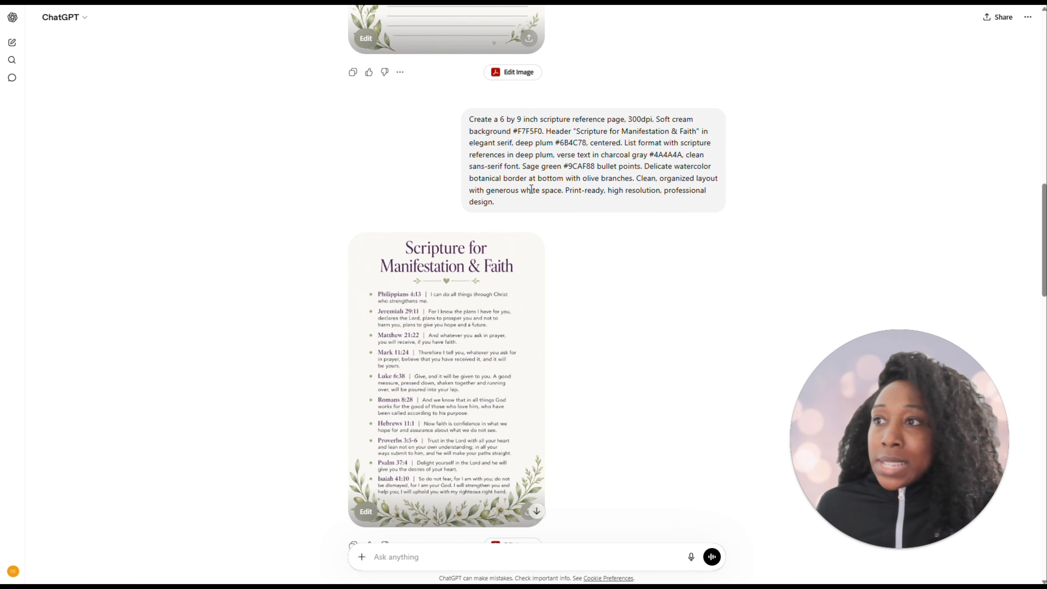
scroll(494, 406, down, 10)
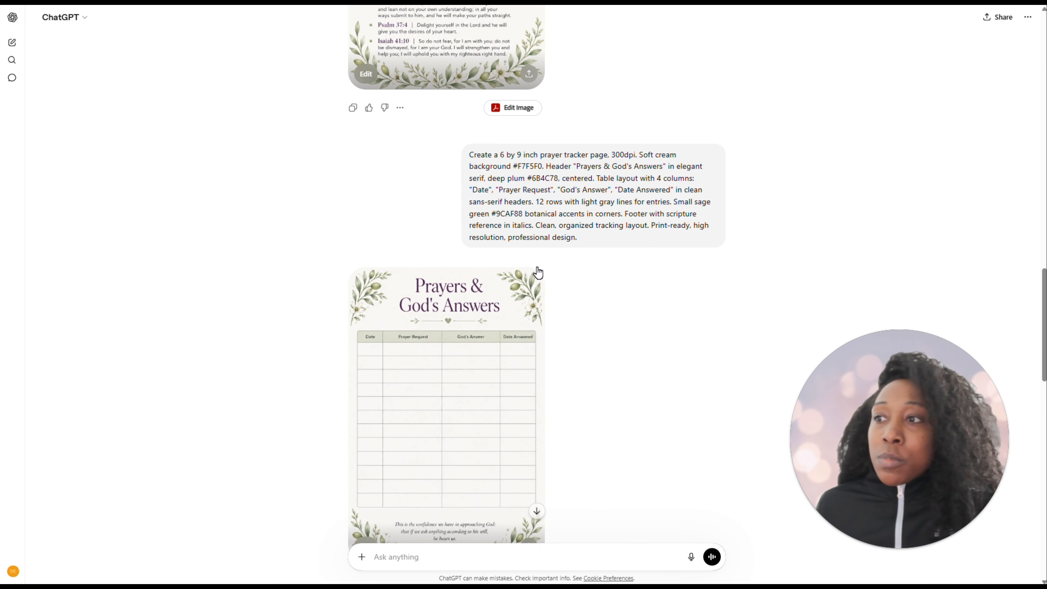
scroll(520, 390, down, 4)
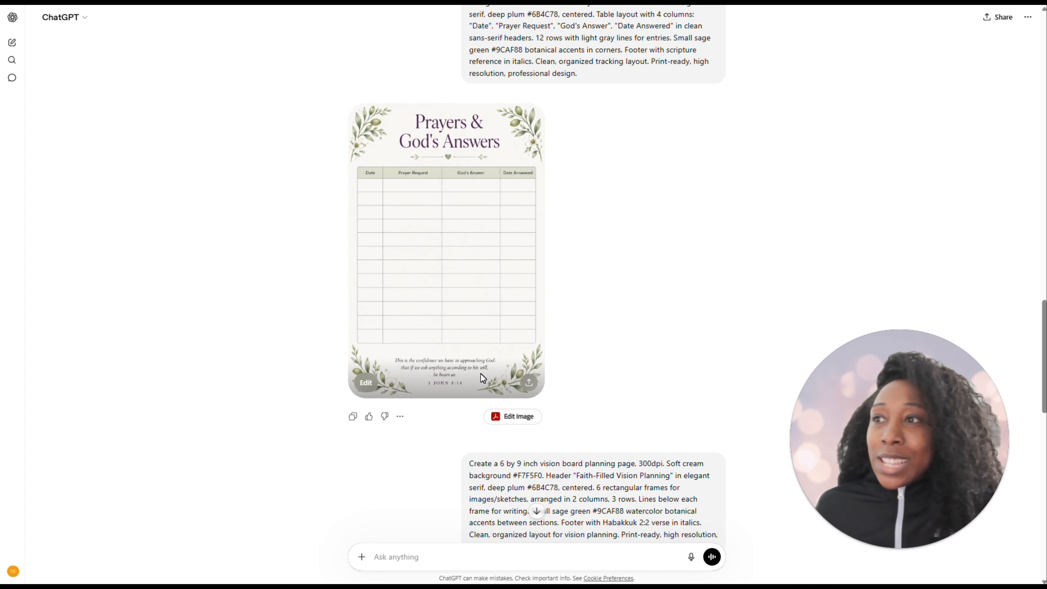
scroll(533, 397, down, 4)
scroll(534, 396, down, 16)
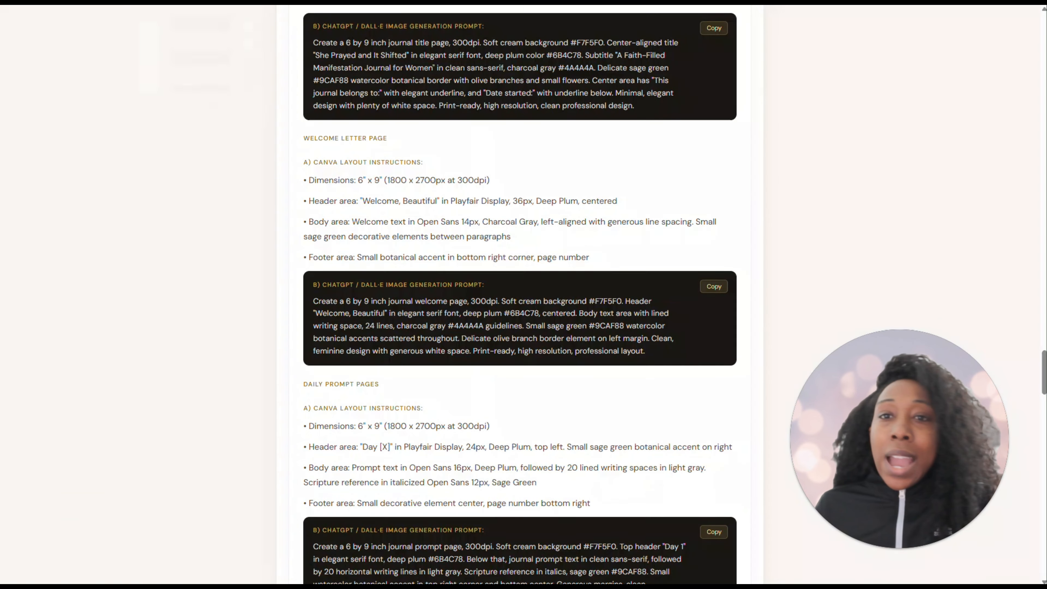
Copy the ChatGPT / DALL·E image generation prompt for the Notes & Revelations pages from the journal blueprint
scroll(536, 246, down, 20)
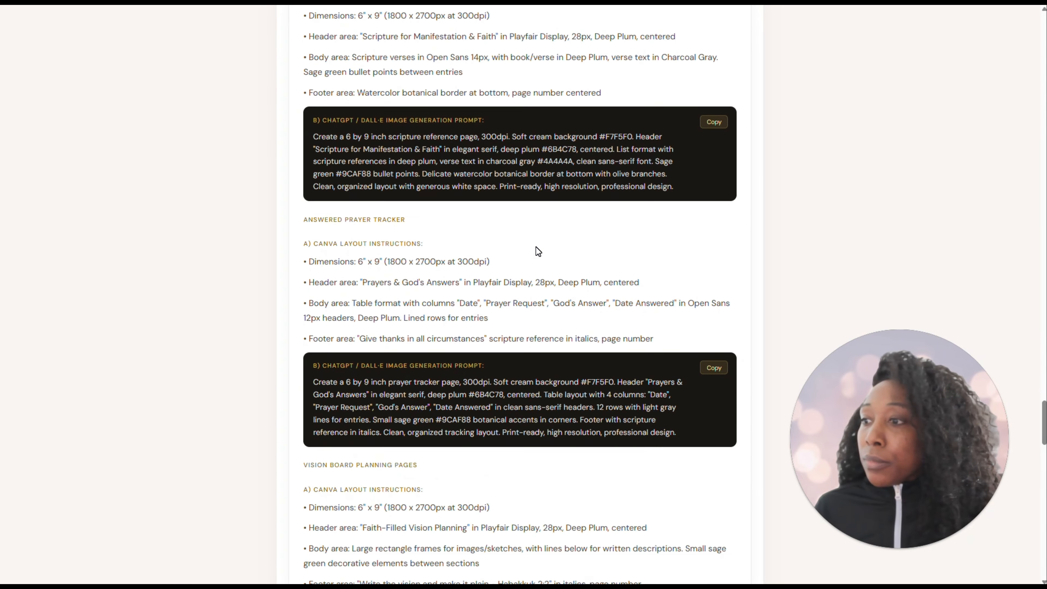
scroll(536, 247, down, 9)
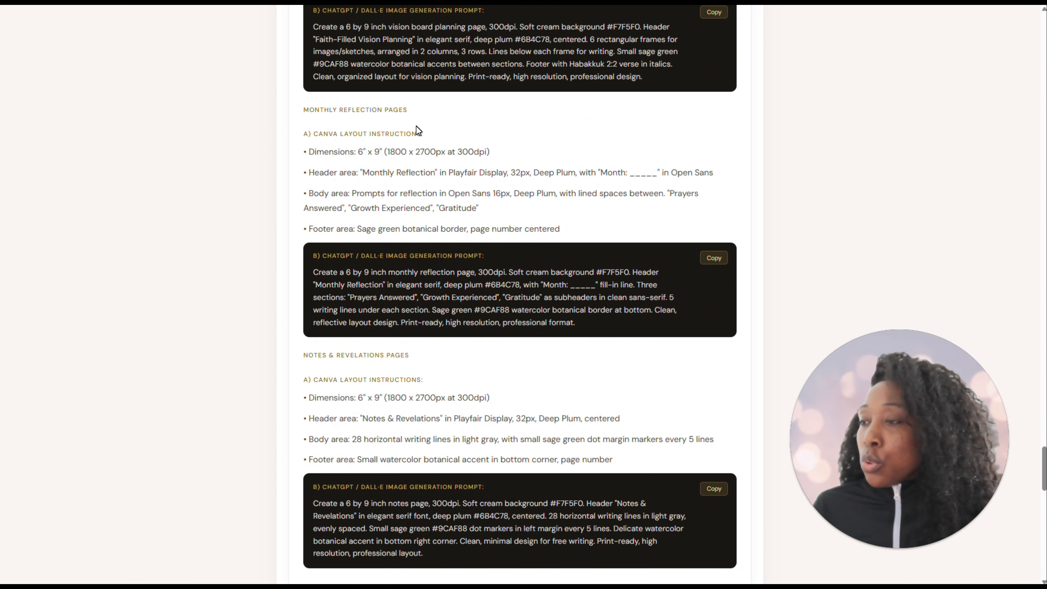
scroll(551, 278, down, 5)
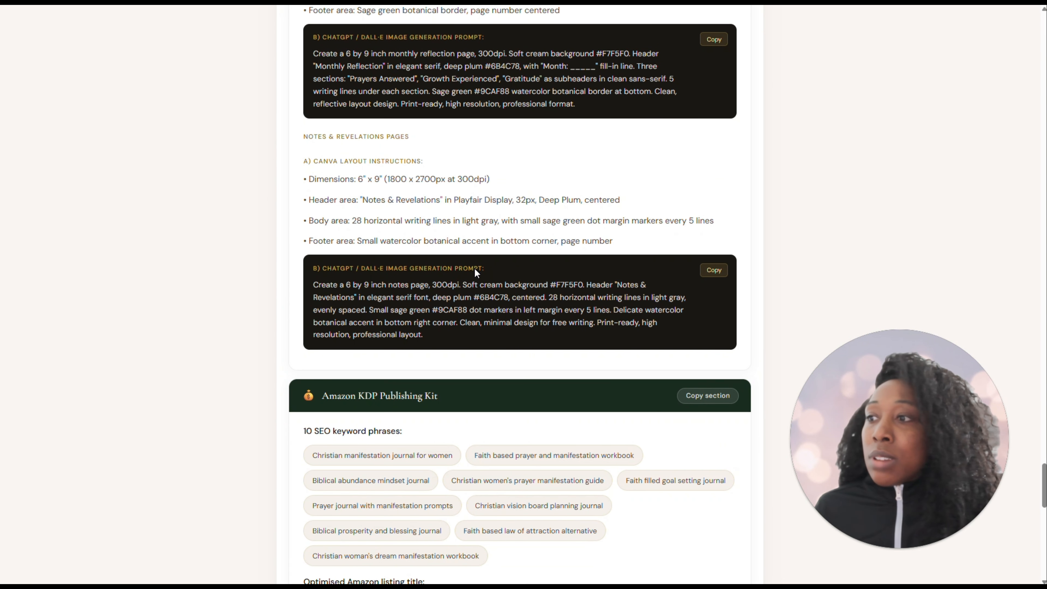
scroll(436, 274, up, 1)
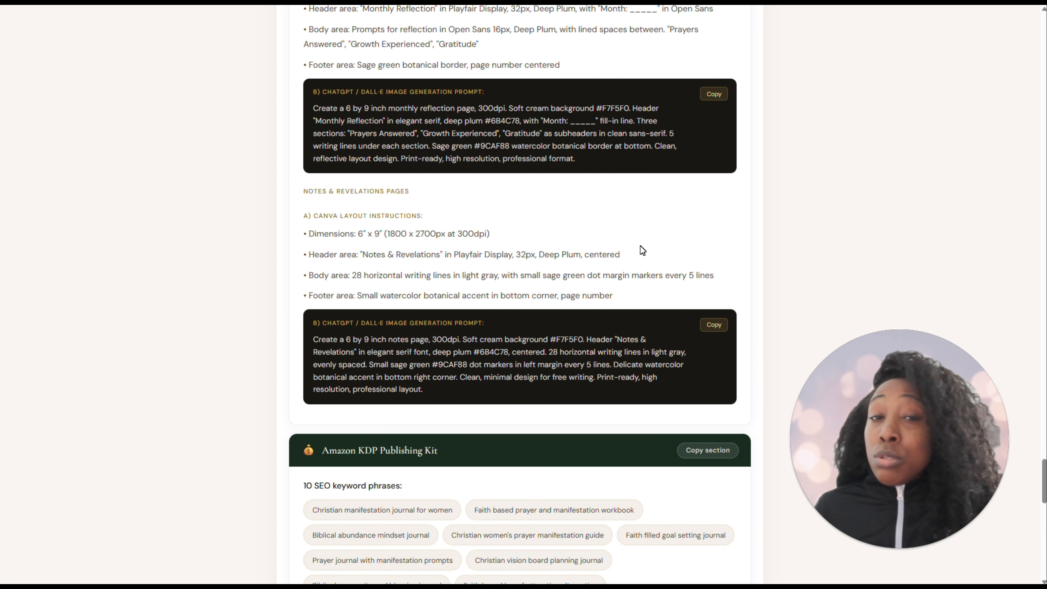
click(717, 328)
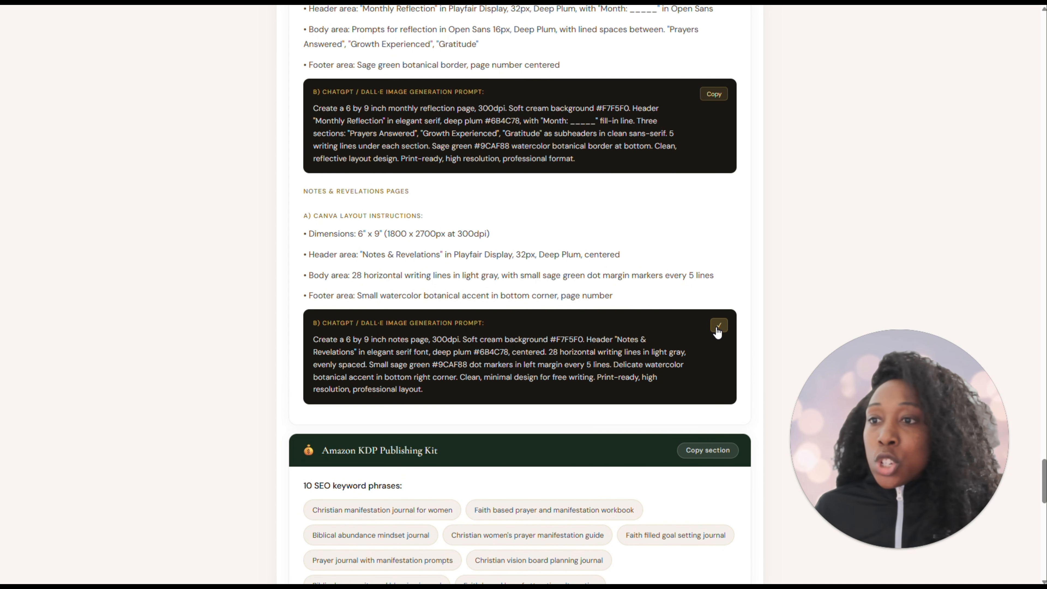
Switch to the ChatGPT conversation and submit the copied Notes & Revelations prompt to generate the page image
key(alt+Tab)
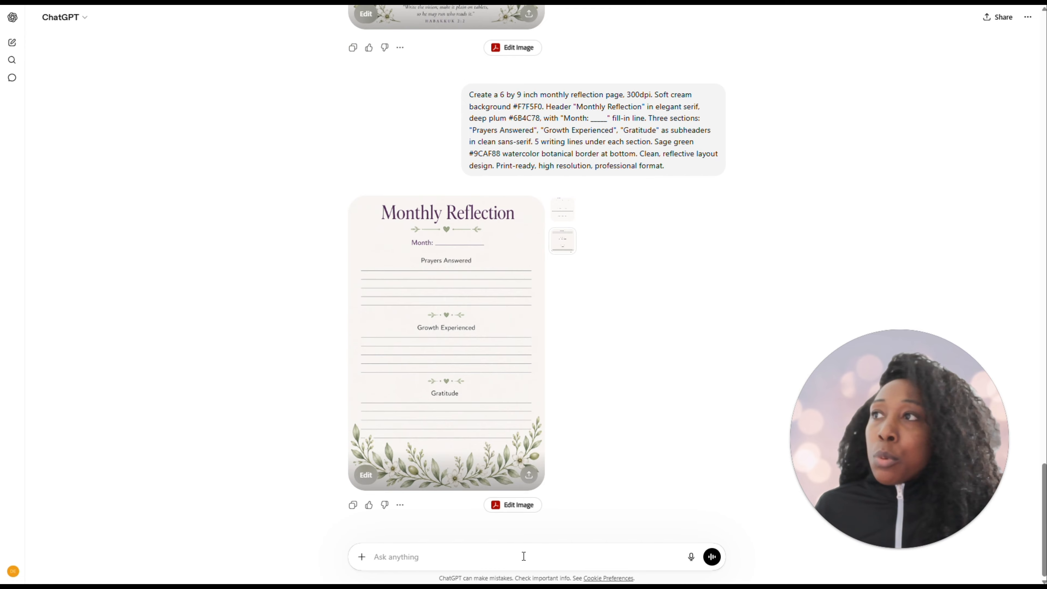
click(498, 552)
key(ctrl+v)
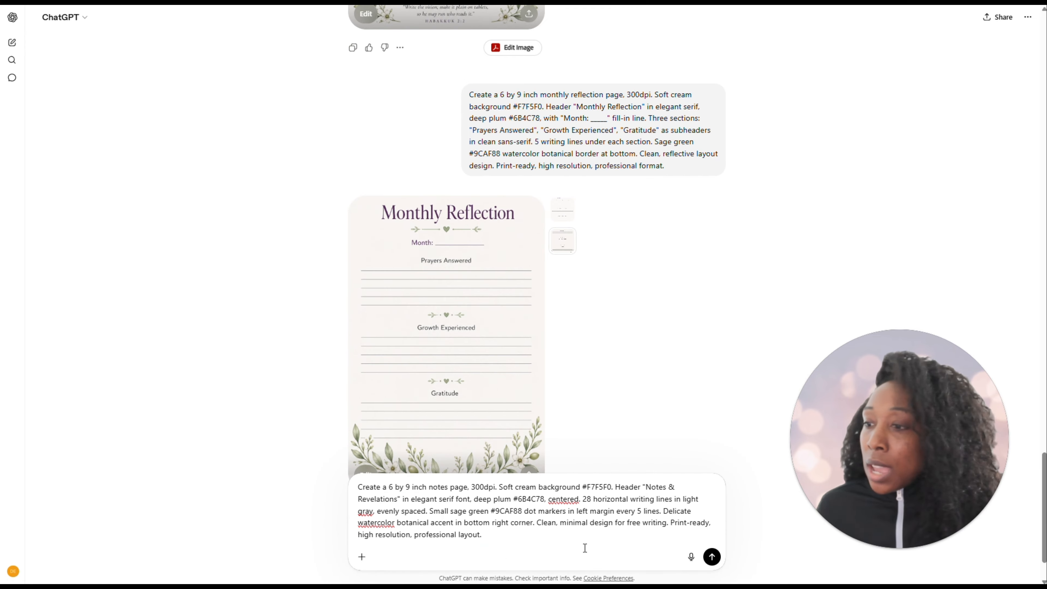
click(712, 559)
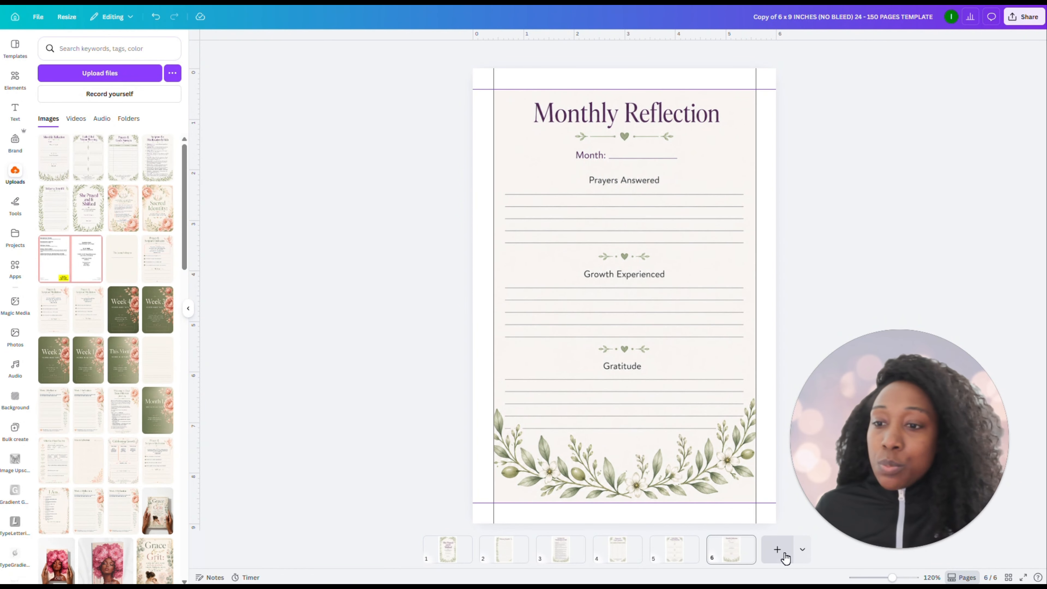
Add a blank page after the Monthly Reflection page in the Canva journal design
click(777, 553)
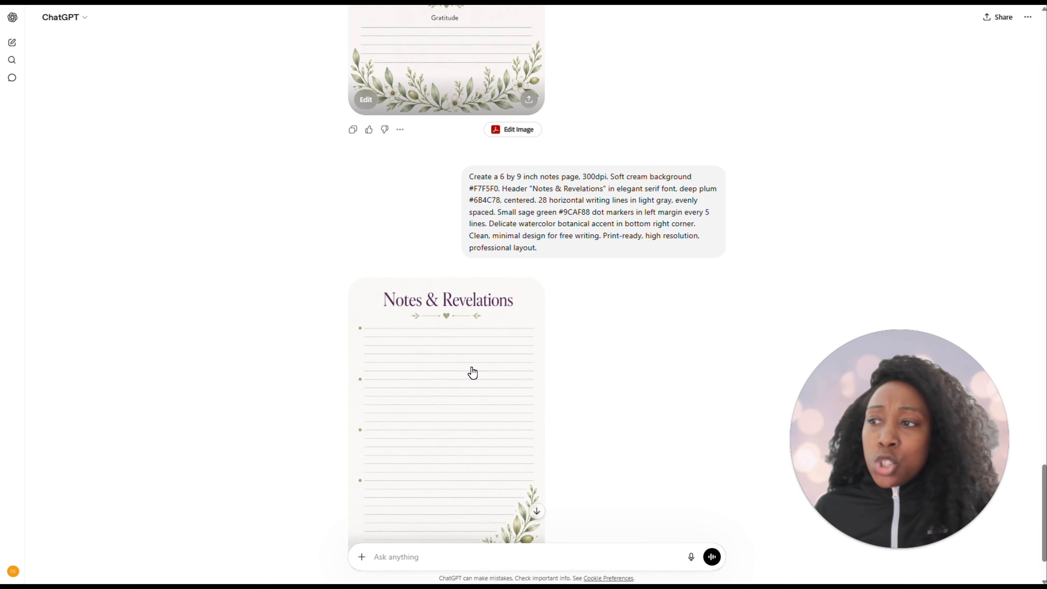
Download the generated Notes & Revelations image from ChatGPT and upload it from the Downloads folder to Canva
scroll(565, 386, down, 1)
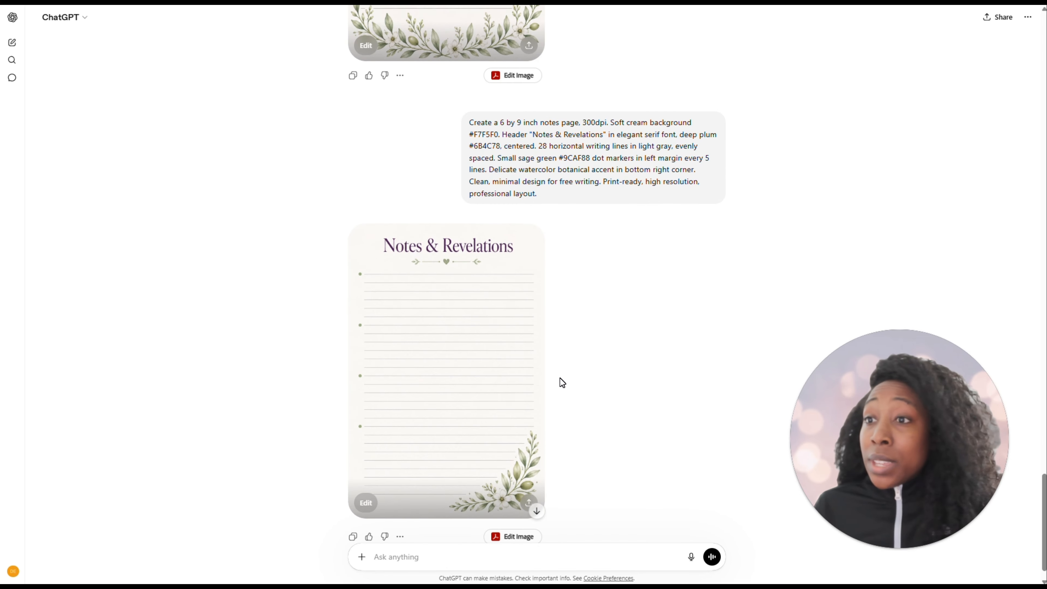
click(414, 332)
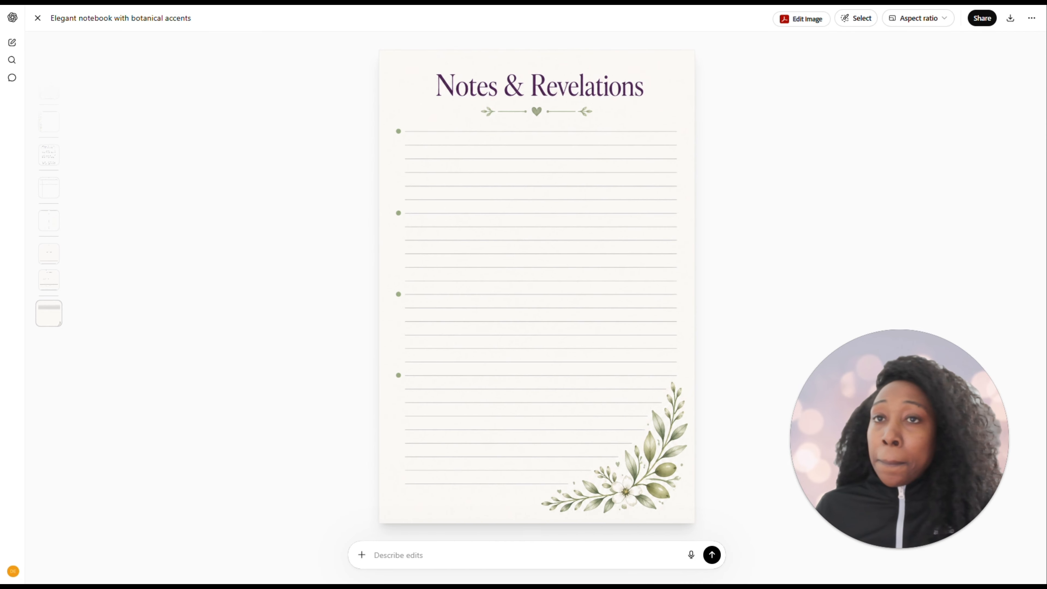
key(ctrl+Tab)
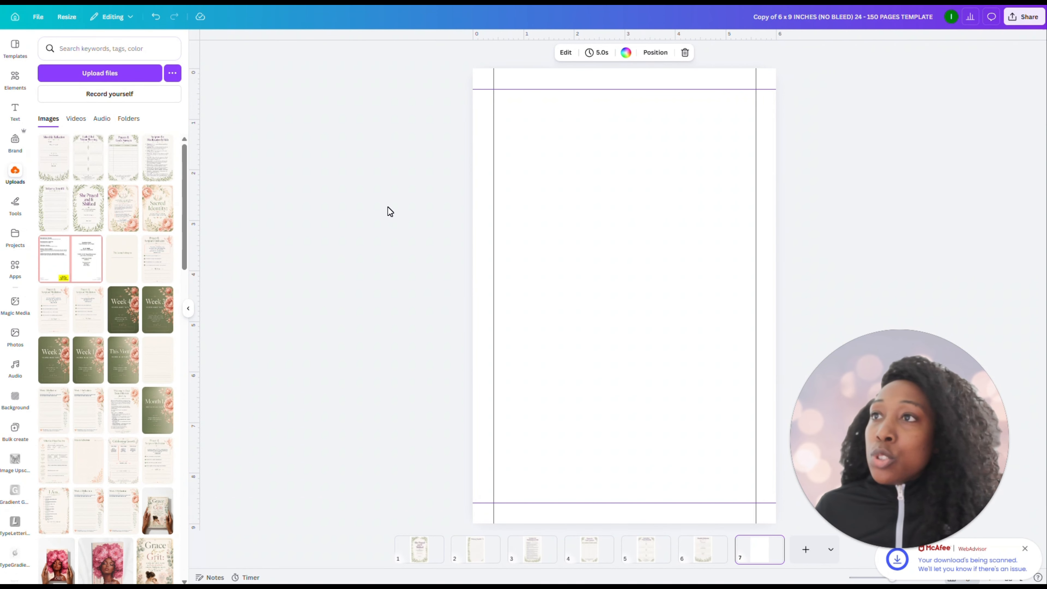
click(466, 584)
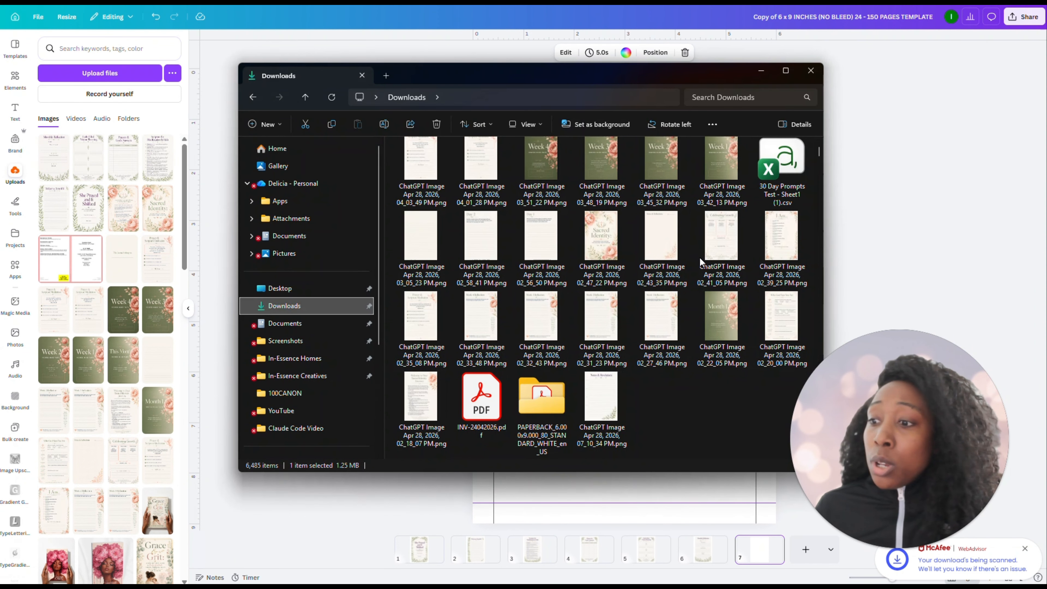
drag(611, 408, 106, 223)
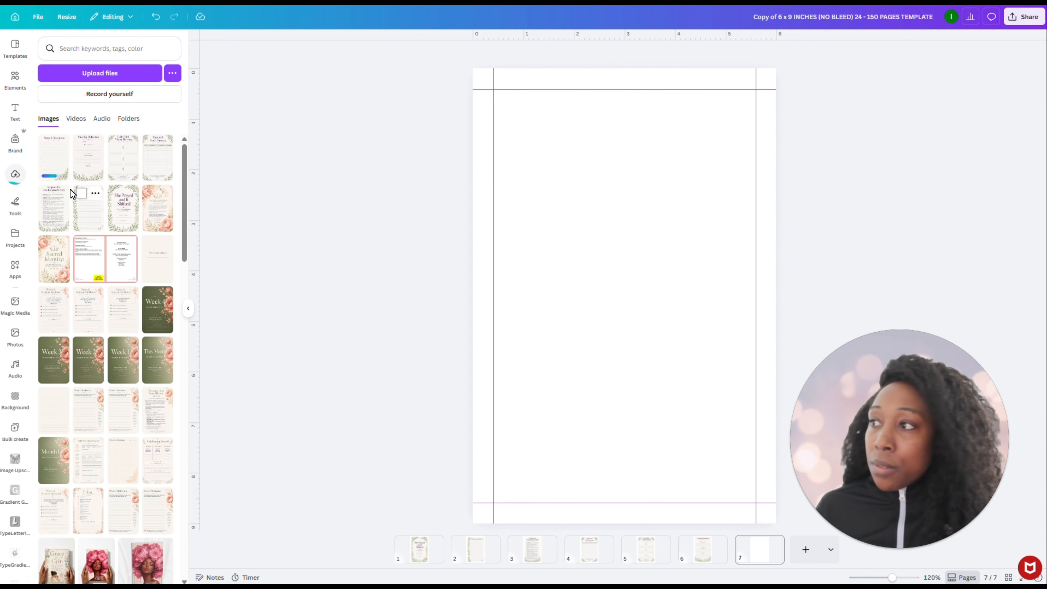
Place the uploaded Notes & Revelations image on page 7 and resize it to fill the area inside the margin guides
click(54, 157)
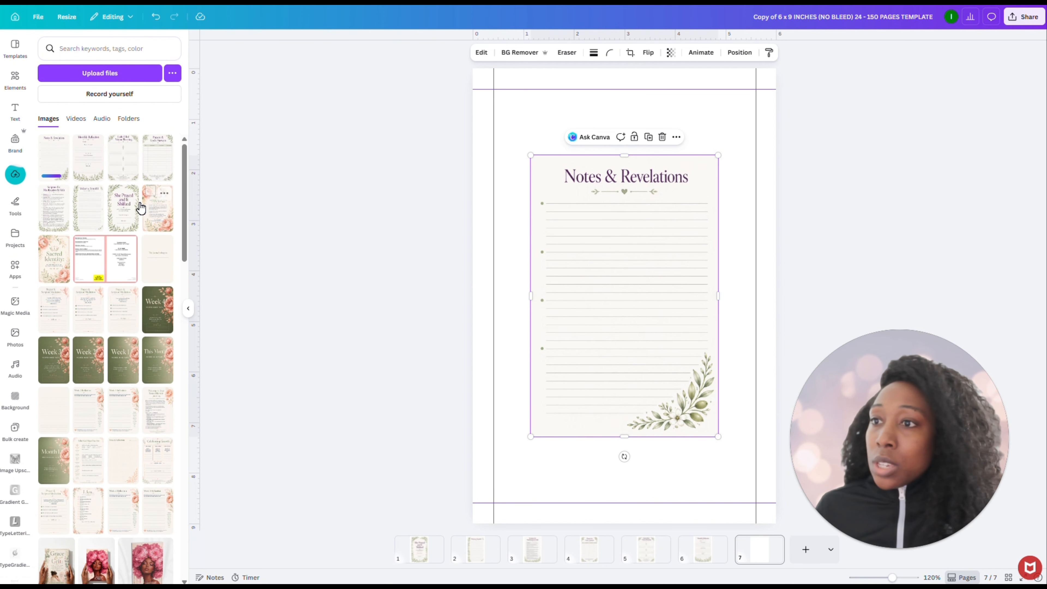
drag(602, 202, 563, 147)
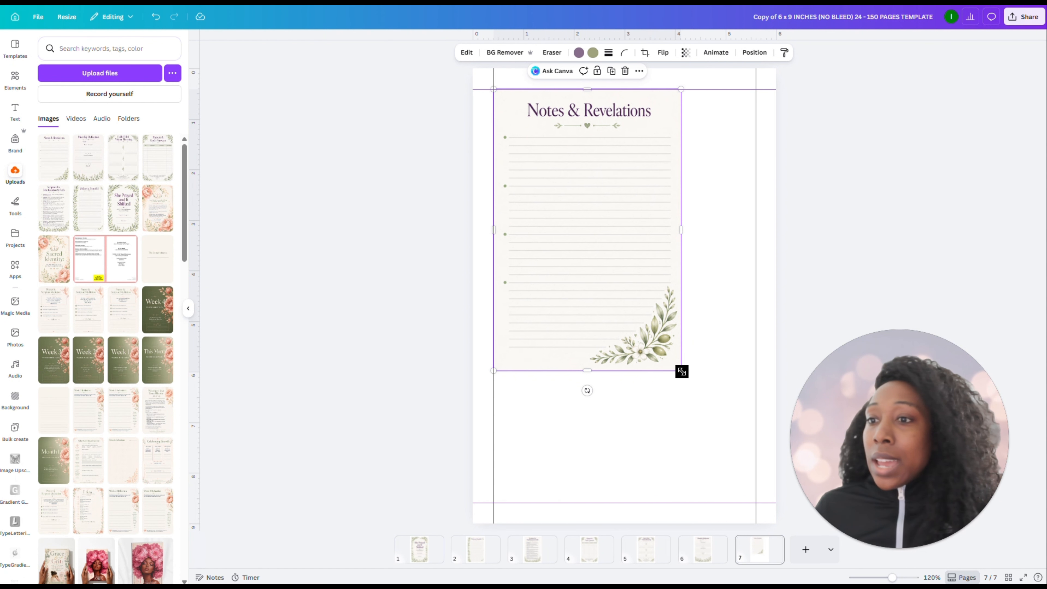
drag(682, 370, 753, 485)
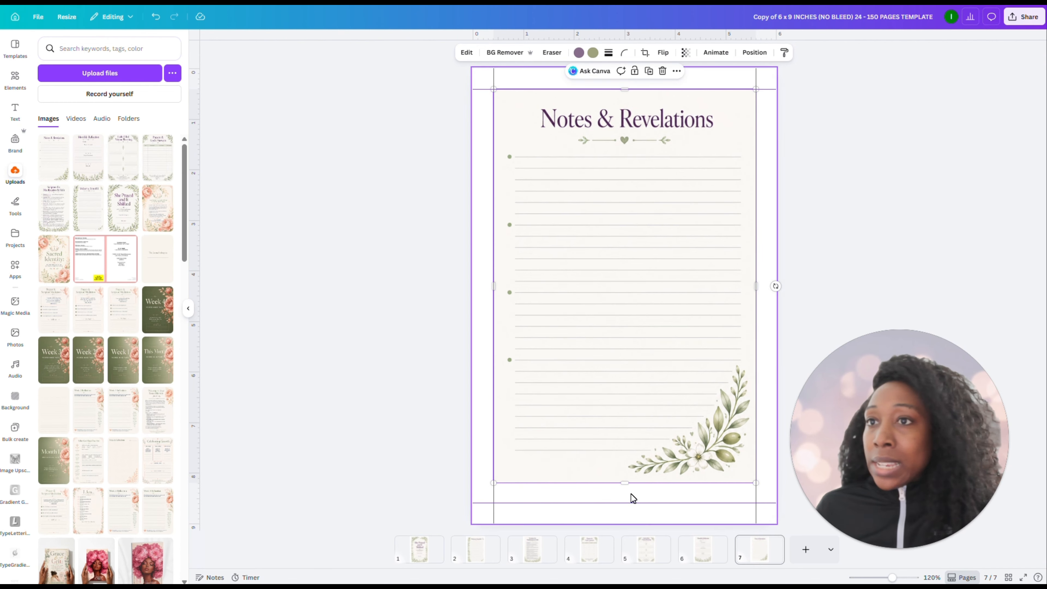
drag(622, 481, 624, 502)
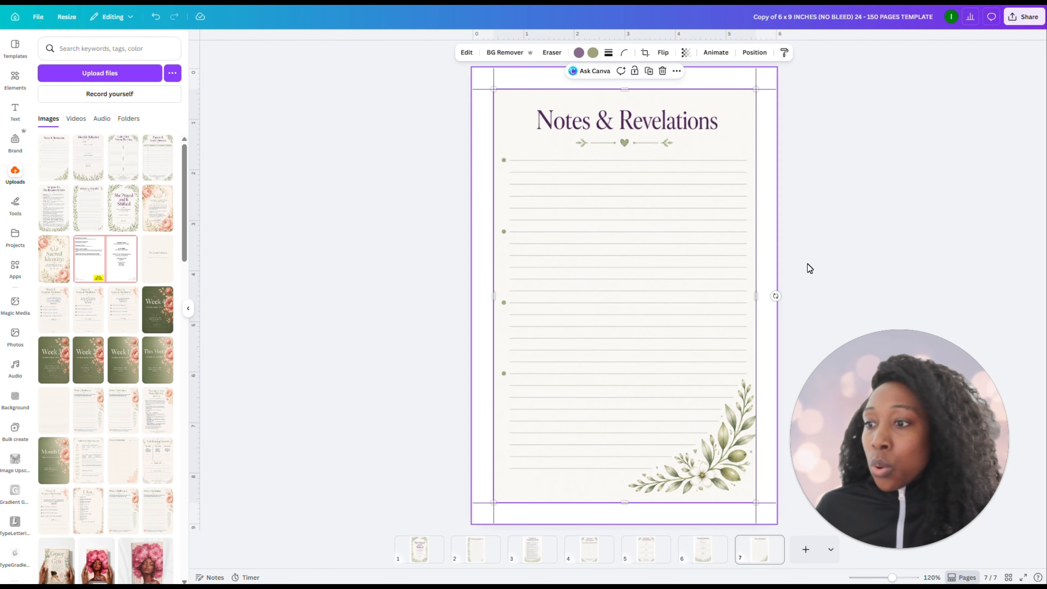
click(821, 259)
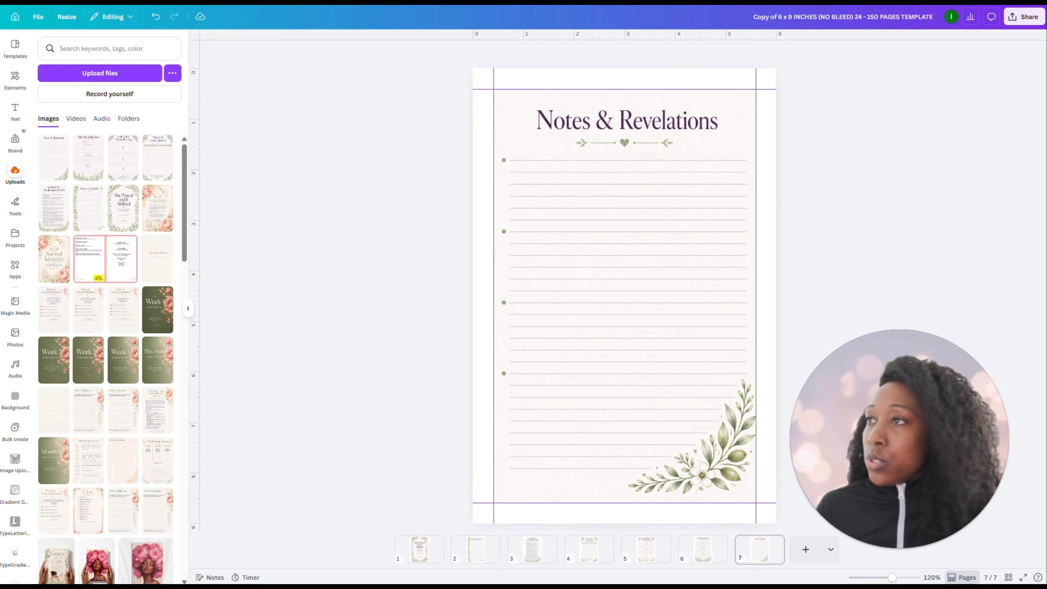
Return to the journal blueprint and examine the page layout instructions and image prompts from Notes & Revelations back up to the Welcome Letter page
key(ctrl+Tab)
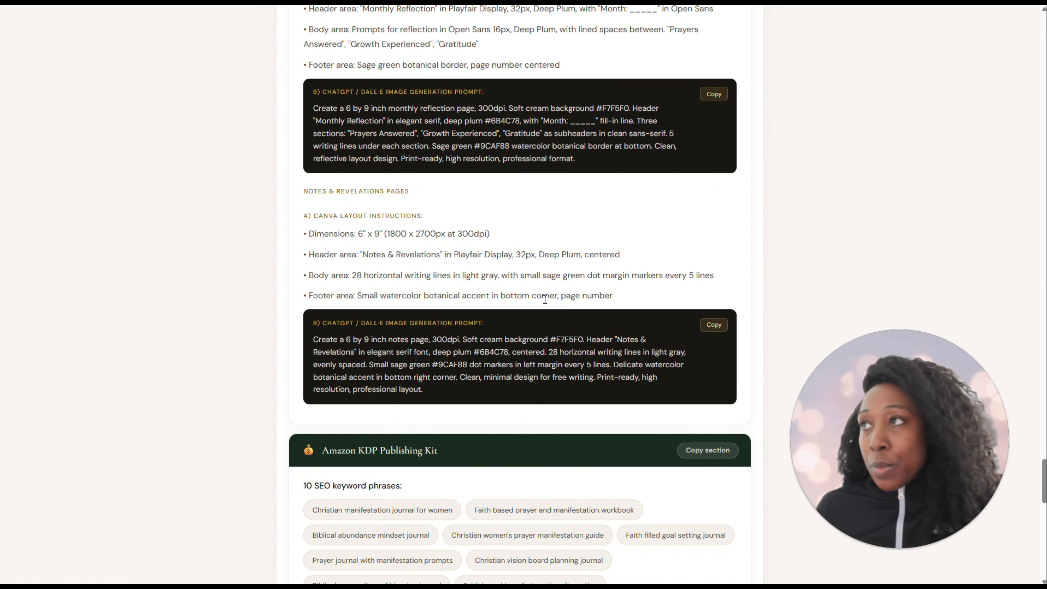
scroll(540, 273, down, 1)
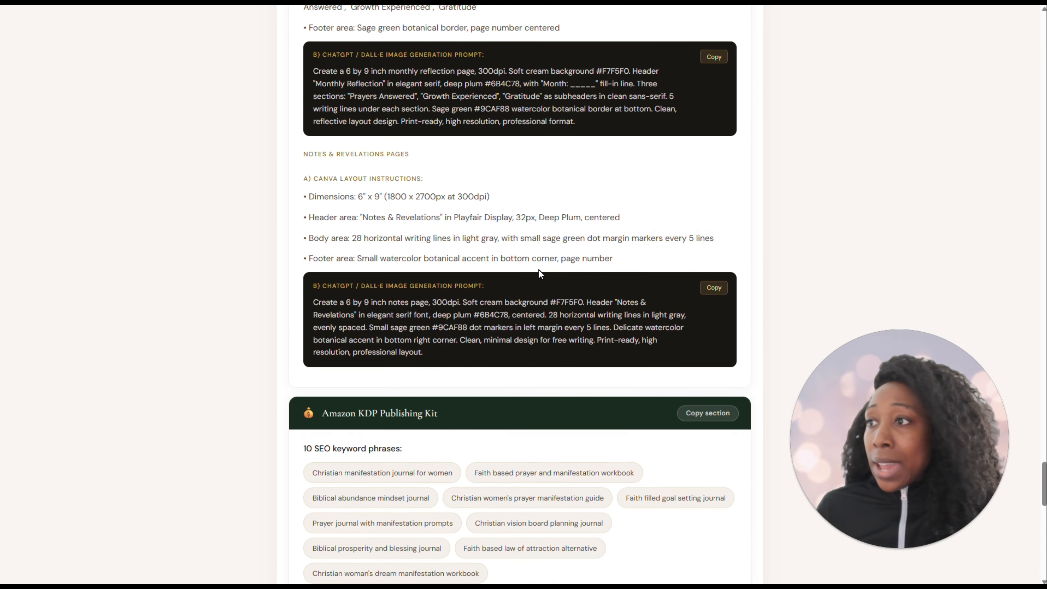
scroll(538, 269, down, 3)
scroll(532, 276, up, 10)
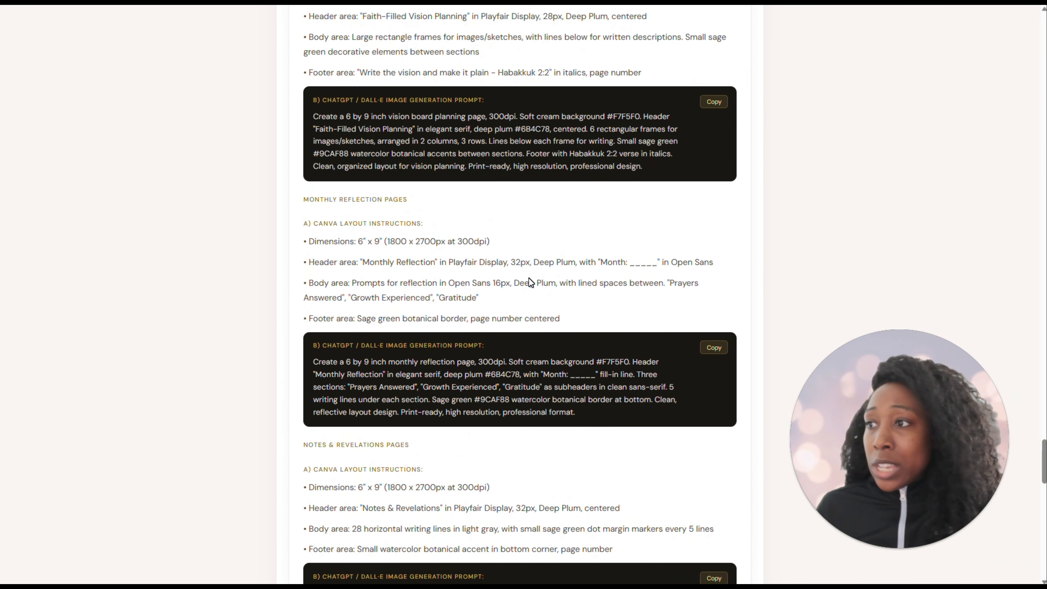
scroll(529, 278, up, 1)
scroll(547, 388, up, 10)
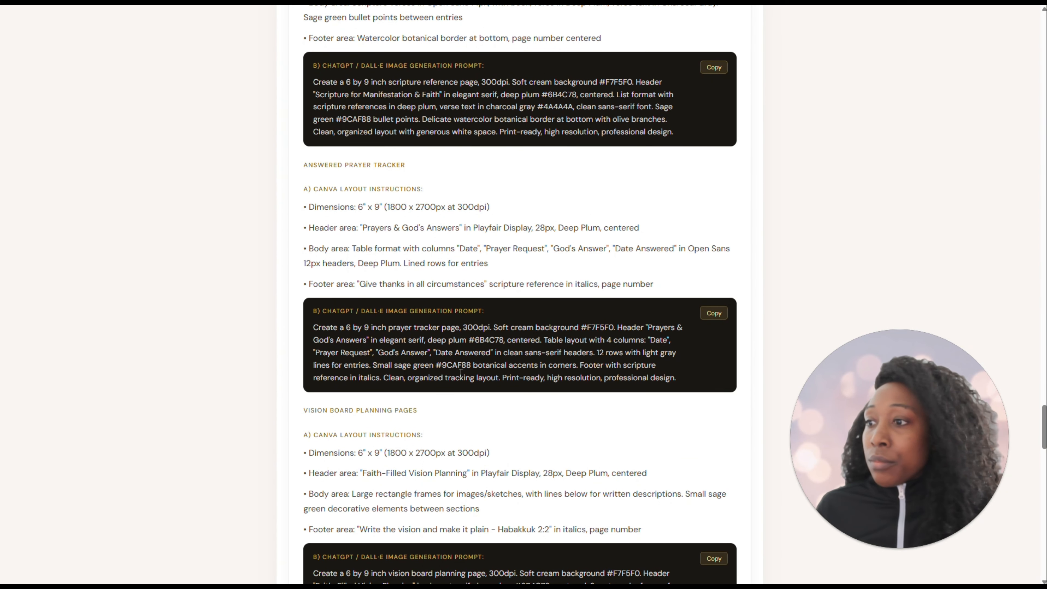
scroll(479, 365, up, 5)
scroll(473, 361, up, 12)
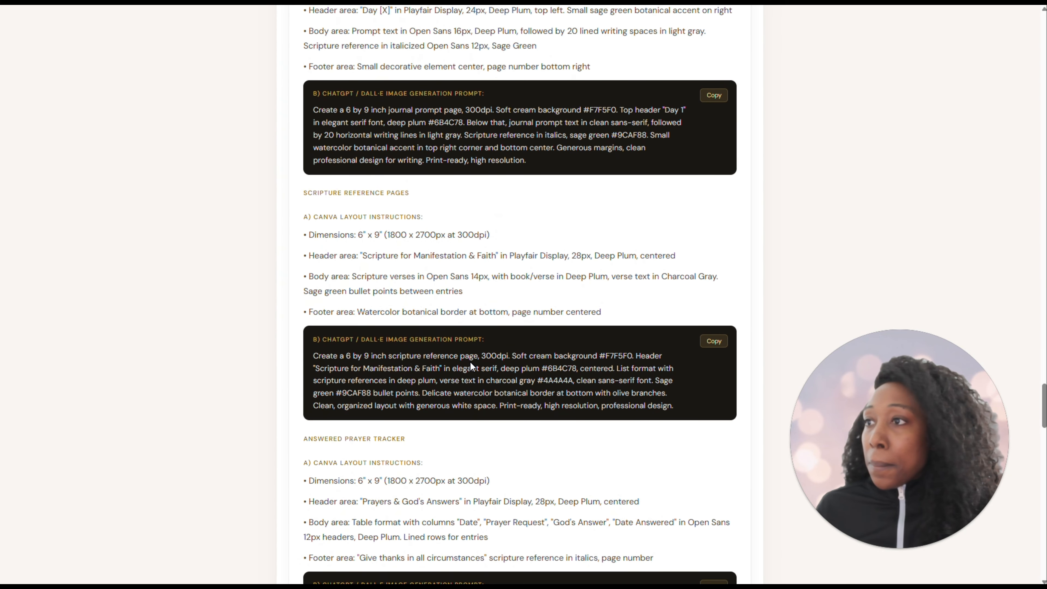
scroll(467, 321, up, 10)
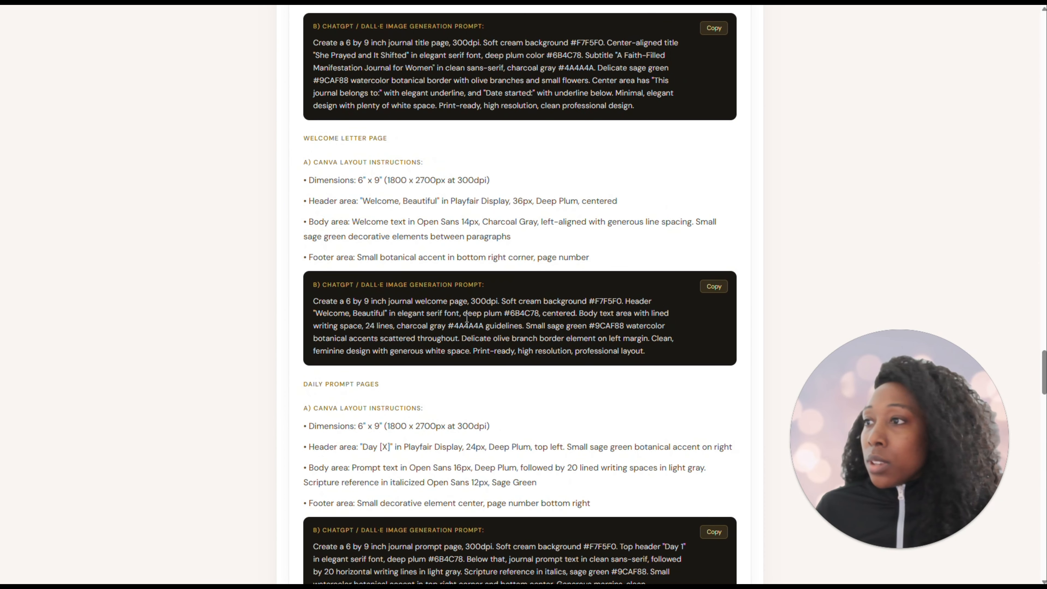
Examine the blueprint's page layouts from Welcome Letter to Notes & Revelations and compare them with pages 4 to 7 of the Canva journal
scroll(468, 321, down, 3)
scroll(467, 321, down, 20)
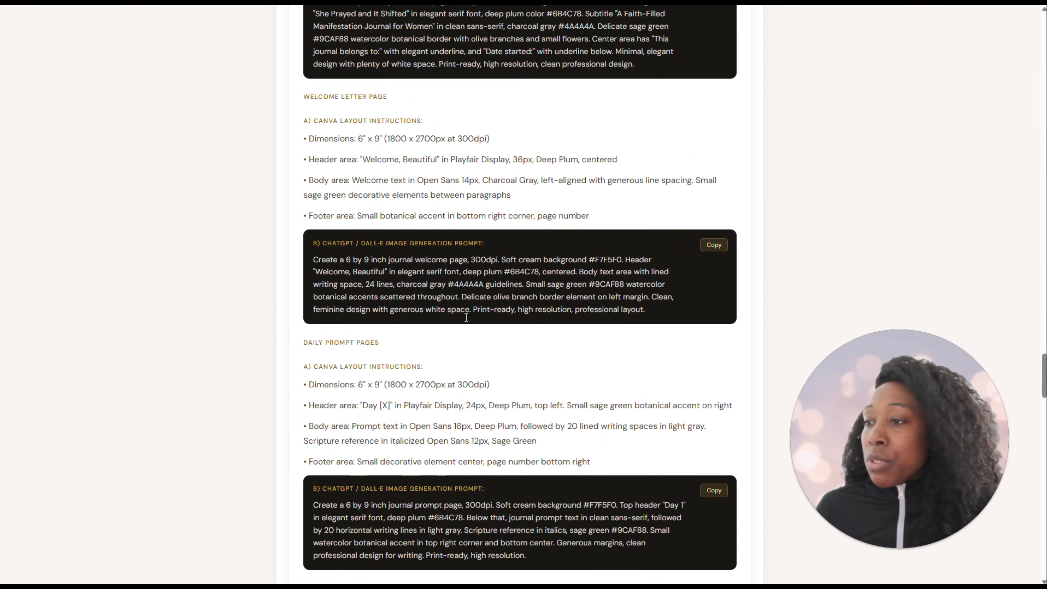
scroll(467, 321, down, 5)
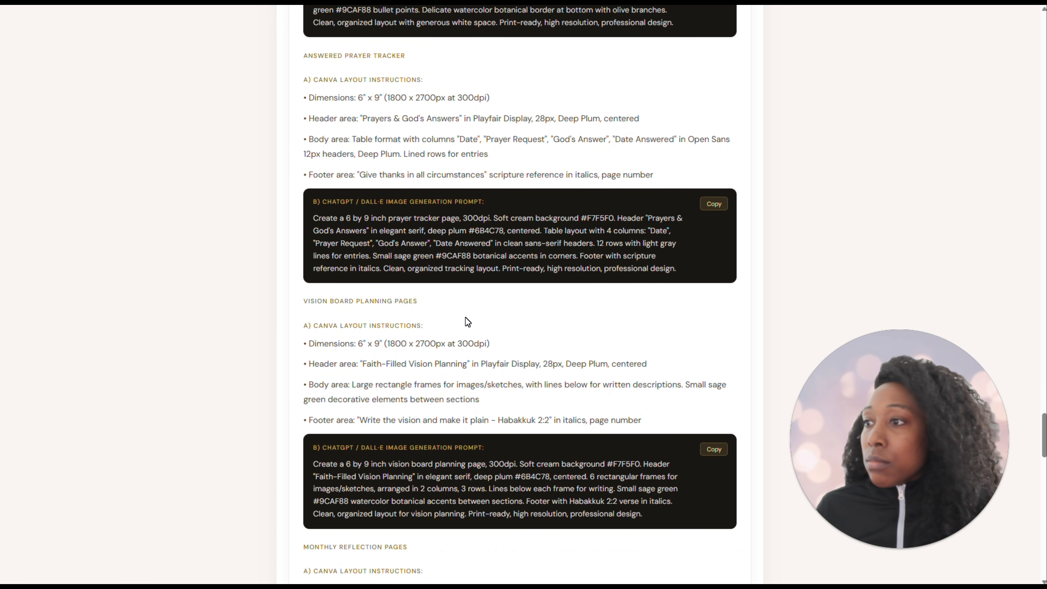
scroll(467, 321, down, 1)
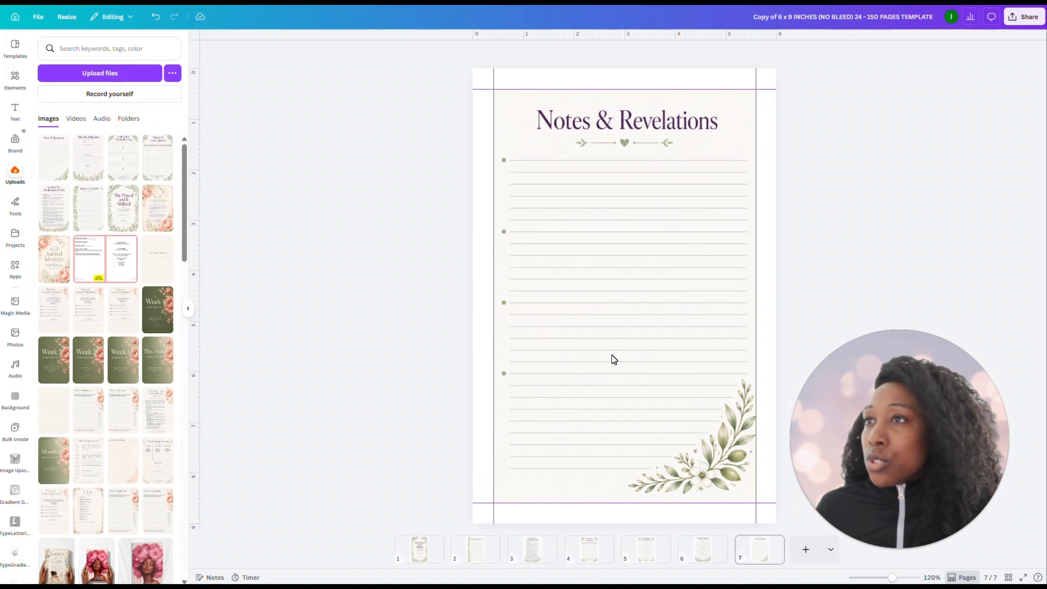
click(588, 552)
click(650, 559)
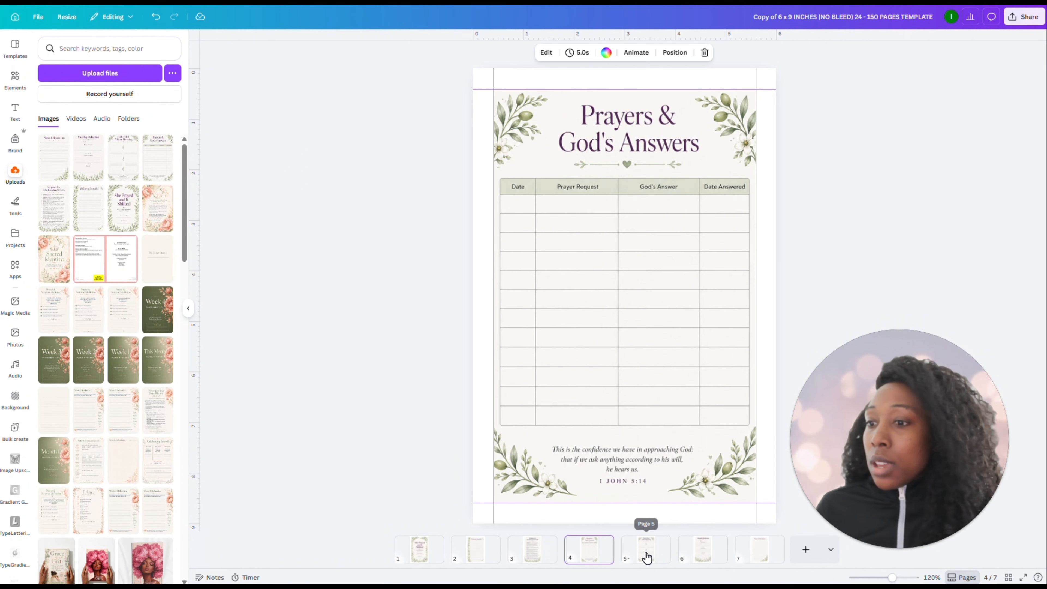
click(707, 558)
click(752, 556)
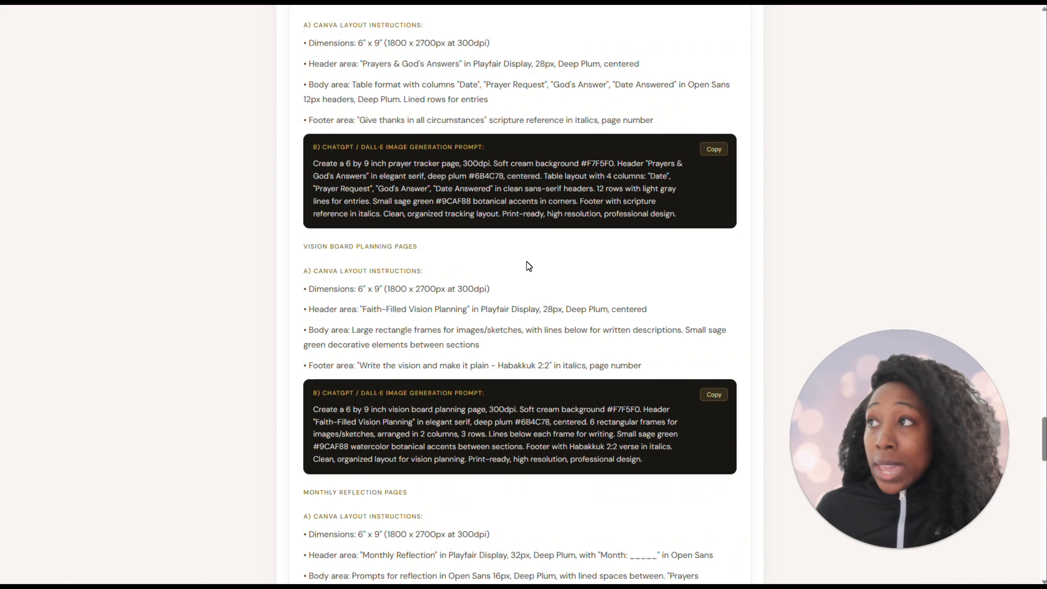
scroll(489, 329, down, 6)
scroll(490, 329, up, 10)
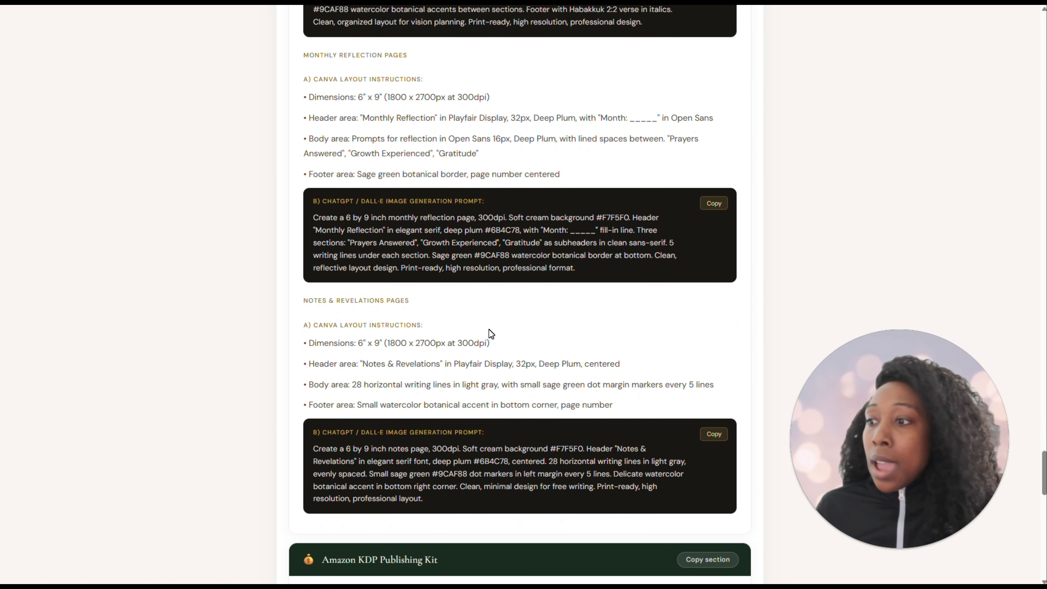
Copy the Daily Prompt Pages image generation prompt from the blueprint and paste it as a new message in the ChatGPT conversation
scroll(488, 332, up, 11)
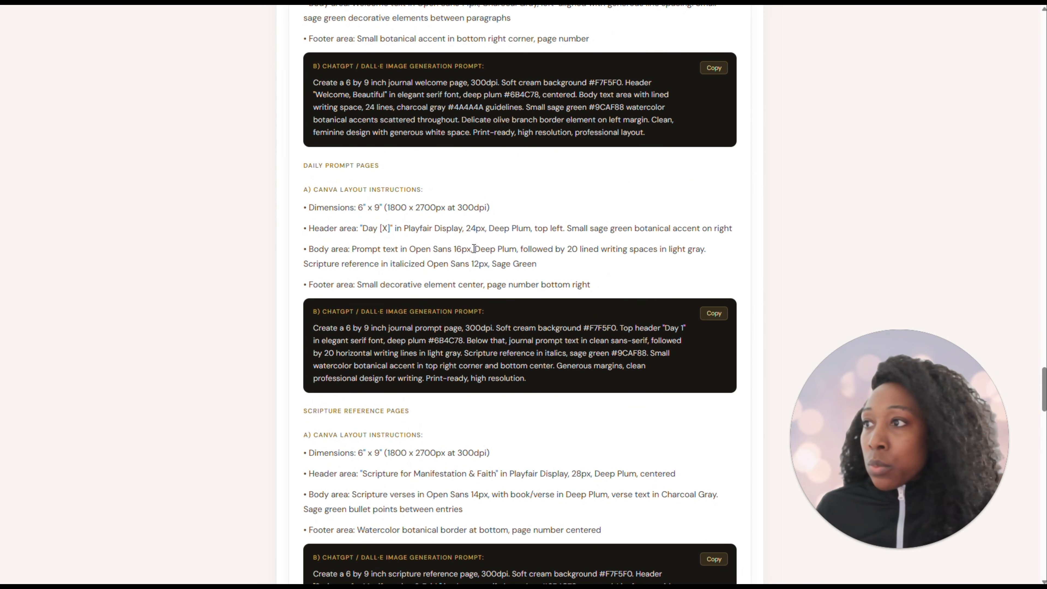
click(713, 313)
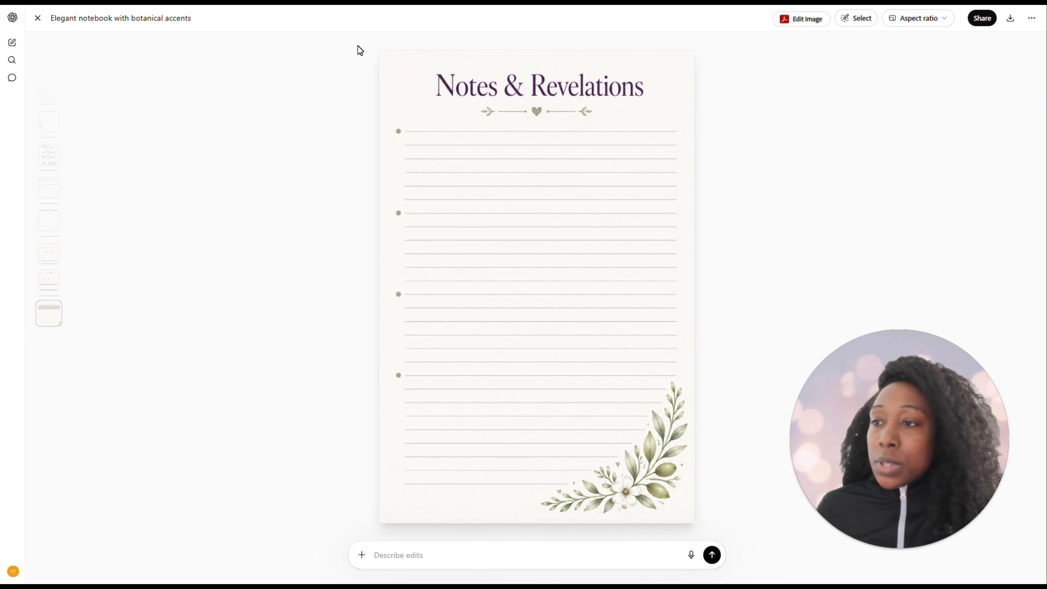
click(38, 17)
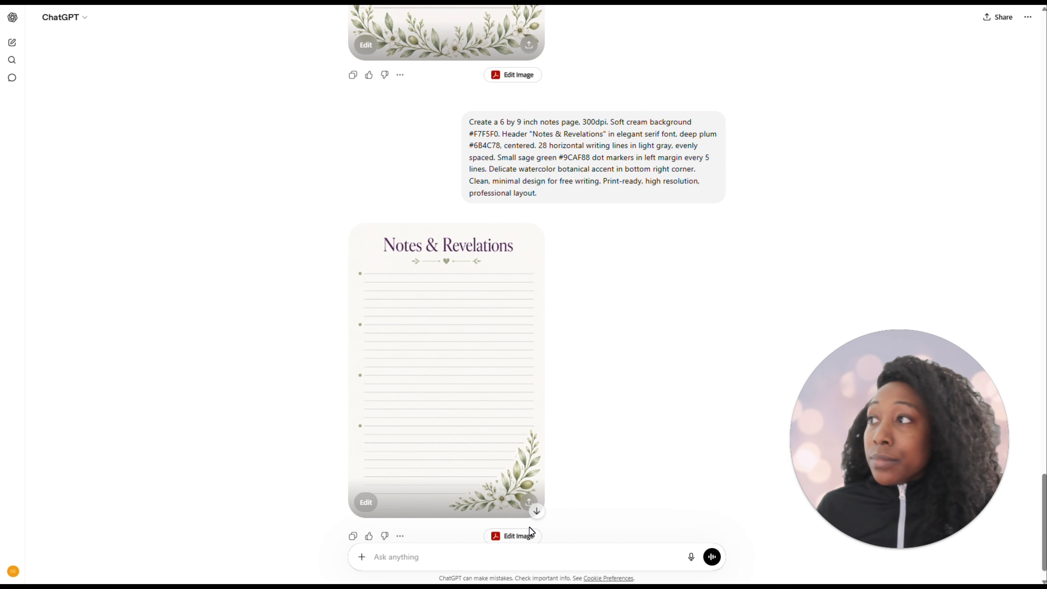
click(514, 552)
key(ctrl+v)
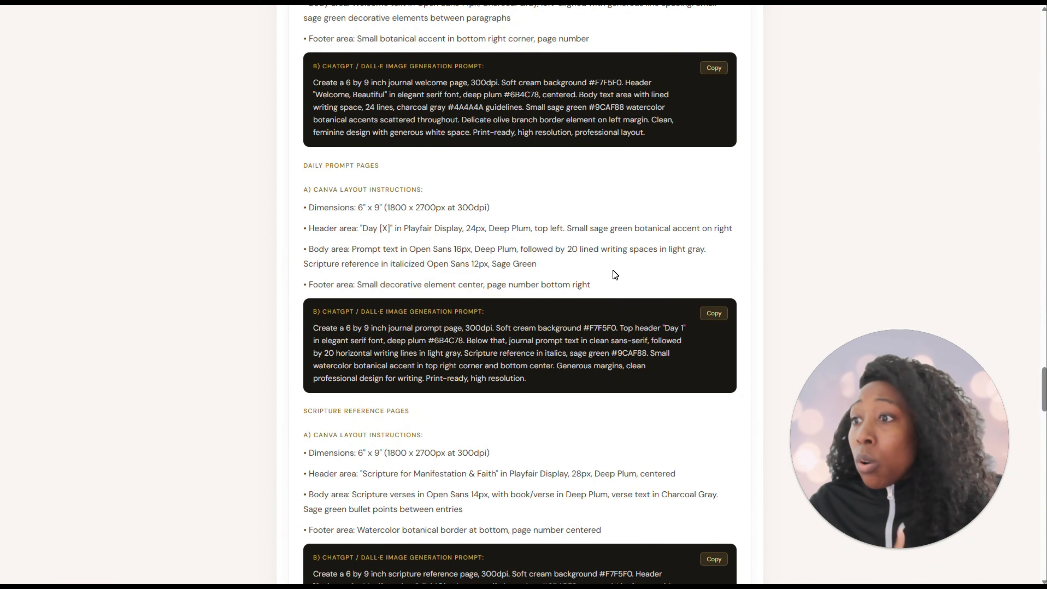
Check the blueprint's journal prompts, then generate the "Day 1" journal prompt page in ChatGPT and open the resulting image
scroll(613, 270, up, 15)
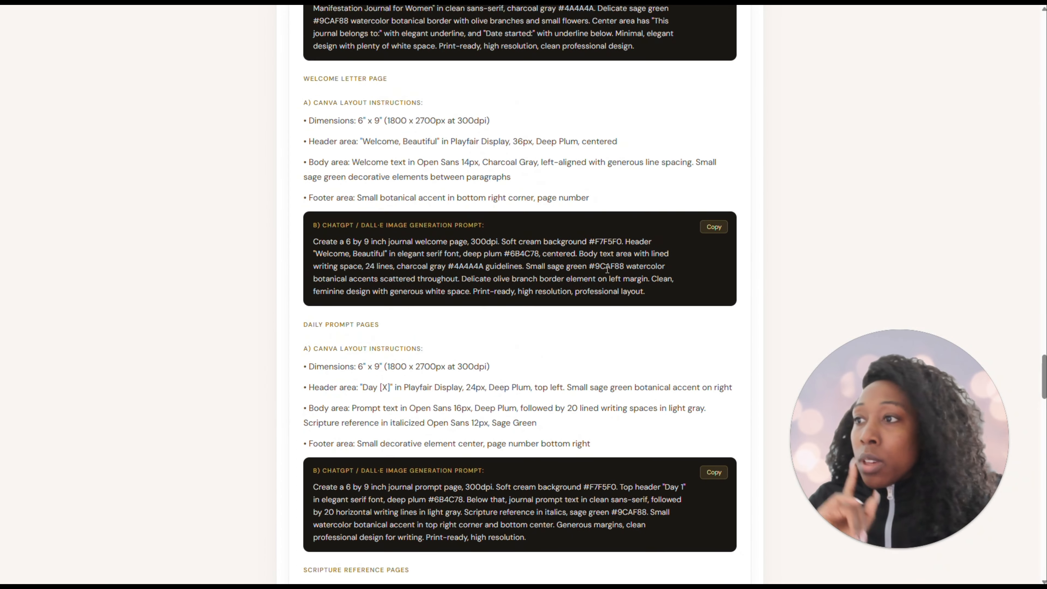
scroll(568, 251, up, 20)
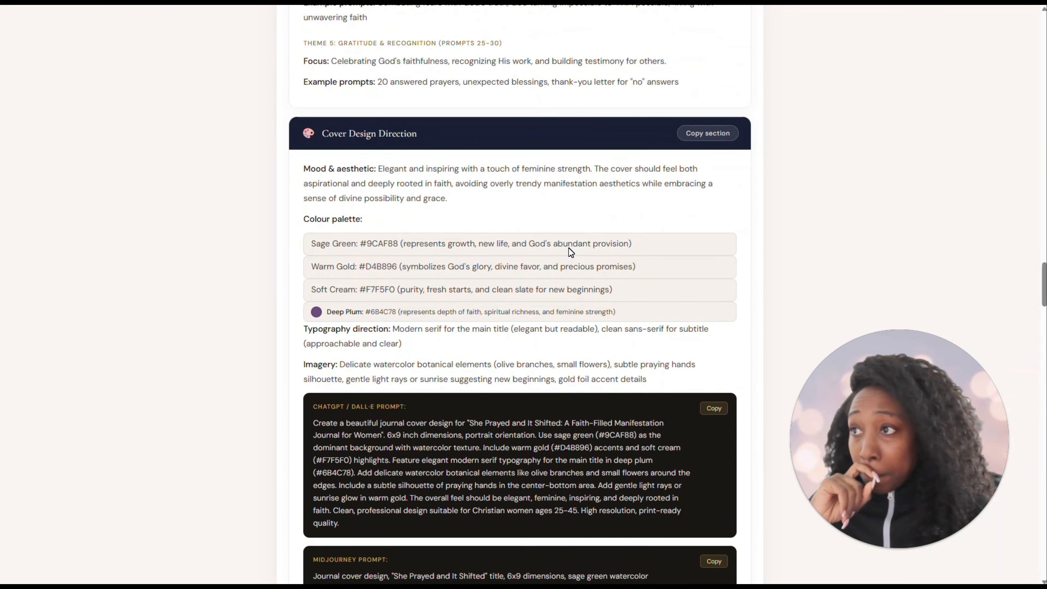
scroll(569, 245, up, 20)
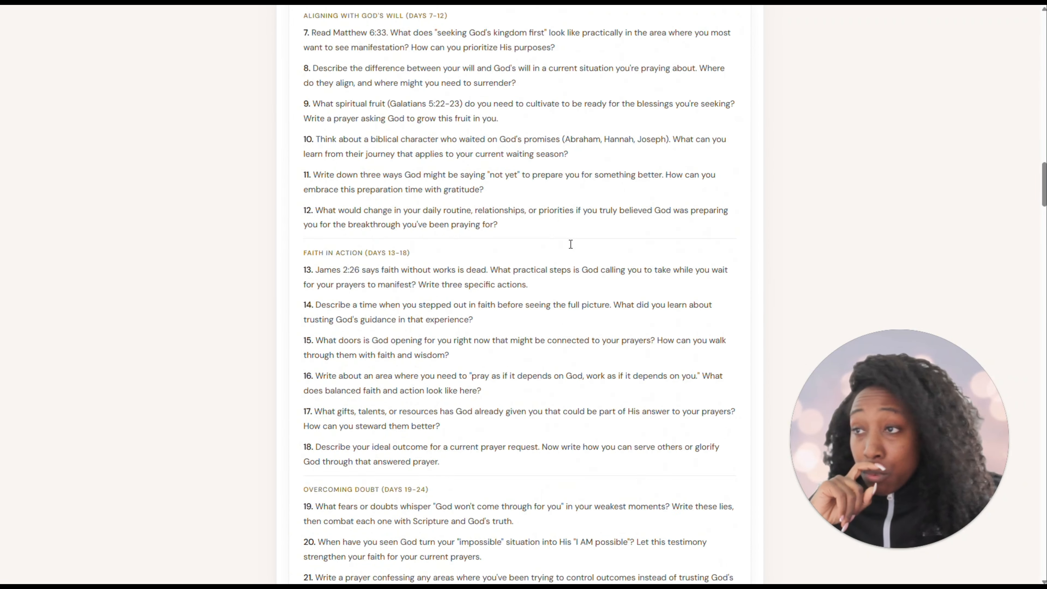
scroll(571, 244, down, 4)
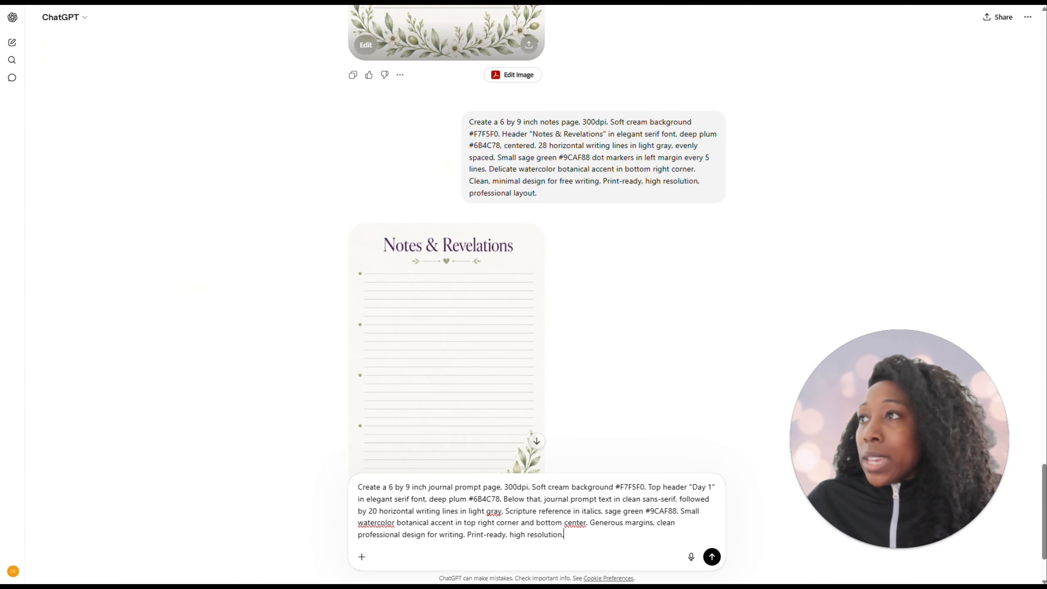
scroll(661, 404, down, 2)
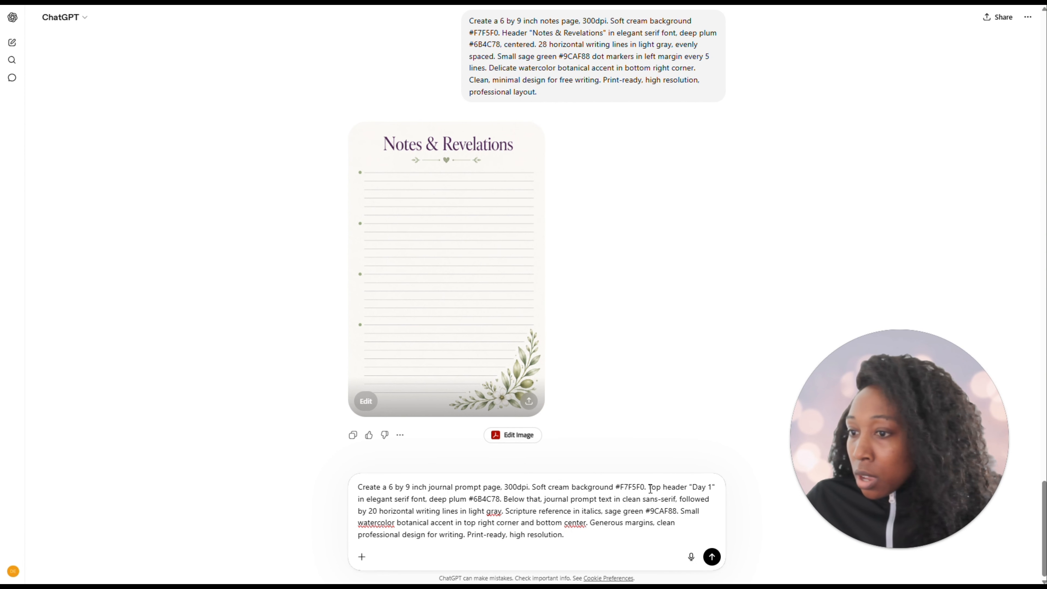
click(711, 557)
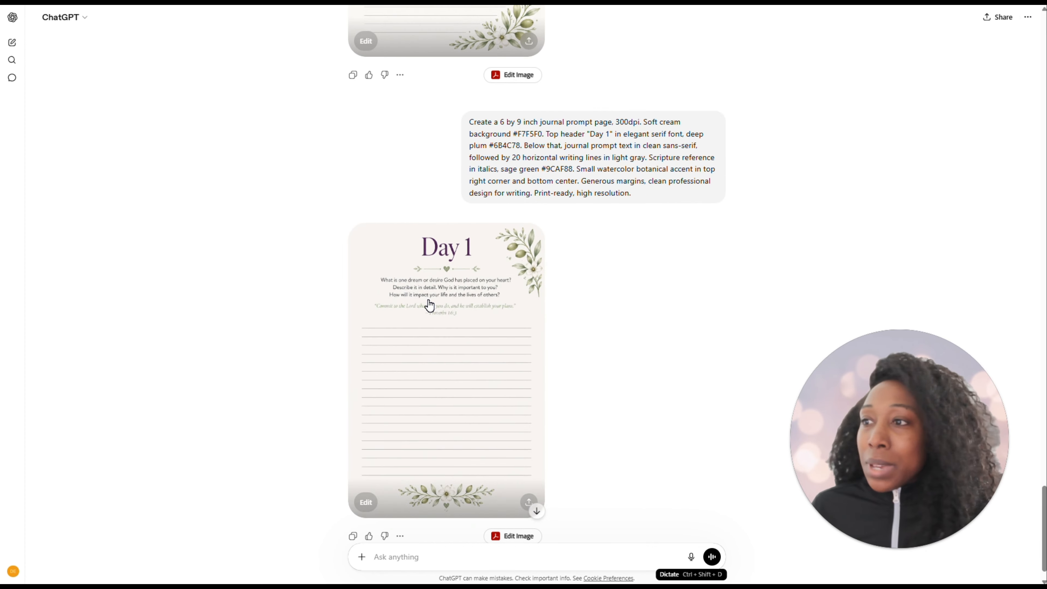
click(487, 357)
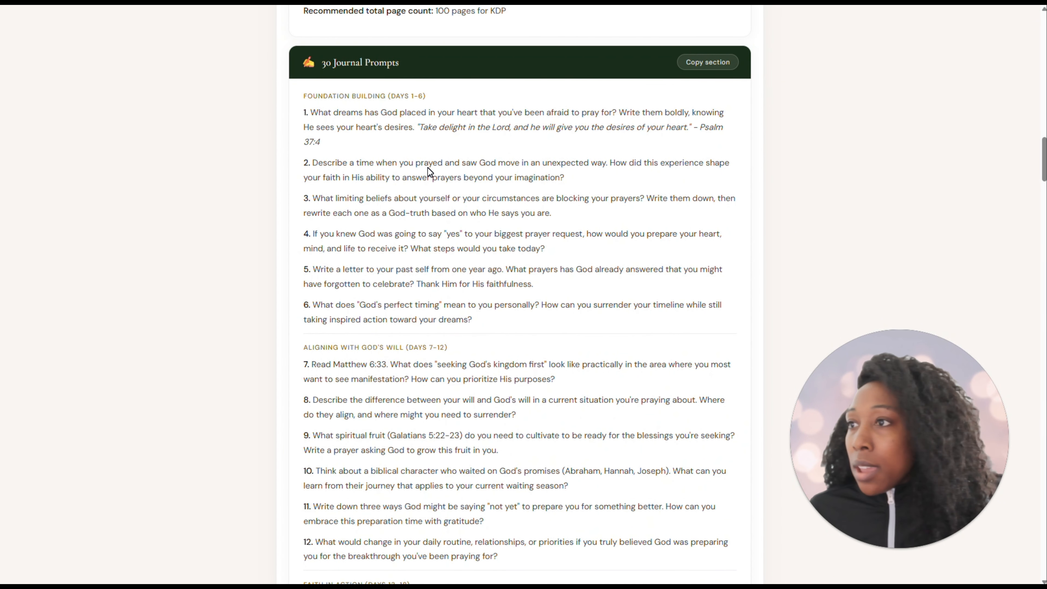
Read through the blueprint's 30 Journal Prompts section, from Foundation Building to Gratitude & Recognition
scroll(437, 226, down, 4)
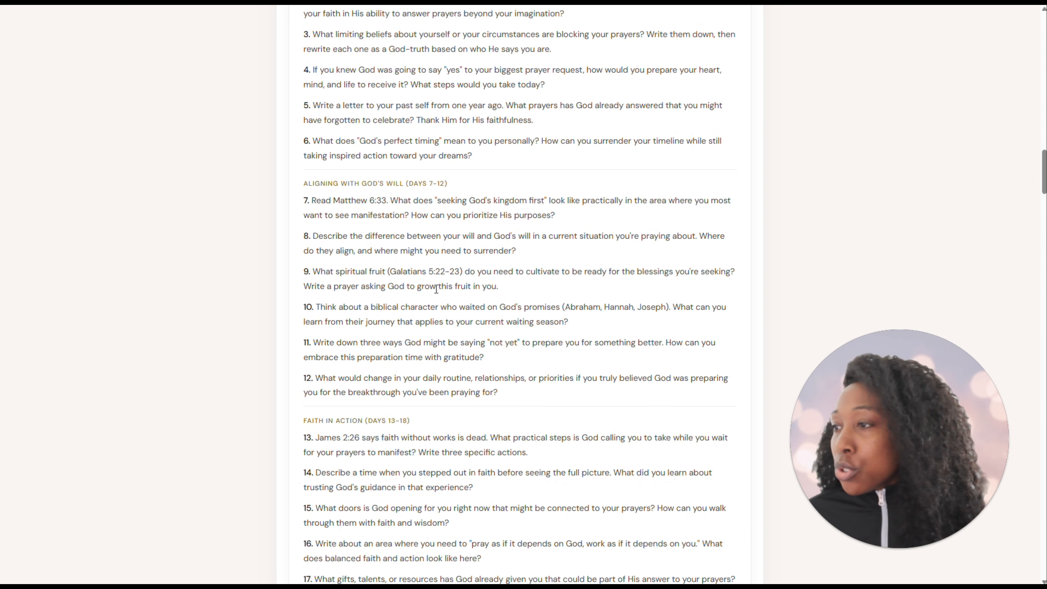
scroll(437, 289, down, 12)
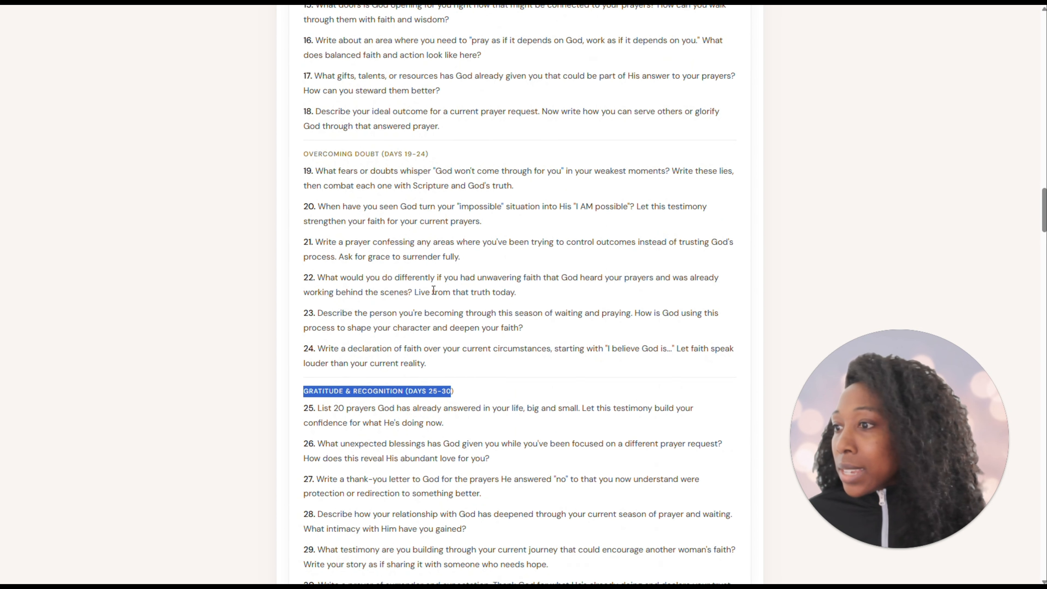
scroll(456, 323, down, 2)
scroll(493, 437, up, 8)
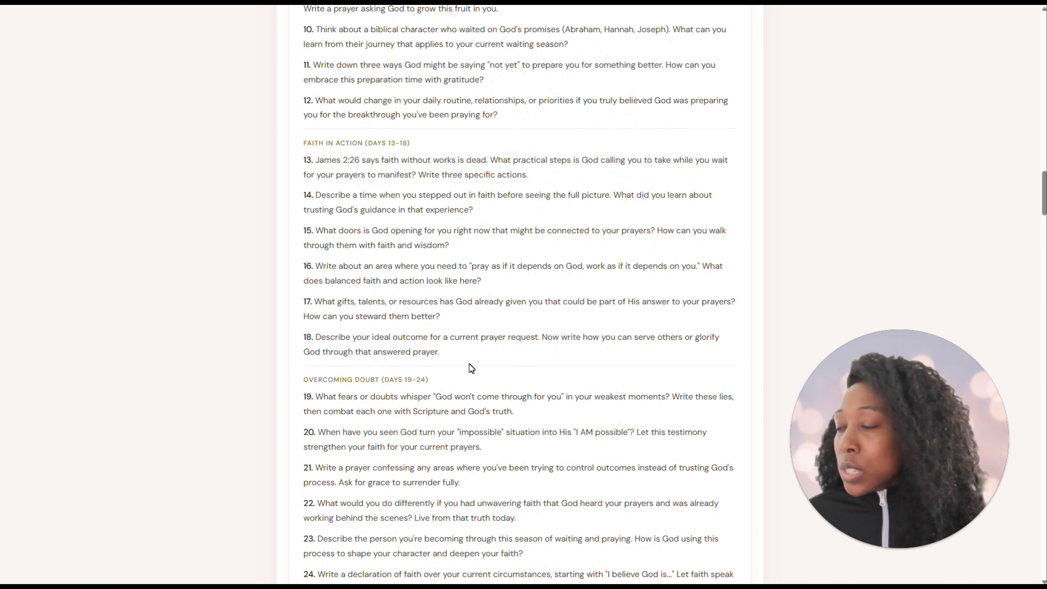
scroll(470, 367, up, 12)
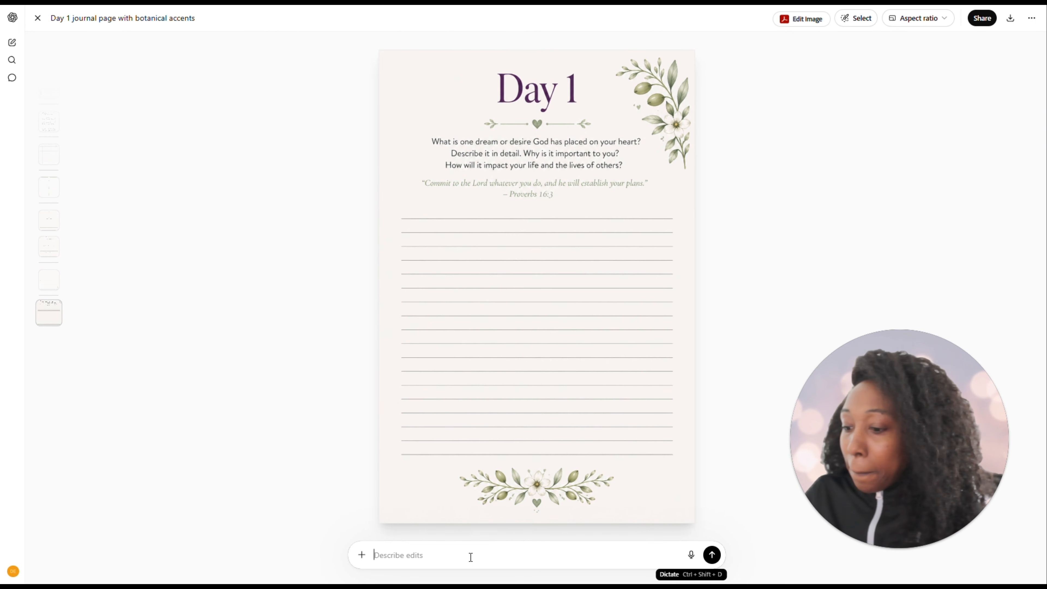
Request an edit of the Day 1 image: "Please re-create this image but remove "DAY 1" and the prompt and scripture. Keep everything else the same"
text(Please re-c)
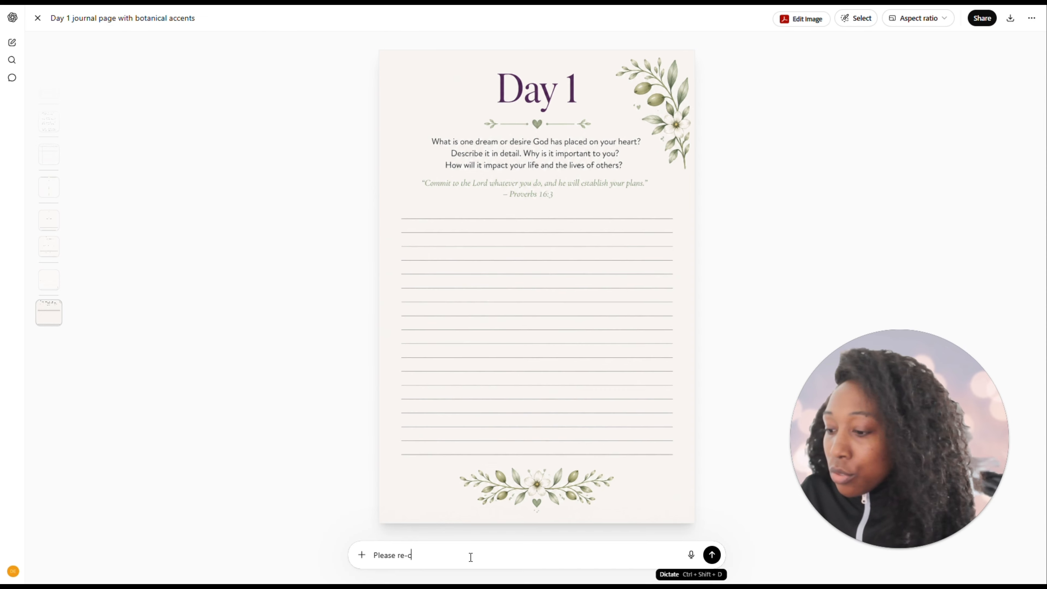
text(reate t)
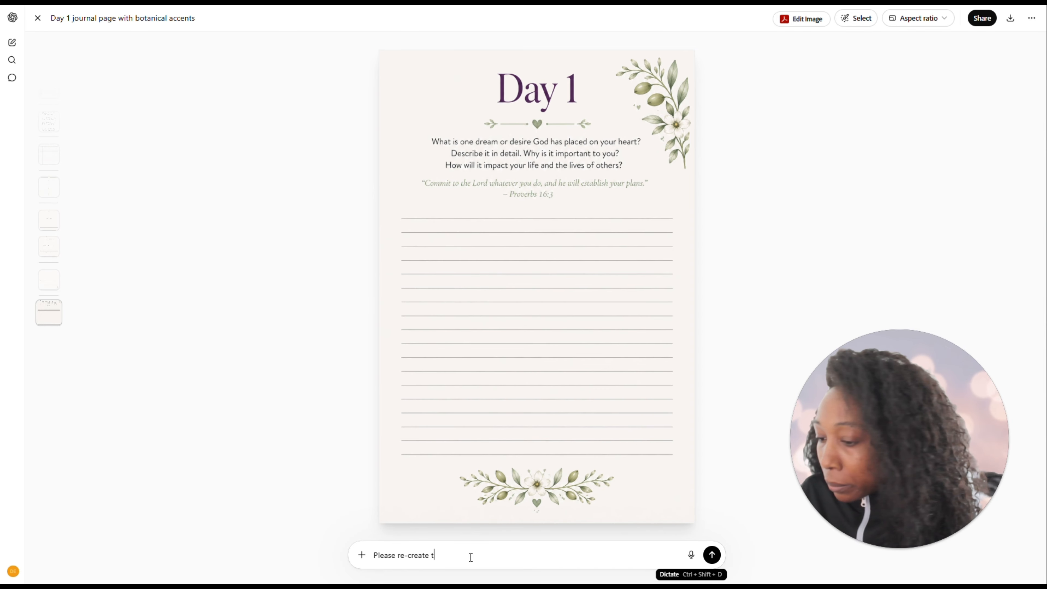
text(his image b)
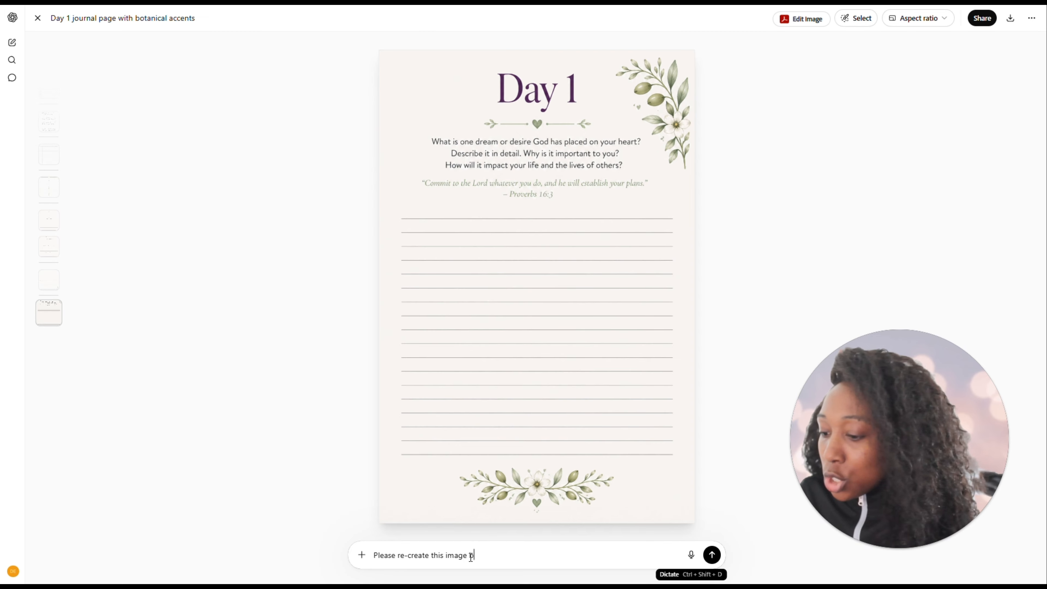
text(ut remove)
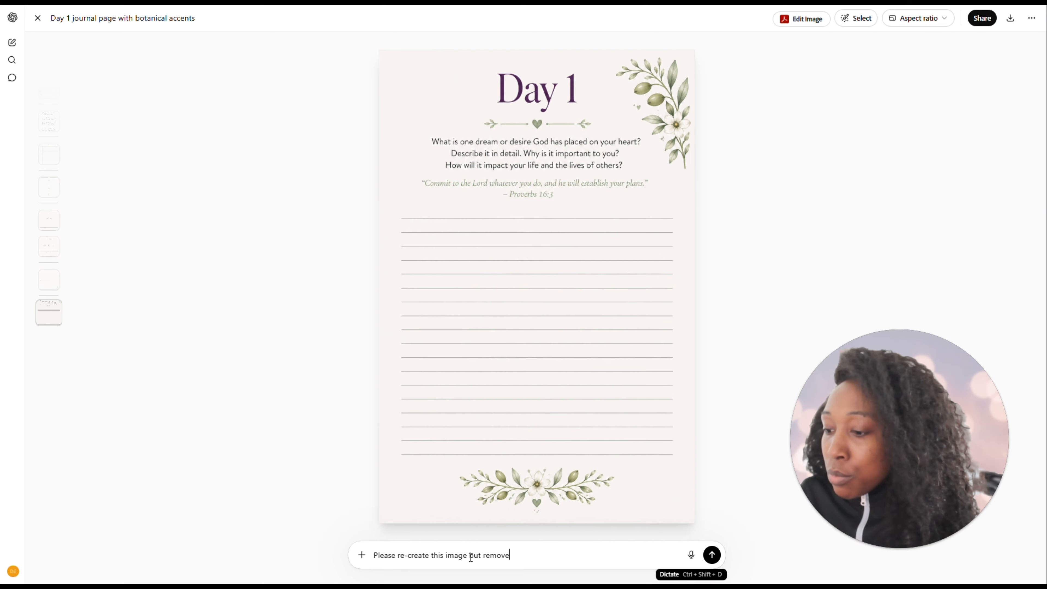
text( "DAy)
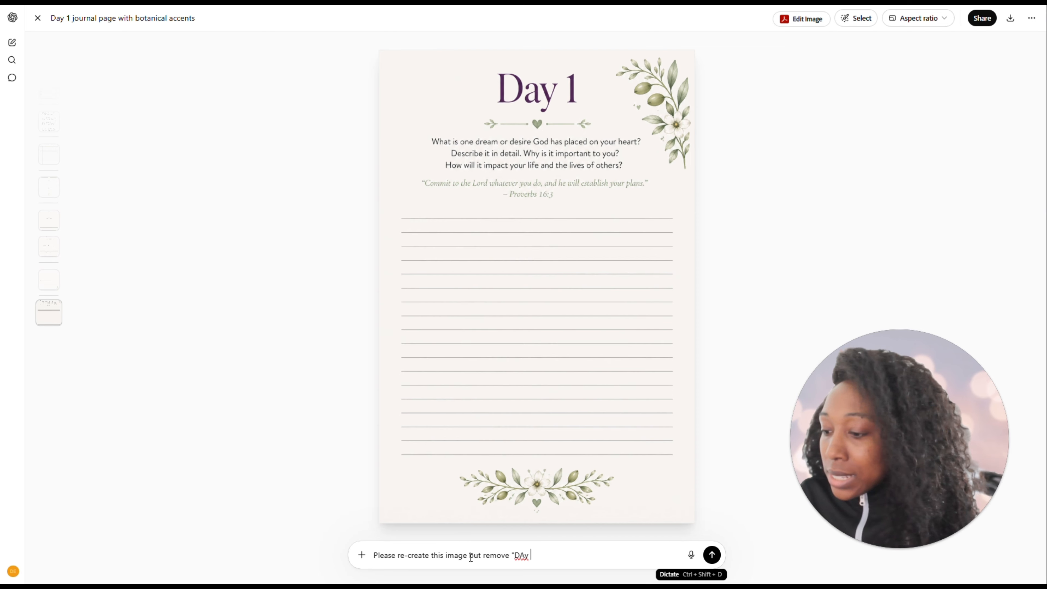
key(BackSpace)
key(BackSpace)
text(Y)
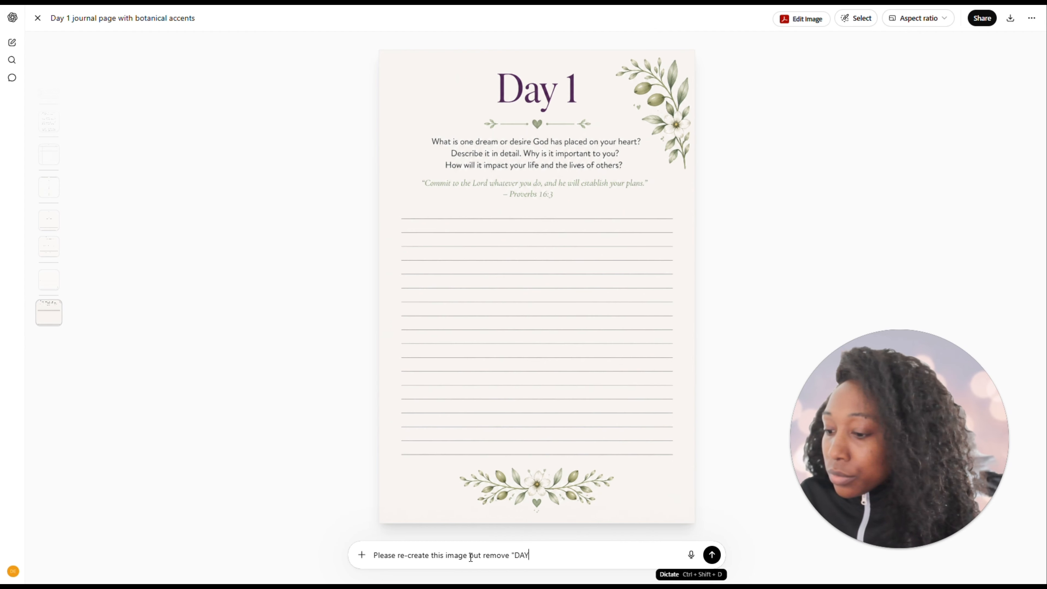
text( 1" and the prompt and scripture. Keep eve)
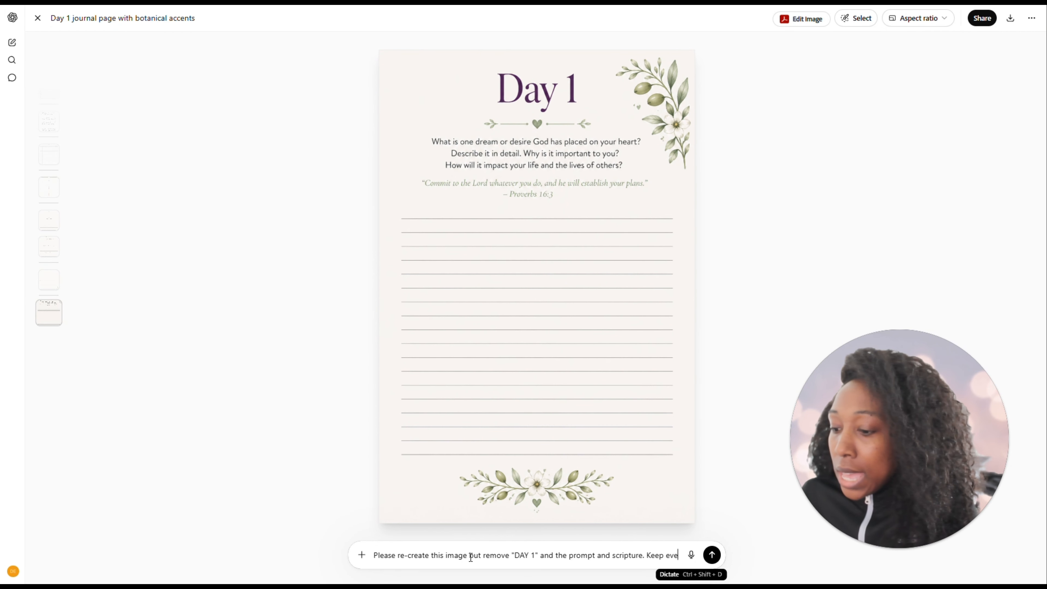
text(rything else)
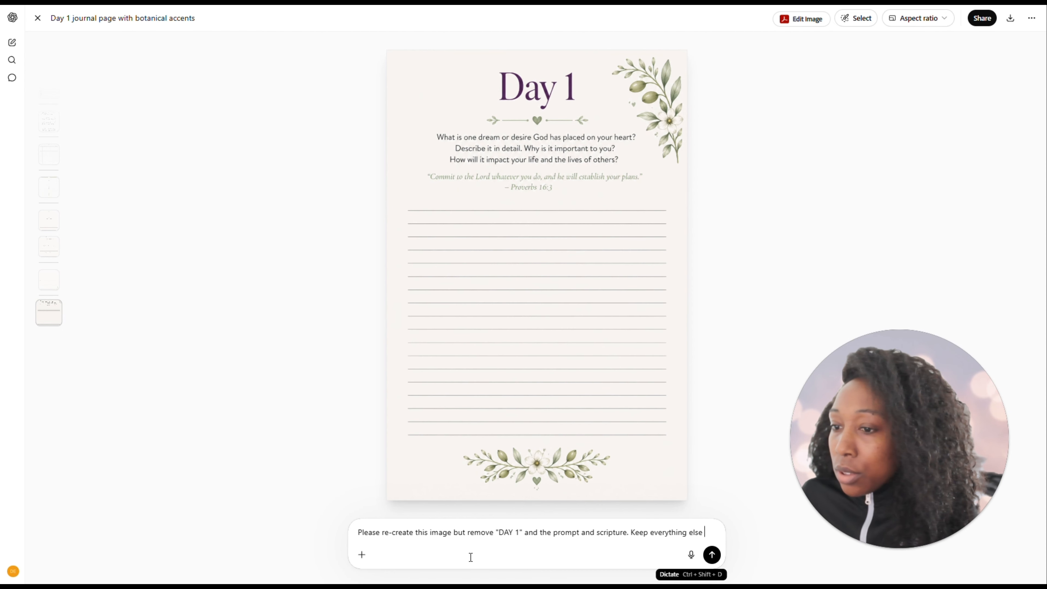
text( the same)
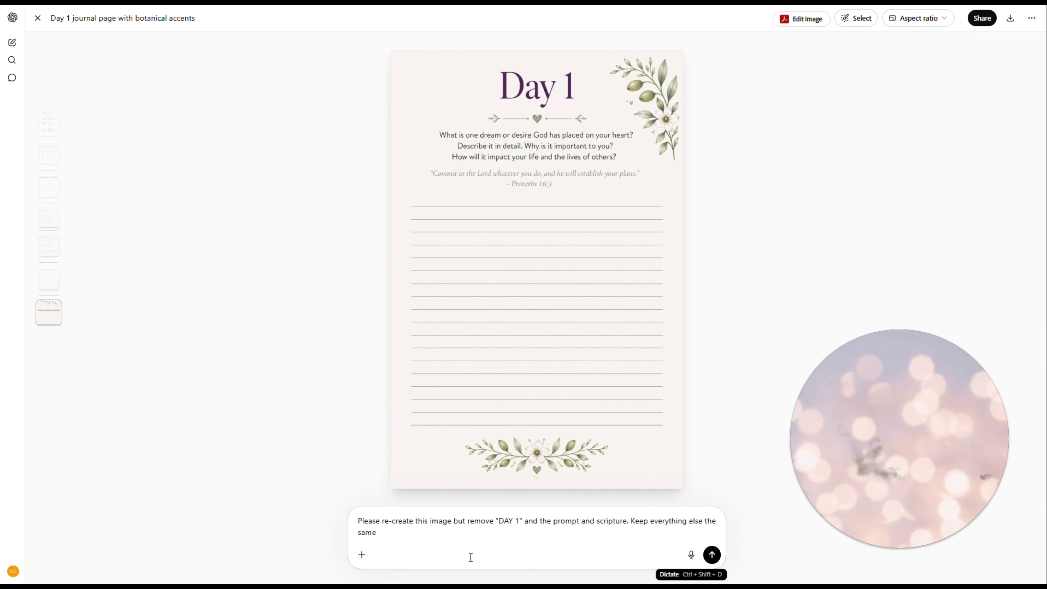
key(Return)
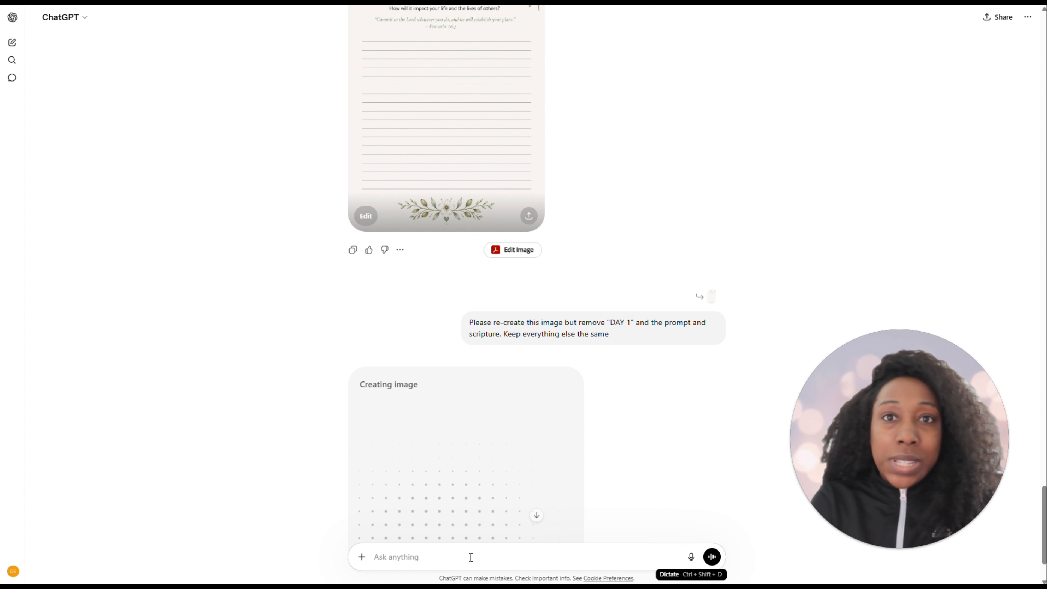
Open the re-created lined page image without text, download it from ChatGPT, and return to the Canva journal design
scroll(445, 431, down, 2)
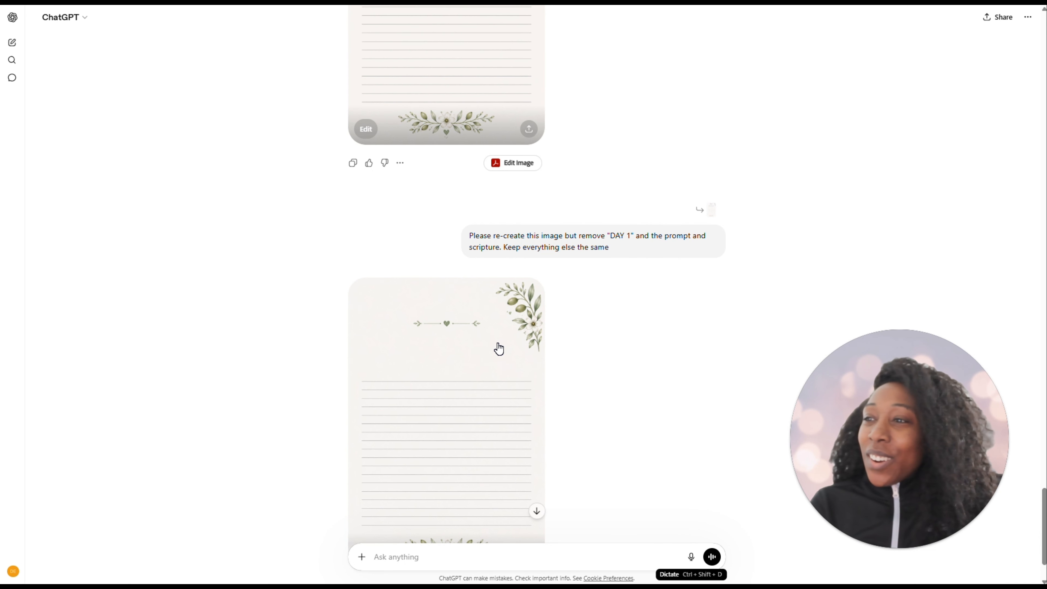
click(494, 405)
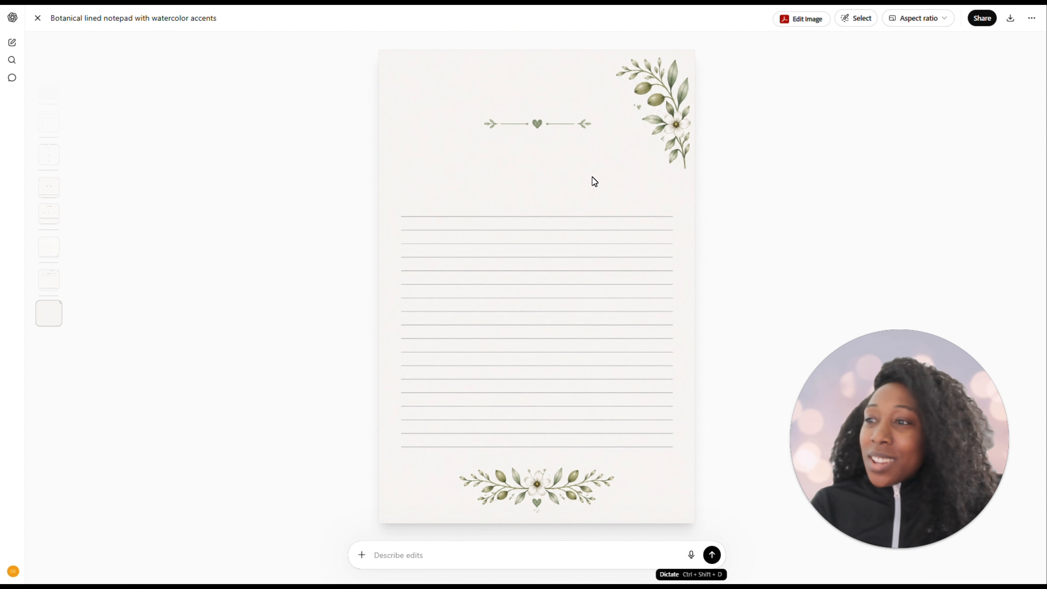
click(1011, 20)
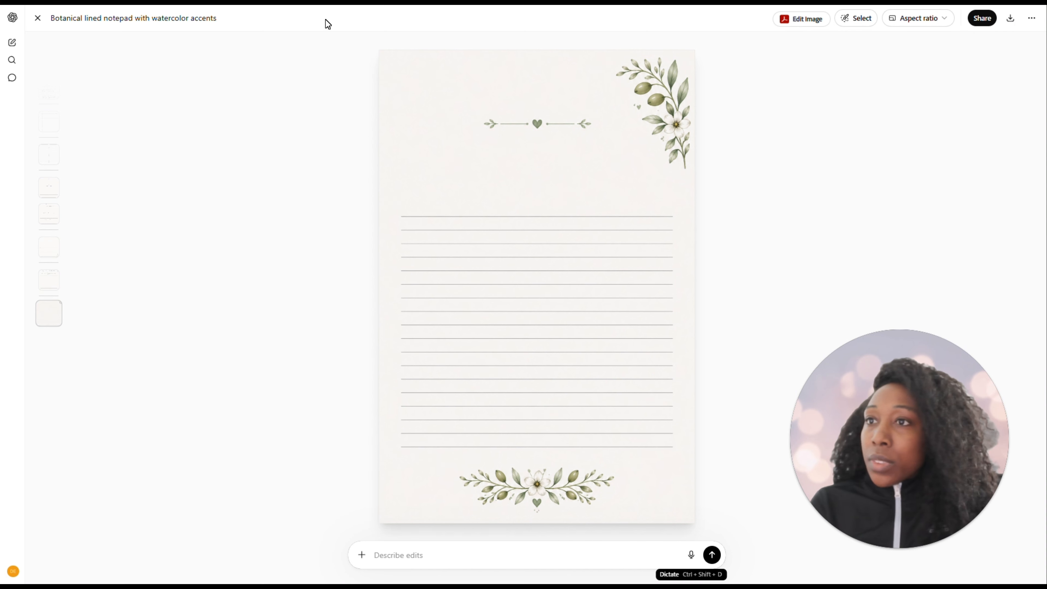
click(325, 2)
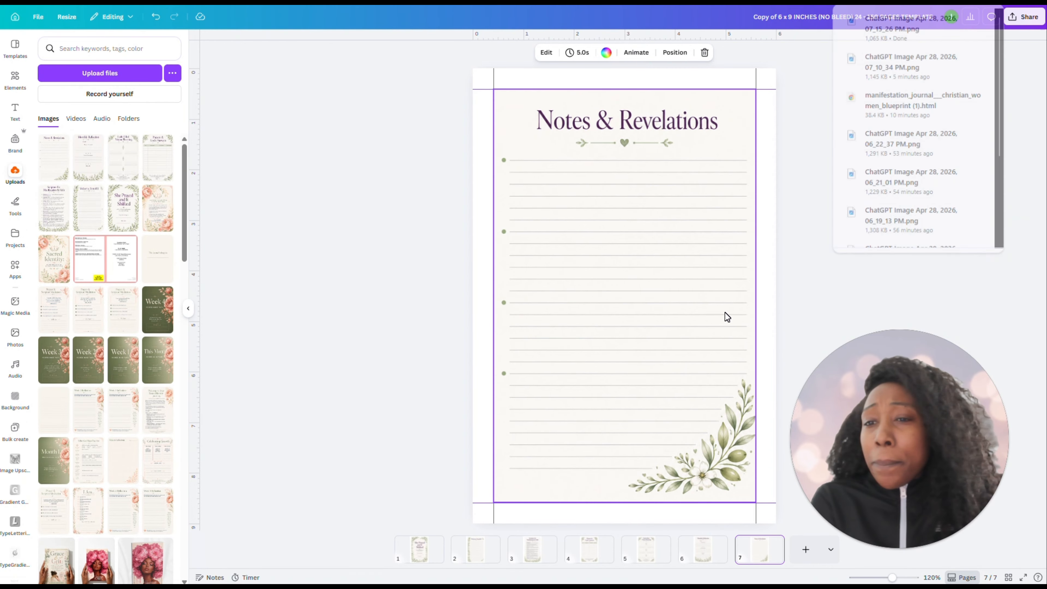
Add a blank page 8 to the journal and place the newest downloaded lined prompt image on it from the Downloads folder
click(806, 550)
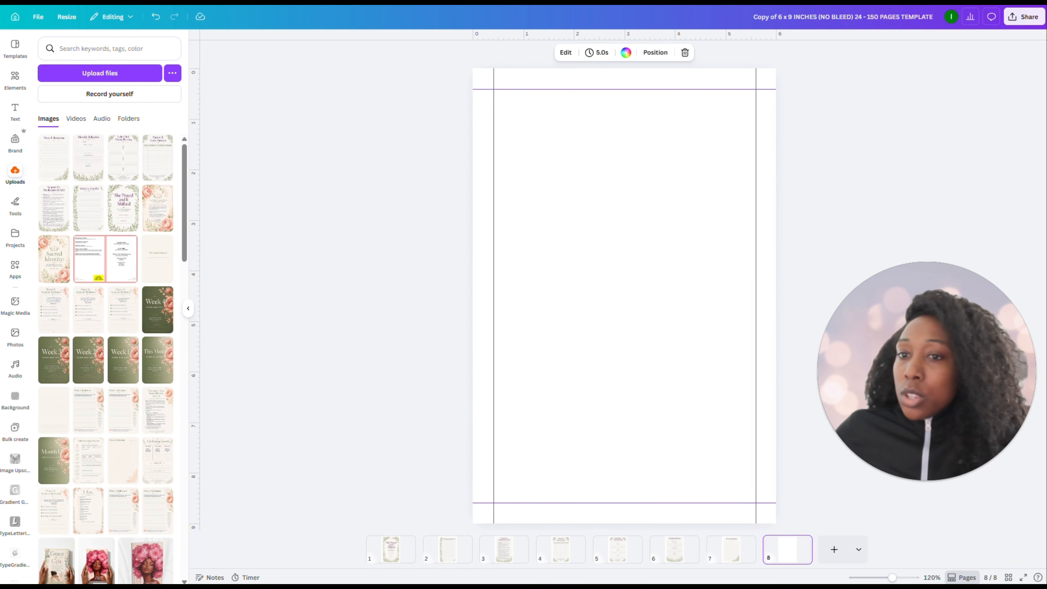
key(alt+Tab)
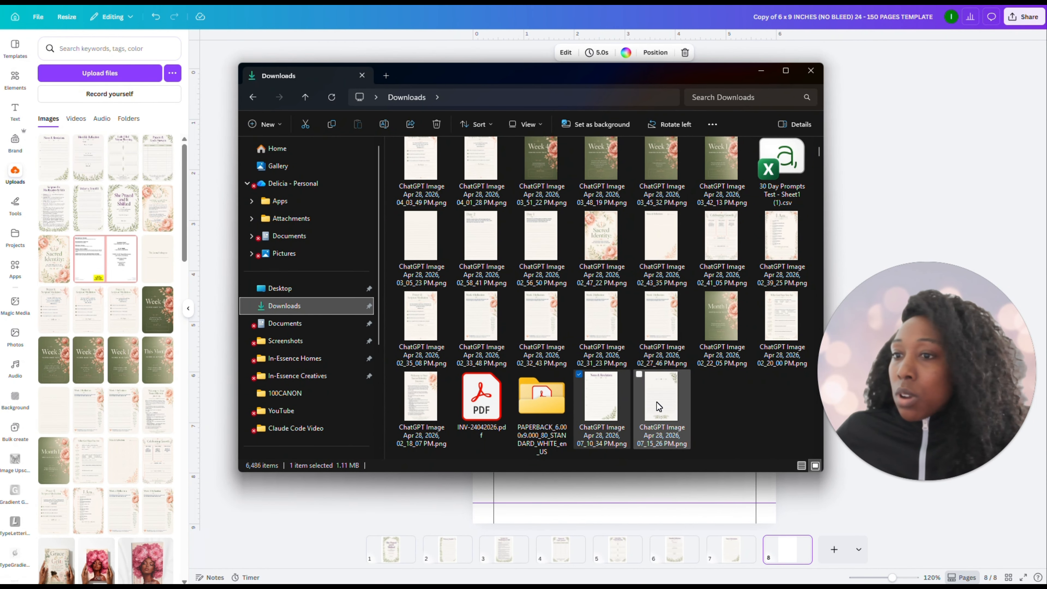
drag(660, 407, 107, 248)
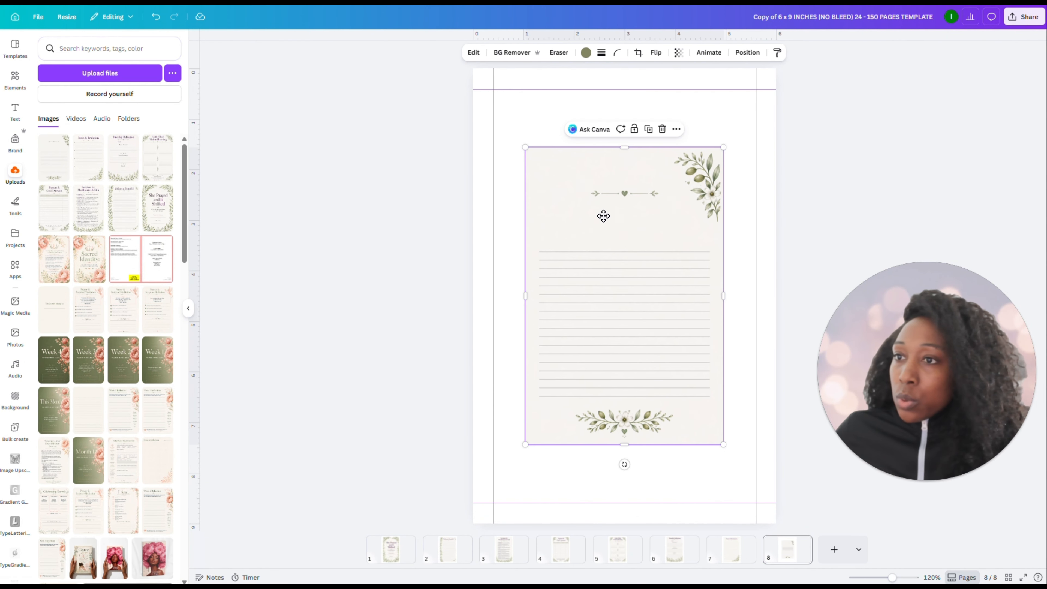
Align the lined image with the upper-left margin guides and enlarge it to fill the page 8 margin area
drag(603, 216, 624, 247)
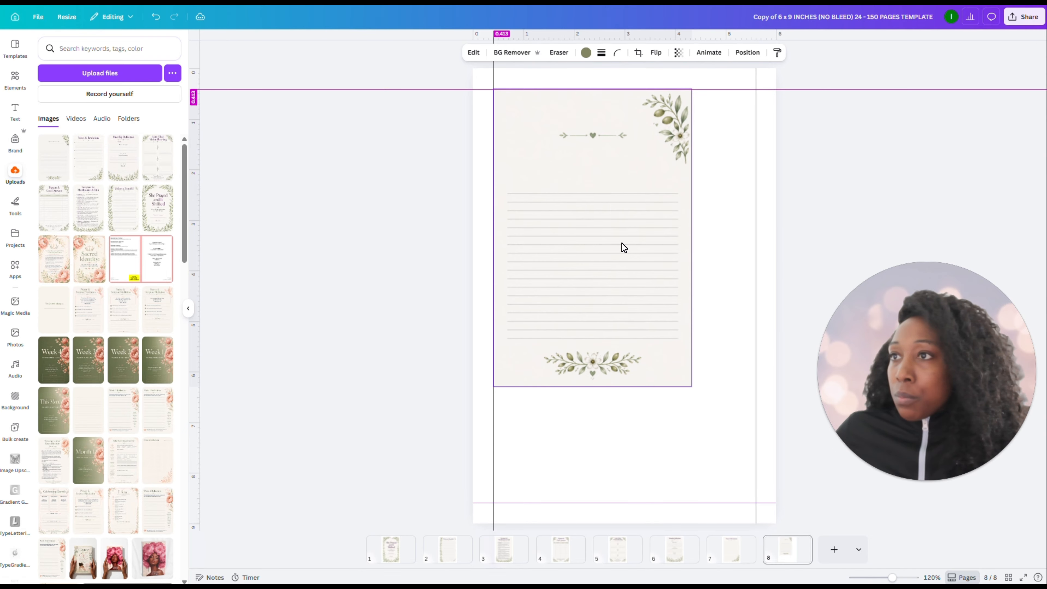
drag(692, 386, 739, 492)
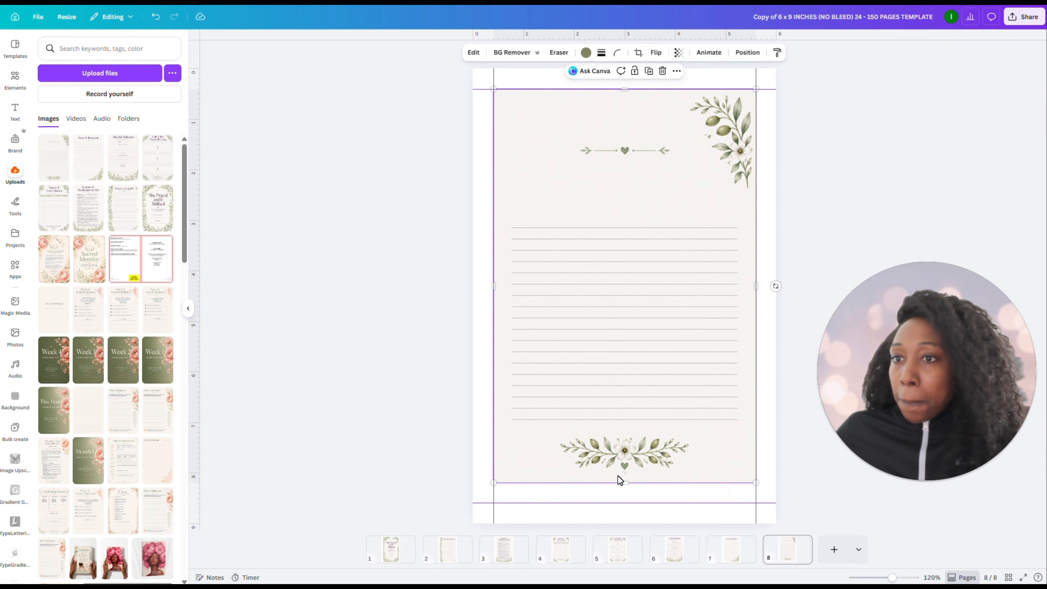
drag(624, 482, 626, 503)
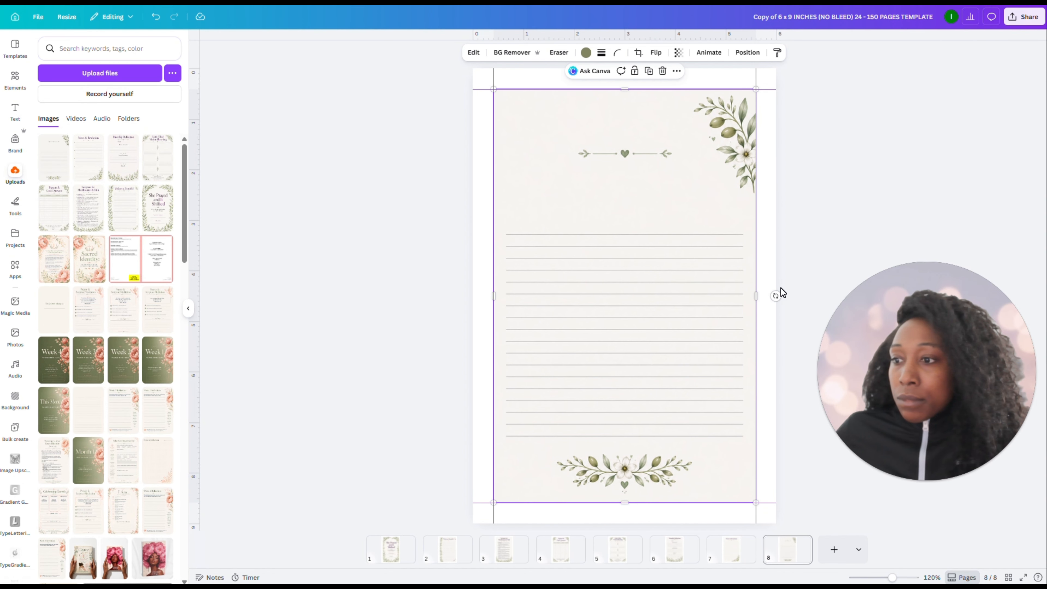
click(804, 163)
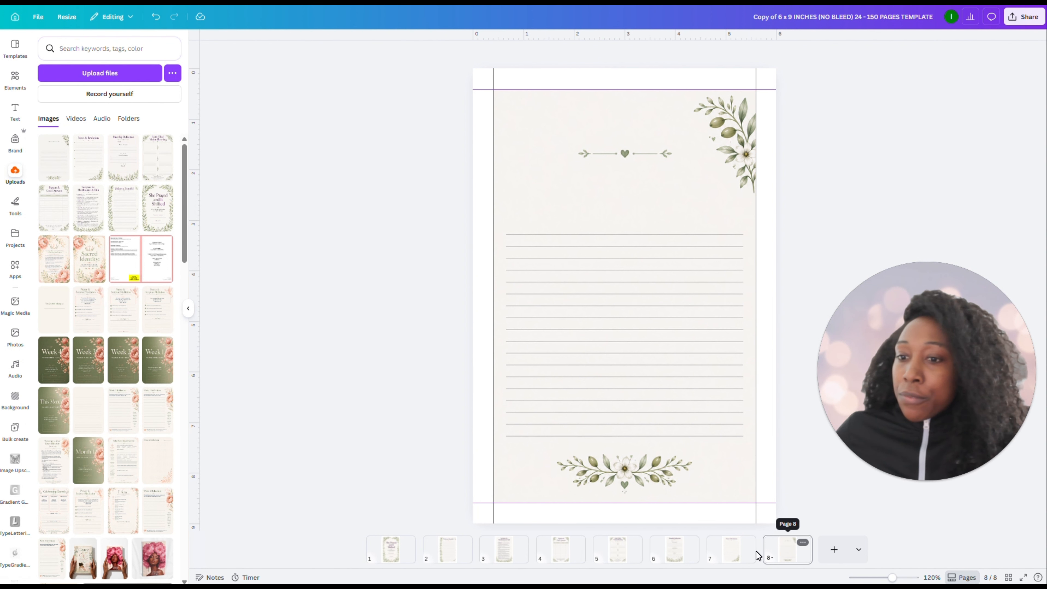
Compare page 8 with the Notes & Revelations page, then review the blueprint's 30 Journal Prompts and Structured Content Themes
click(730, 560)
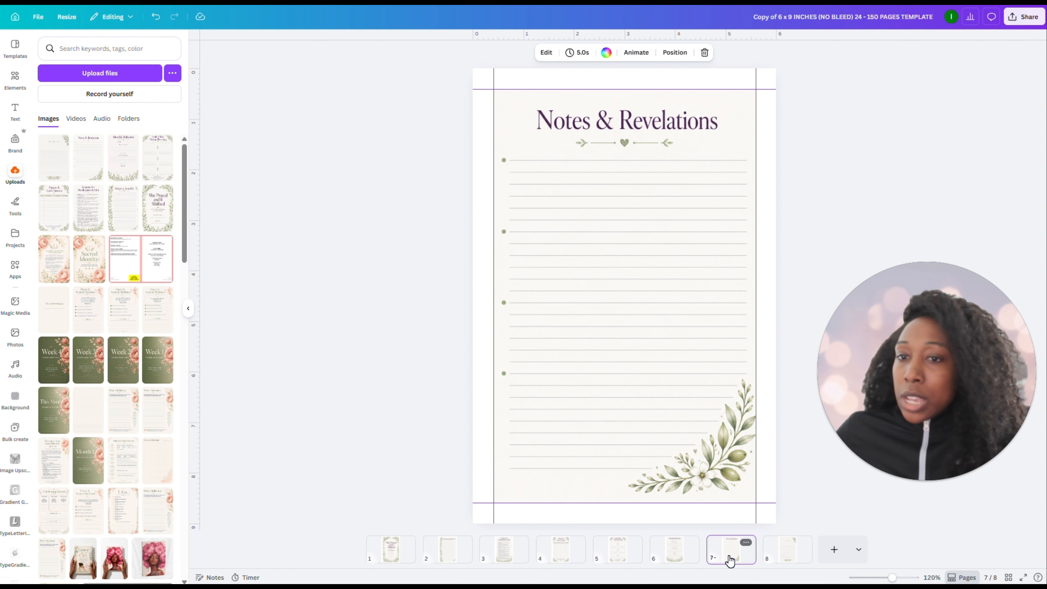
click(789, 559)
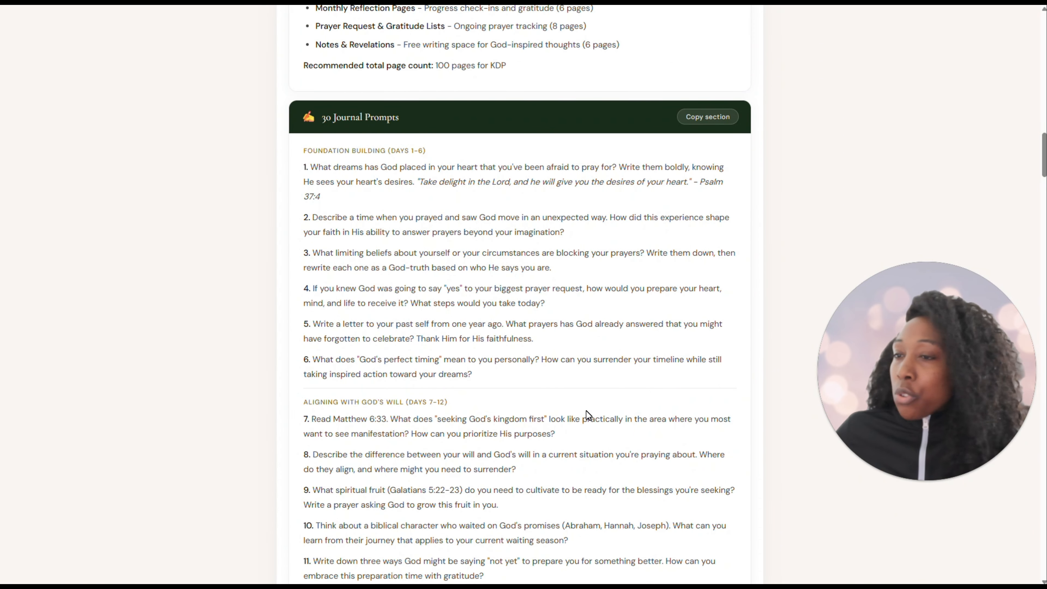
scroll(585, 411, up, 10)
scroll(571, 402, up, 12)
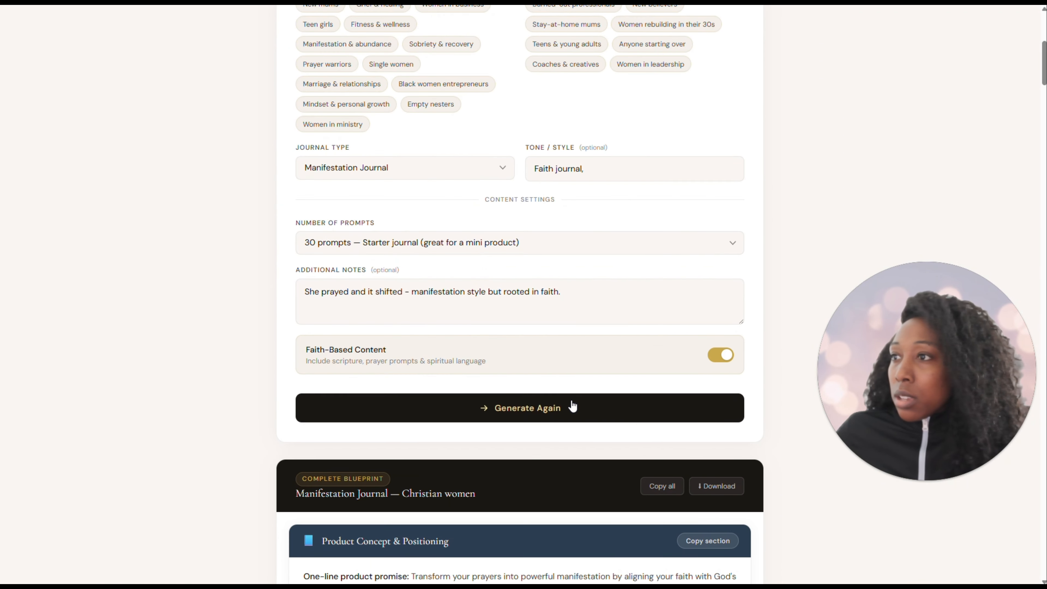
scroll(573, 402, down, 12)
scroll(551, 388, down, 20)
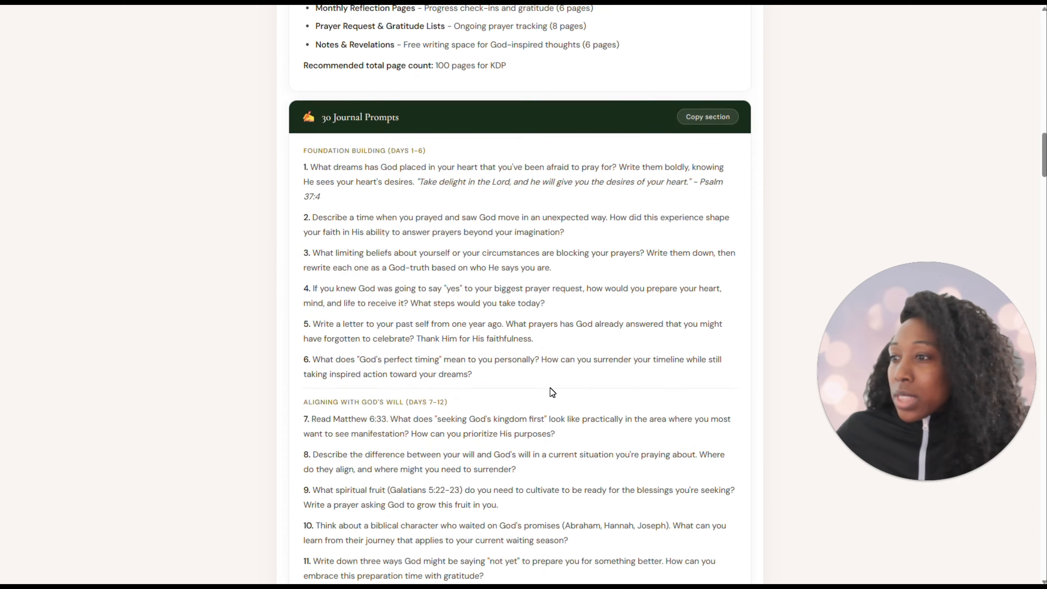
scroll(548, 387, down, 20)
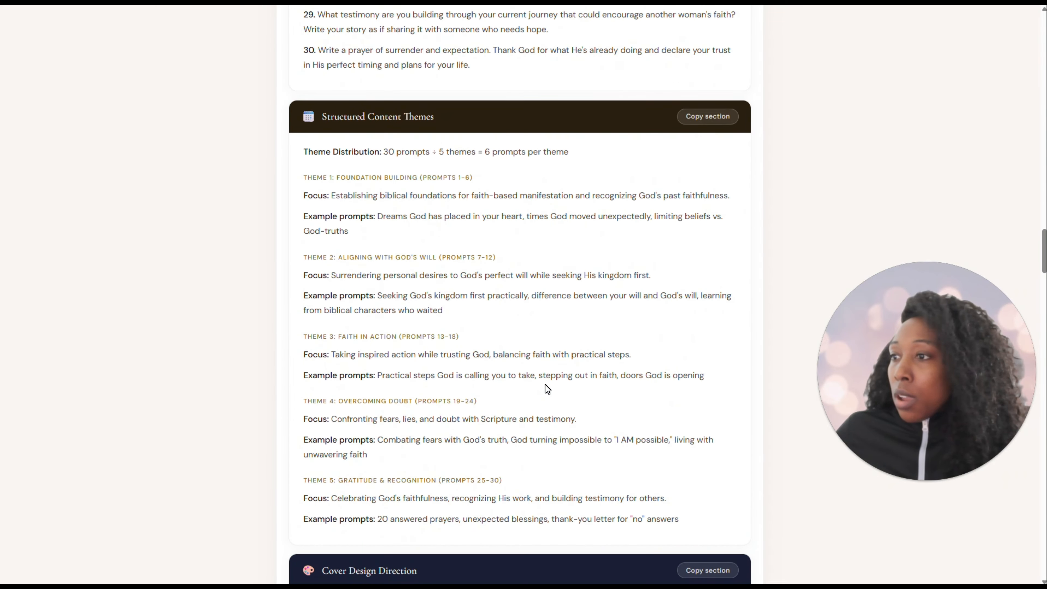
scroll(562, 373, up, 3)
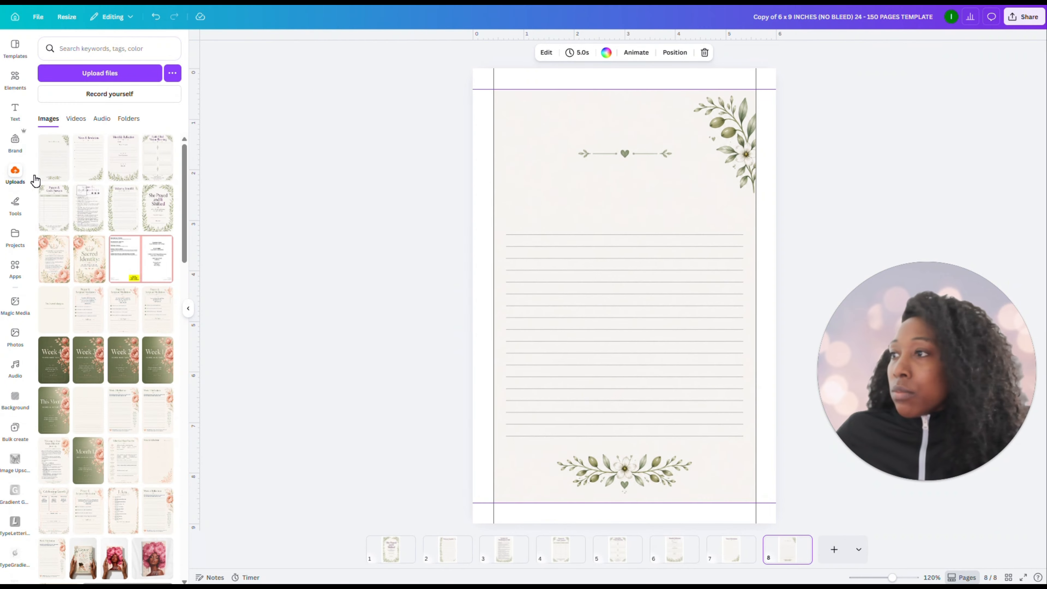
Add a title text box above the heart divider on page 8 and a body text box below it
click(16, 111)
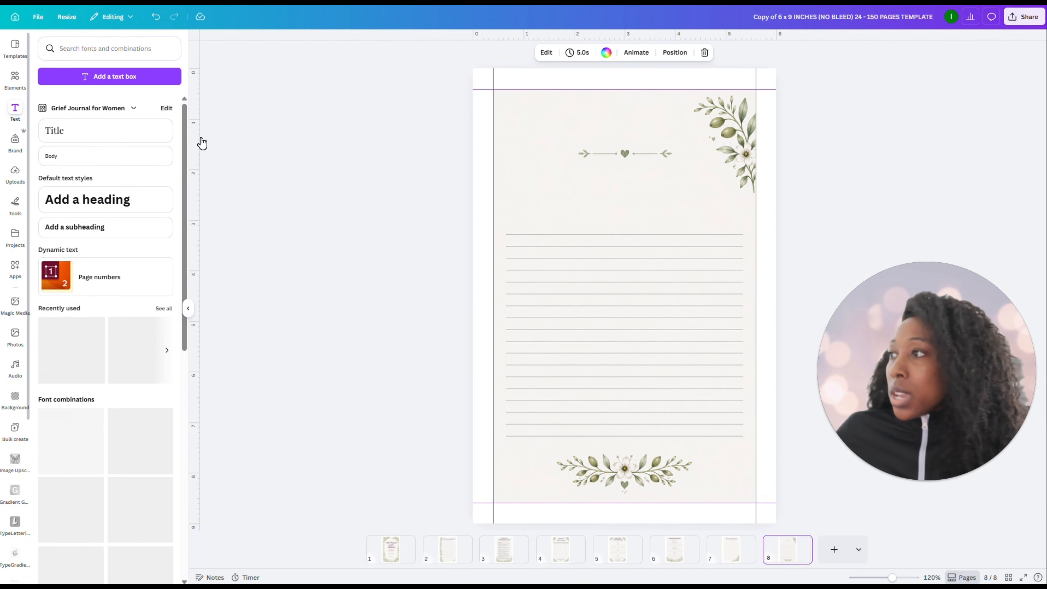
click(76, 153)
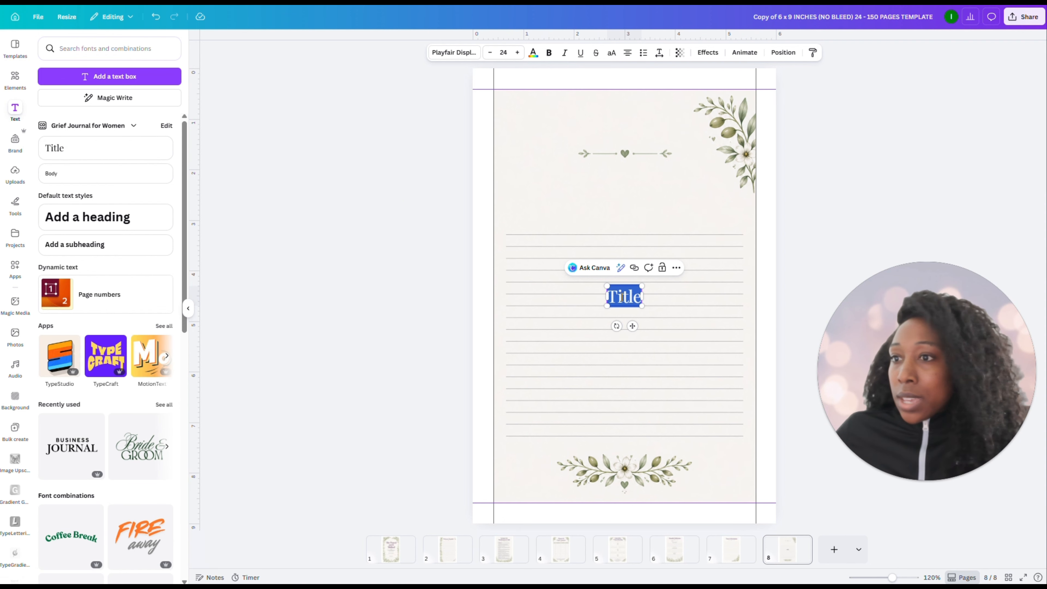
click(702, 267)
drag(626, 305, 626, 131)
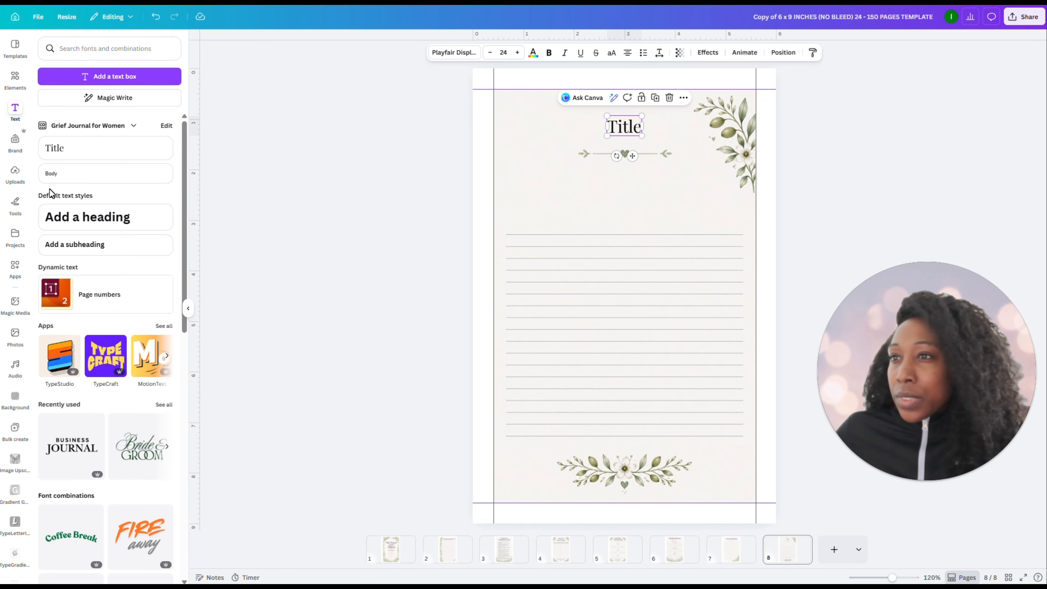
click(52, 172)
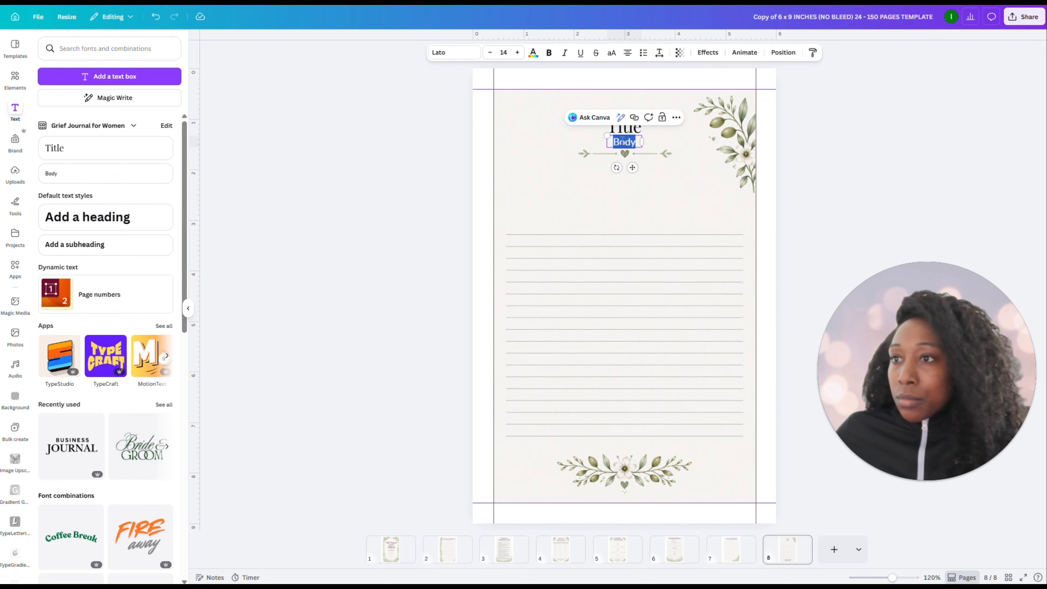
drag(623, 141, 622, 178)
Replace the title placeholder text on page 8 with "Day 1"
click(622, 133)
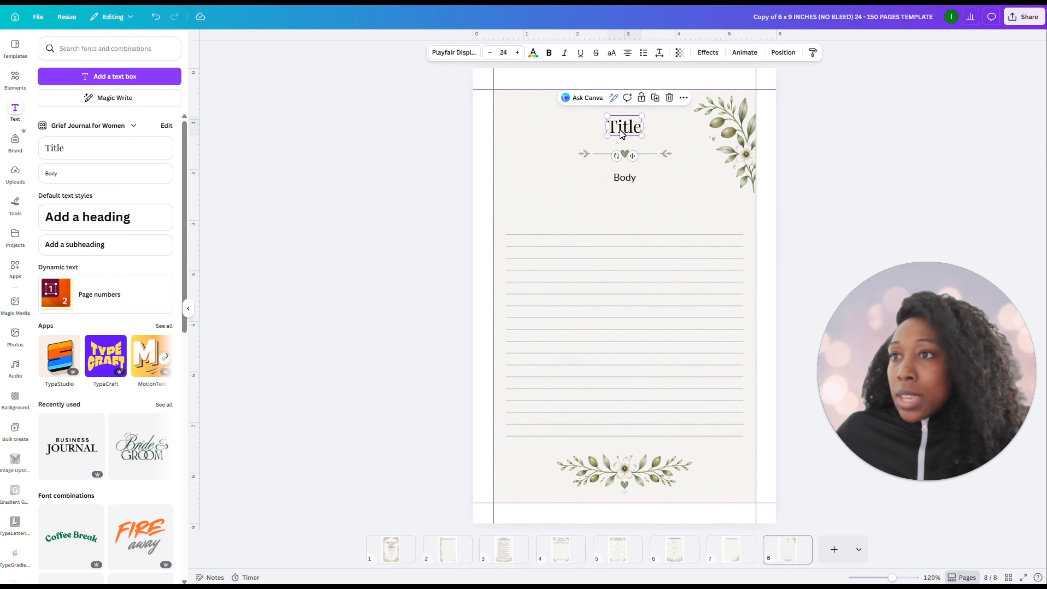
double_click(621, 130)
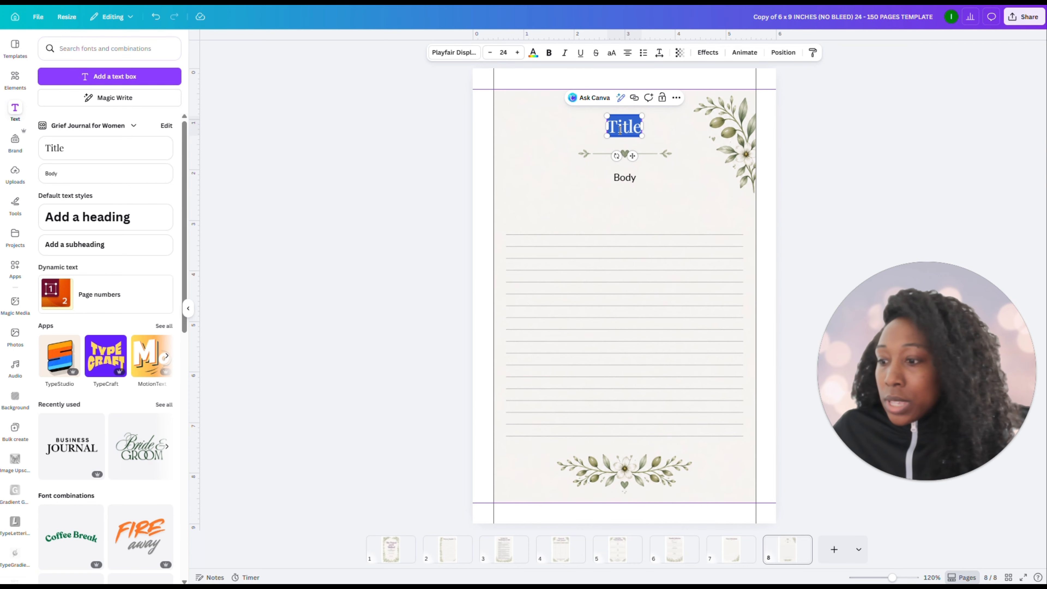
text(Day 1)
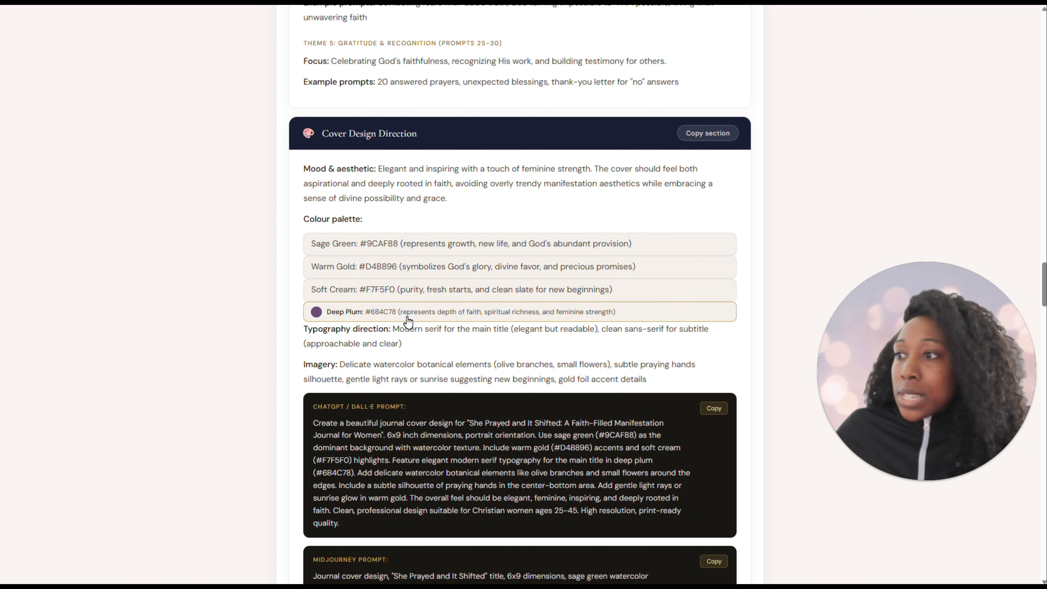
Copy the Deep Plum colour code from the blueprint's palette and apply #6B4C78 to the "Day 1" heading in Canva
click(403, 318)
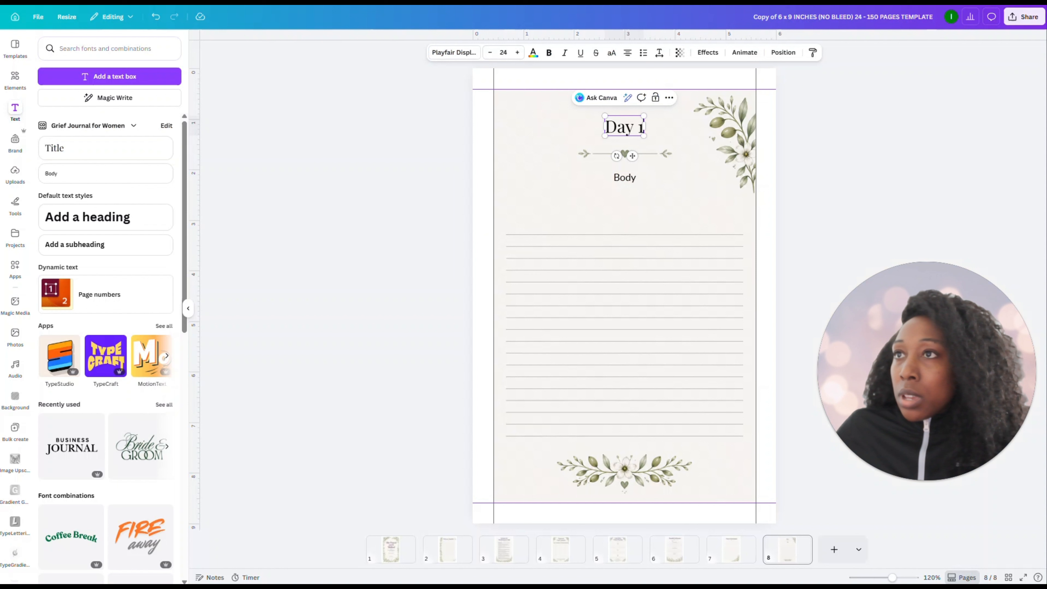
double_click(626, 131)
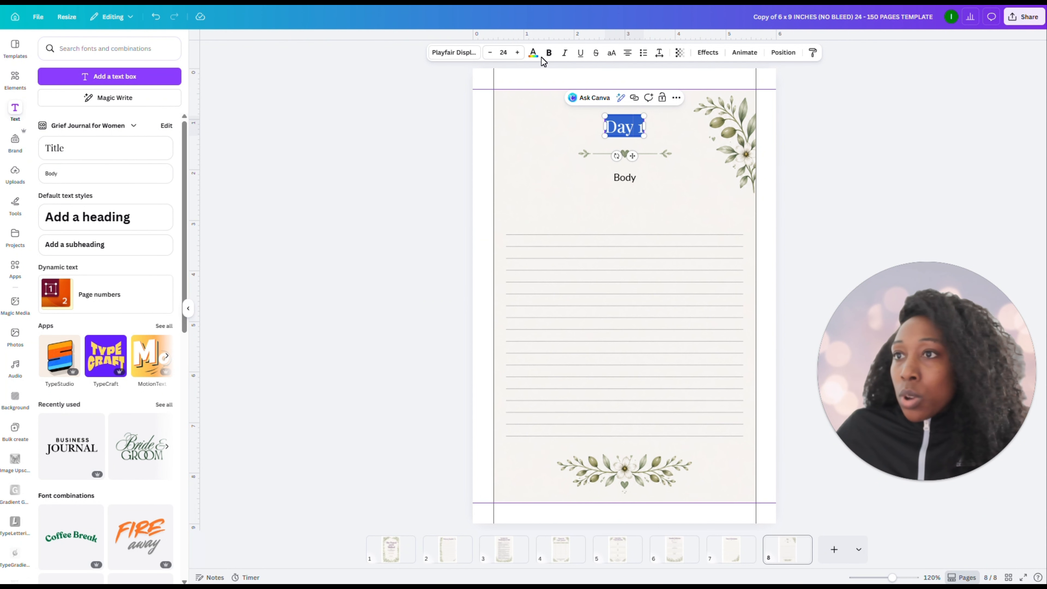
click(533, 52)
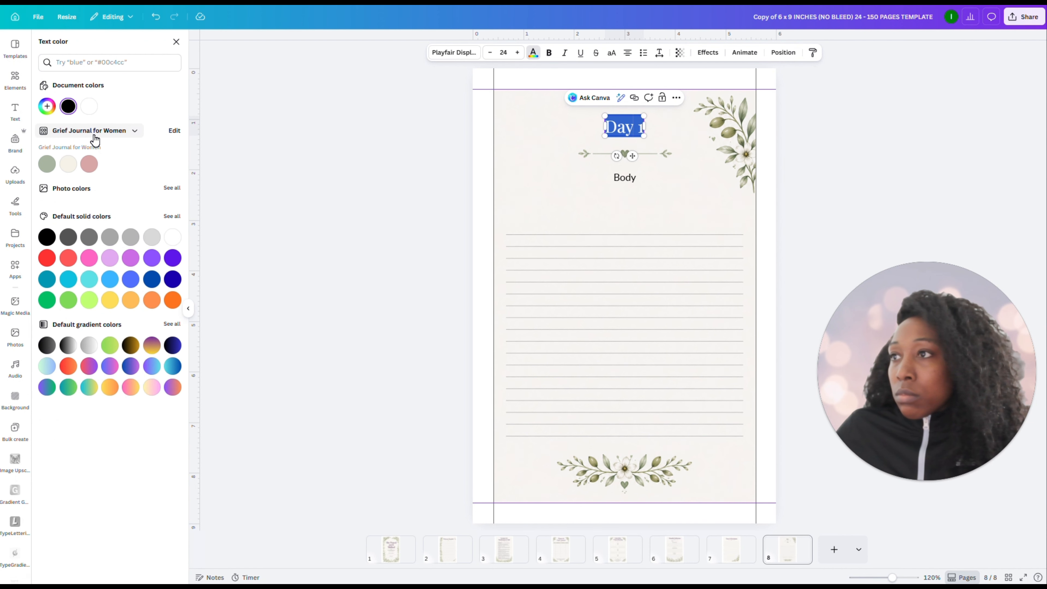
click(85, 68)
text(#6B4C78)
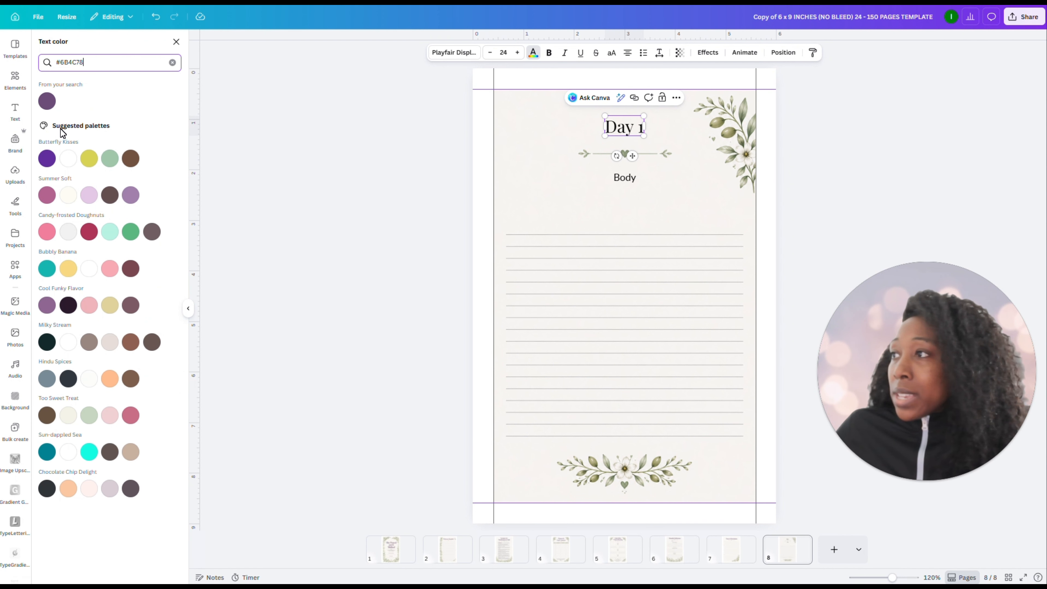
click(46, 101)
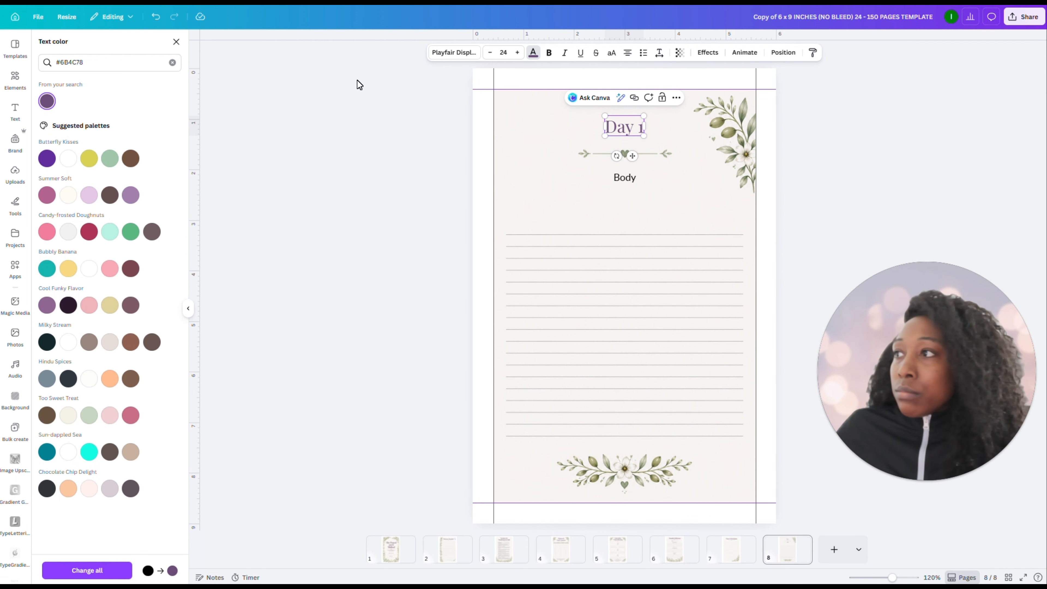
Increase the "Day 1" heading's font size to 33 without bold and centre it slightly higher above the heart divider
click(550, 54)
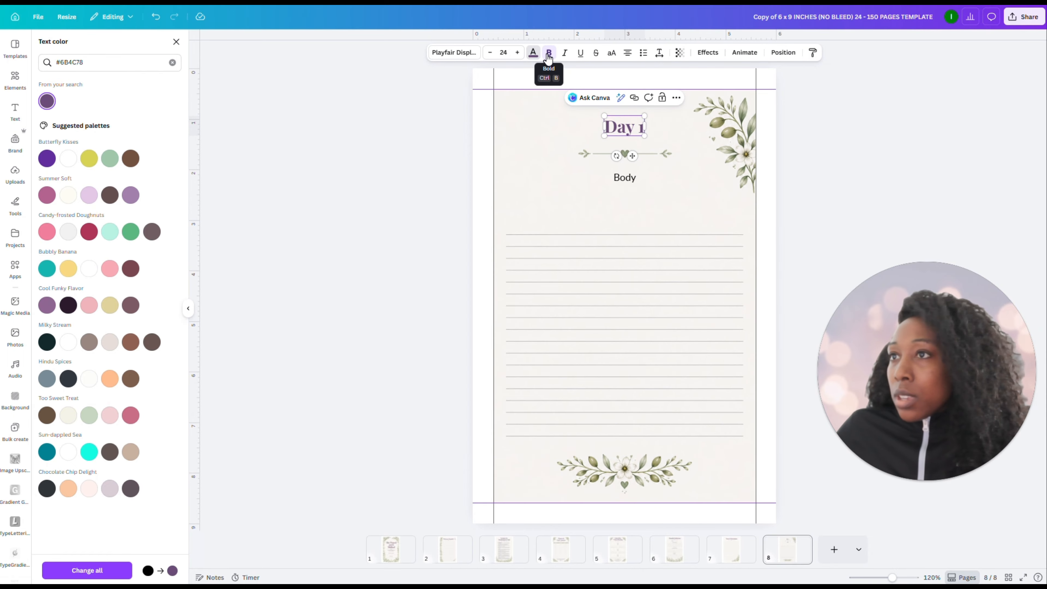
click(549, 58)
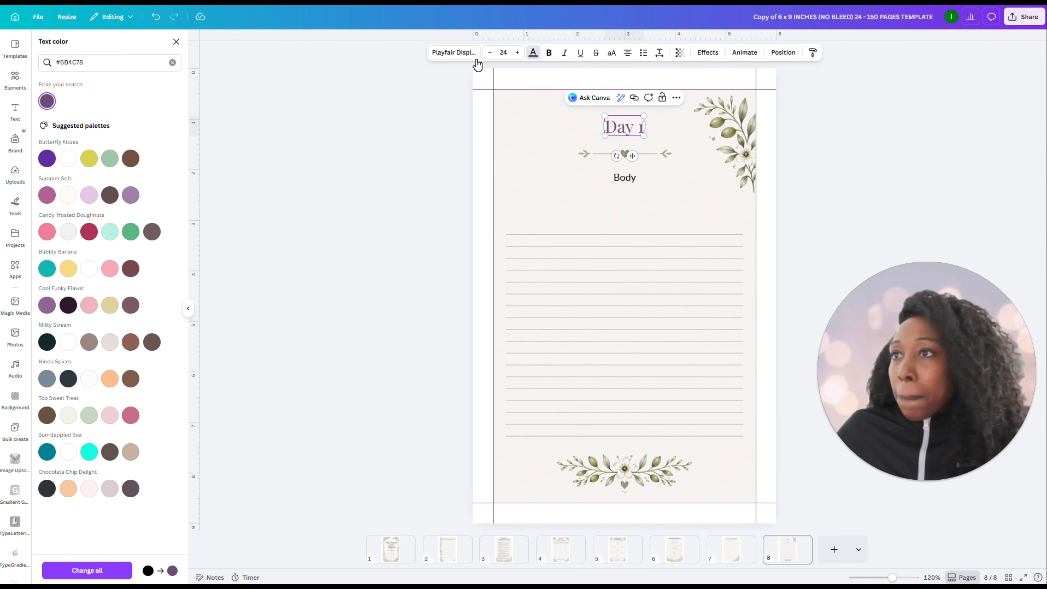
click(518, 53)
click(518, 52)
click(518, 52)
click(518, 53)
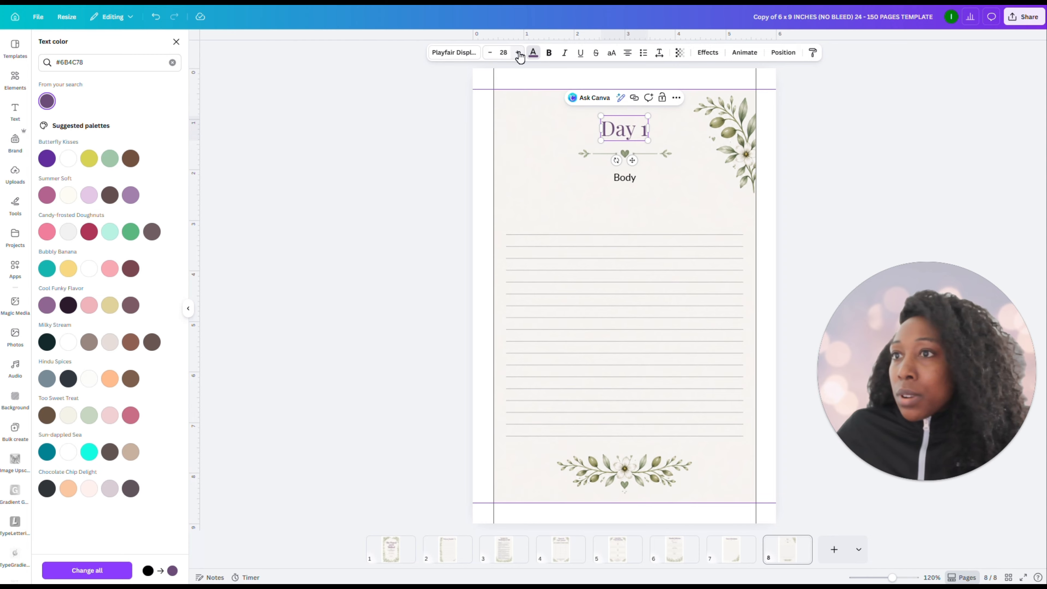
click(518, 53)
click(518, 53)
click(518, 53)
click(518, 53)
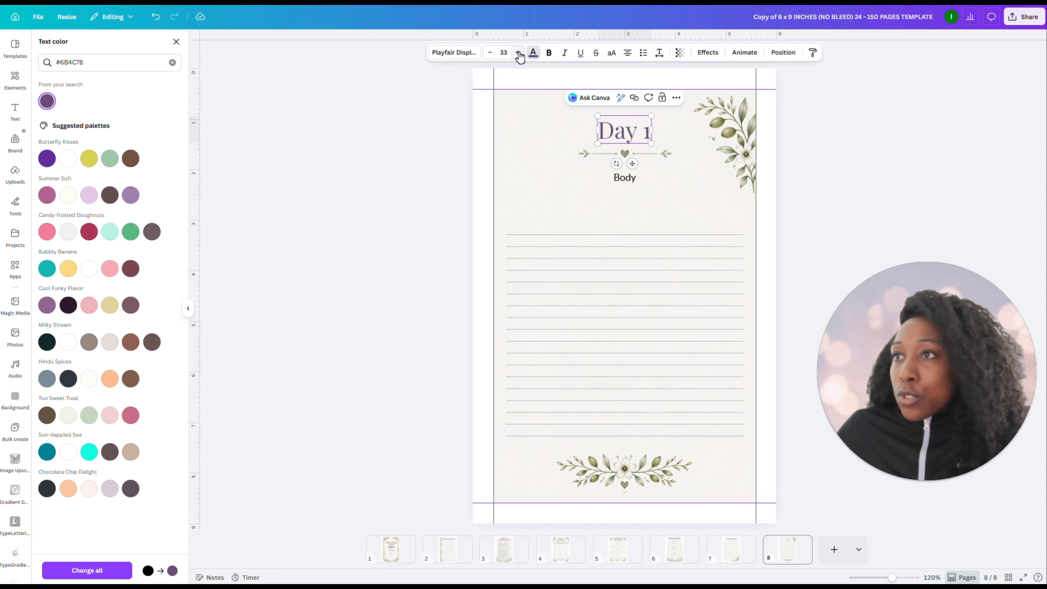
click(633, 136)
click(633, 136)
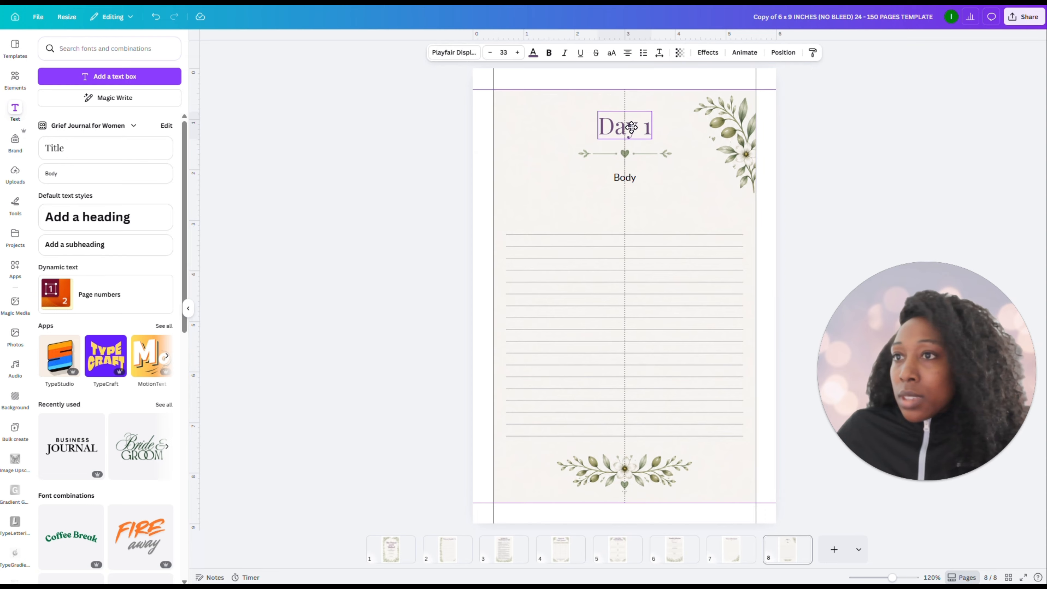
Compare the "Day 1" heading's colour with the Notes & Revelations title on page 7 and open that page image's colour options
click(741, 560)
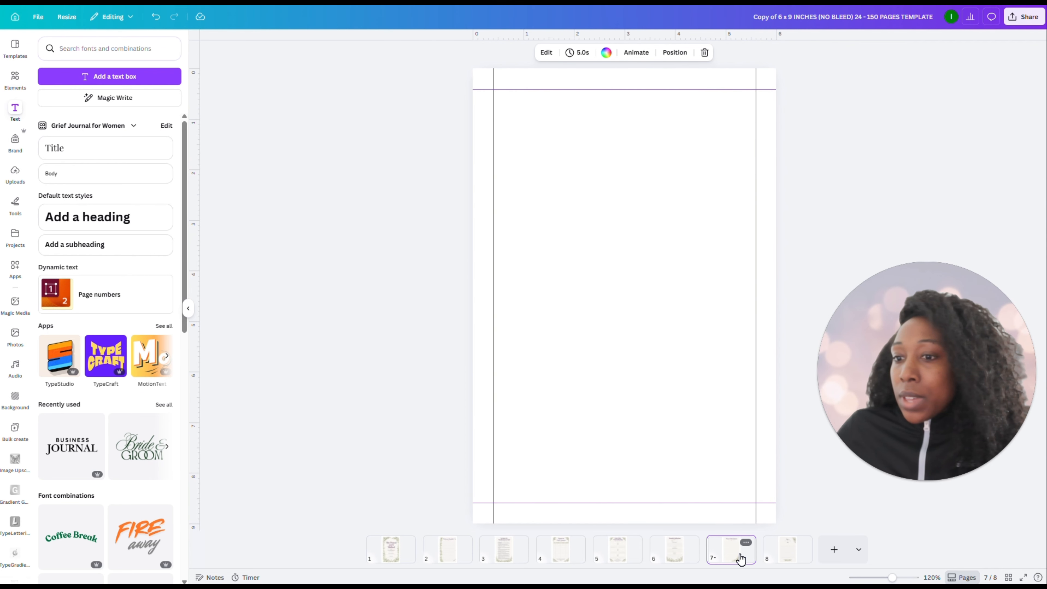
click(788, 557)
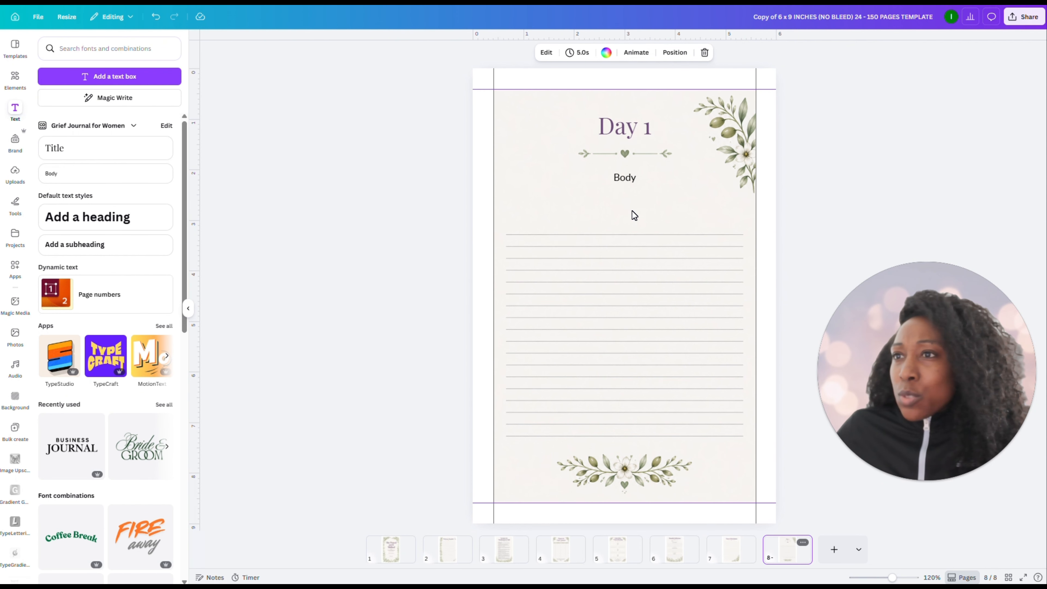
click(627, 124)
double_click(630, 123)
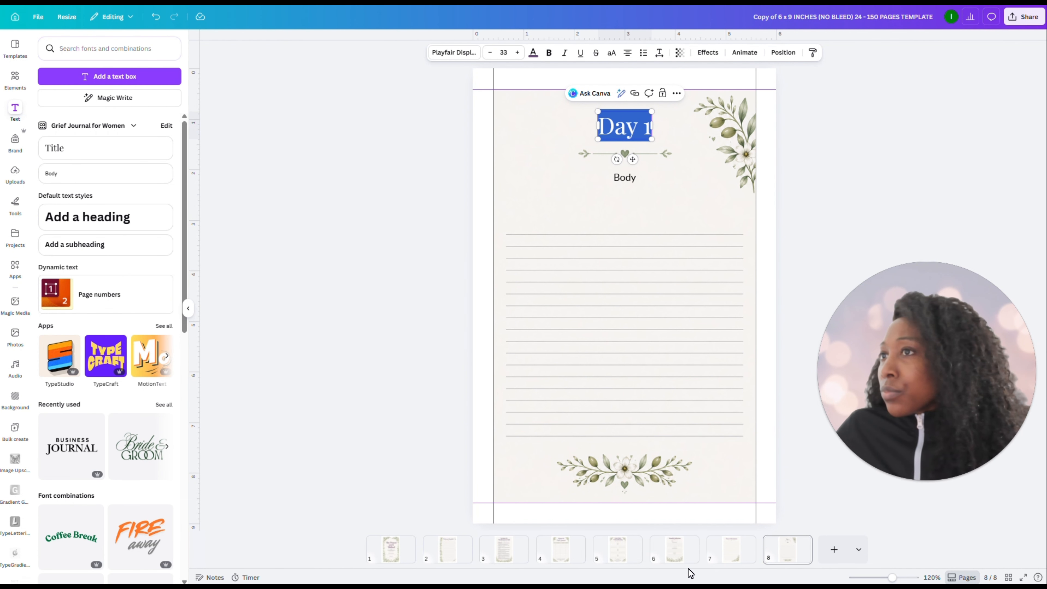
click(732, 561)
click(592, 132)
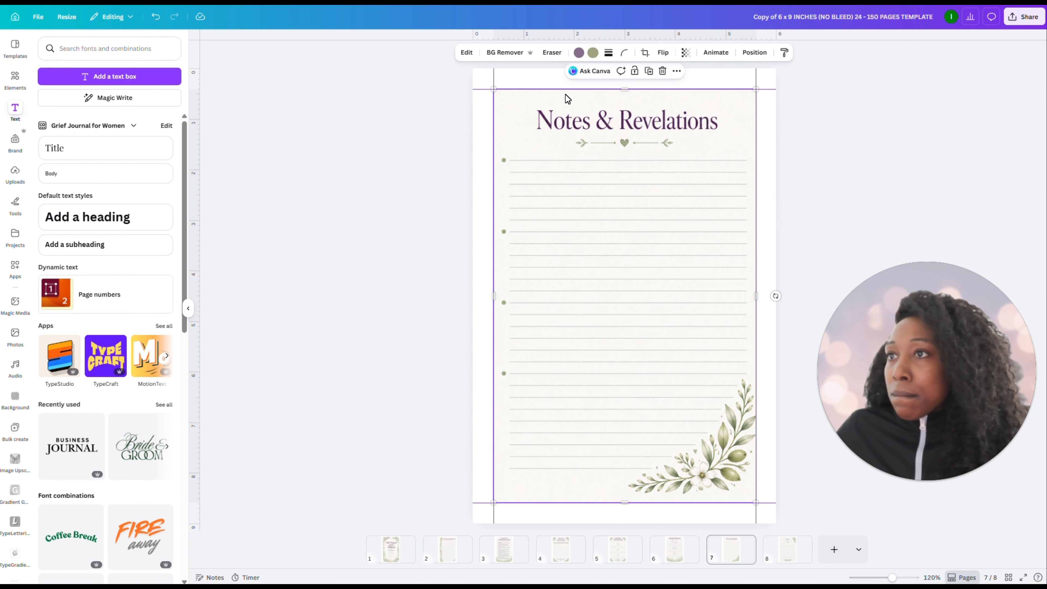
click(578, 54)
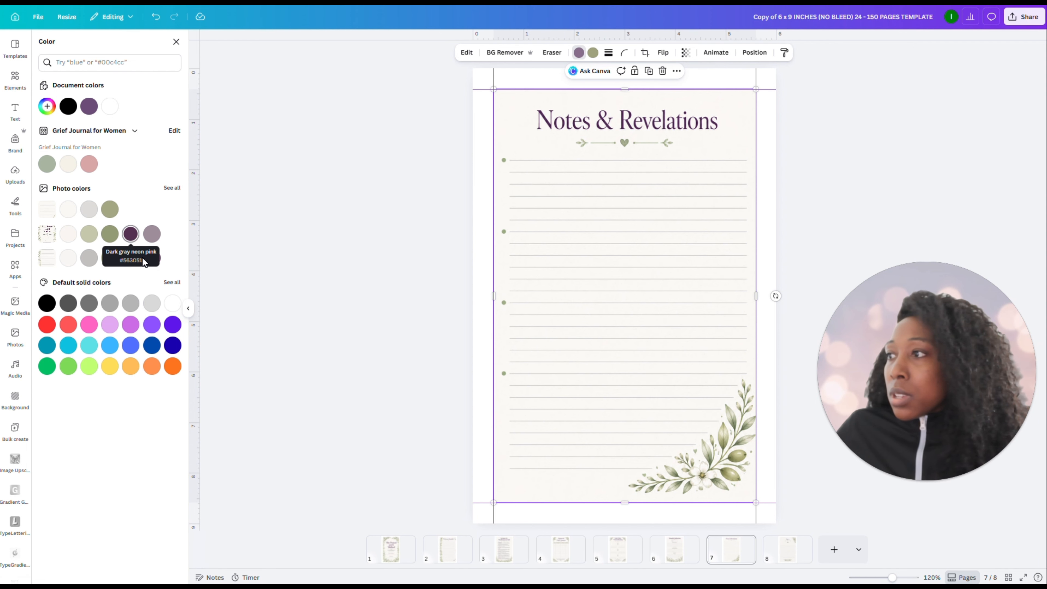
Try recolouring page 8's background image with the dark plum photo colour and undo the recolouring
click(786, 565)
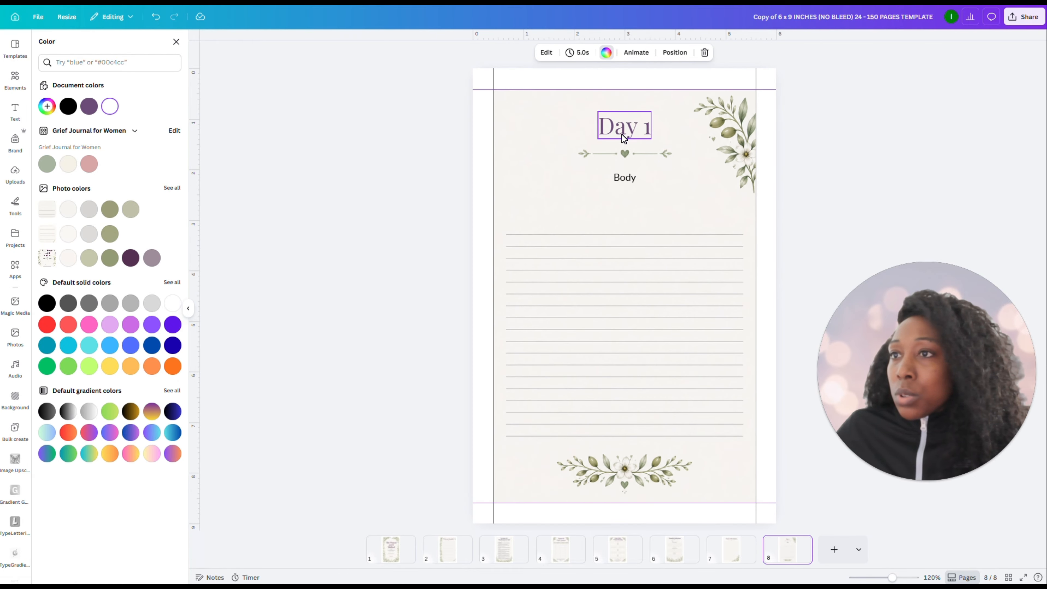
click(622, 134)
double_click(622, 134)
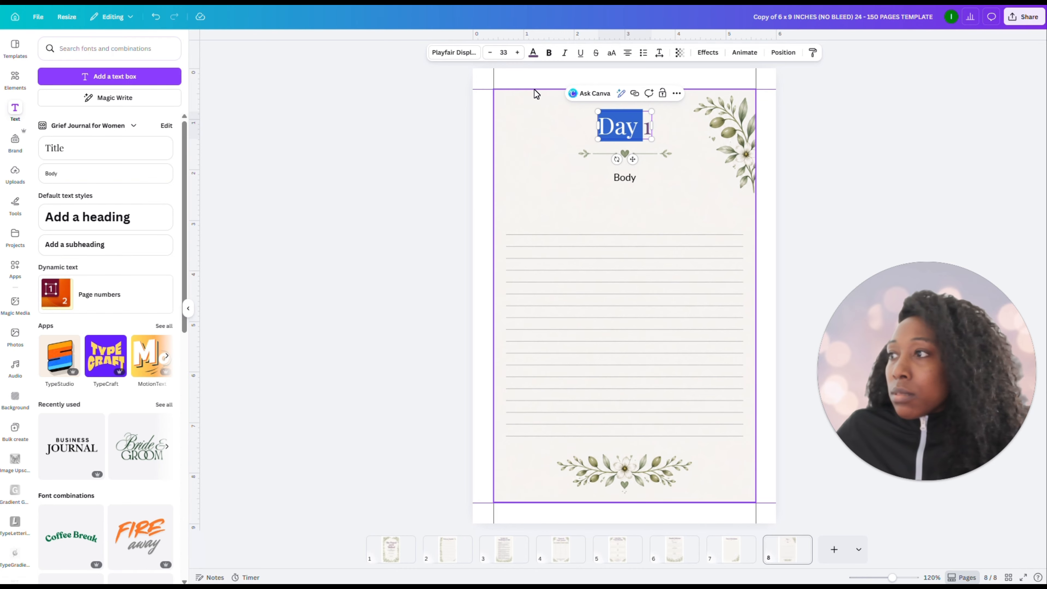
click(504, 118)
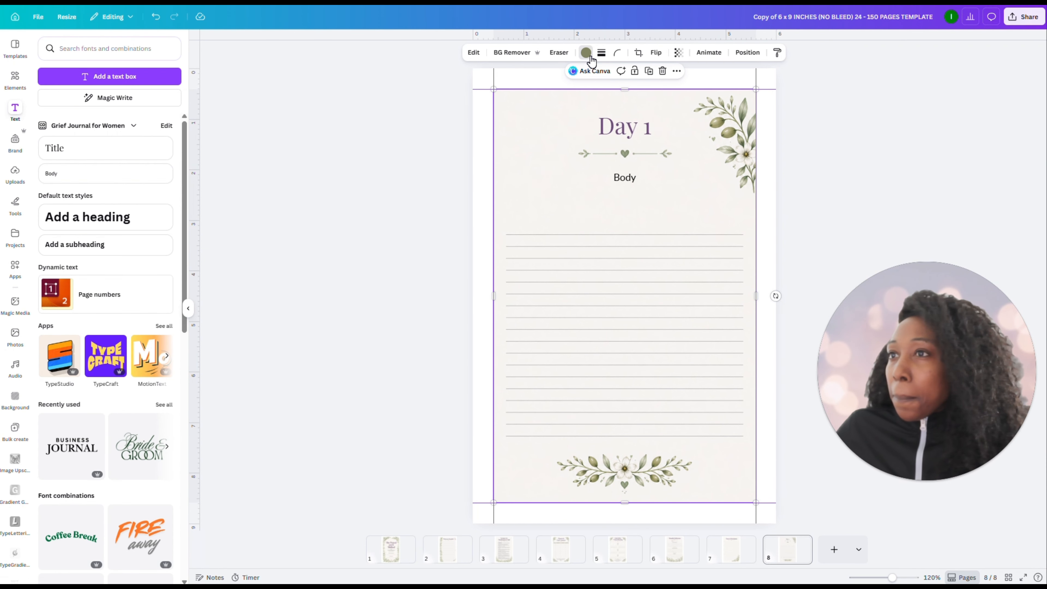
click(586, 53)
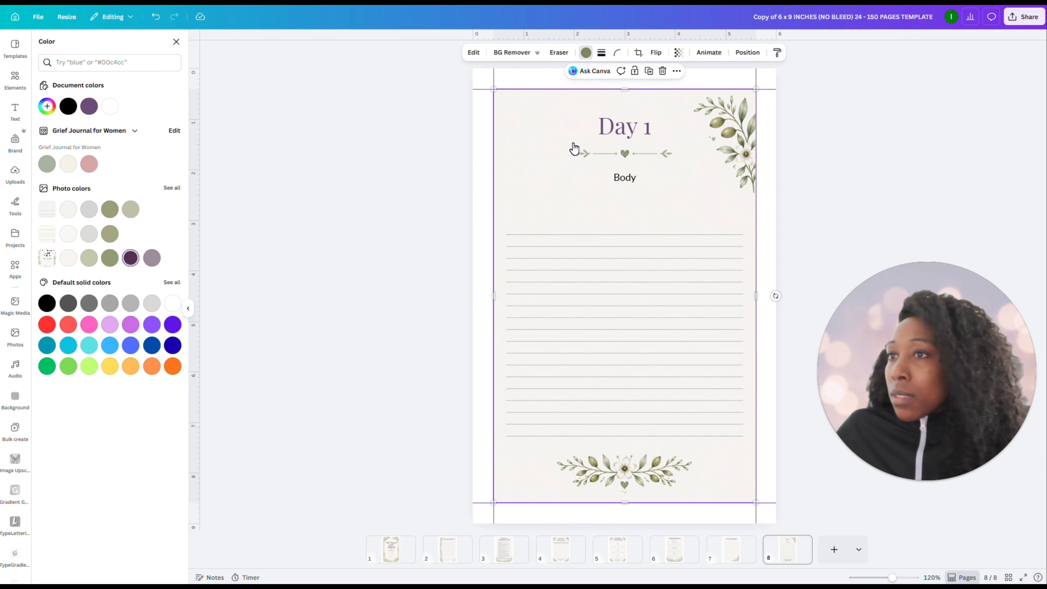
click(620, 128)
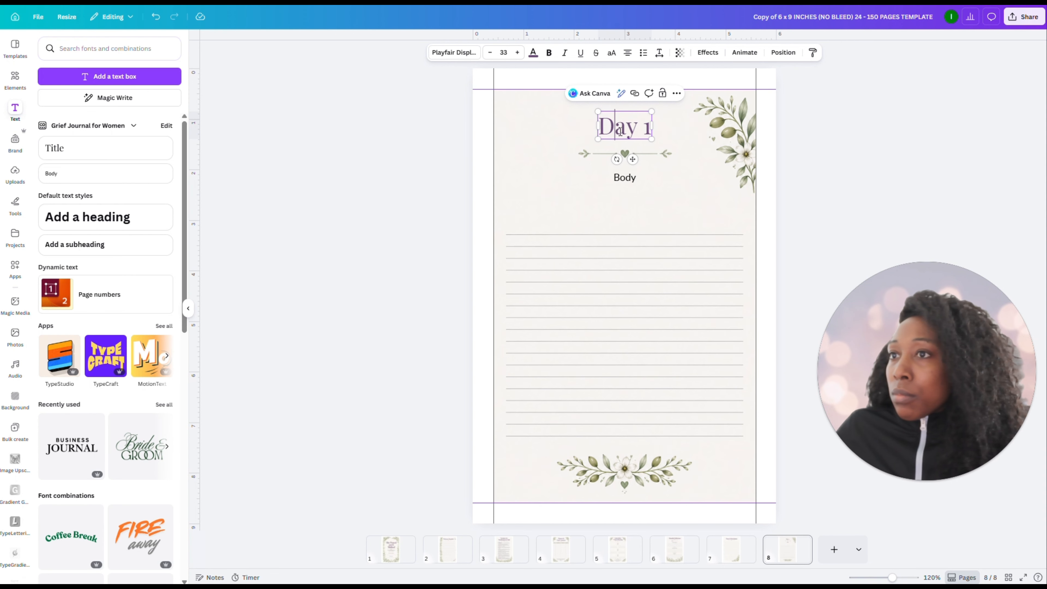
triple_click(621, 131)
click(900, 208)
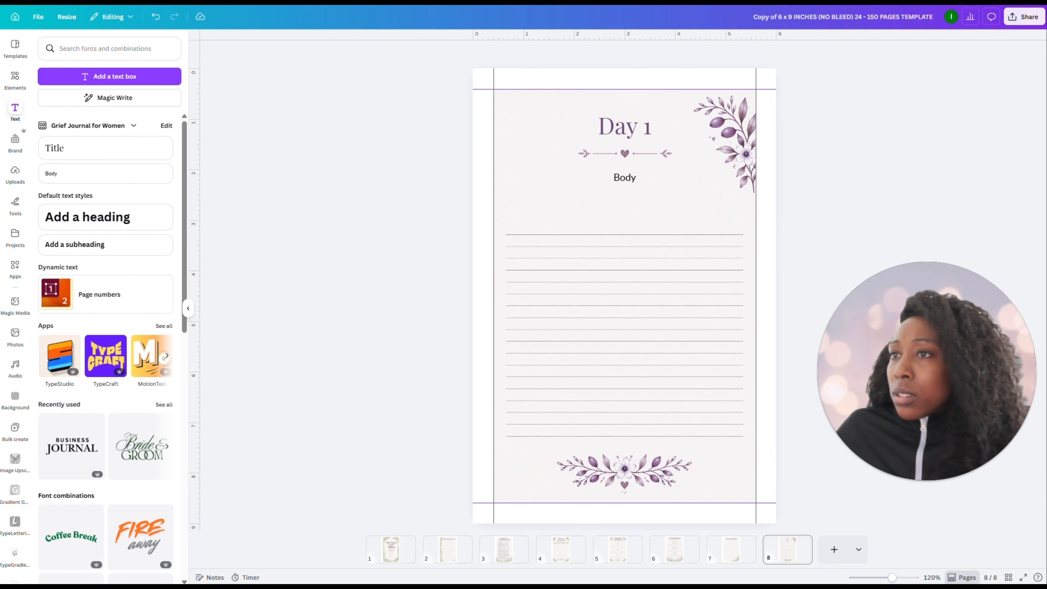
click(156, 16)
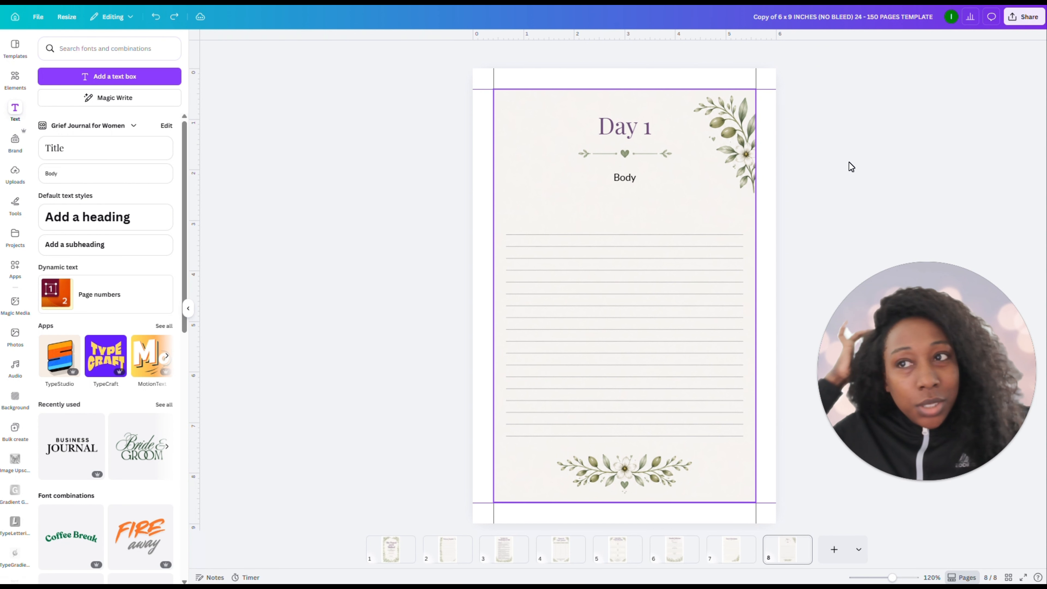
Replace the "Body" placeholder text below the heart divider on page 8 with "Prompt"
click(619, 180)
click(618, 179)
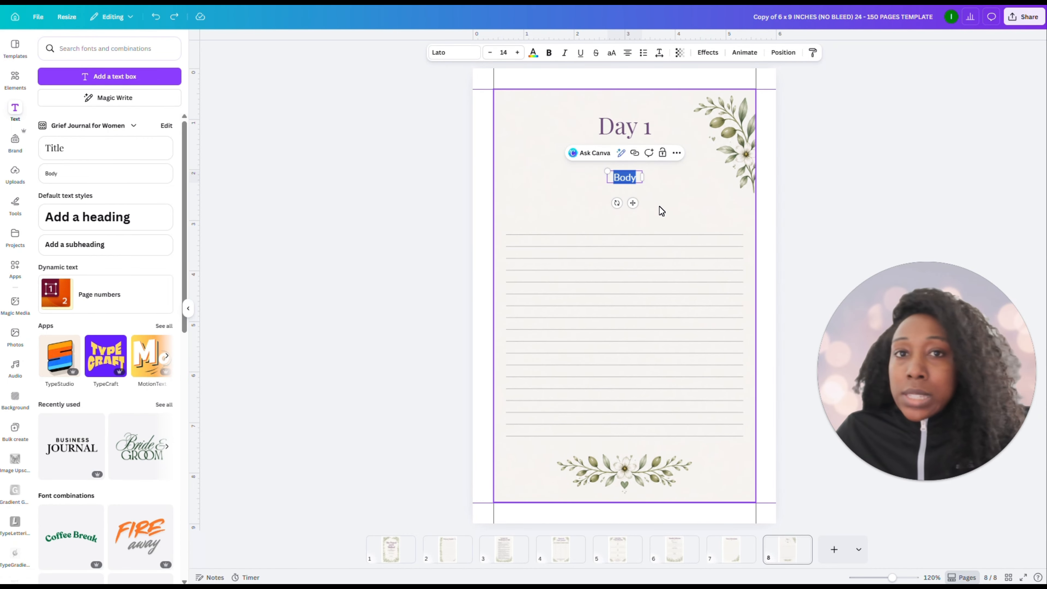
click(848, 173)
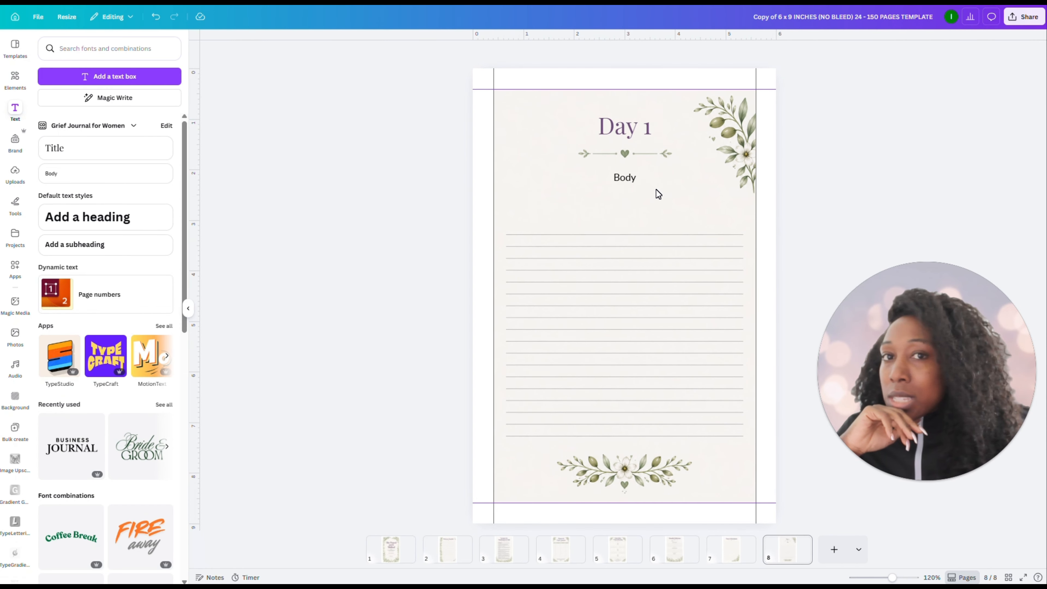
double_click(631, 176)
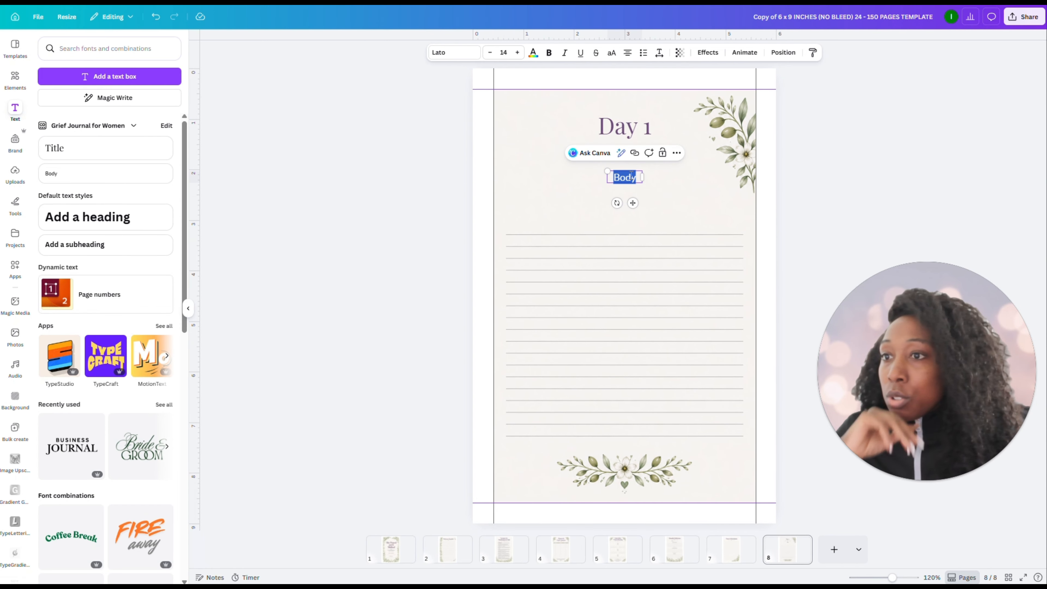
text(Prompt)
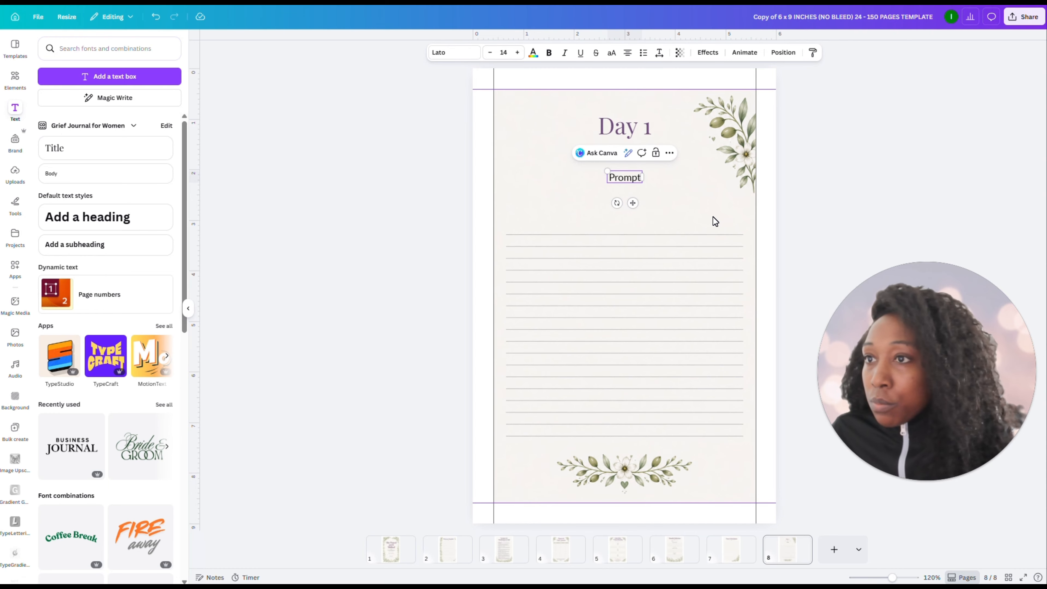
click(616, 170)
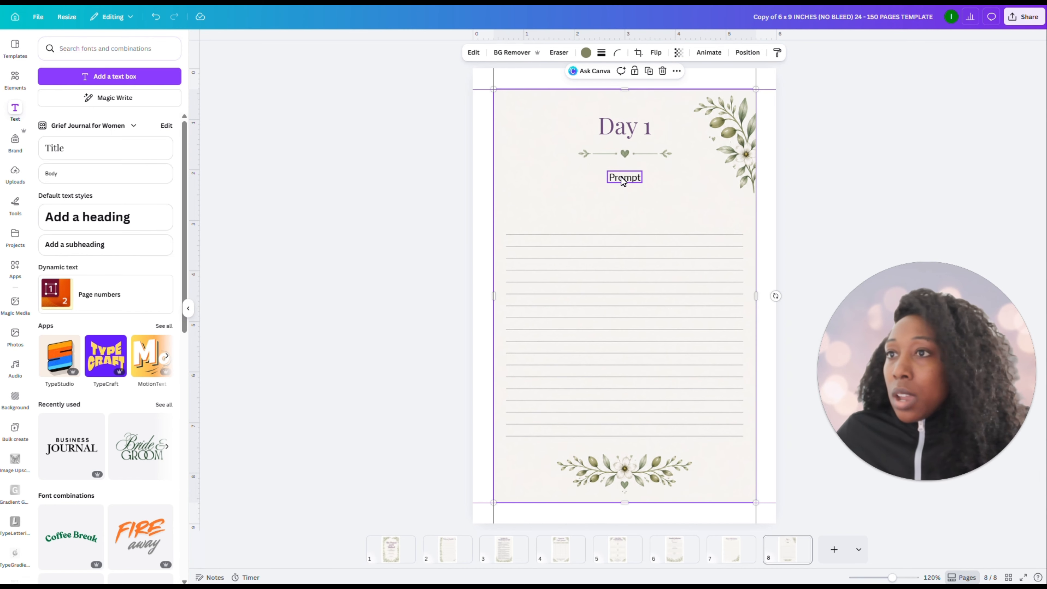
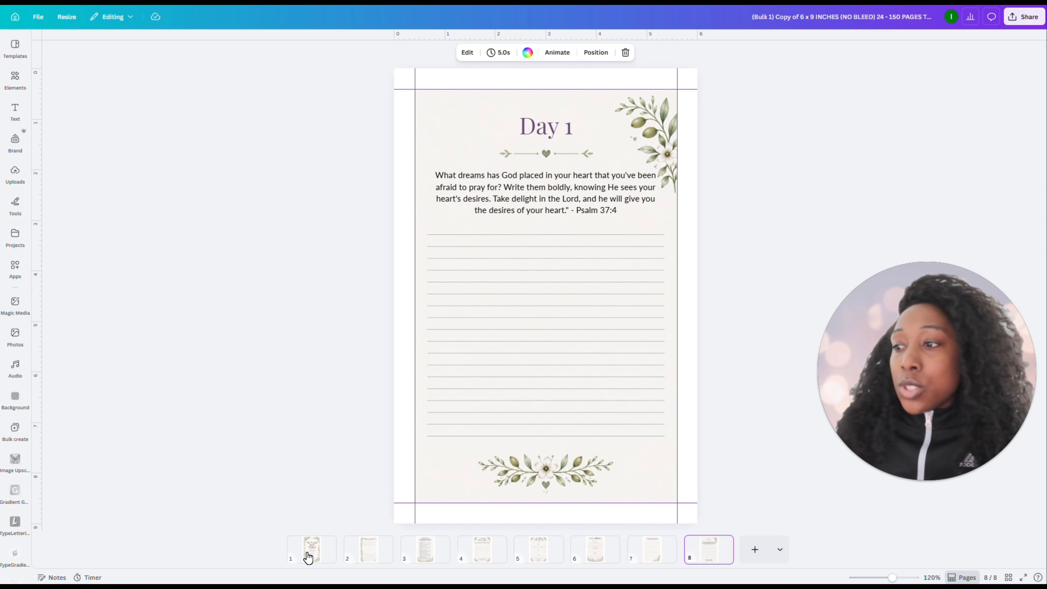
Select pages 1 to 7 together and delete them, keeping only the Day 1 prompt page
click(308, 558)
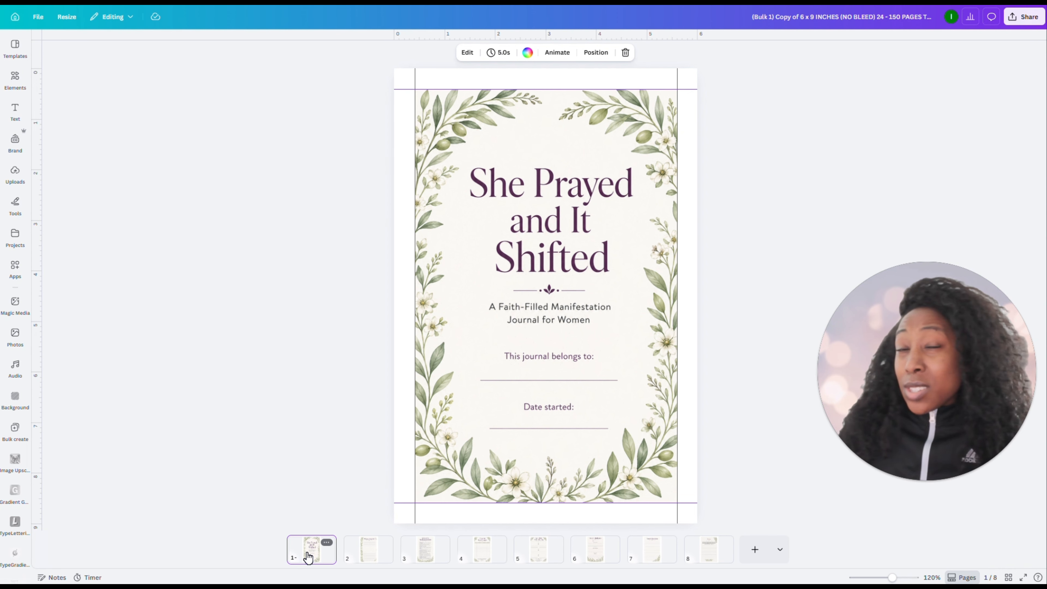
shift+click(664, 561)
key(Delete)
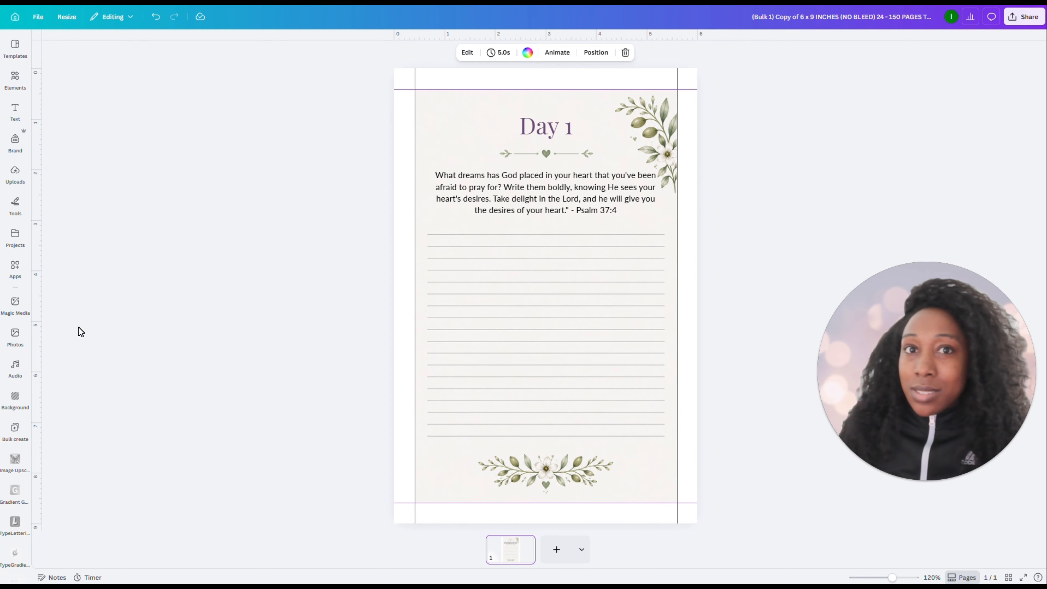
Open Bulk create and upload the data file containing the day headings and journal prompts
click(15, 365)
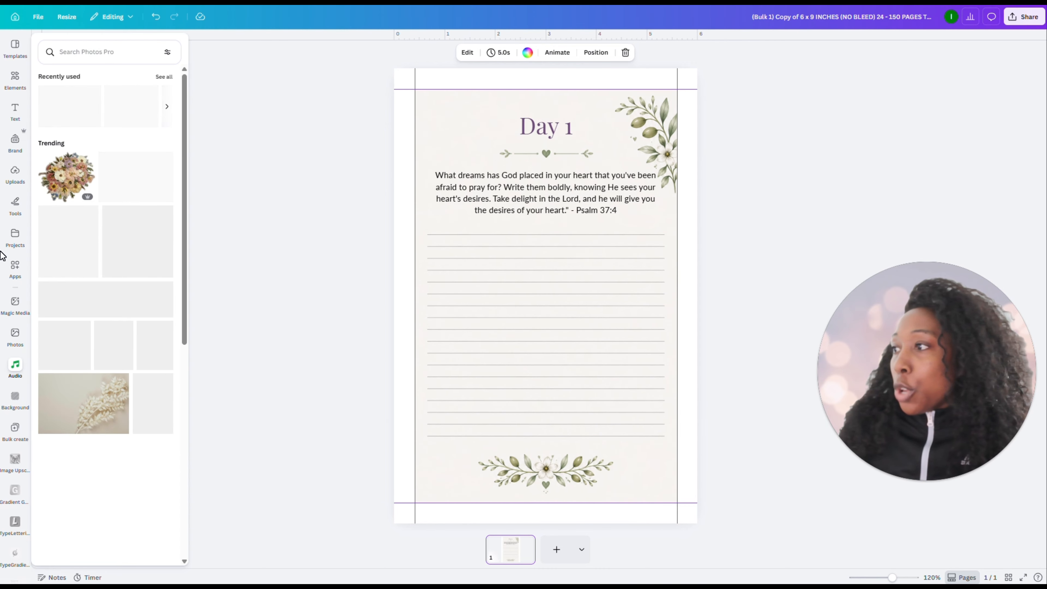
scroll(14, 338, down, 2)
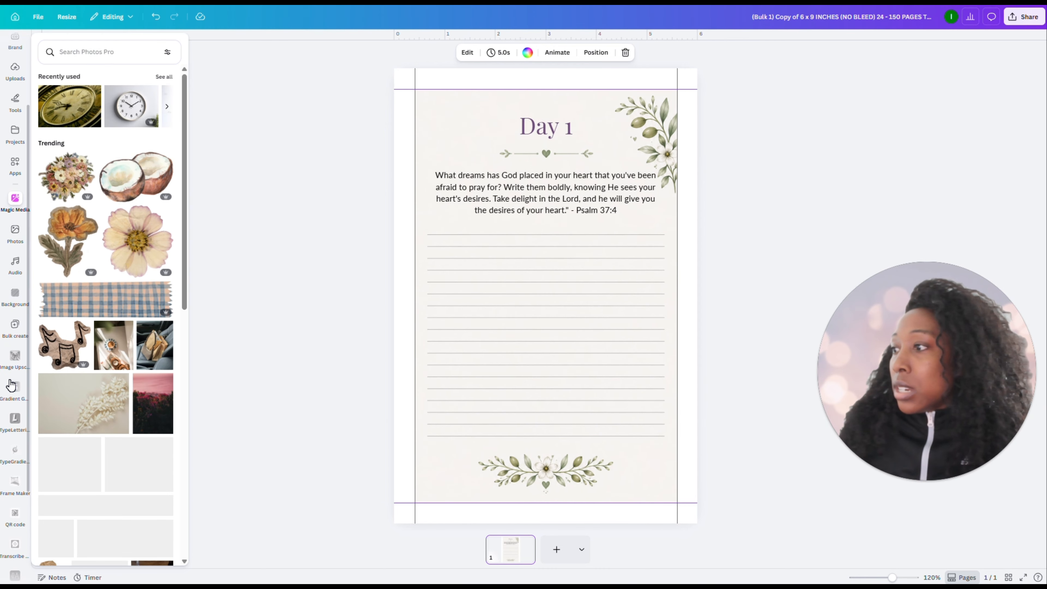
click(12, 323)
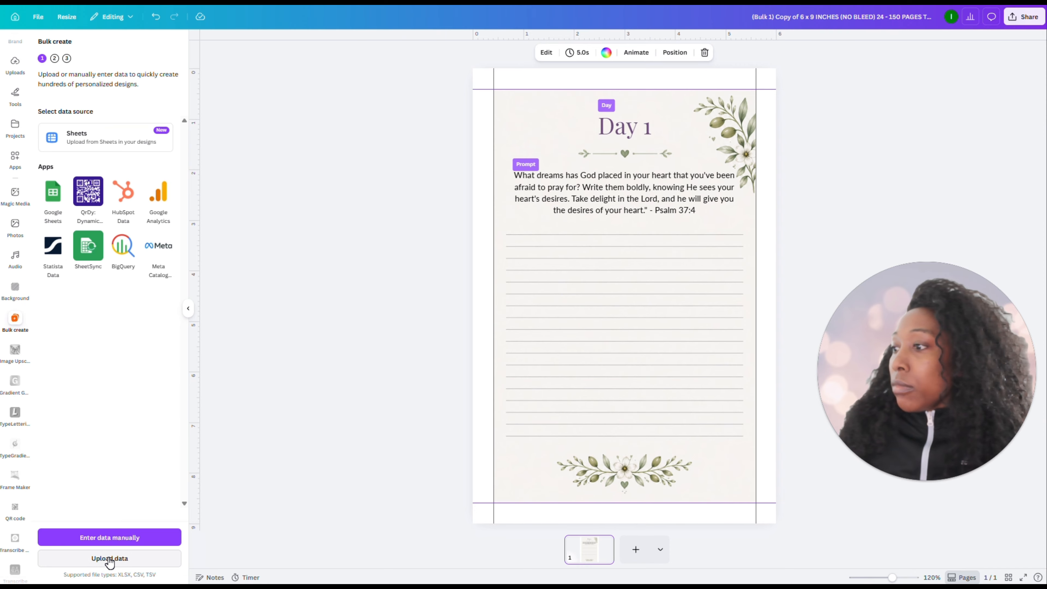
click(110, 558)
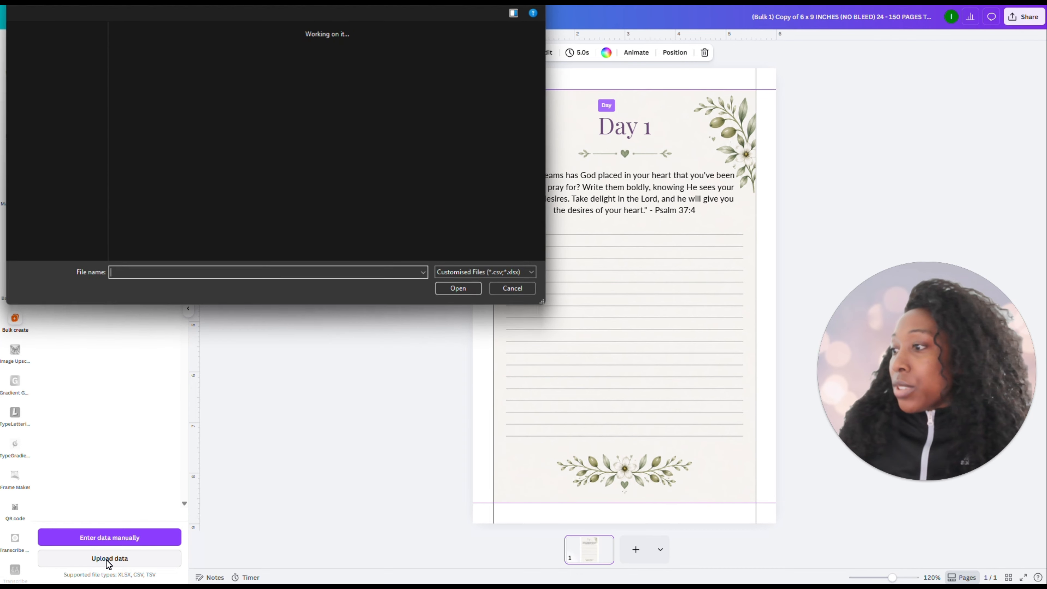
double_click(145, 85)
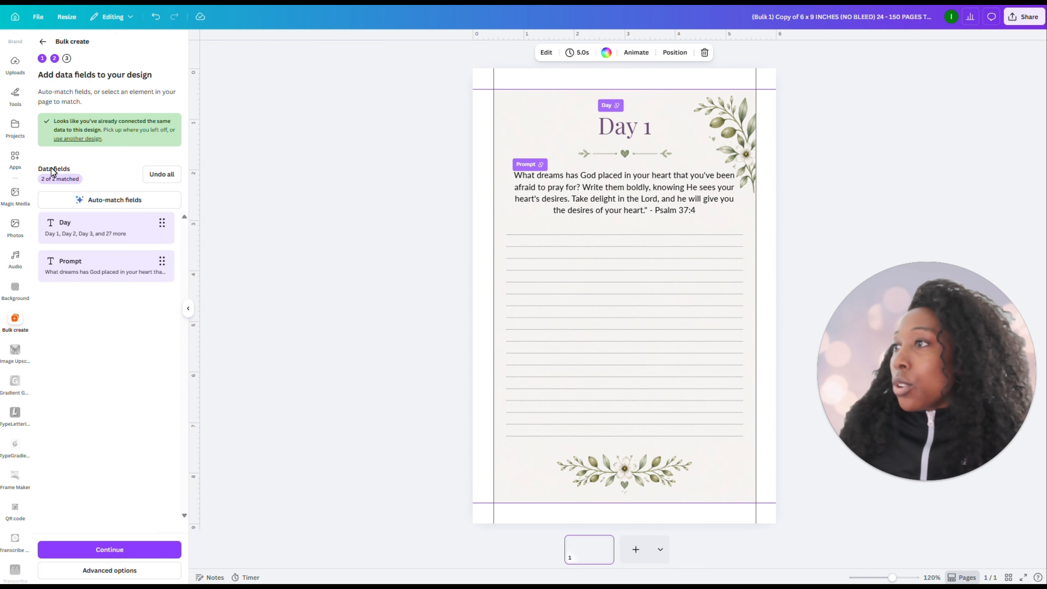
Auto-match the Day and Prompt data fields to the page and create 30 designs from all data rows
click(98, 202)
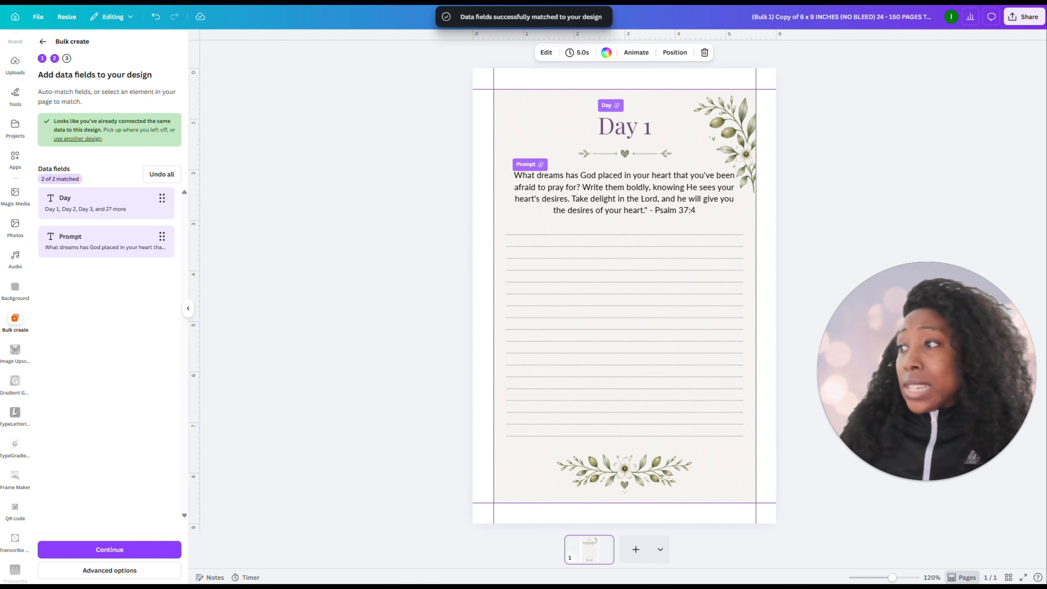
click(110, 551)
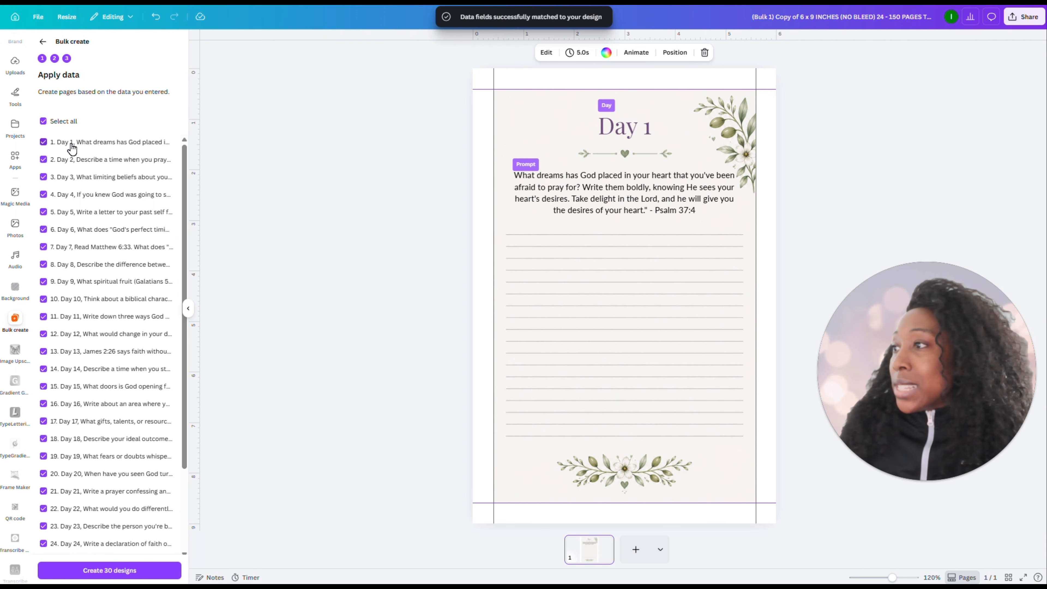
click(107, 576)
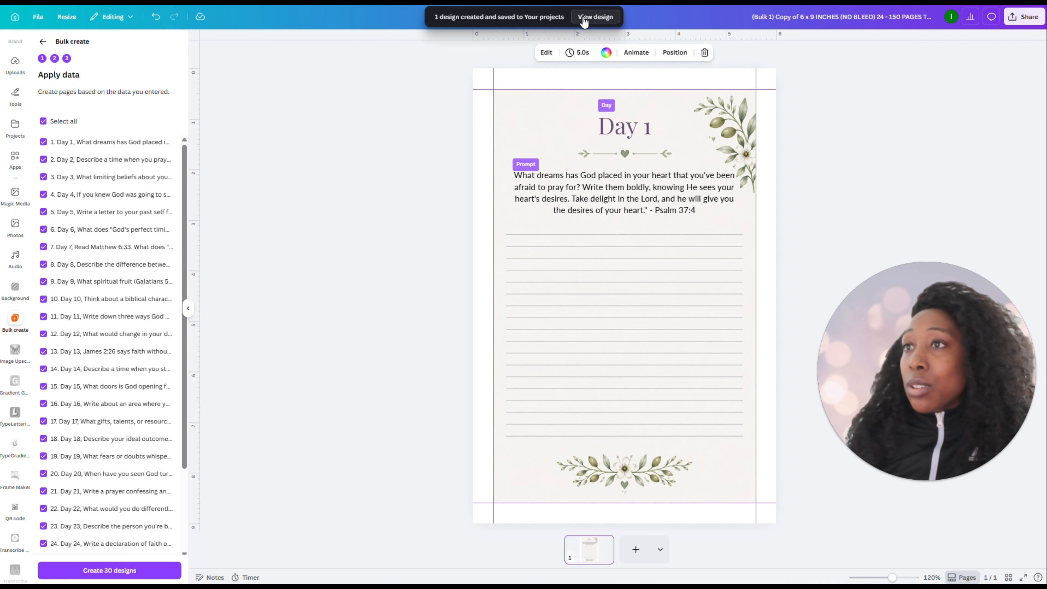
Open the generated design and check the day heading and prompt text on its pages through Day 30
click(588, 18)
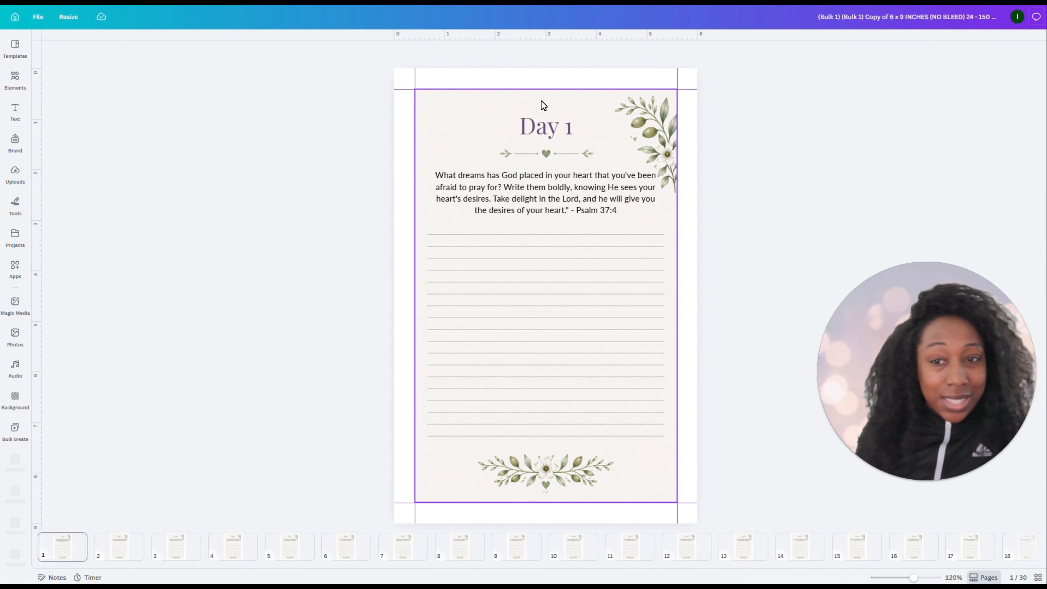
click(119, 555)
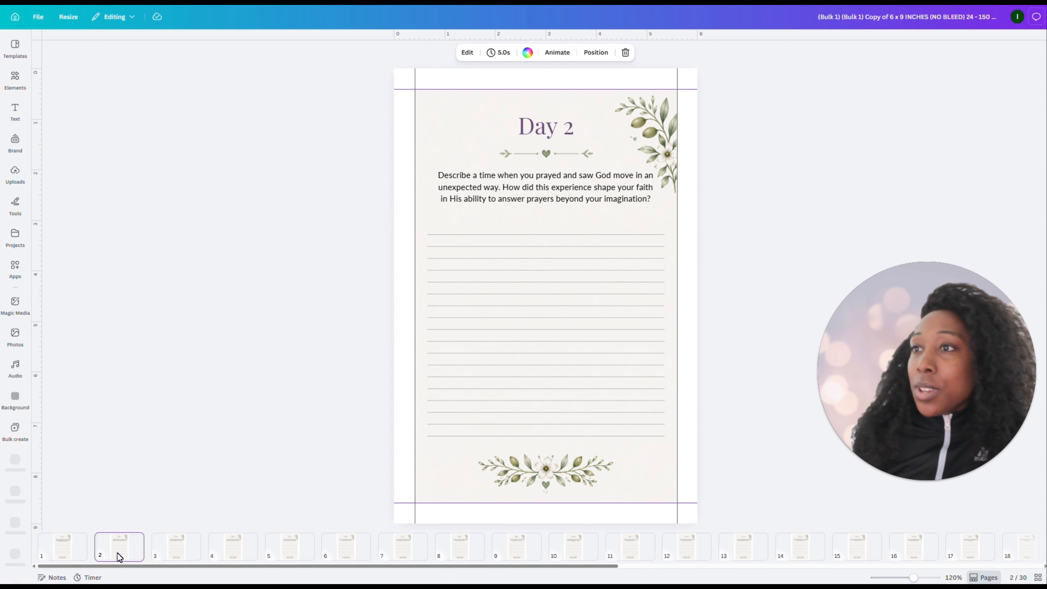
click(165, 554)
click(231, 554)
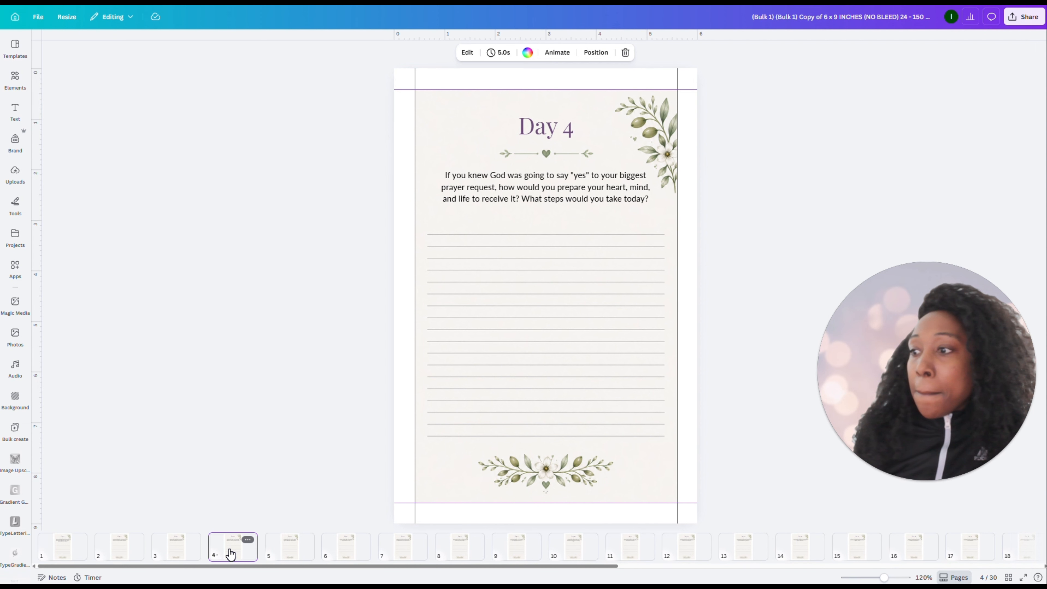
click(296, 554)
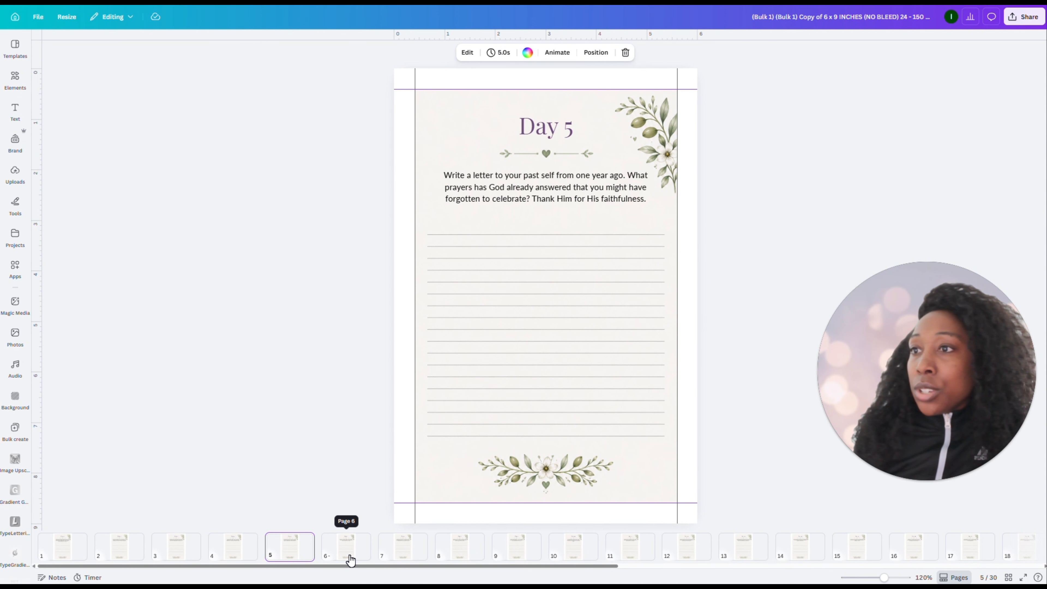
click(348, 555)
click(399, 557)
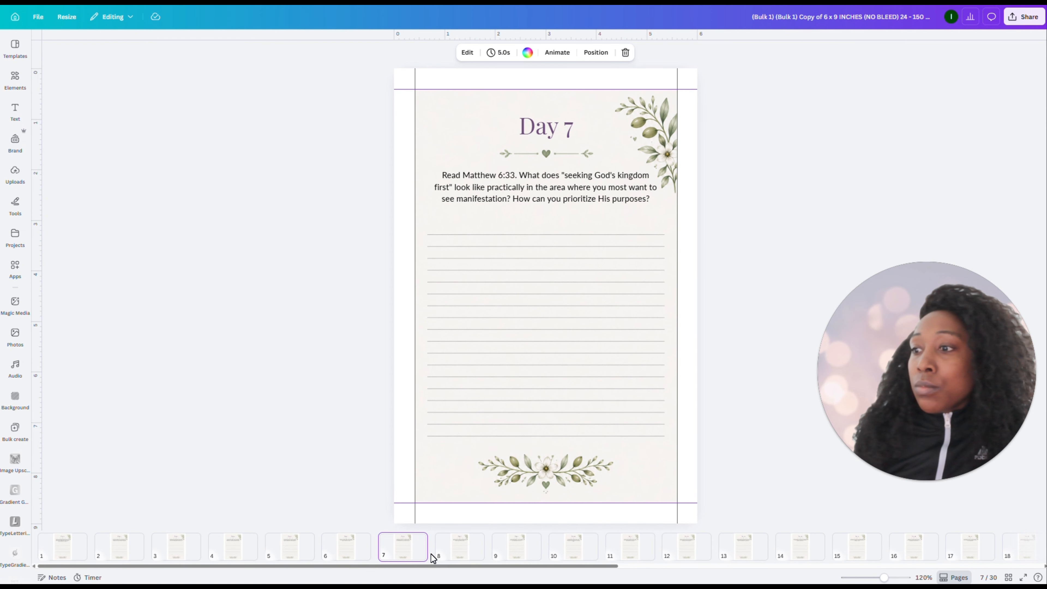
click(456, 554)
click(507, 551)
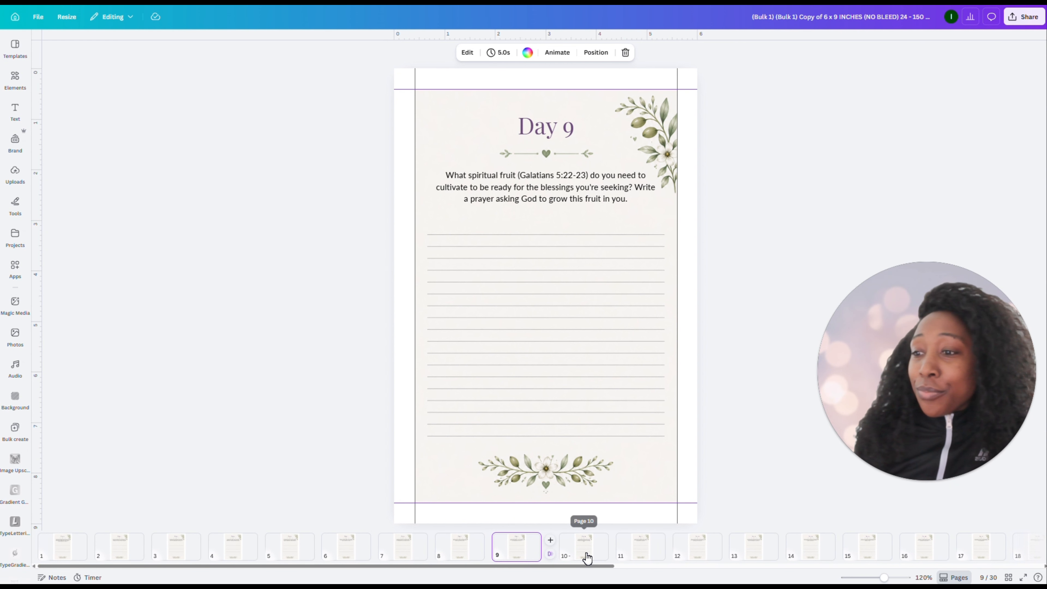
click(588, 551)
click(631, 555)
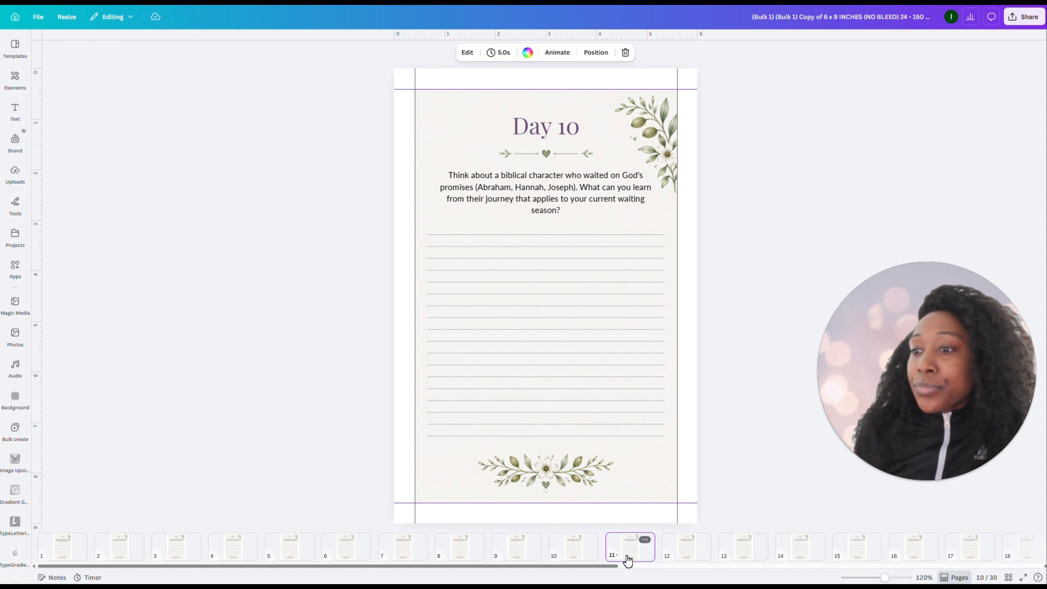
click(688, 554)
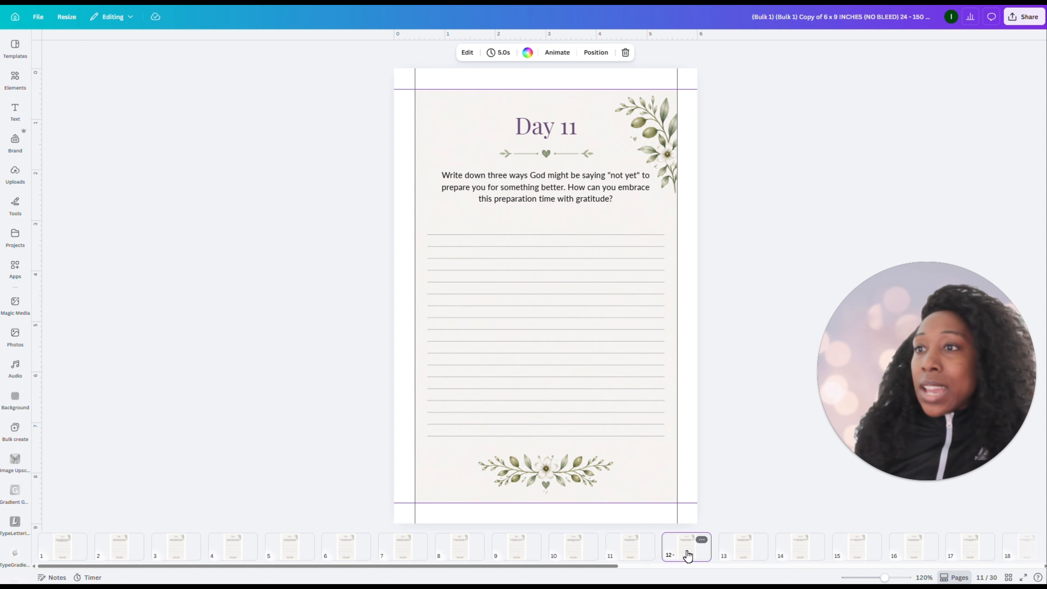
click(741, 557)
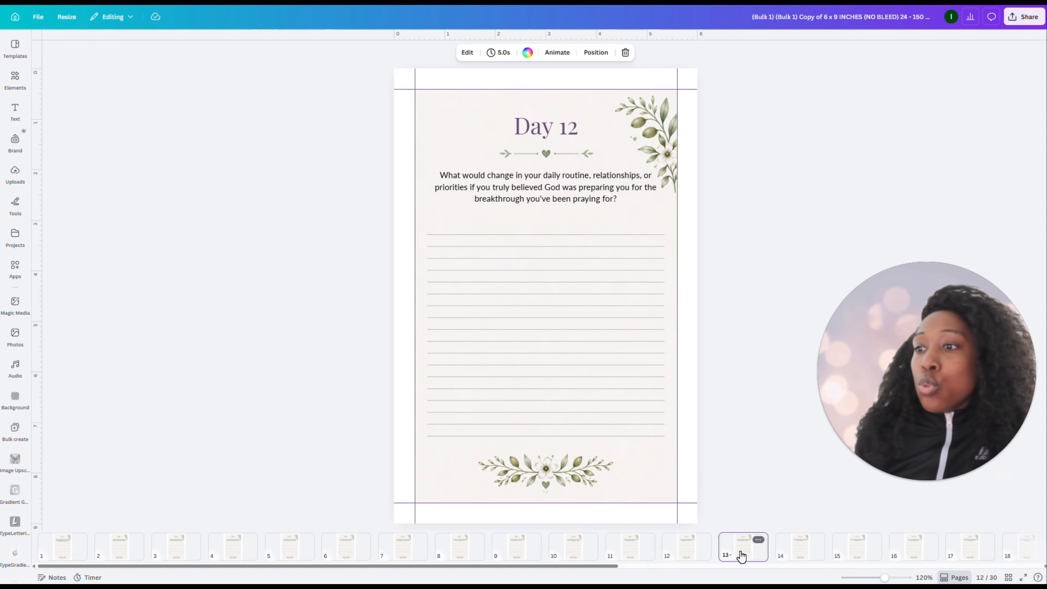
click(799, 554)
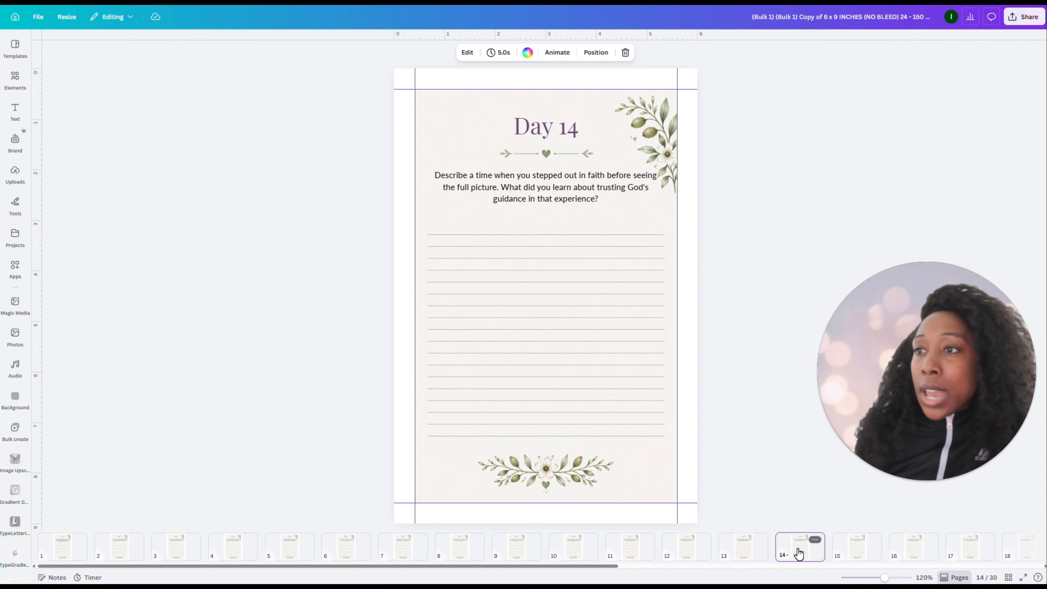
click(857, 549)
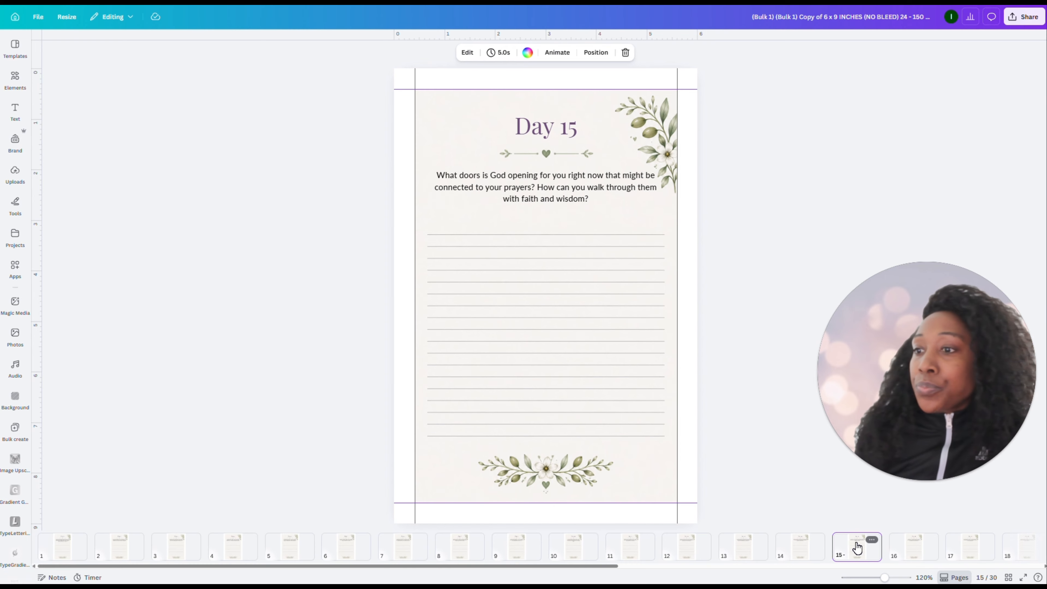
click(913, 544)
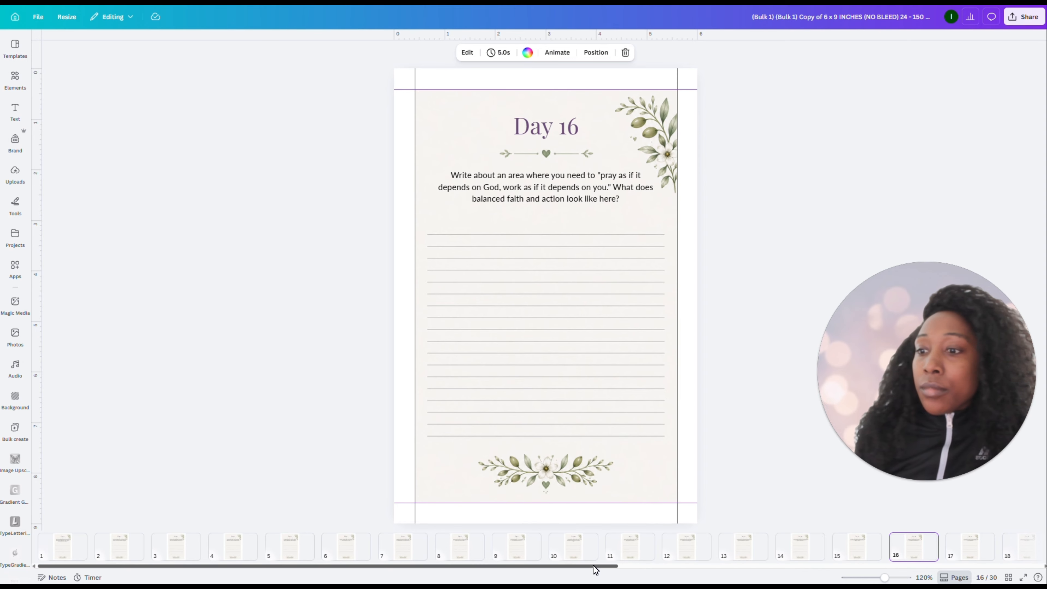
drag(594, 566, 819, 567)
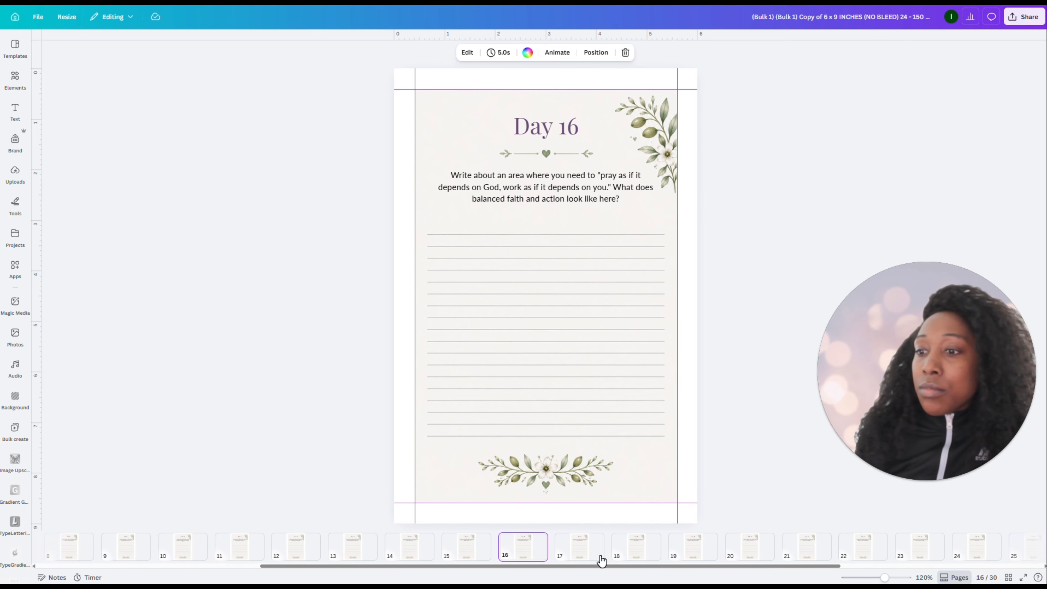
click(572, 552)
click(634, 549)
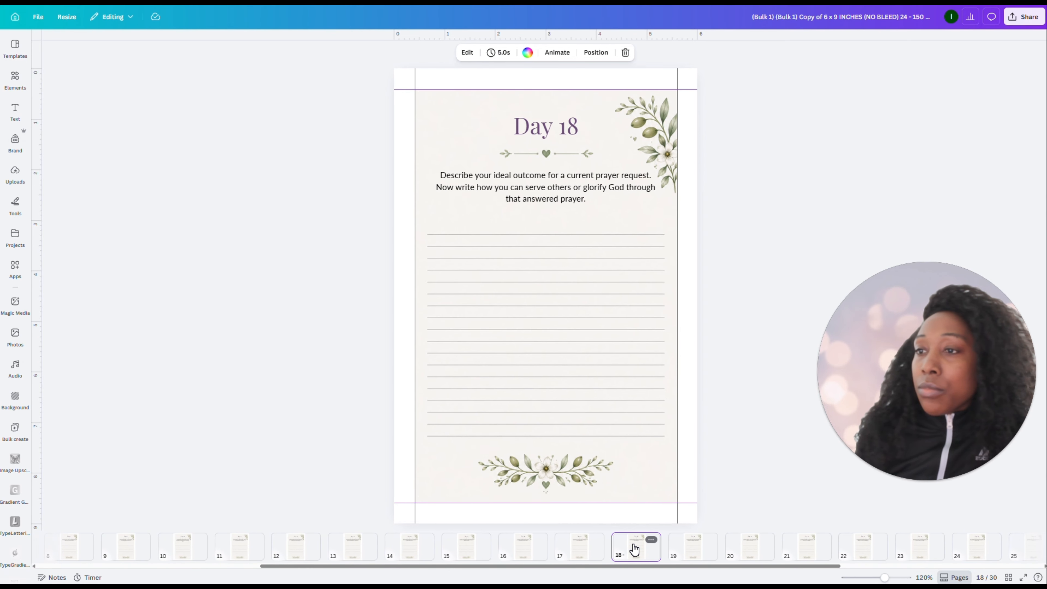
click(692, 551)
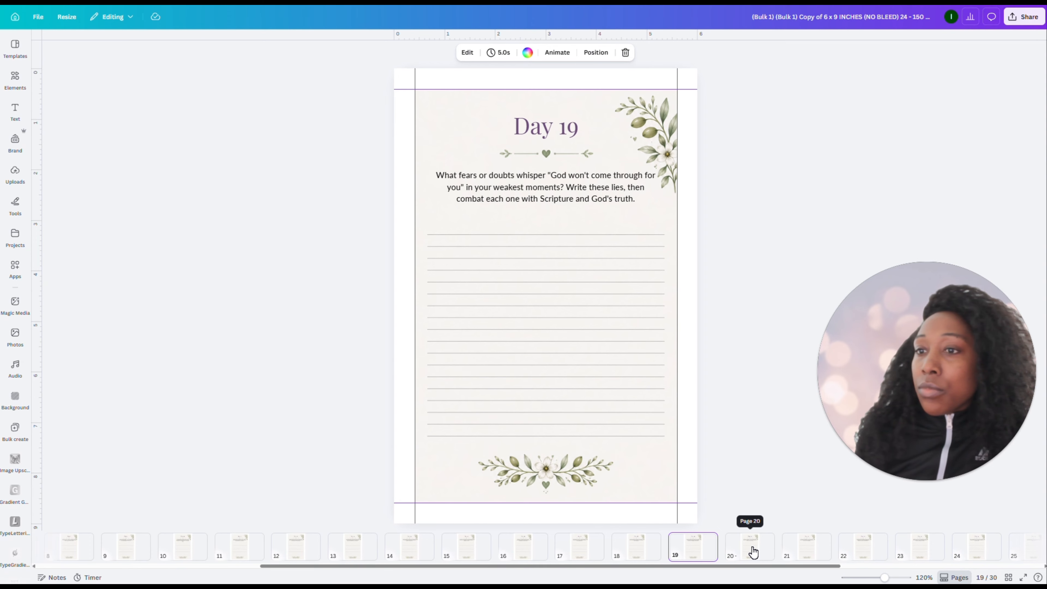
click(753, 551)
click(807, 551)
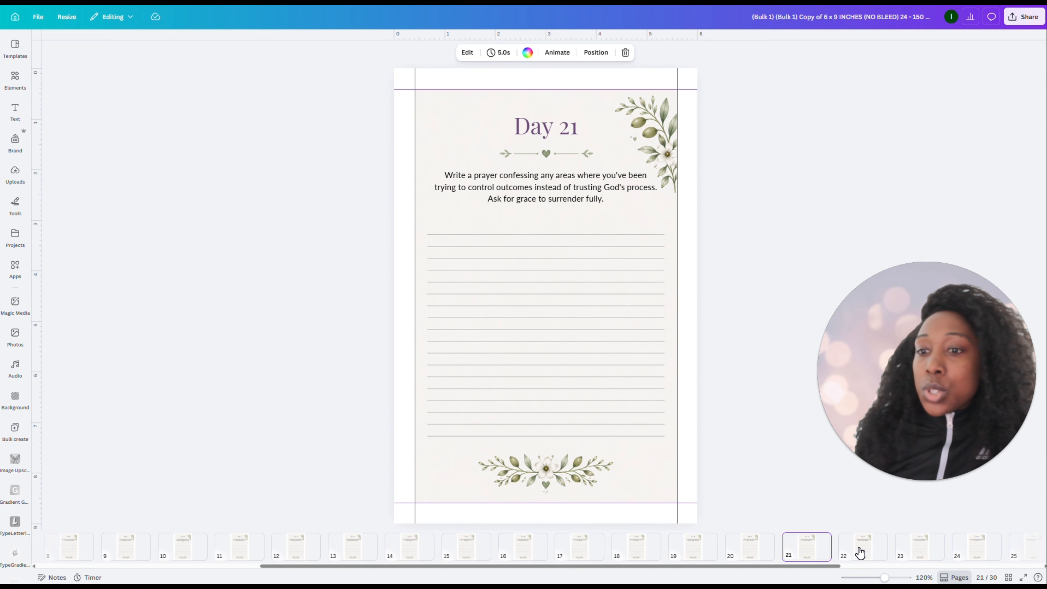
click(862, 551)
click(931, 552)
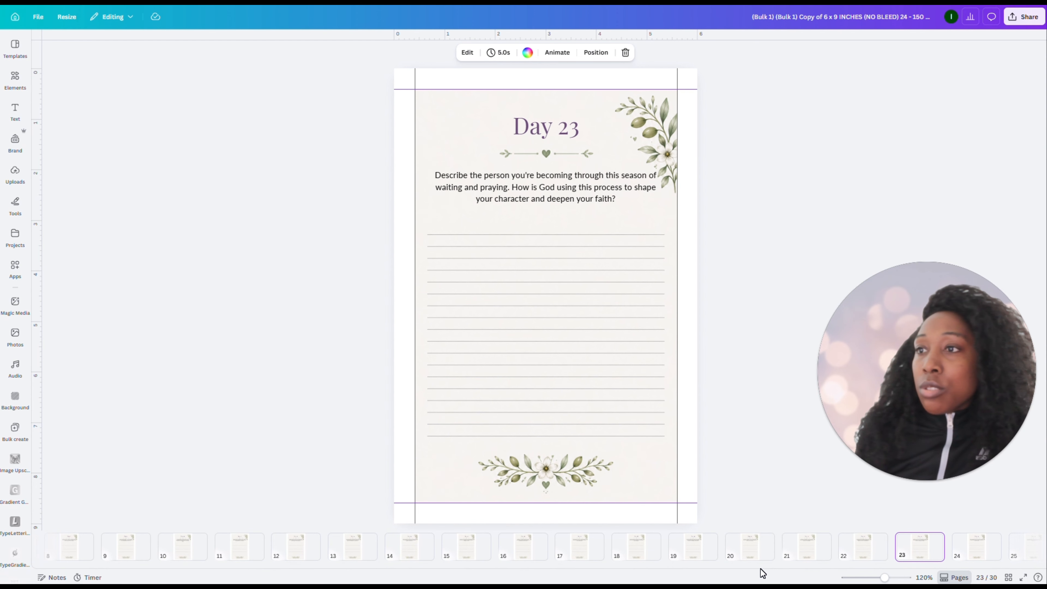
drag(757, 567, 986, 566)
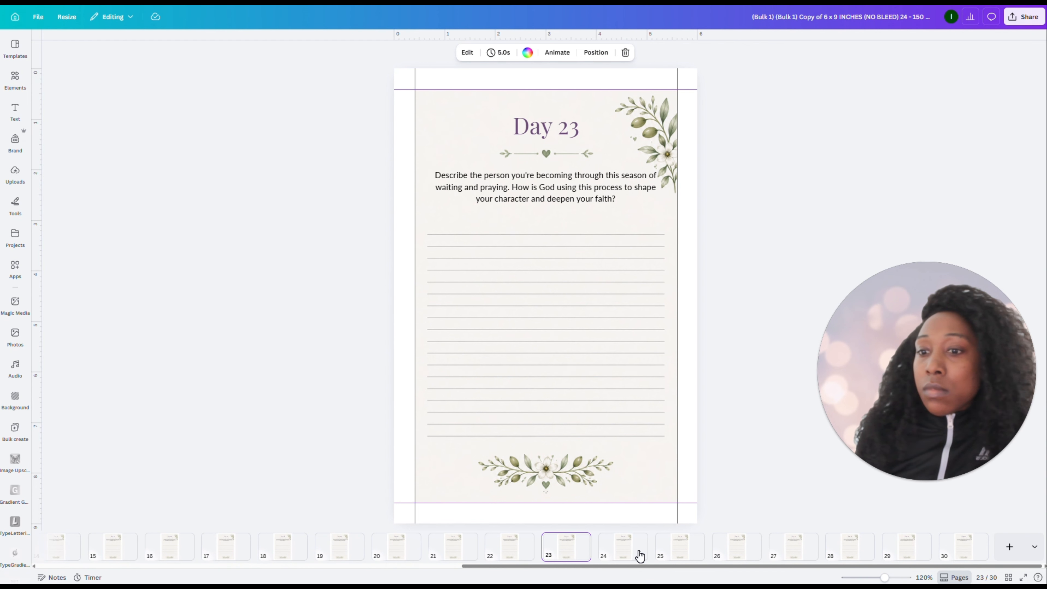
click(691, 548)
click(745, 548)
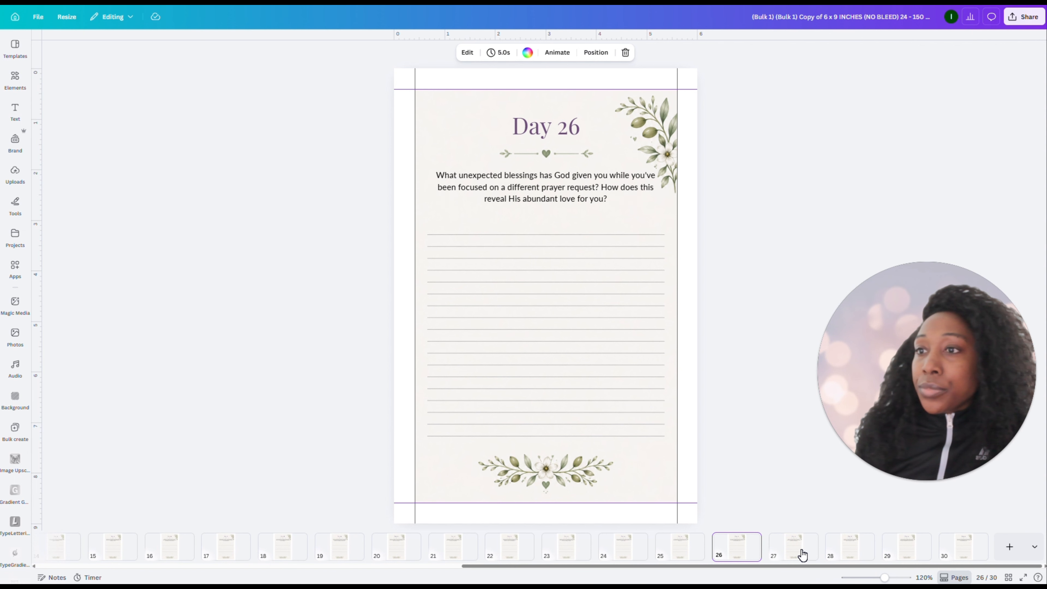
click(807, 553)
click(866, 546)
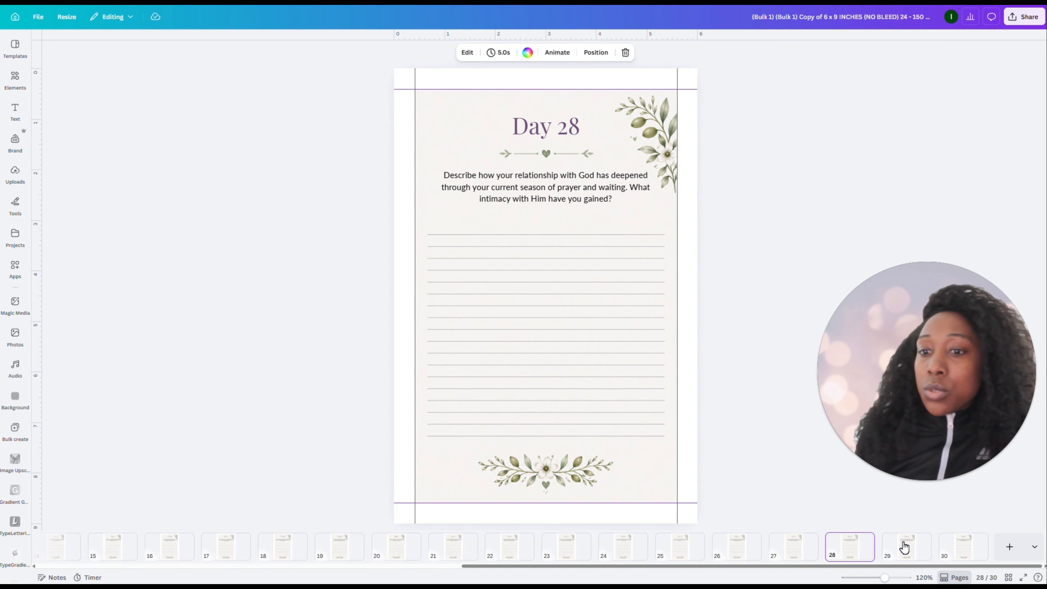
click(928, 548)
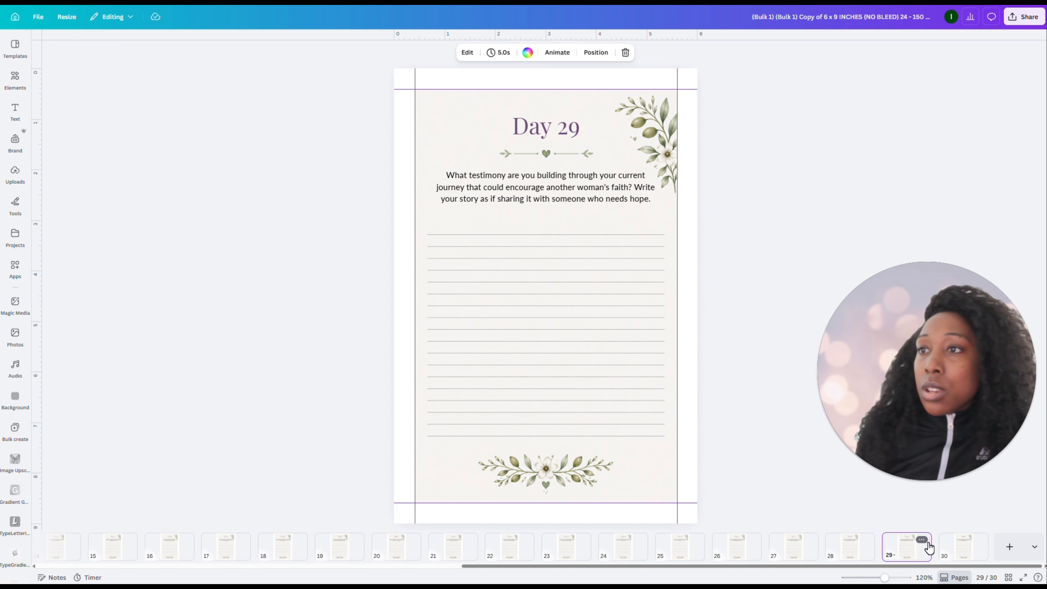
click(960, 545)
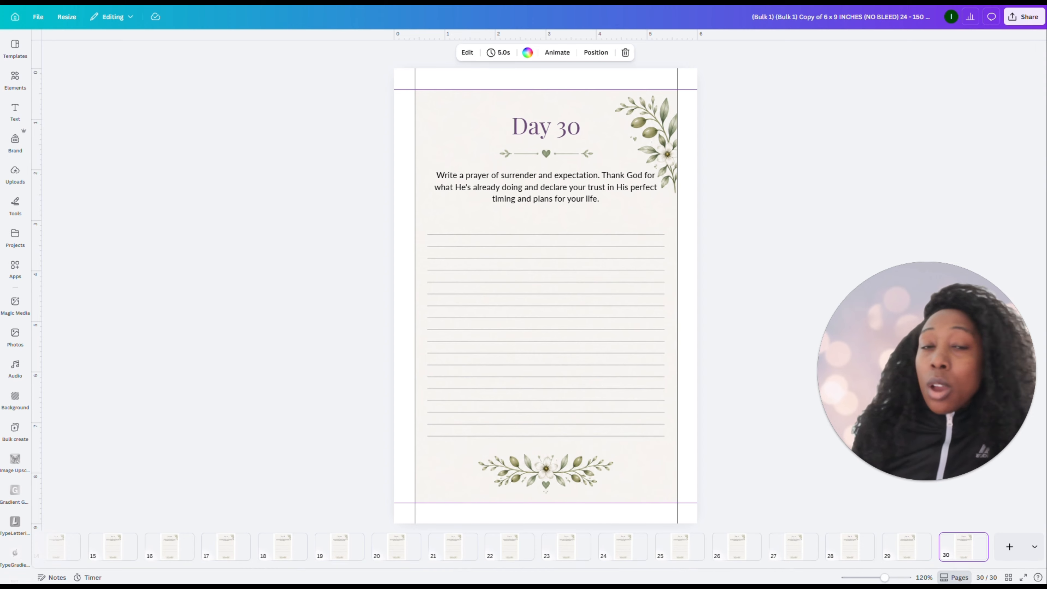
Display all pages in grid view and select the whole range from Day 1 to Day 30
click(1009, 577)
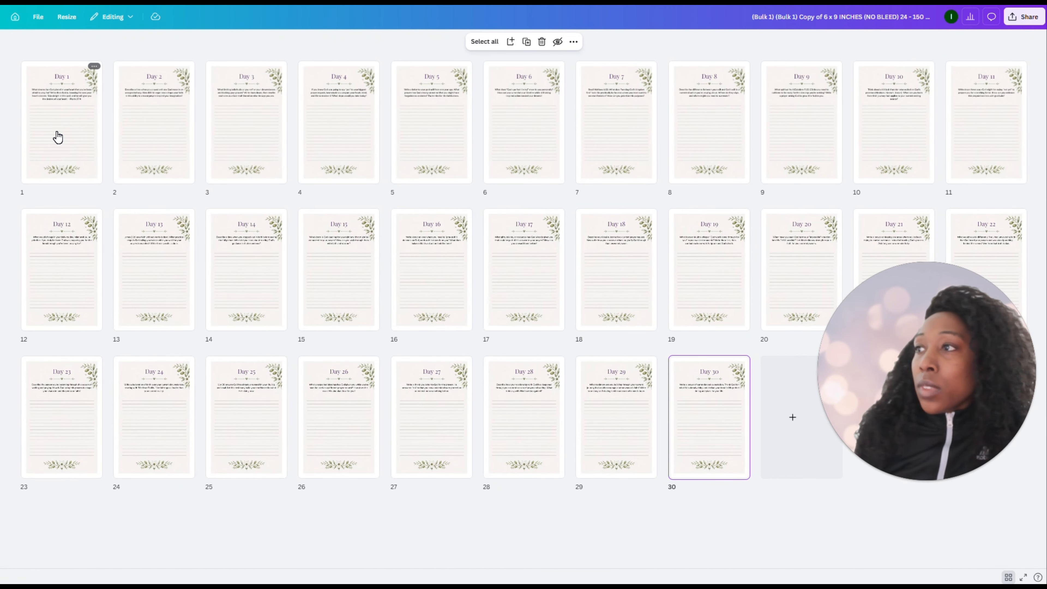
click(58, 137)
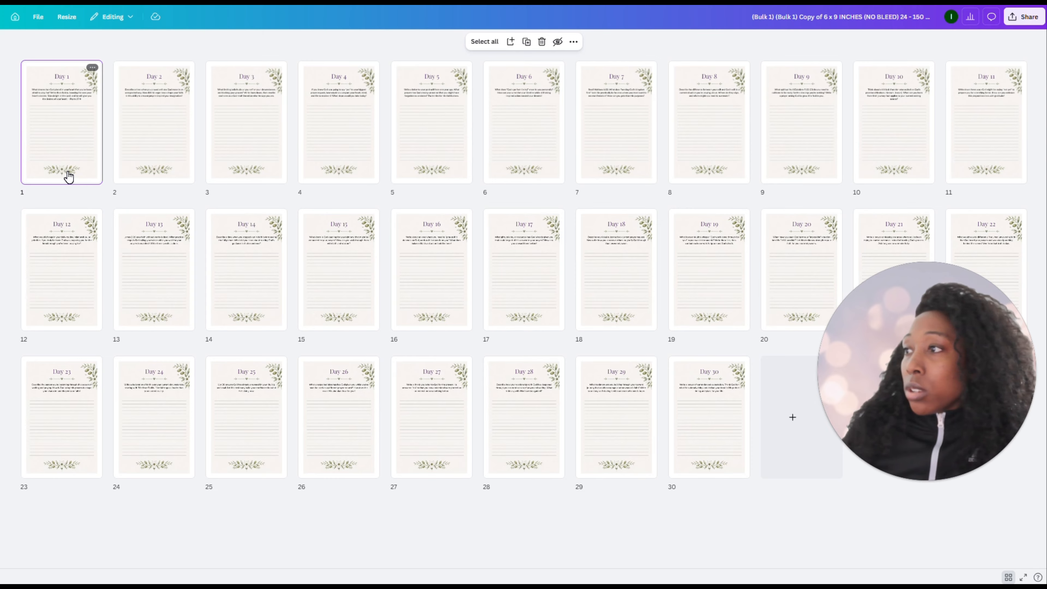
shift+click(697, 428)
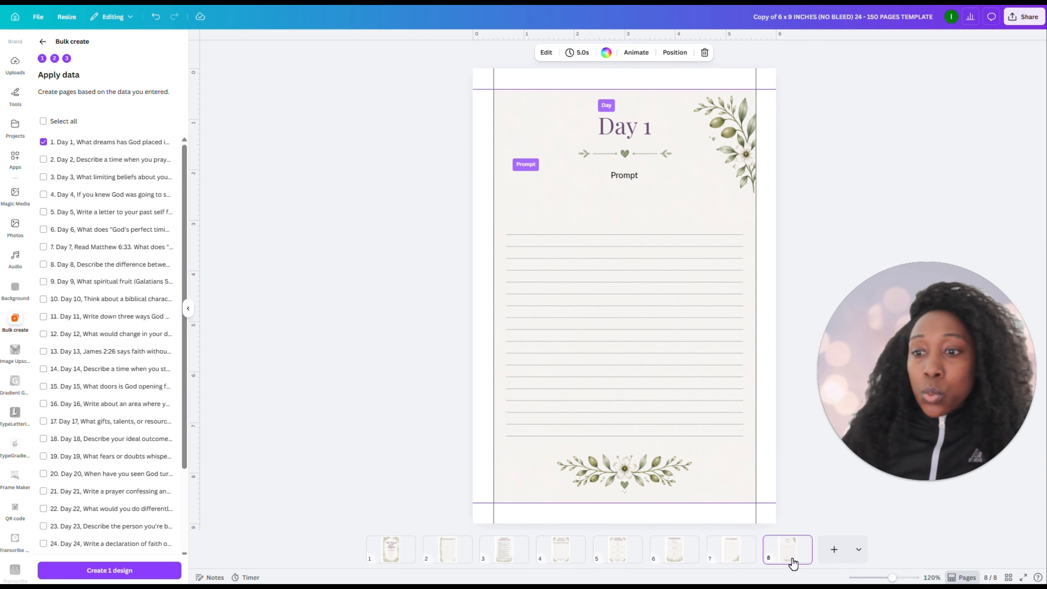
Delete the Day 1 template page and paste the 30 daily prompt pages after the Notes & Revelations page
key(Delete)
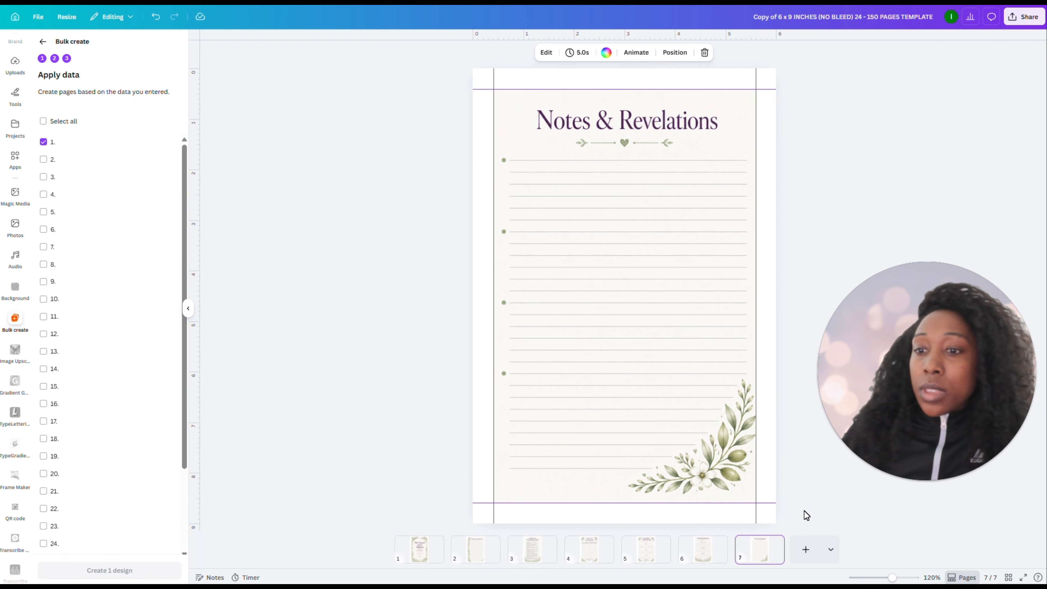
click(1009, 577)
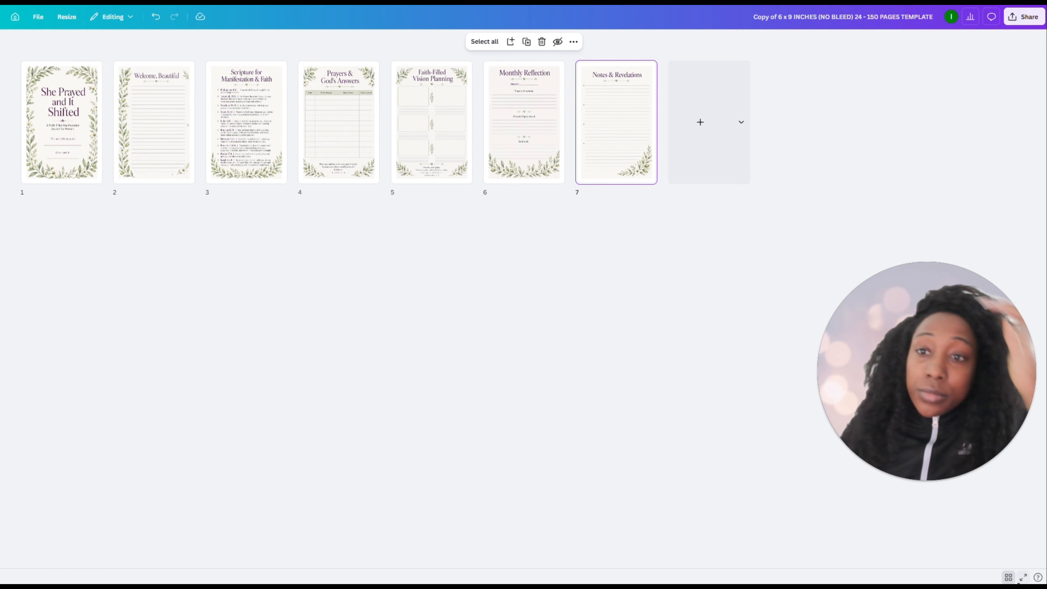
click(662, 152)
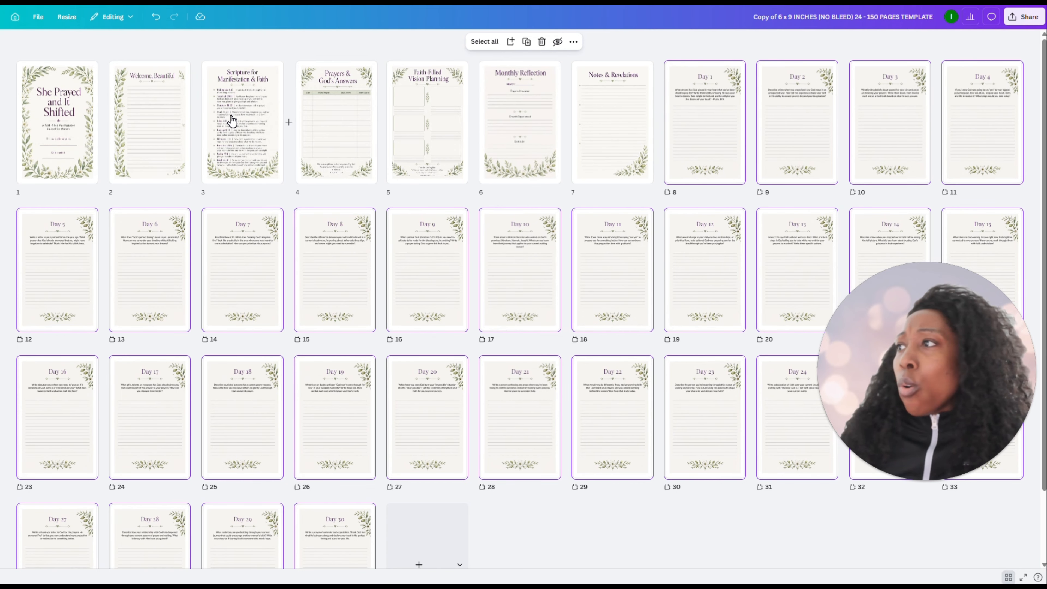
Check the page counts per section in the journal plan's Interior Layout Structure and return to the design
click(247, 2)
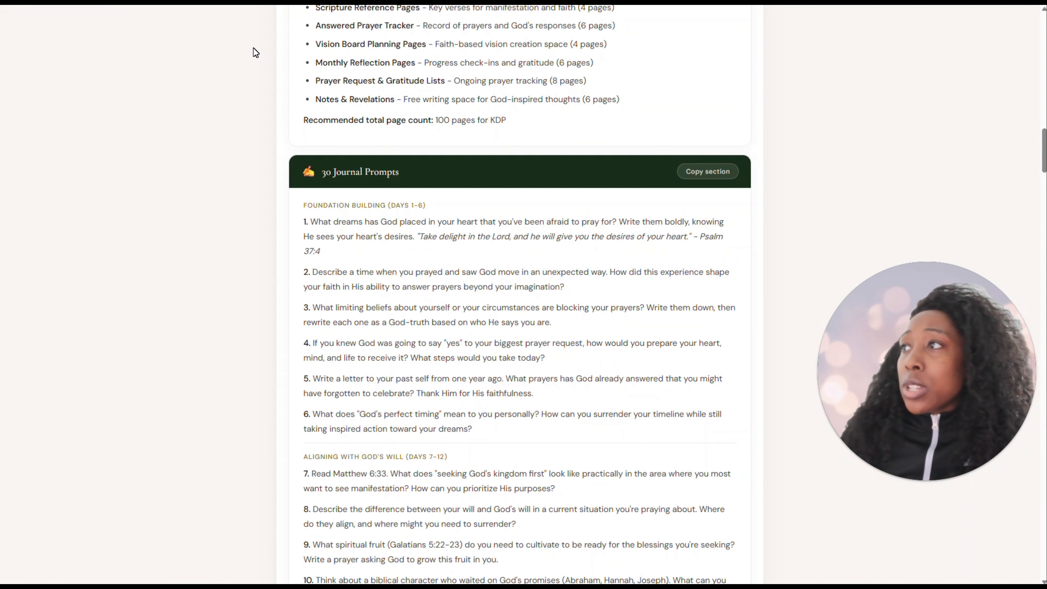
scroll(454, 345, up, 6)
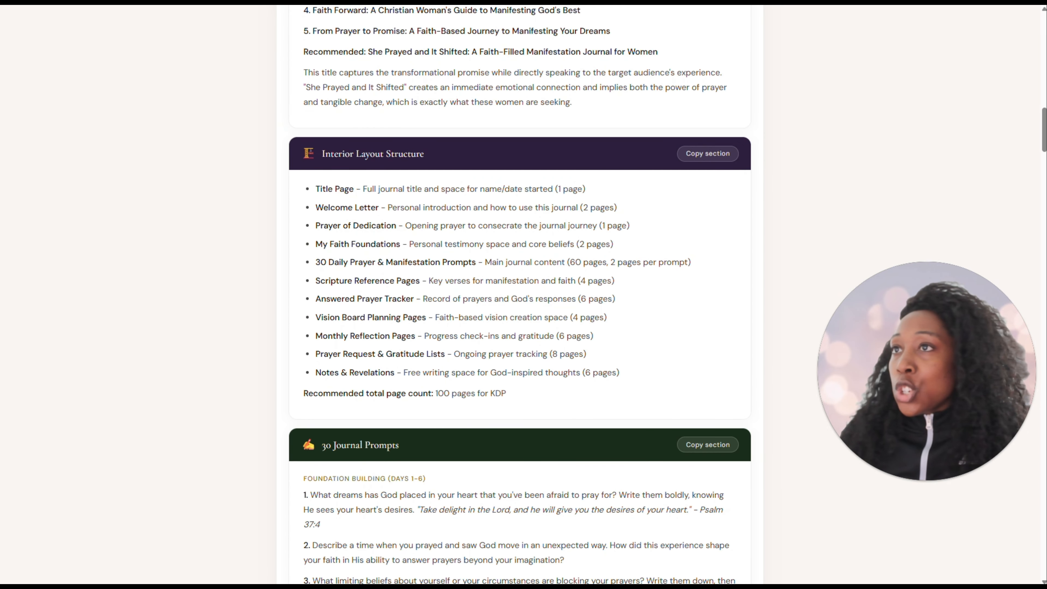
click(408, 2)
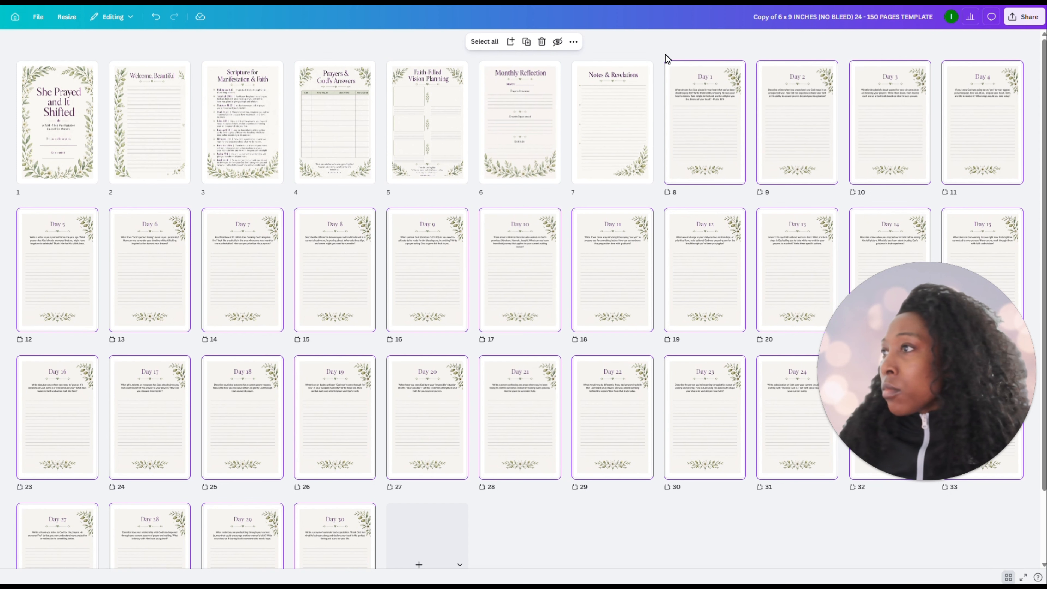
View the Prayers & God's Answers page at full size and duplicate it three times
drag(687, 81, 767, 174)
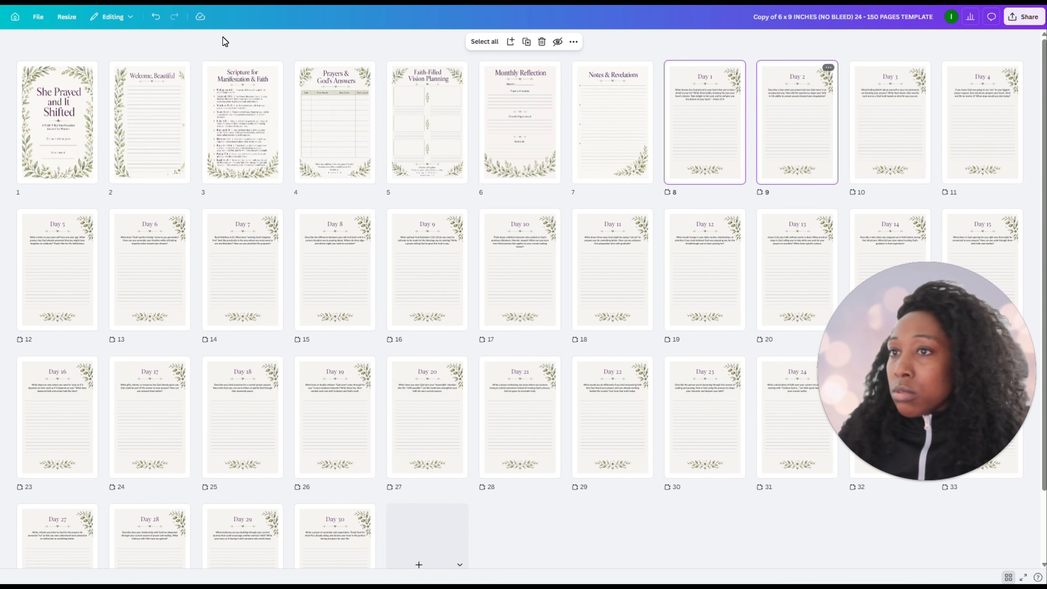
click(334, 107)
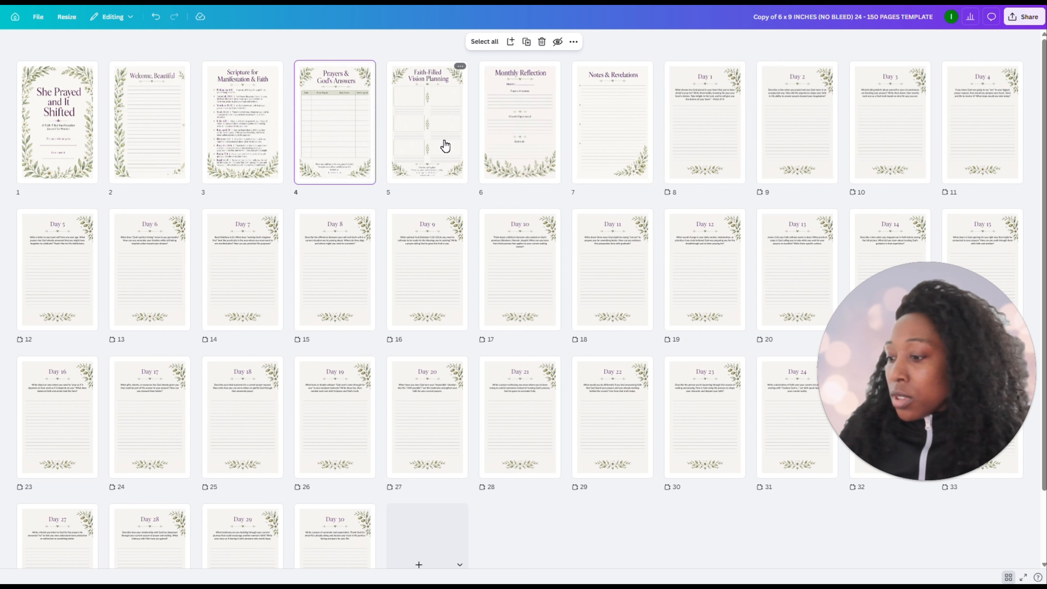
shift+click(423, 145)
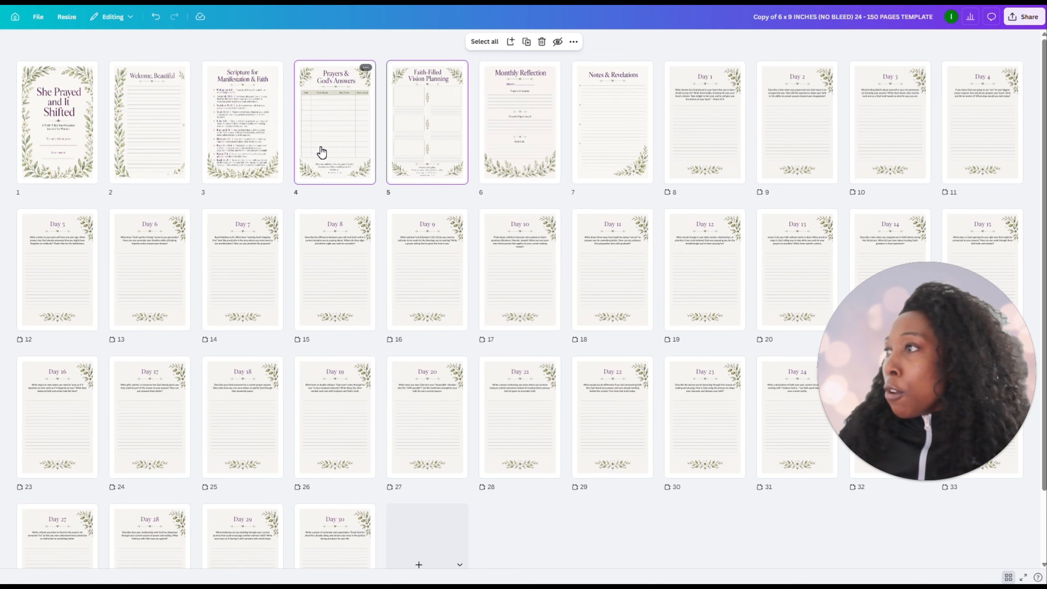
double_click(327, 117)
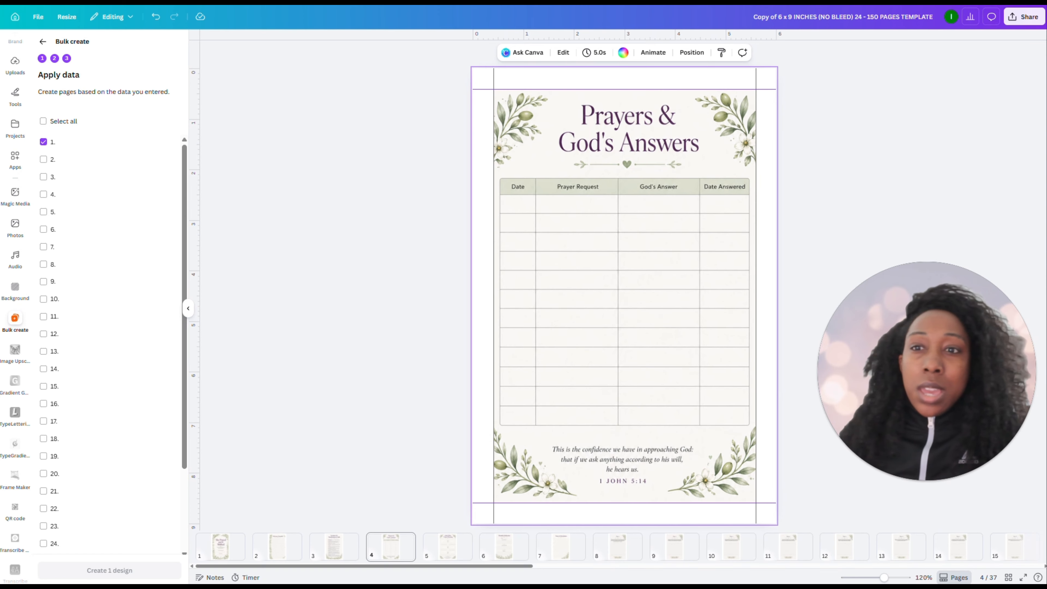
click(1009, 577)
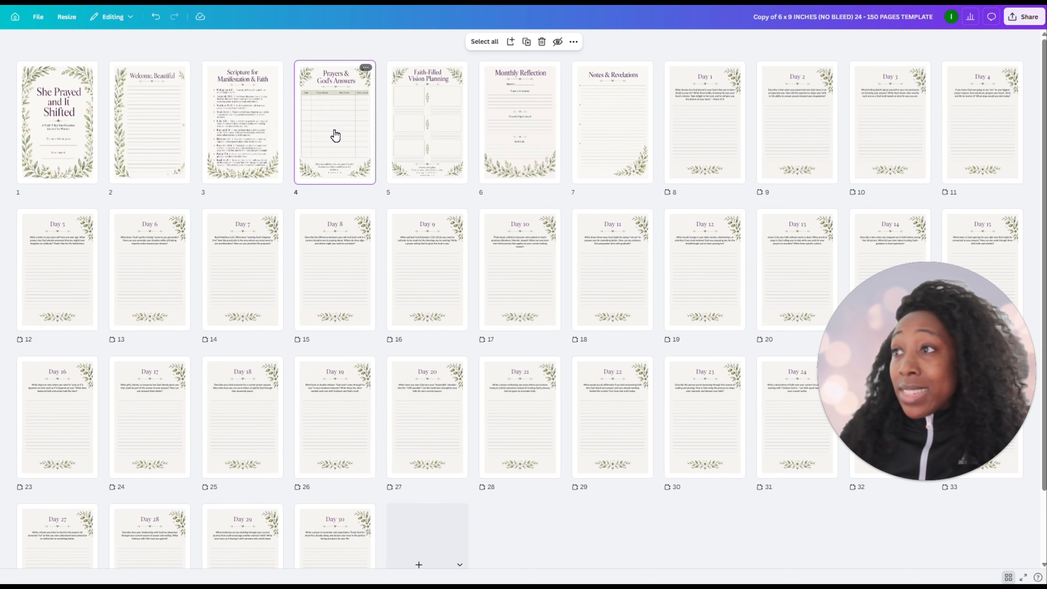
key(ctrl+d)
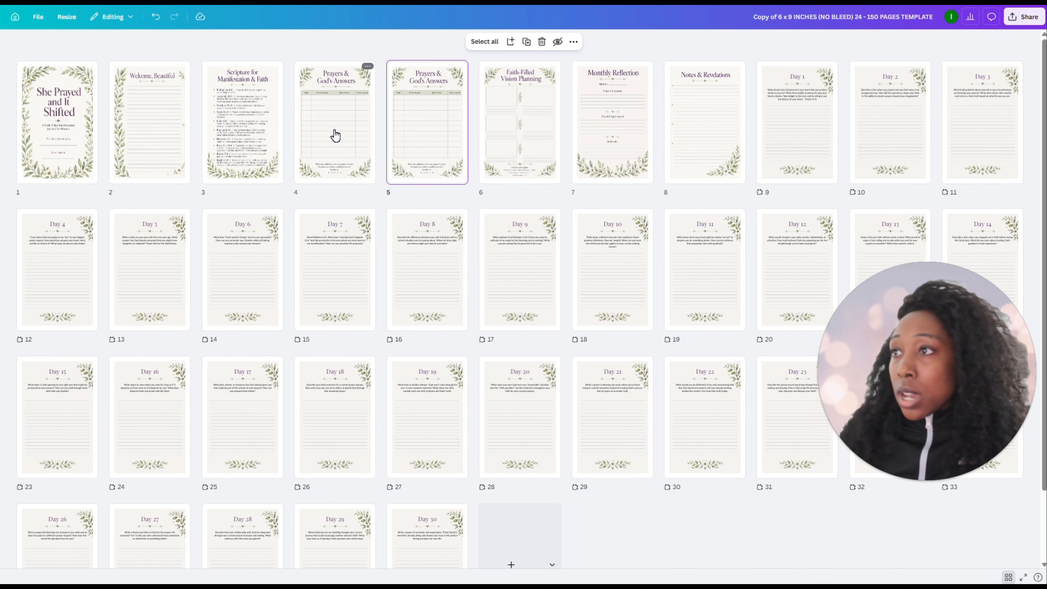
key(ctrl+d)
key(ctrl+d)
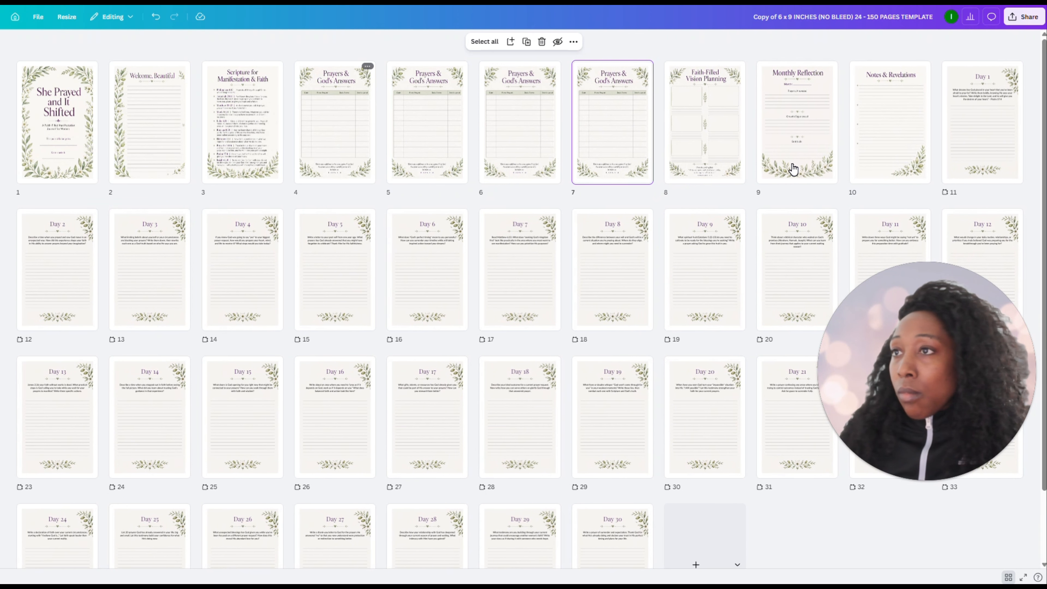
View the Faith-Filled Vision Planning page at full size and move it to page 4, ahead of the Prayers & God's Answers pages
click(702, 133)
double_click(701, 127)
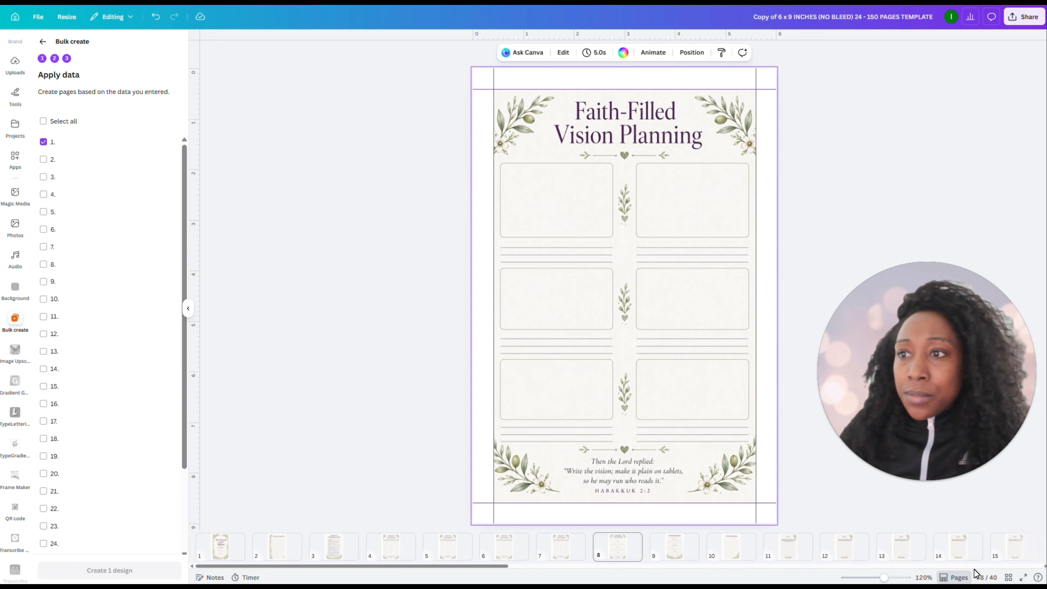
click(1006, 579)
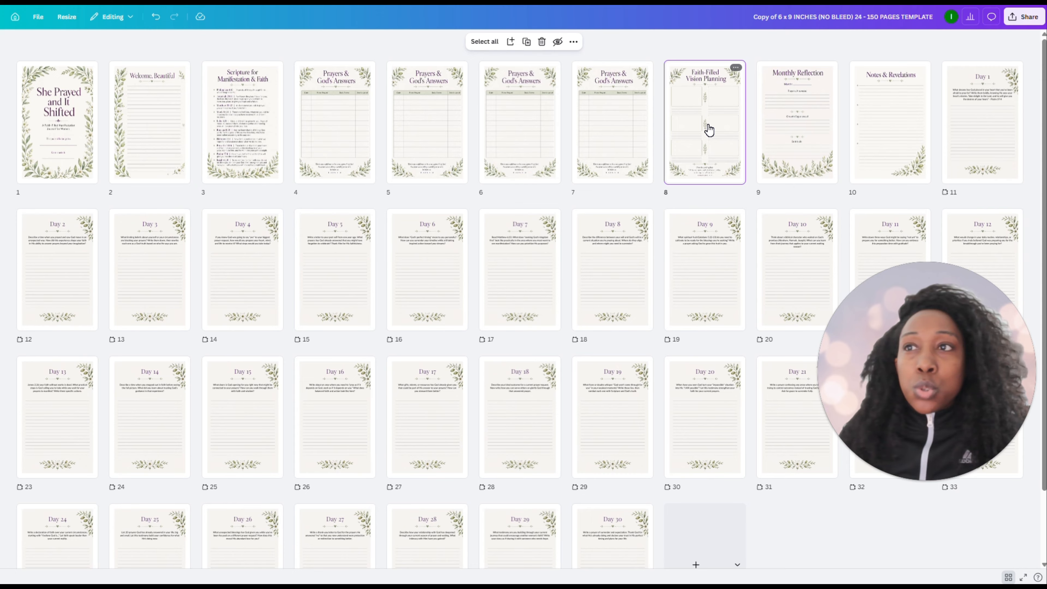
drag(395, 119, 306, 119)
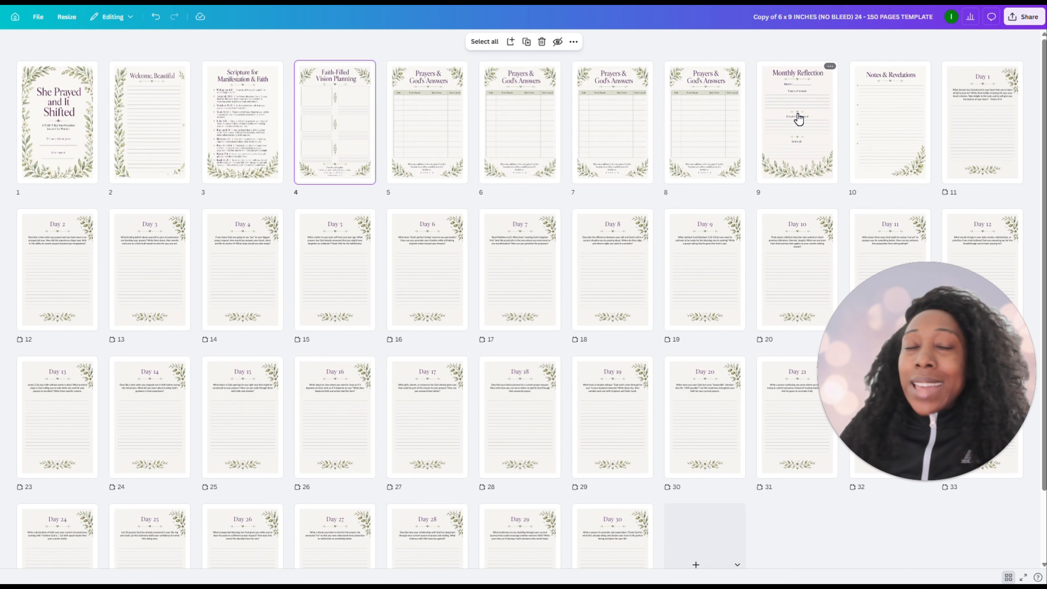
Move the Monthly Reflection and Notes & Revelations pages to the end of the journal, after Day 30
drag(813, 180, 666, 490)
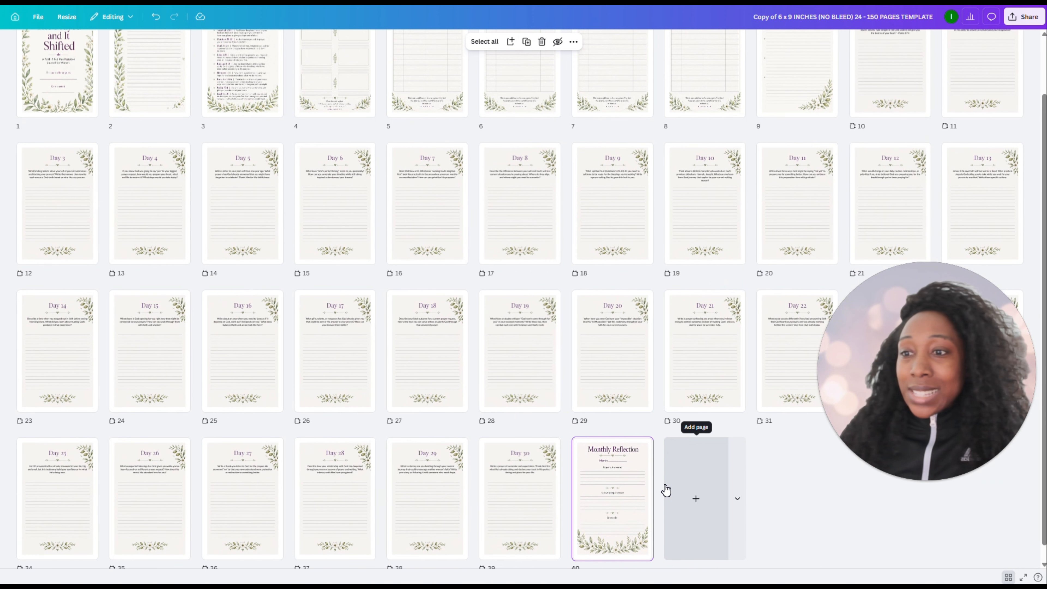
scroll(792, 372, up, 2)
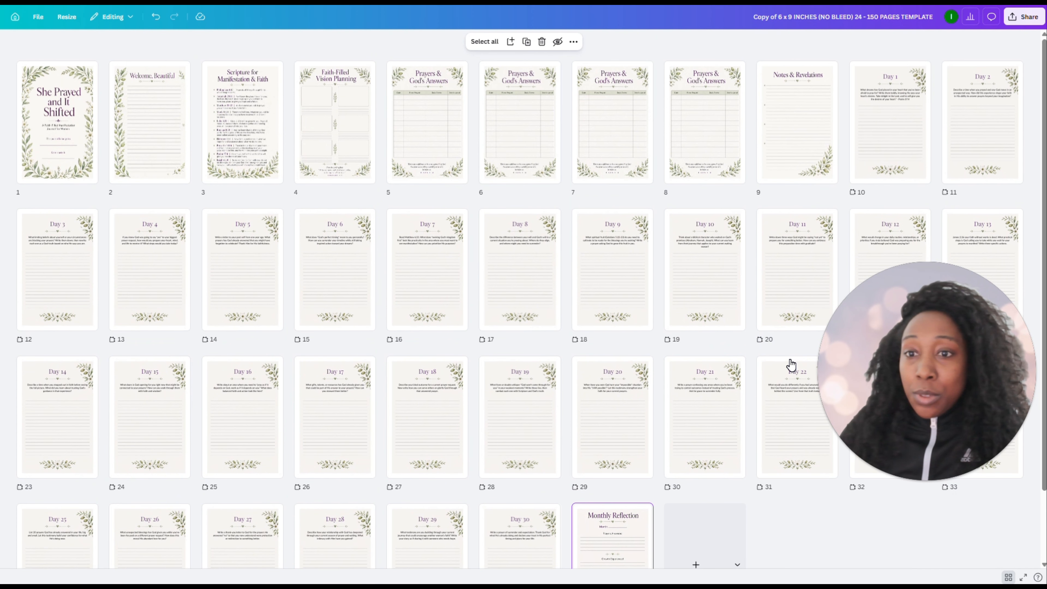
click(792, 96)
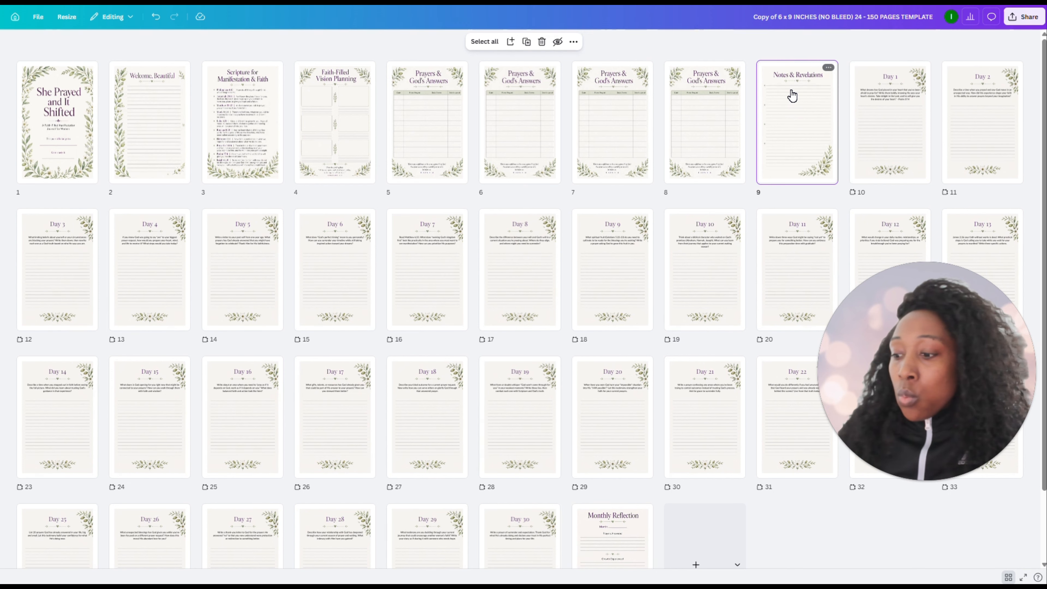
drag(792, 224, 661, 470)
scroll(742, 176, up, 1)
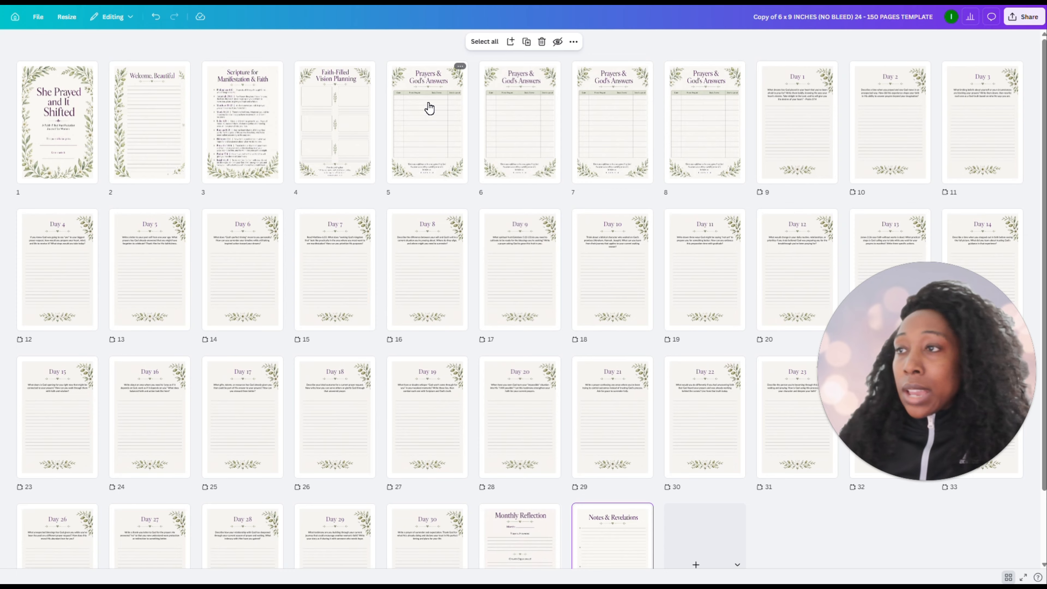
Distribute the four Prayers & God's Answers pages so one follows each of Day 7, Day 14, Day 21 and Day 30
drag(427, 99, 382, 251)
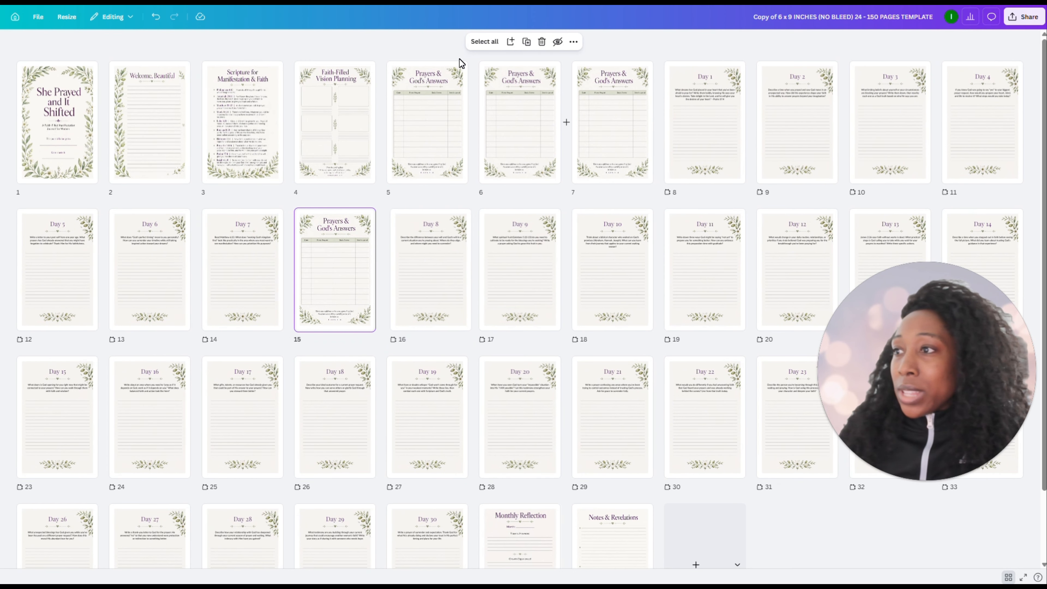
drag(444, 121, 1018, 260)
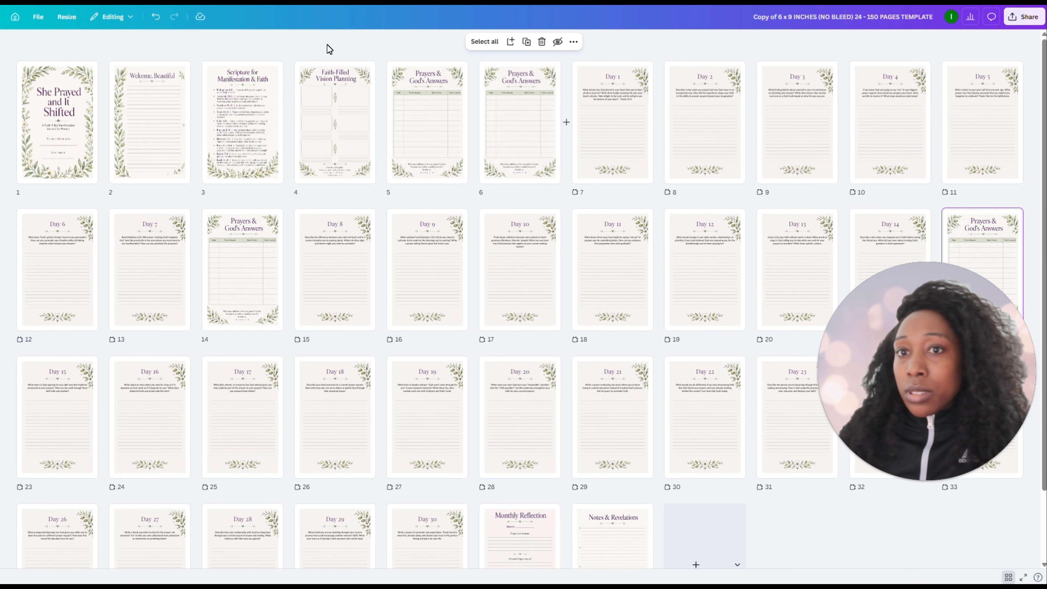
drag(443, 137, 664, 387)
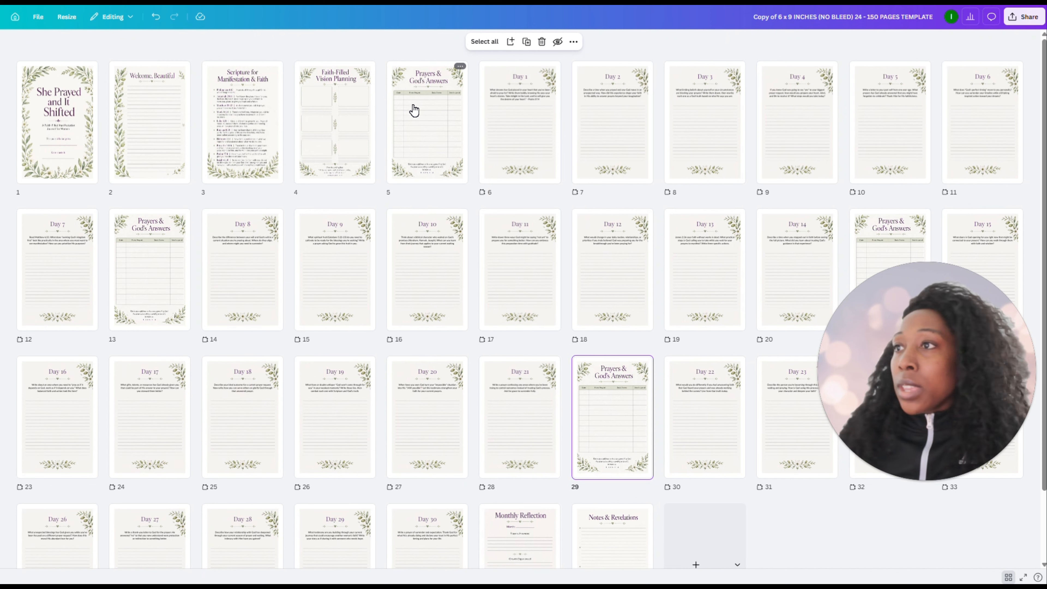
drag(414, 110, 469, 462)
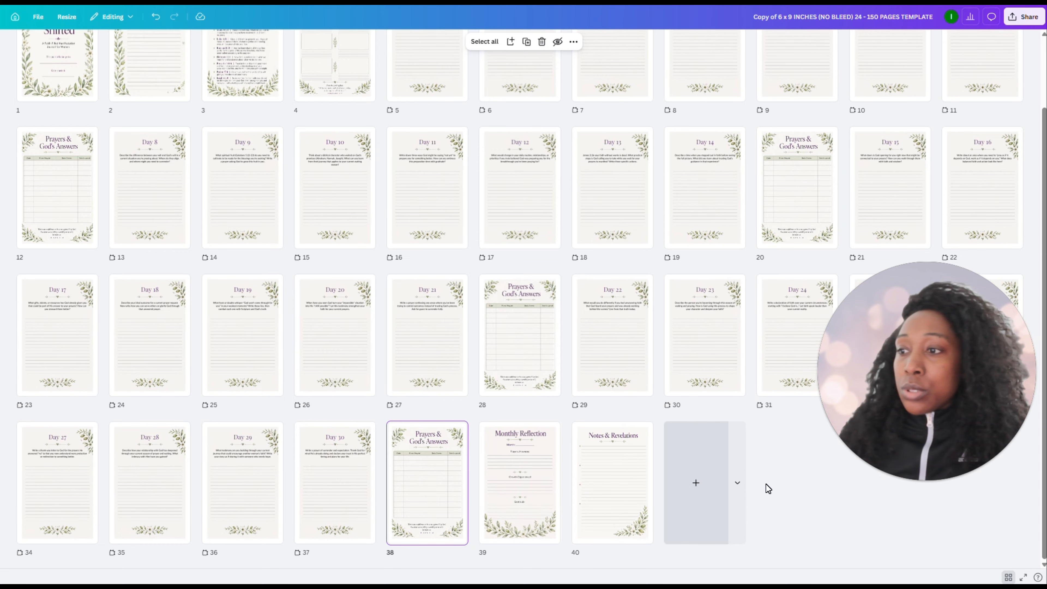
Duplicate the Faith-Filled Vision Planning page once so two copies precede Day 1
scroll(627, 433, up, 3)
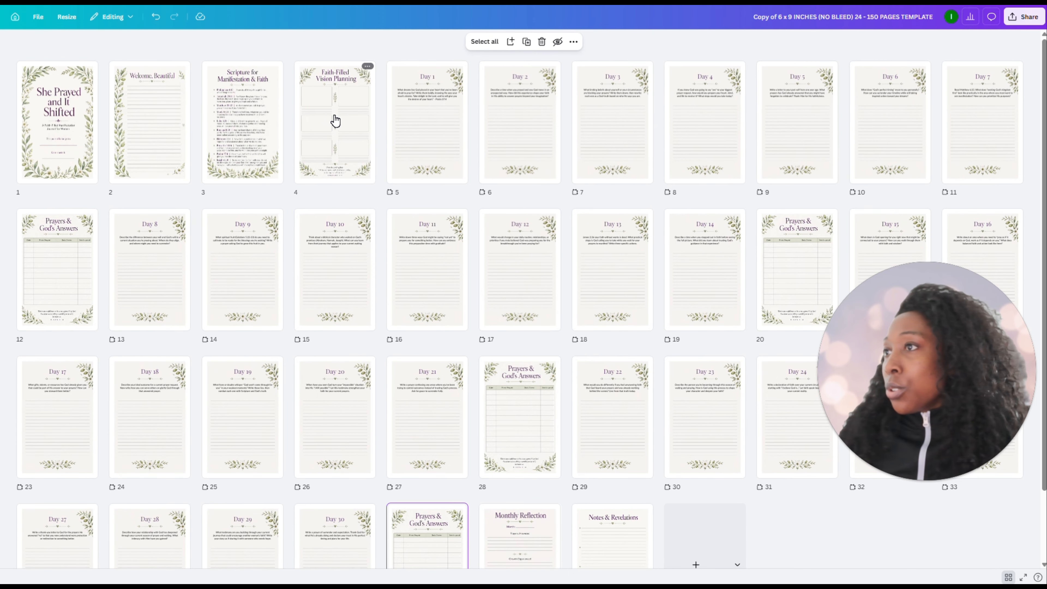
click(332, 129)
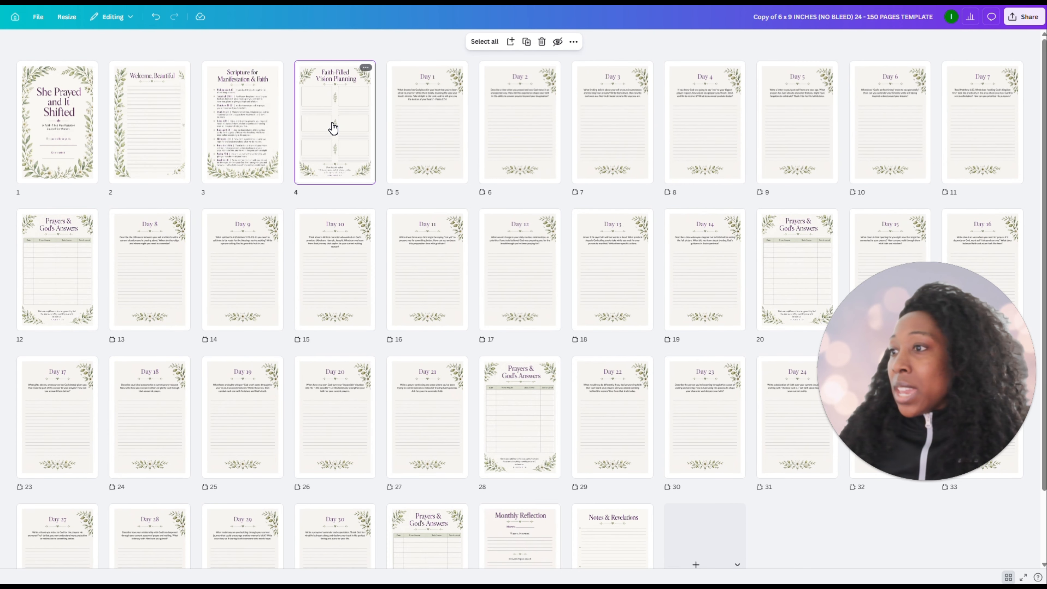
key(ctrl+d)
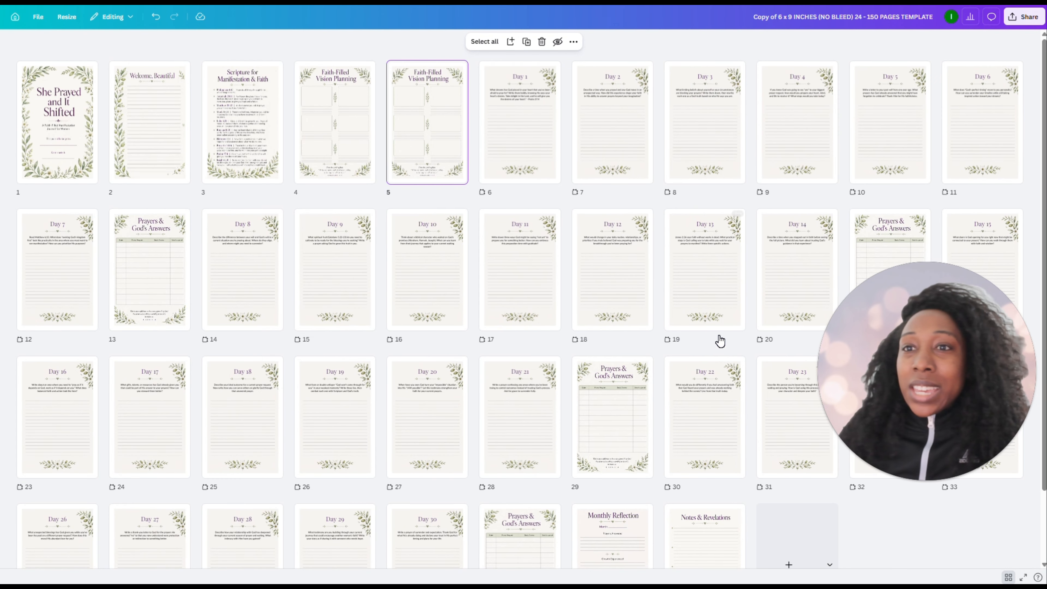
Duplicate the final Notes & Revelations page, and keep duplicating it in pairs until the notes section runs past page 55
scroll(738, 351, down, 2)
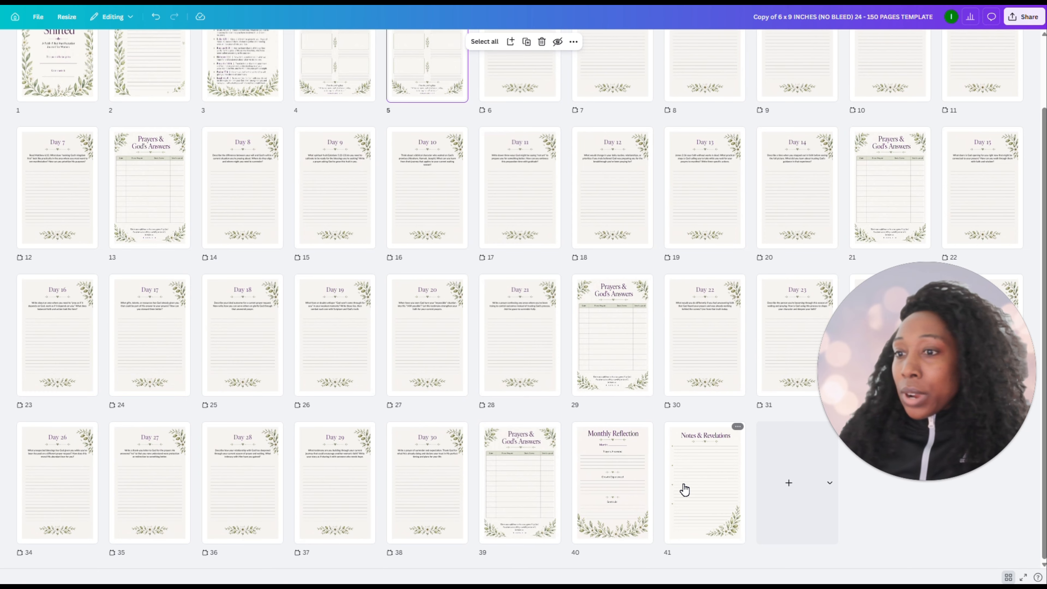
click(700, 476)
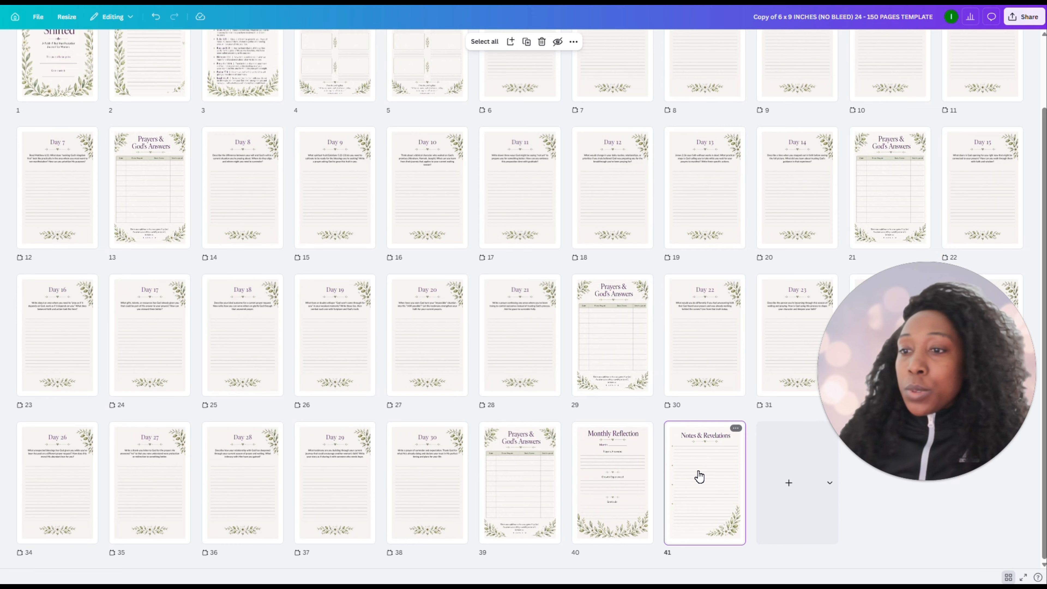
key(ctrl+d)
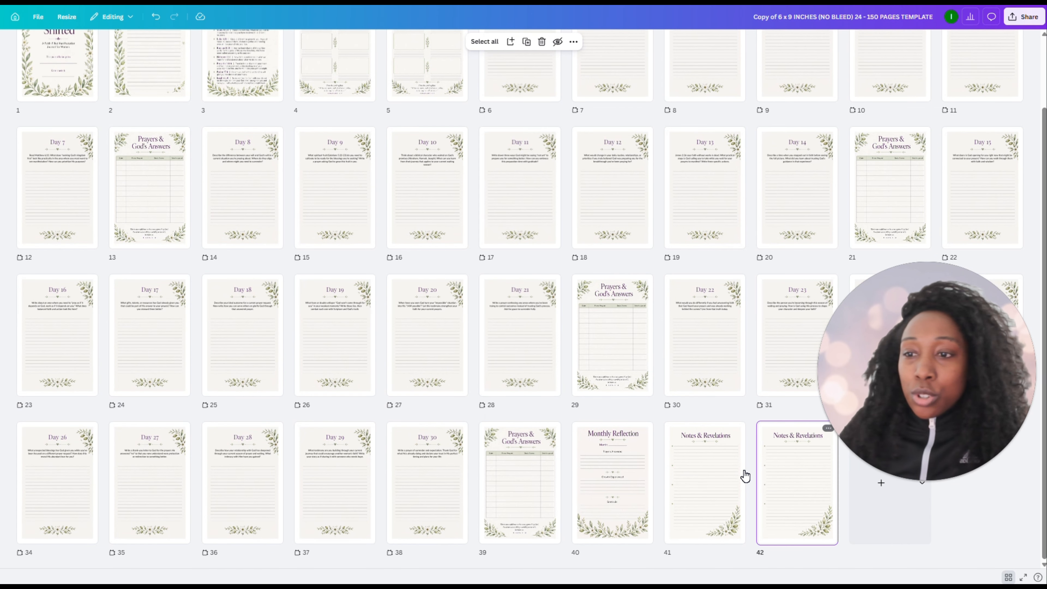
shift+click(690, 474)
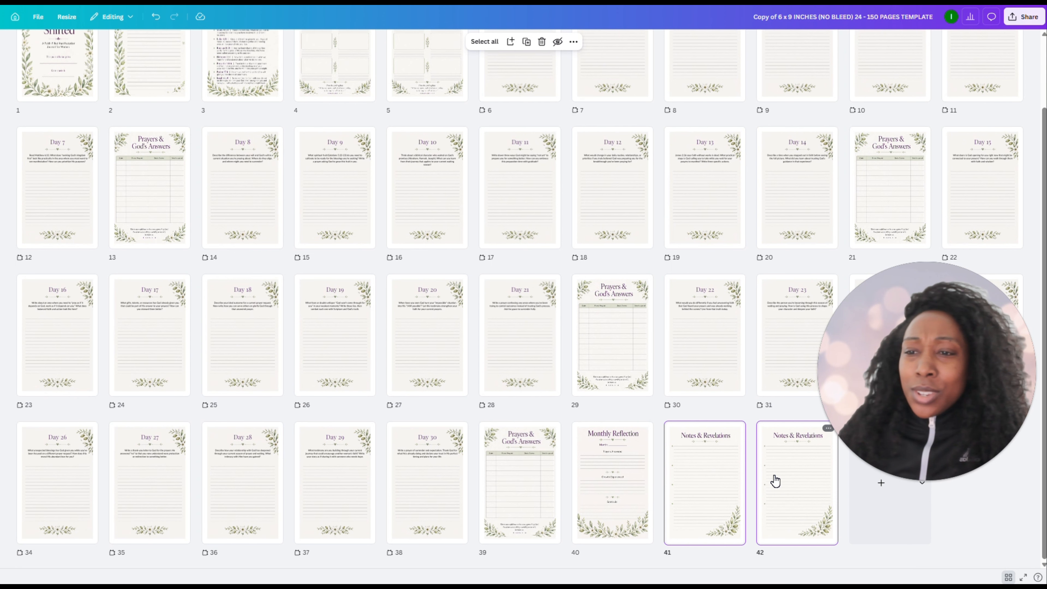
key(ctrl+d)
key(ctrl+d)
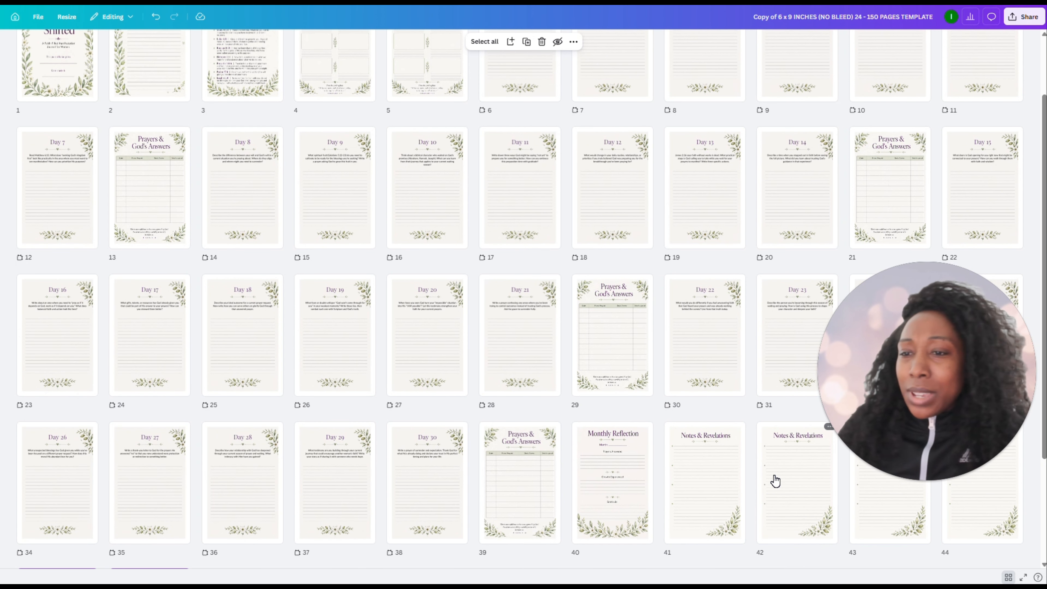
key(ctrl+d)
key(ctrl+d)
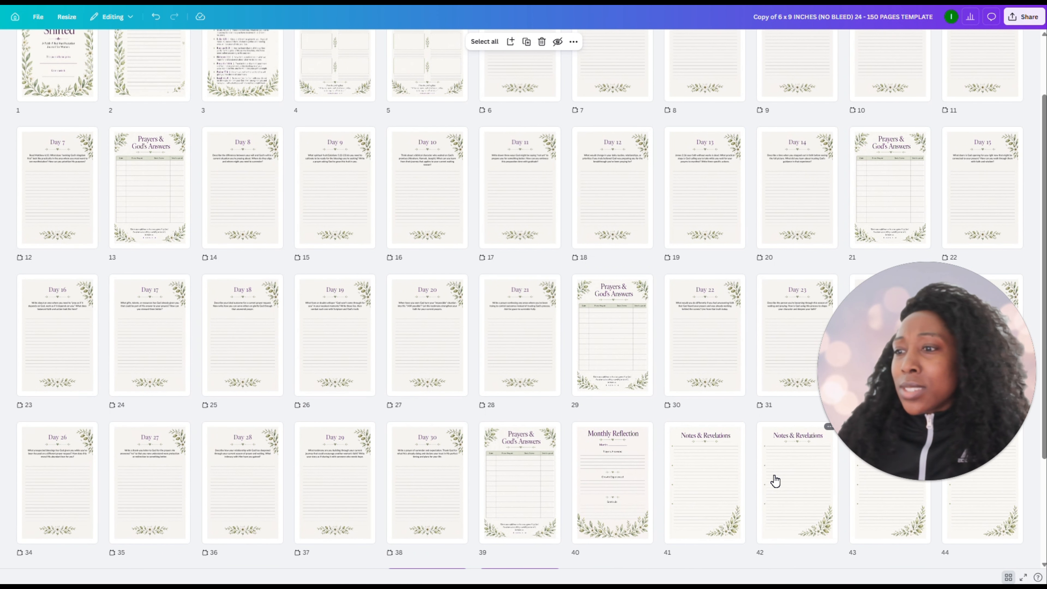
scroll(635, 374, down, 3)
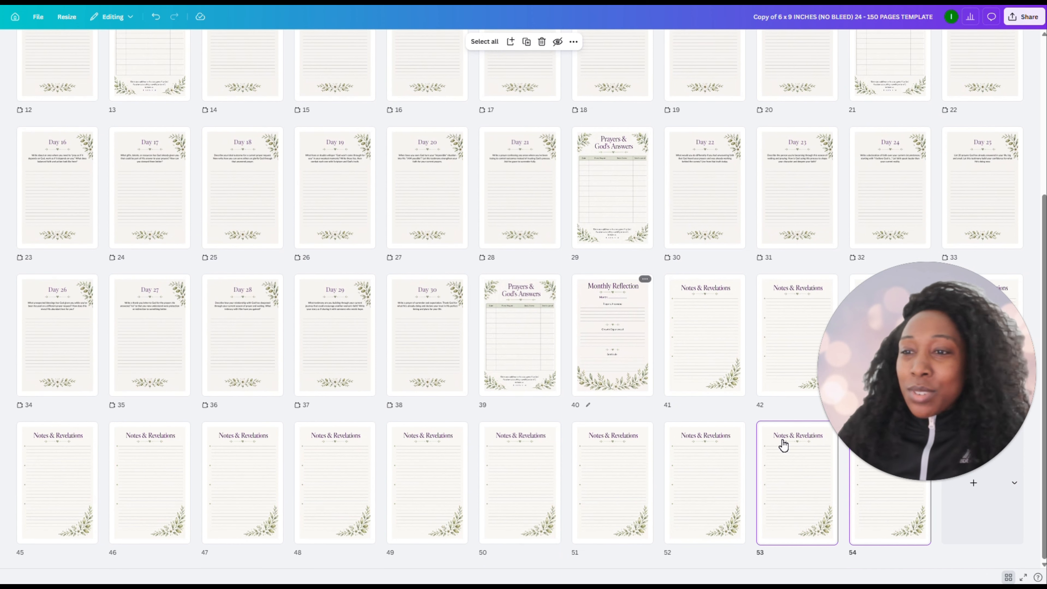
key(ctrl+d)
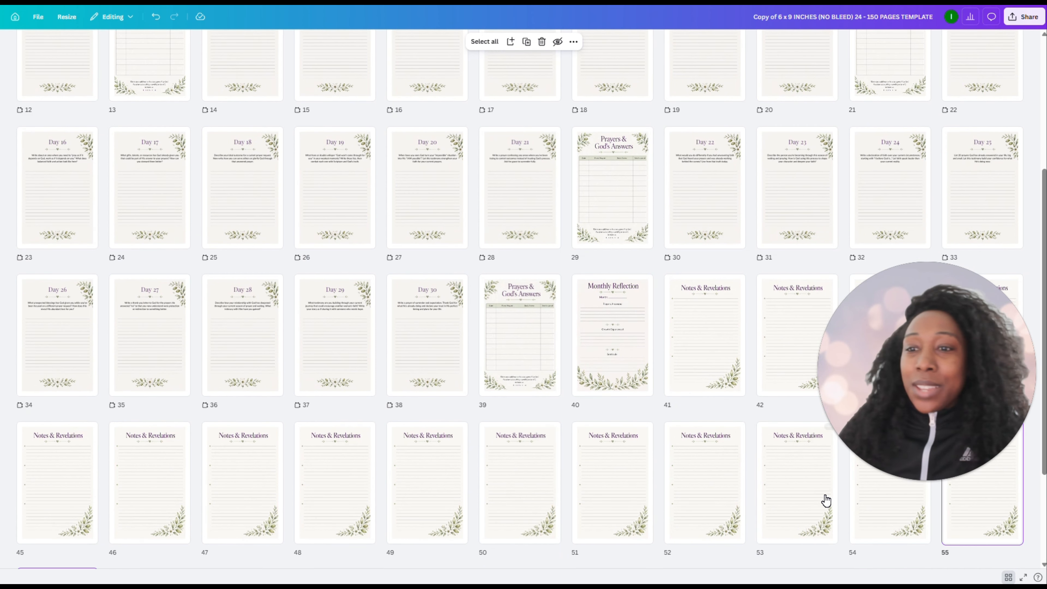
Duplicate the selected Notes & Revelations pages at the end of the journal until the document reaches page 60
scroll(713, 416, down, 3)
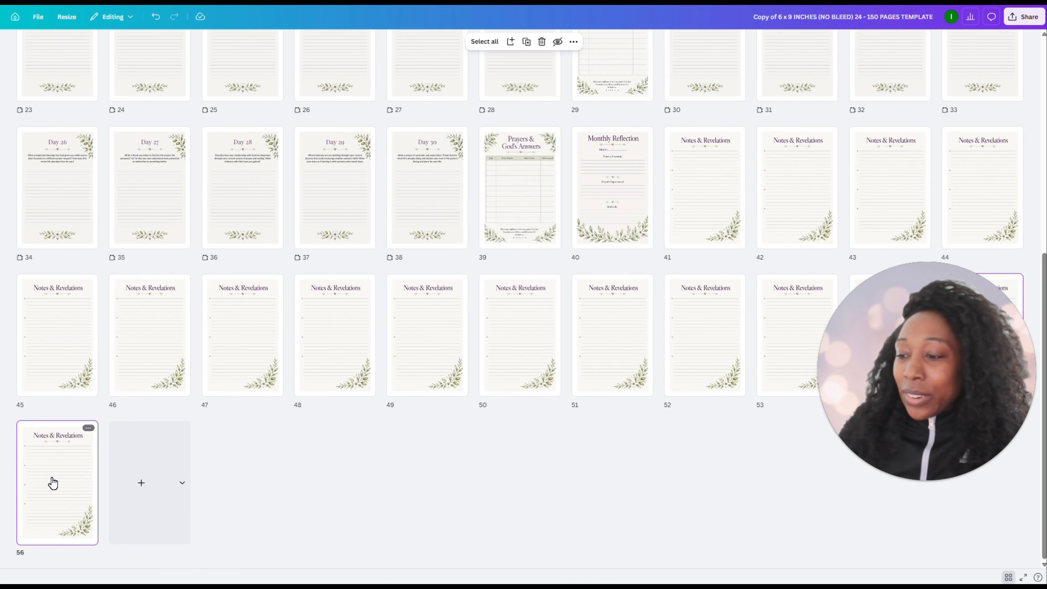
key(ctrl+d)
key(ctrl+d)
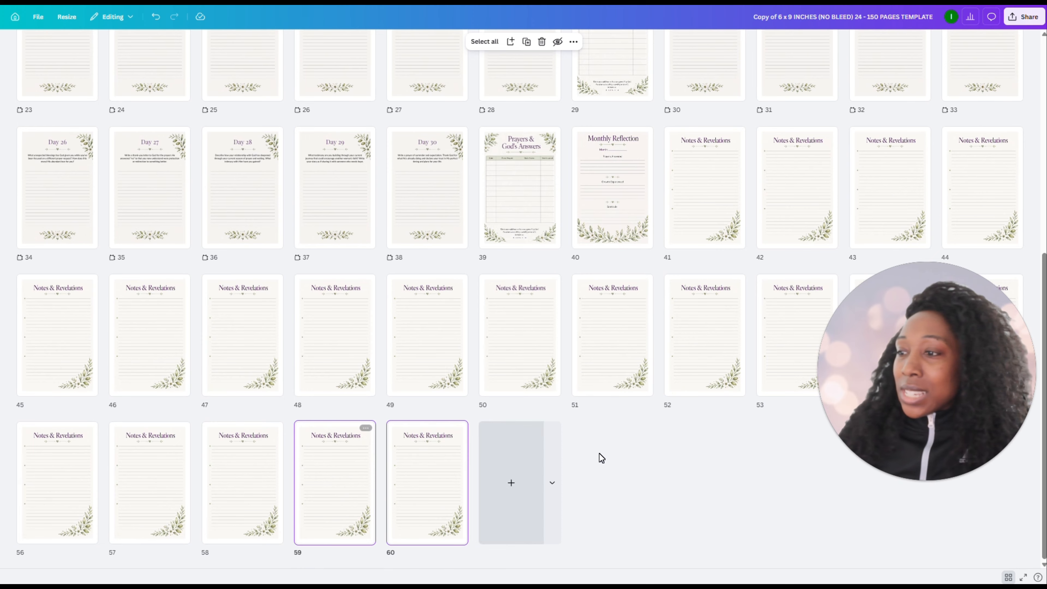
click(614, 452)
Open the title page in the editor and review the front pages and the first daily prompts page by page through Day 4
scroll(678, 332, up, 10)
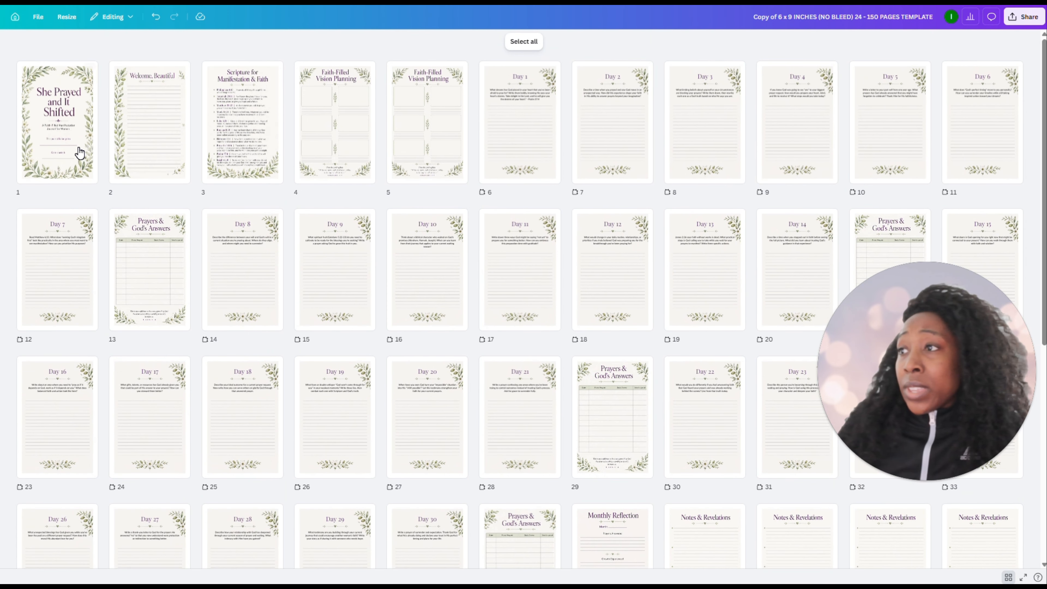
double_click(51, 128)
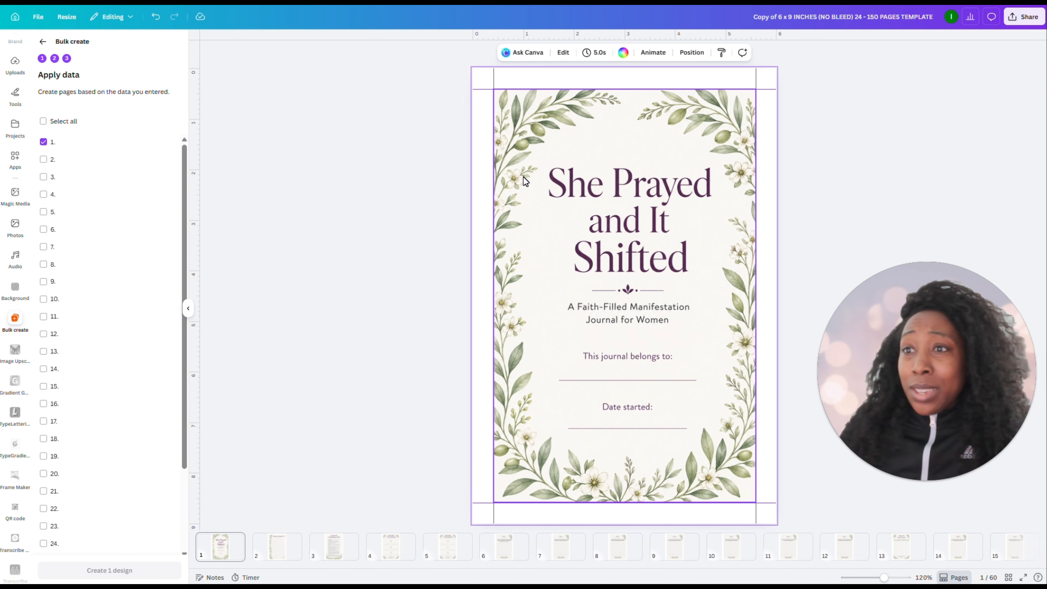
scroll(609, 274, down, 1)
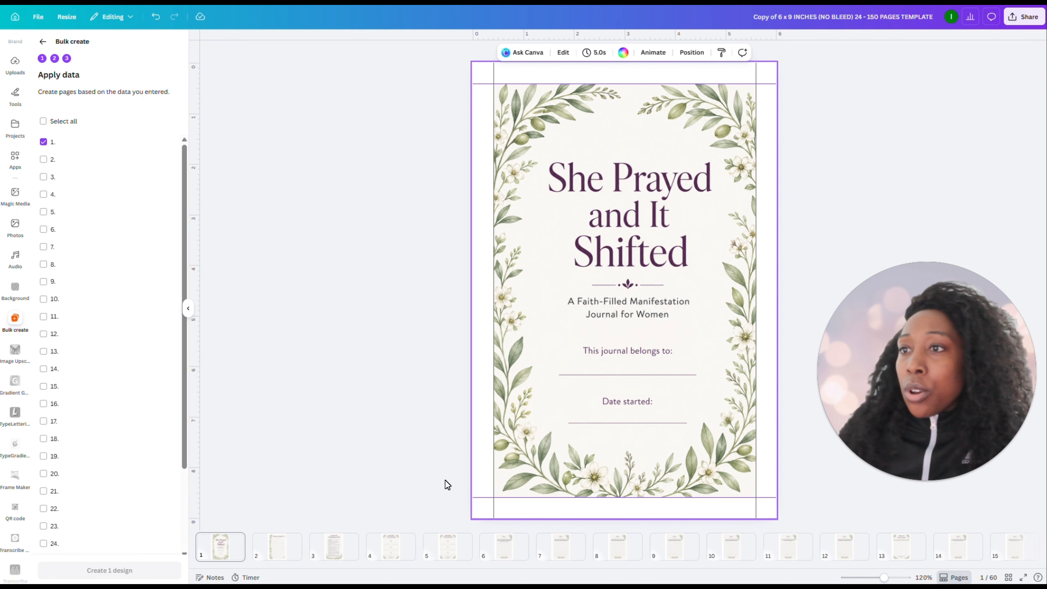
click(272, 554)
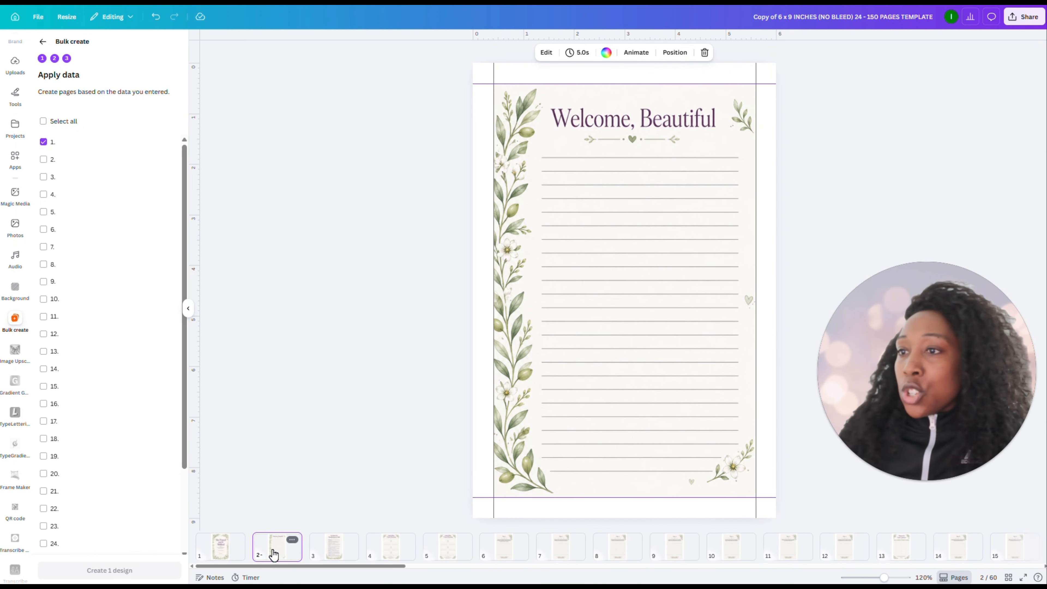
click(339, 550)
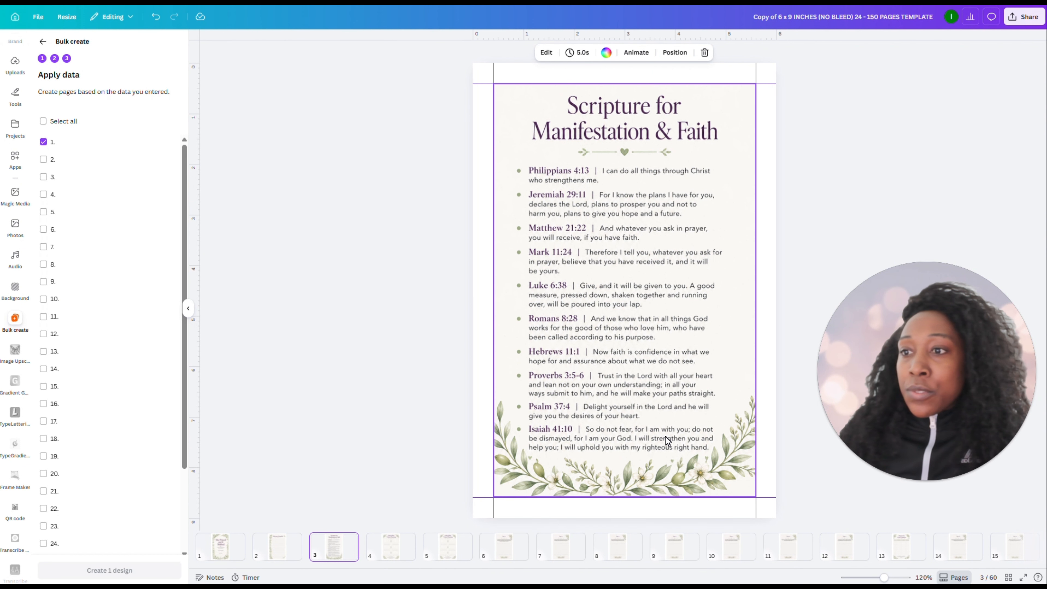
click(392, 549)
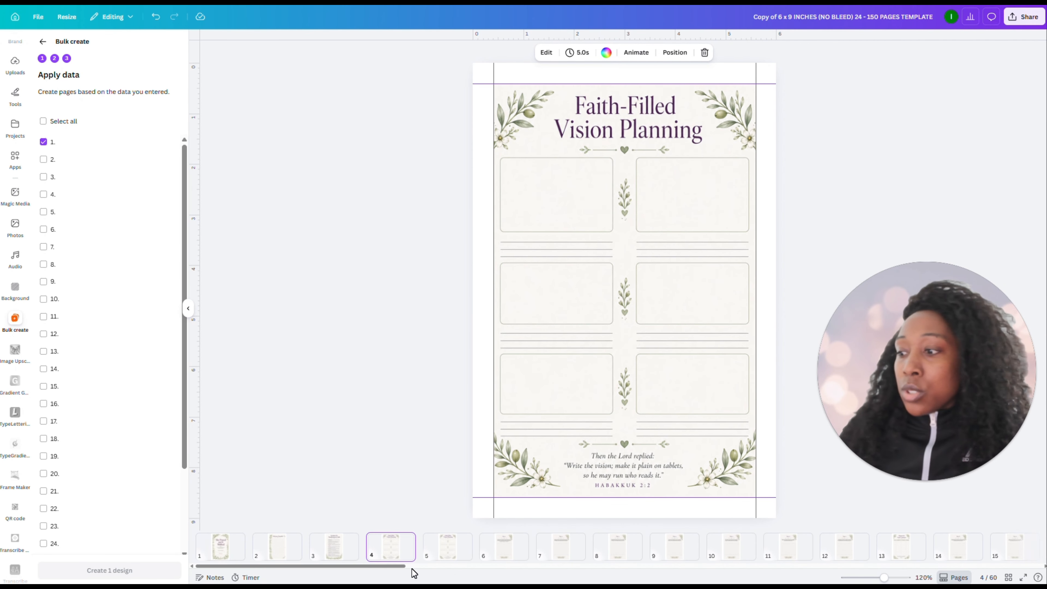
click(451, 549)
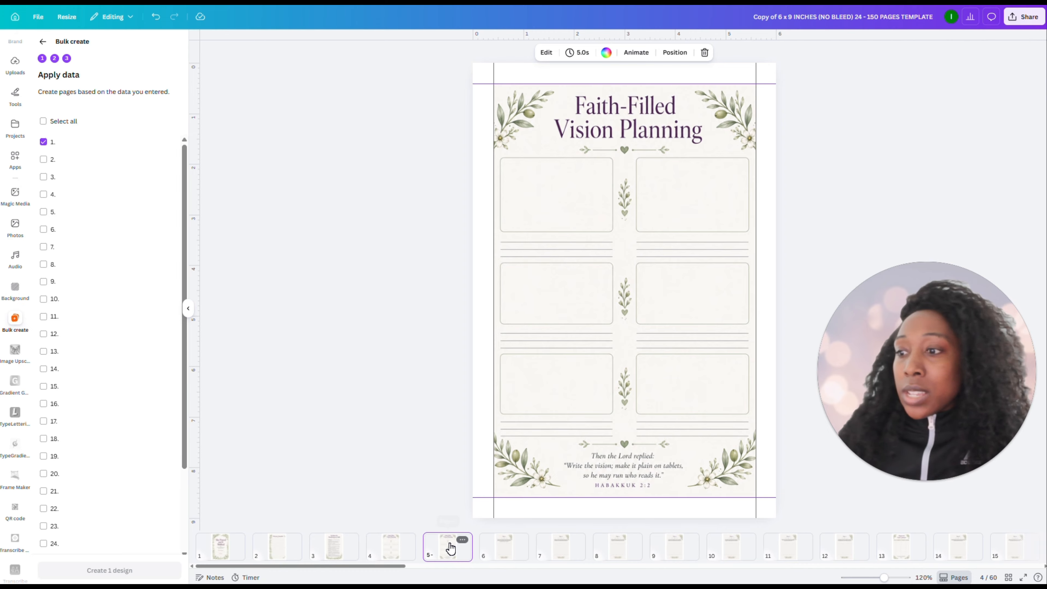
click(497, 551)
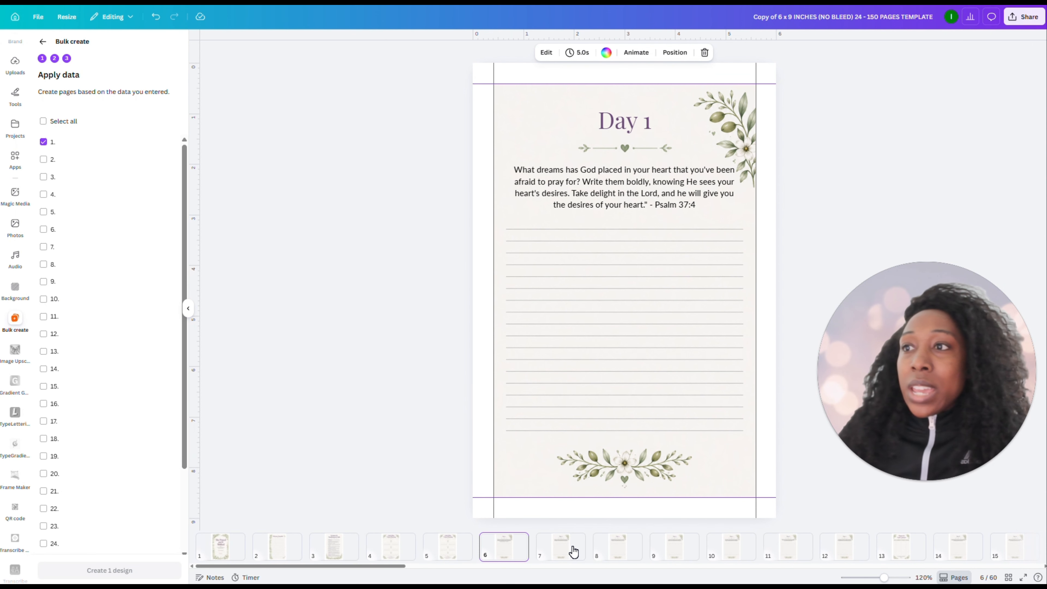
click(569, 553)
click(626, 553)
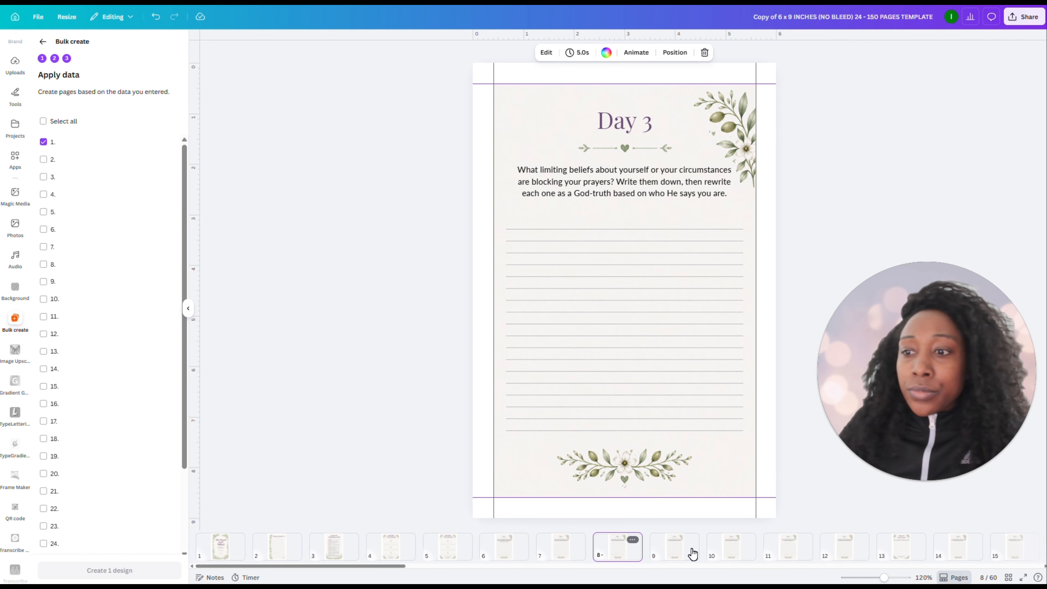
click(684, 553)
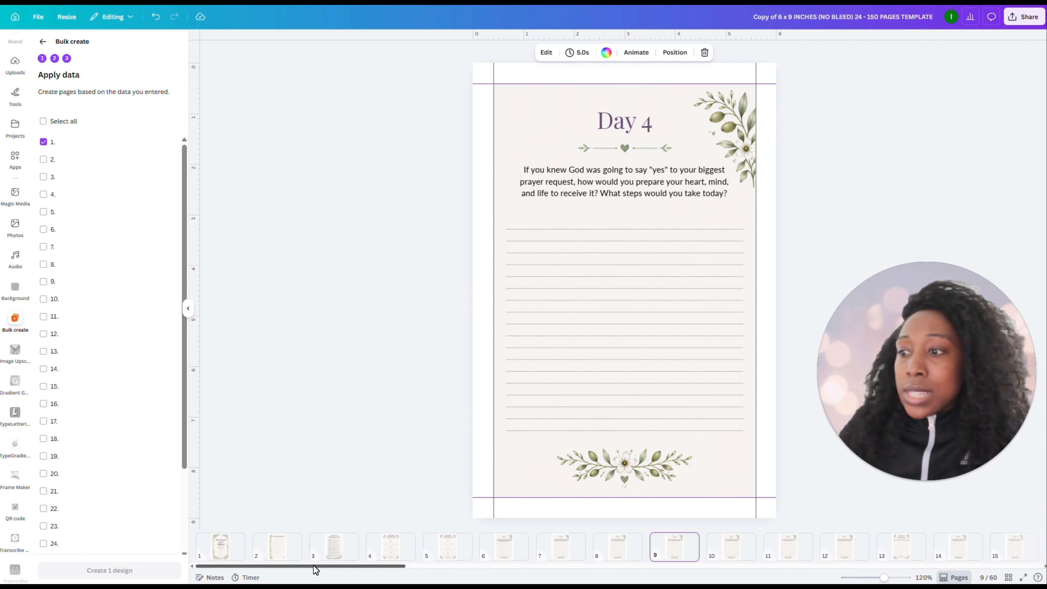
Check a mid-journal Prayers & God's Answers page, a late notes page and the Monthly Reflection page, and return to the page grid
drag(314, 565, 476, 566)
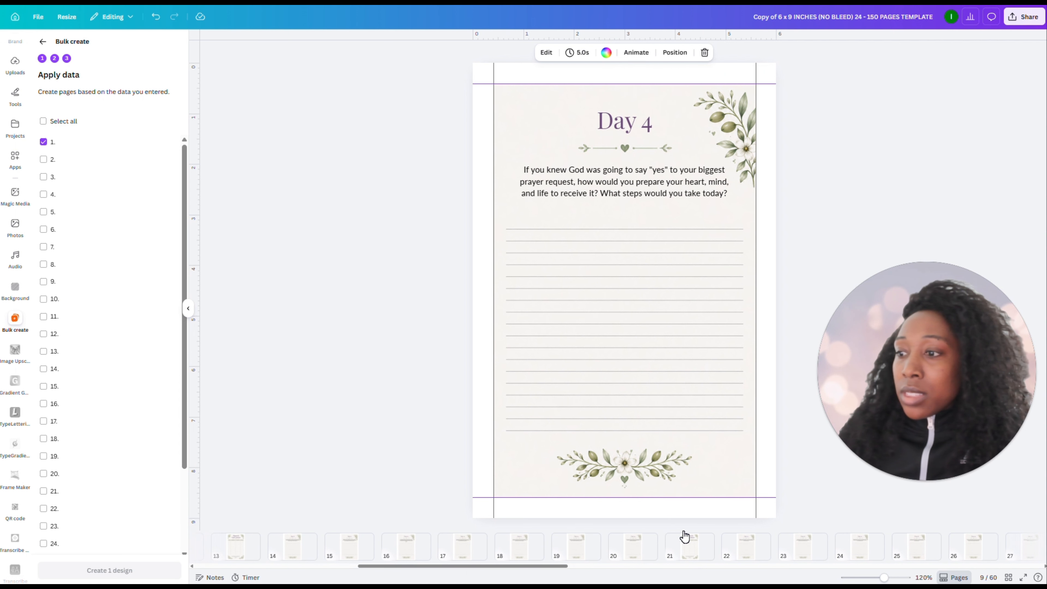
click(687, 550)
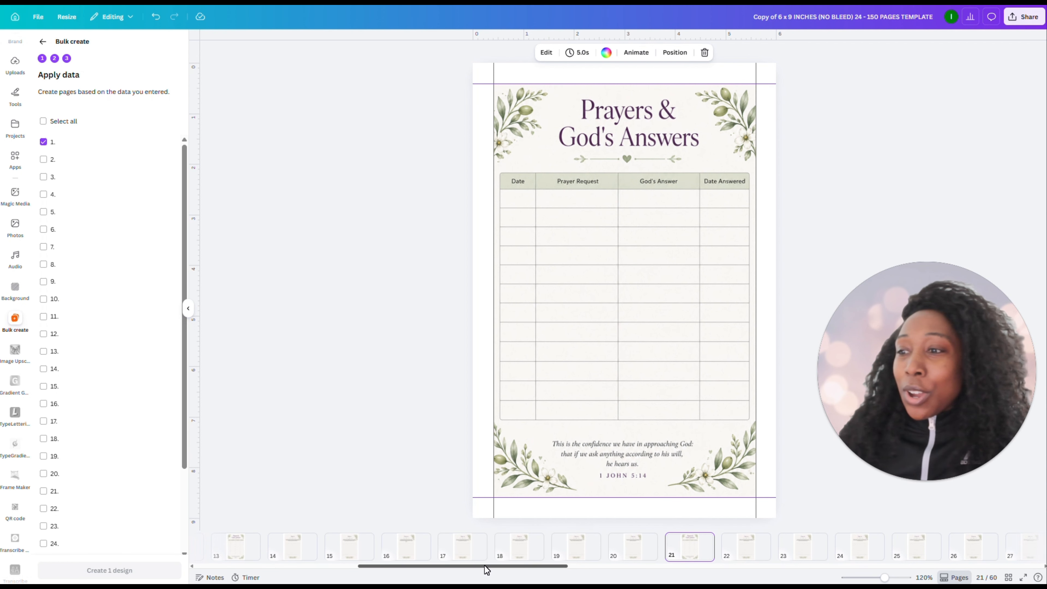
drag(835, 540, 223, 564)
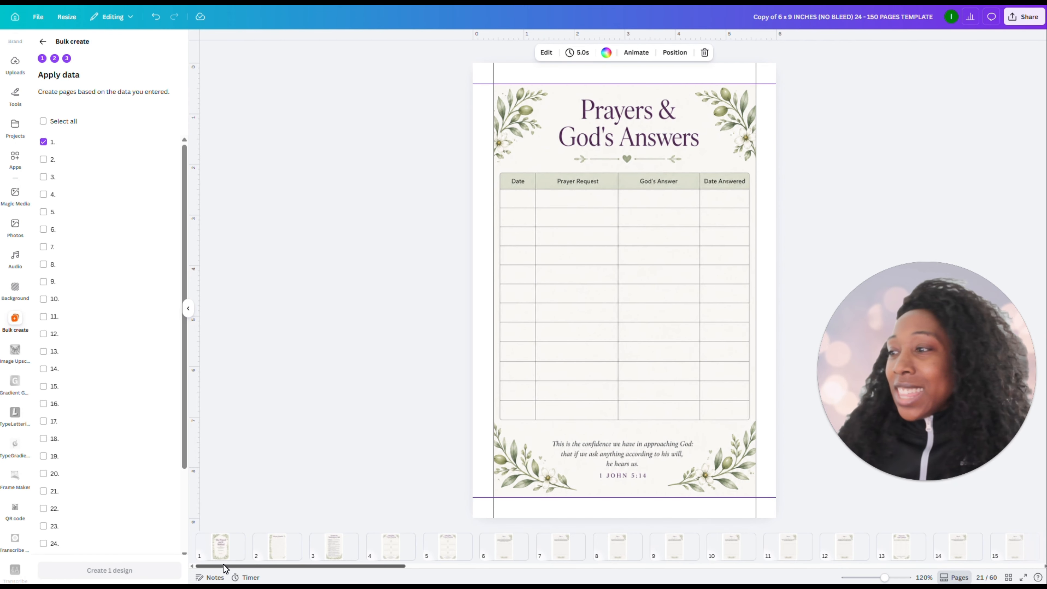
drag(223, 566, 965, 568)
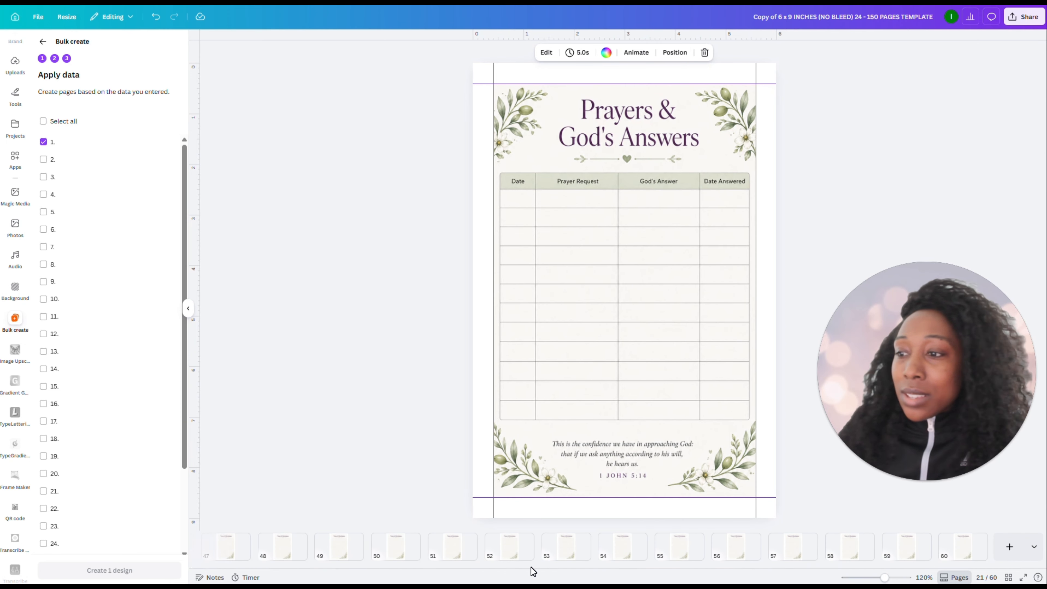
click(850, 556)
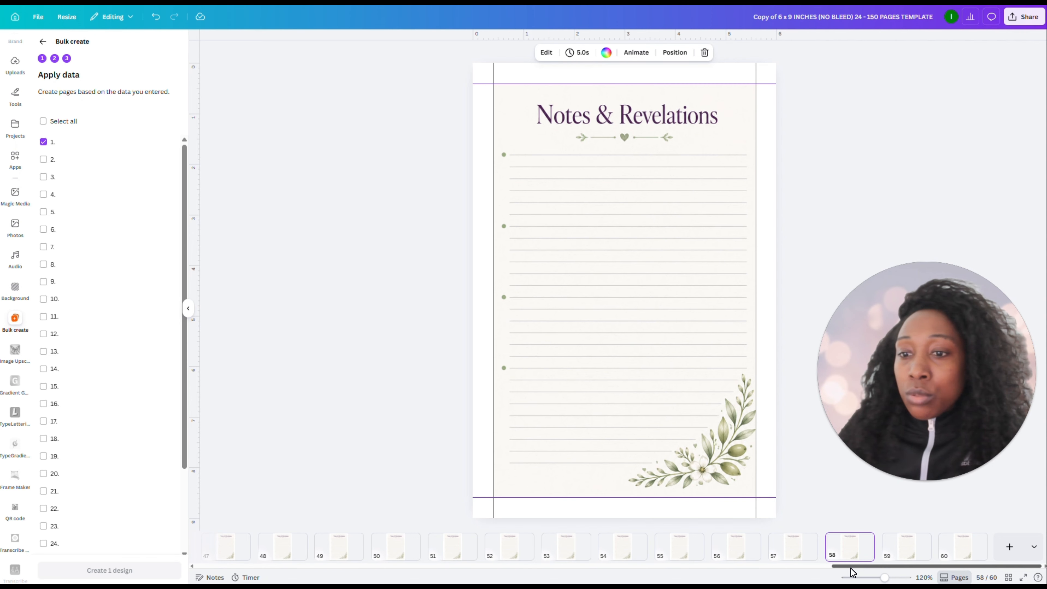
drag(852, 567, 619, 568)
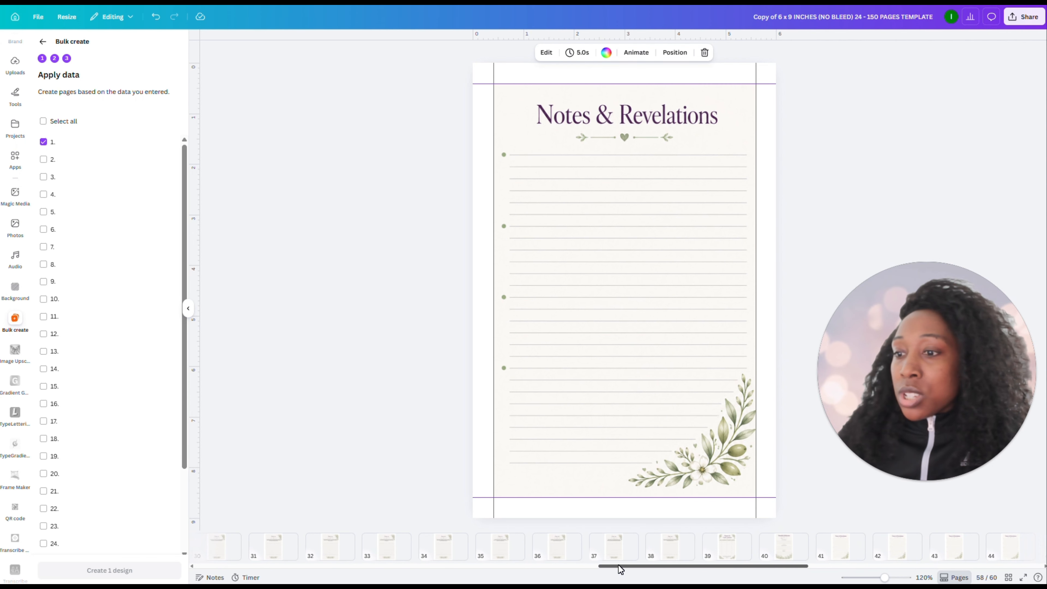
click(740, 554)
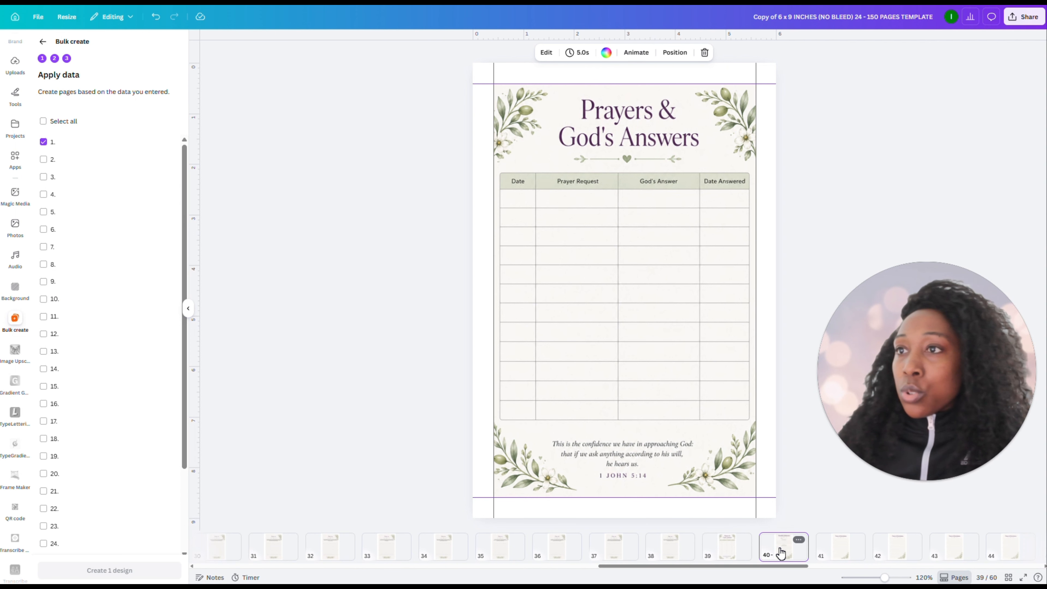
click(781, 554)
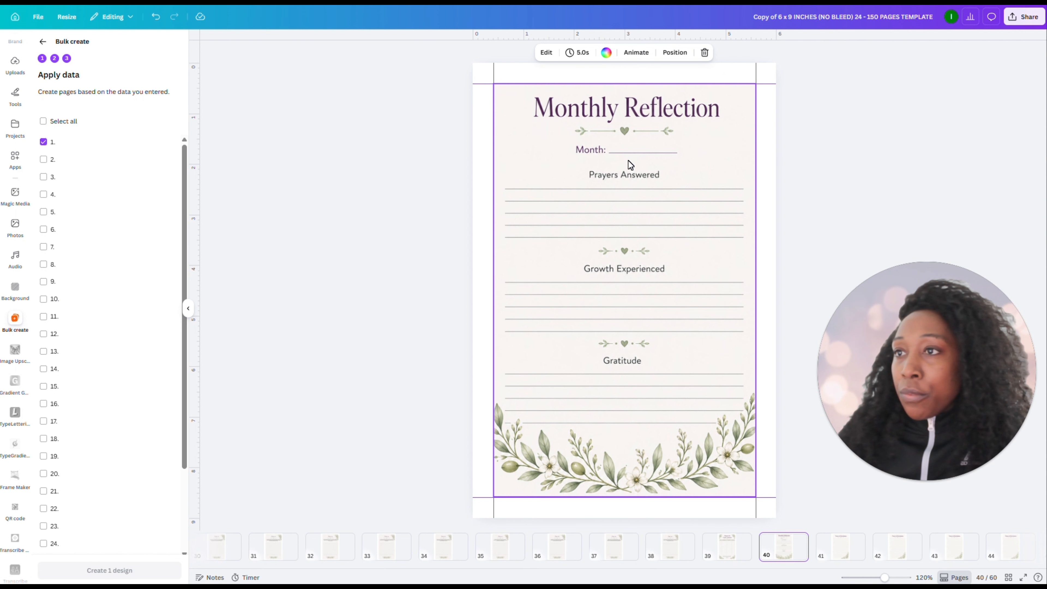
click(724, 555)
click(783, 549)
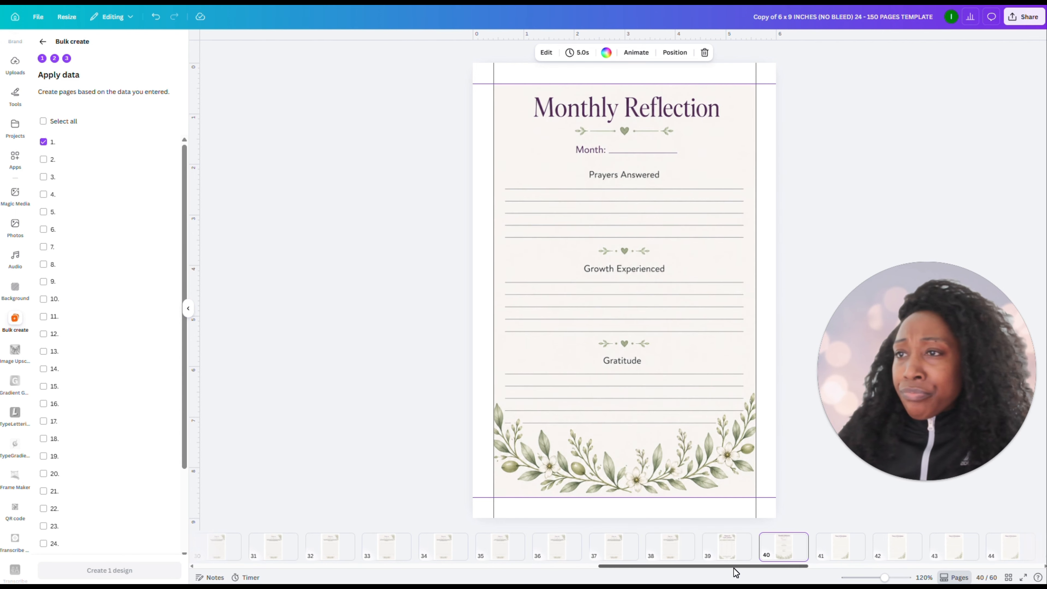
click(1007, 578)
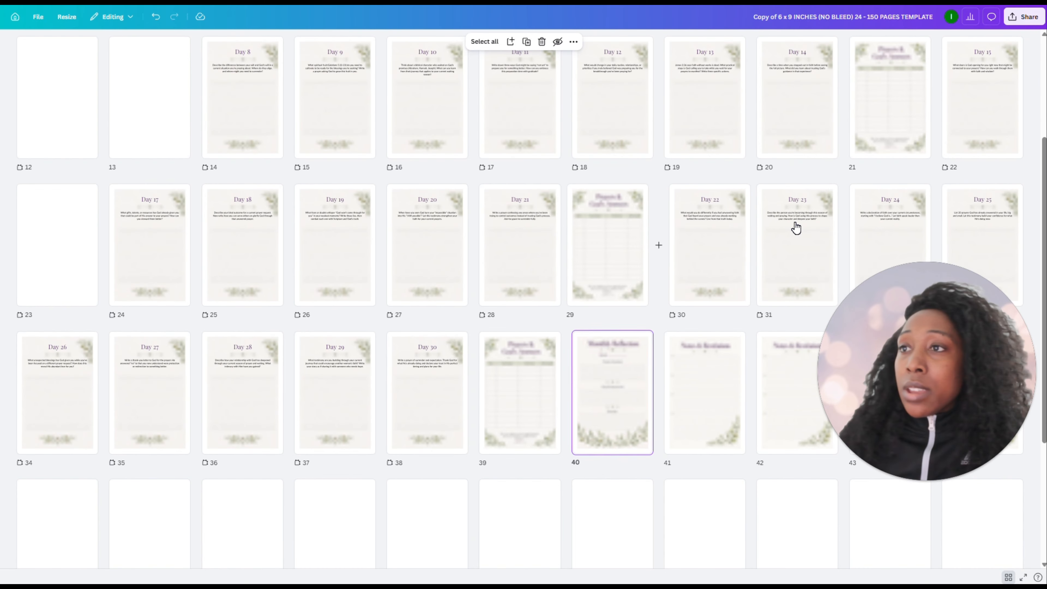
Switch to the journal plan web page and copy the ChatGPT / DALL-E prompt from its Cover Design Direction section
key(ctrl+Tab)
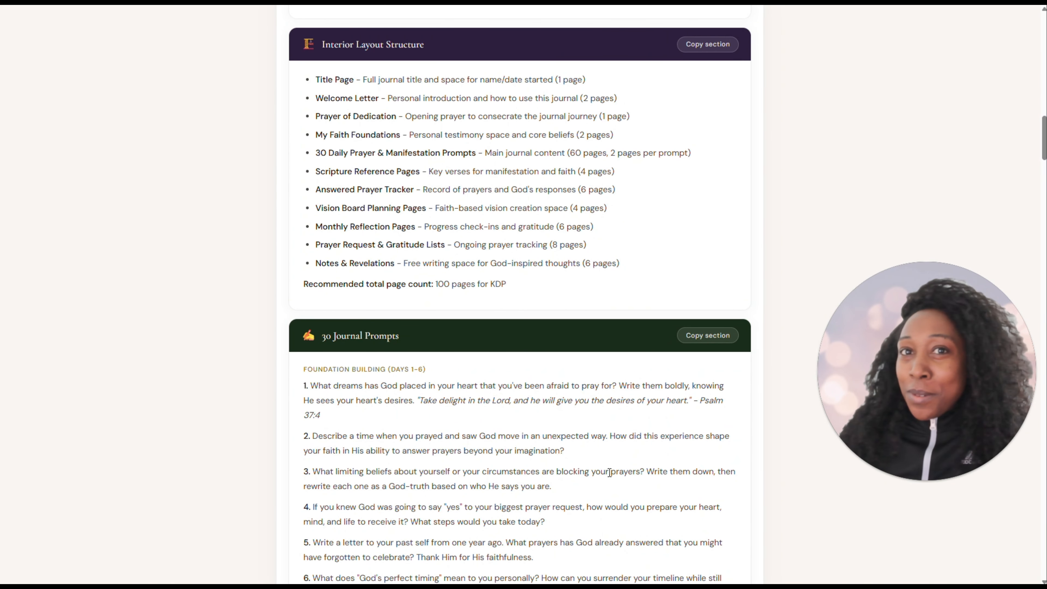
scroll(586, 439, up, 10)
scroll(496, 355, down, 8)
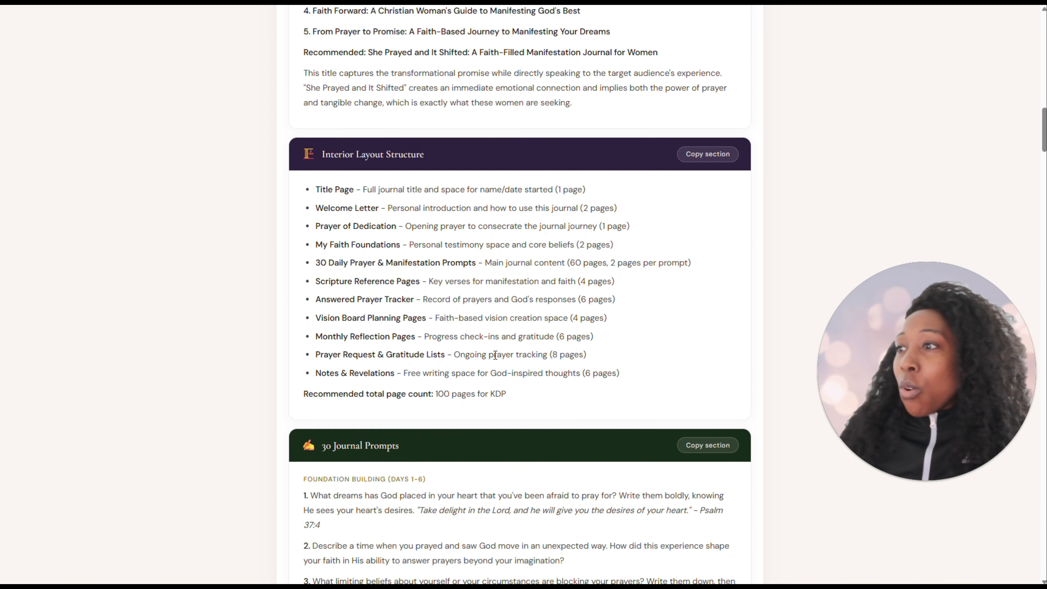
scroll(493, 354, down, 20)
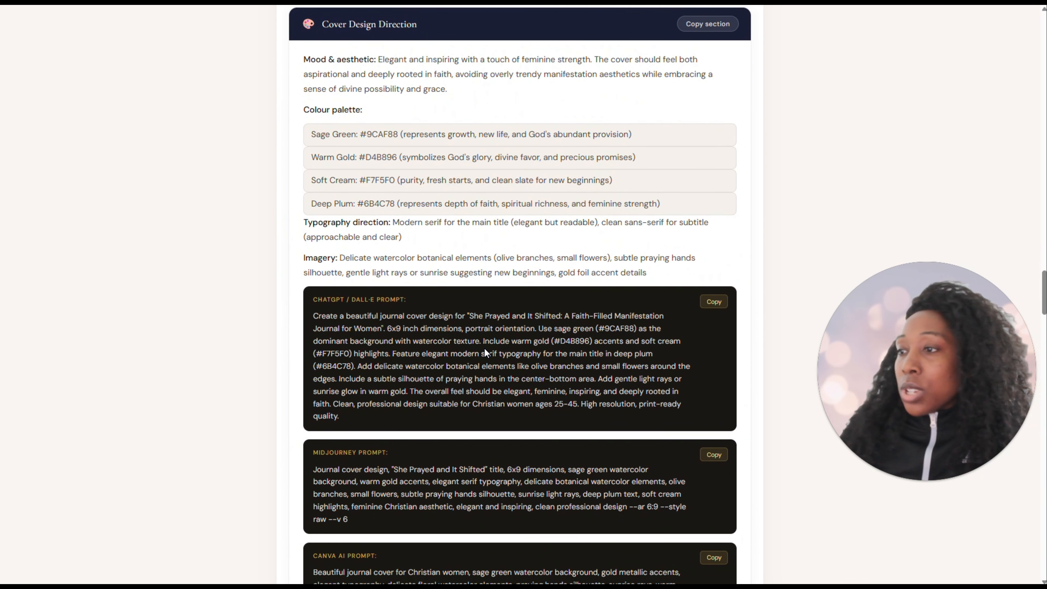
scroll(364, 243, down, 2)
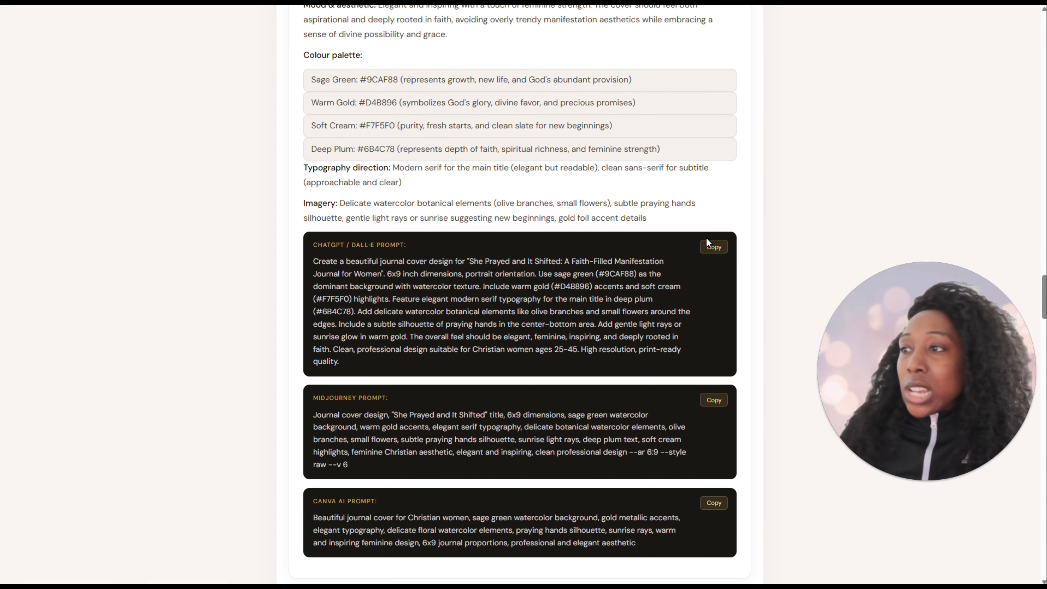
click(707, 244)
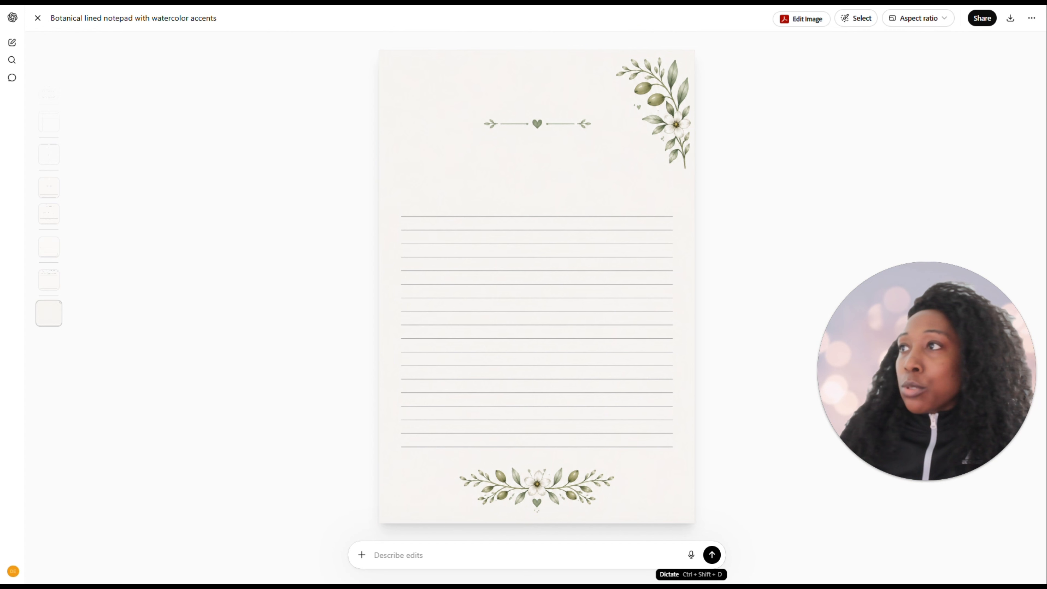
Close the enlarged image in ChatGPT and submit the copied "She Prayed and It Shifted" cover prompt in the chat
click(38, 18)
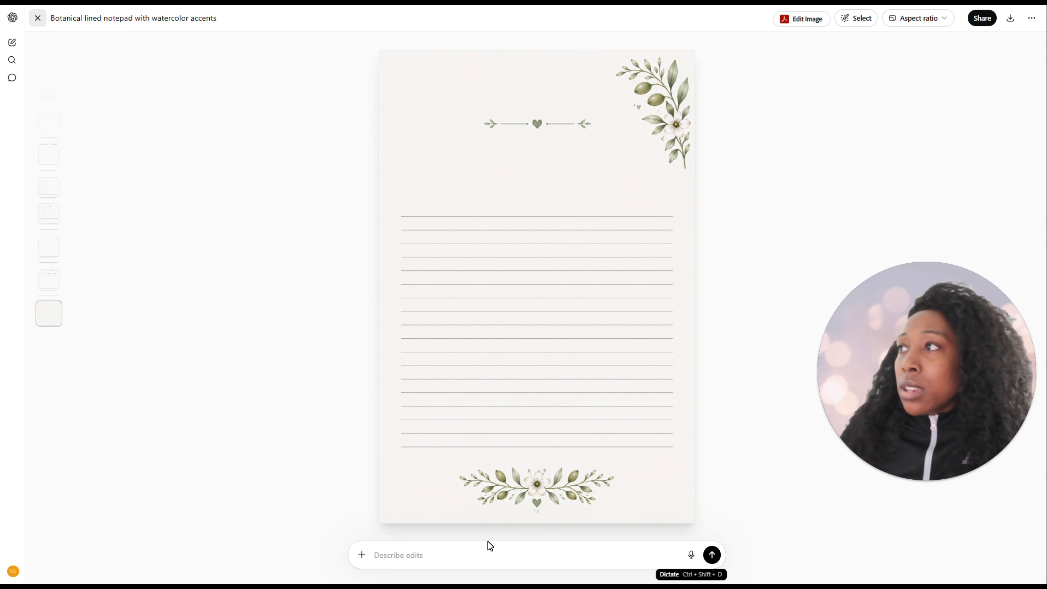
key(ctrl+v)
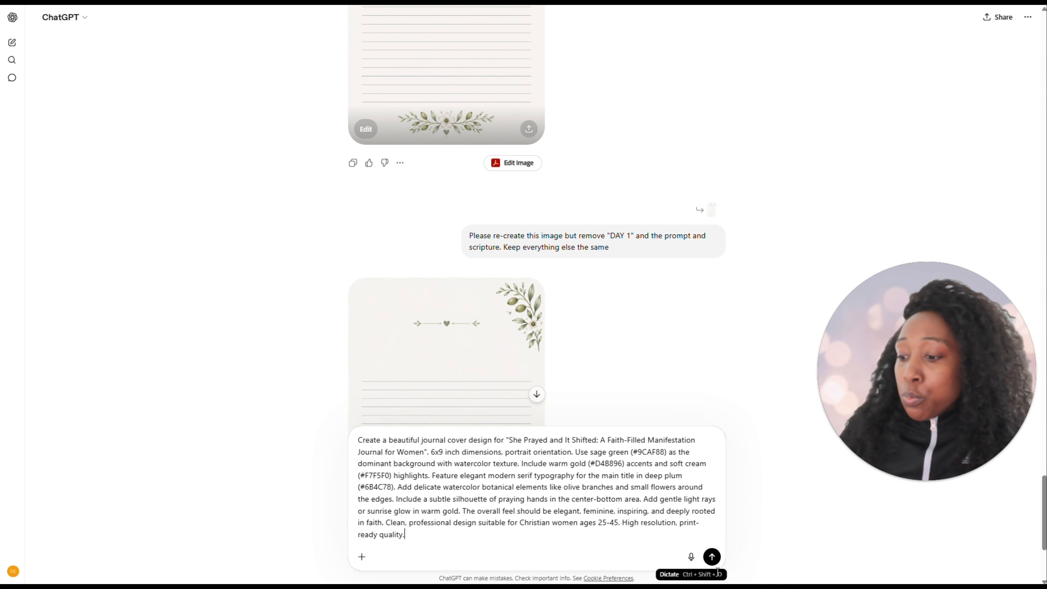
click(711, 557)
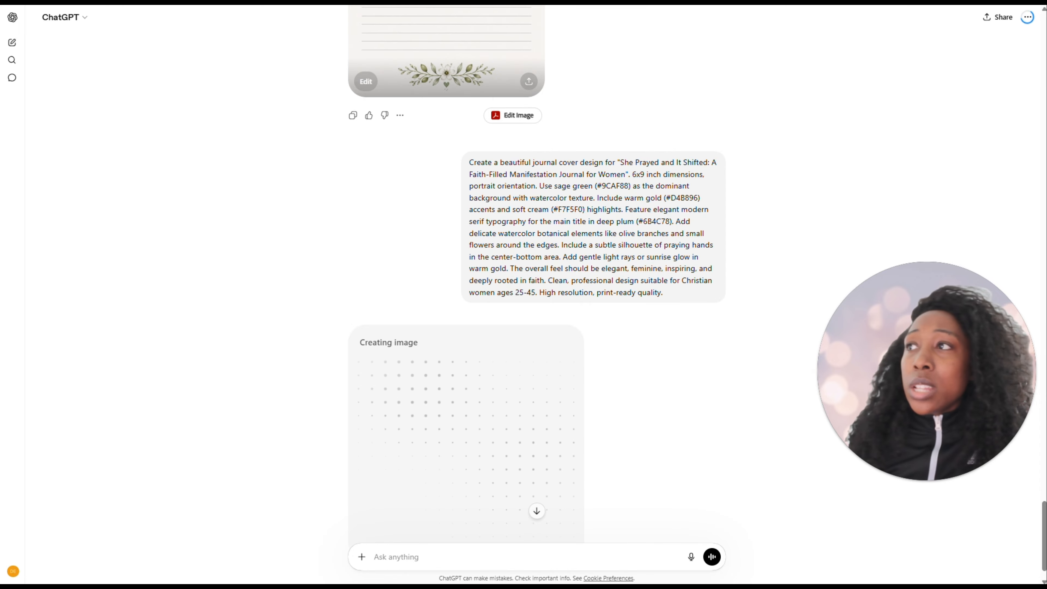
Copy the Canva AI prompt from the journal plan page and submit it to Canva AI to generate a journal cover
key(ctrl+Tab)
scroll(497, 274, down, 3)
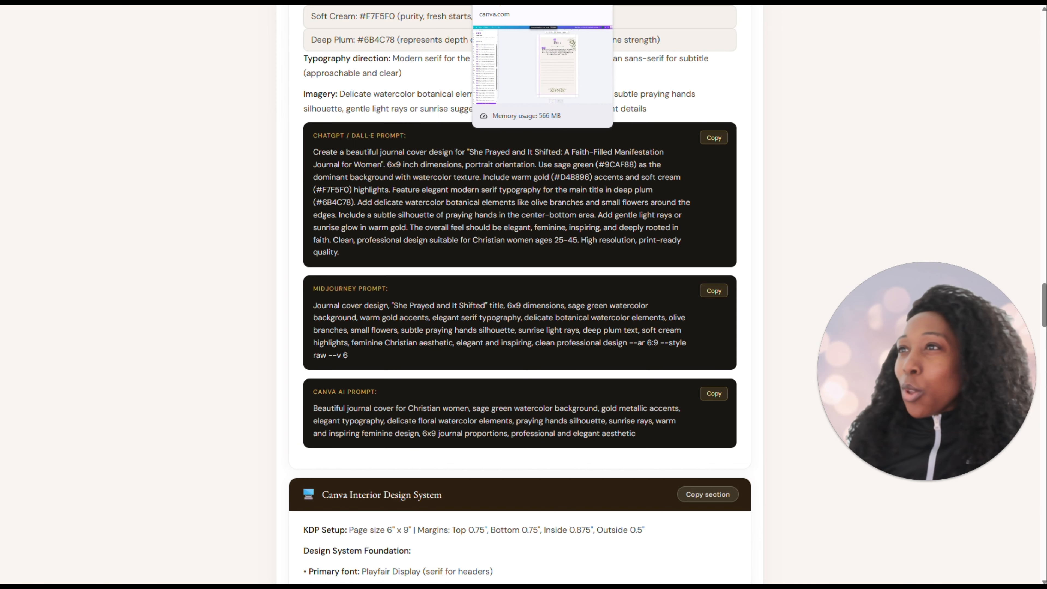
click(412, 2)
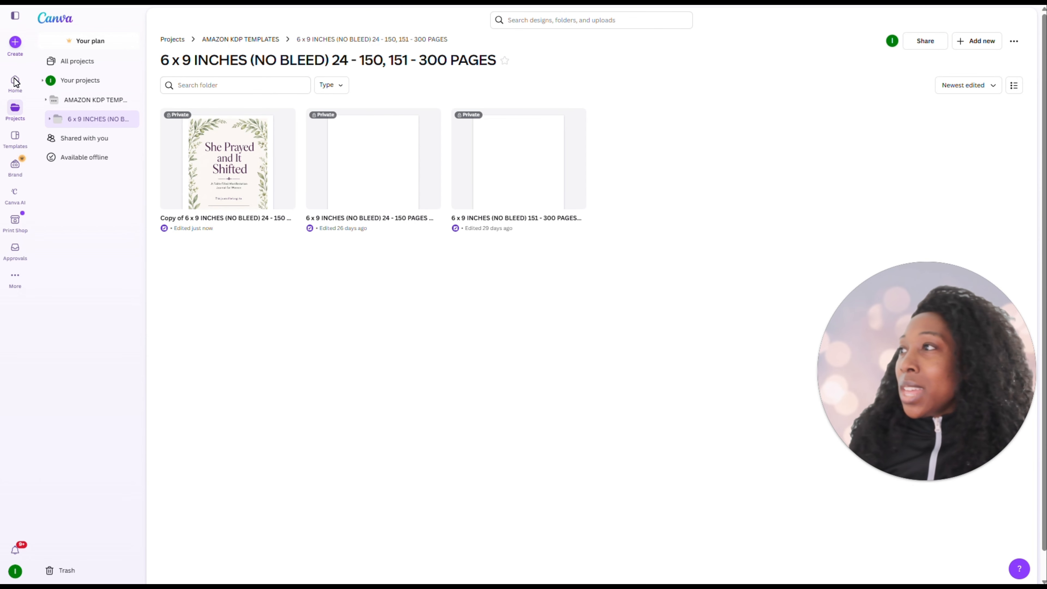
click(8, 197)
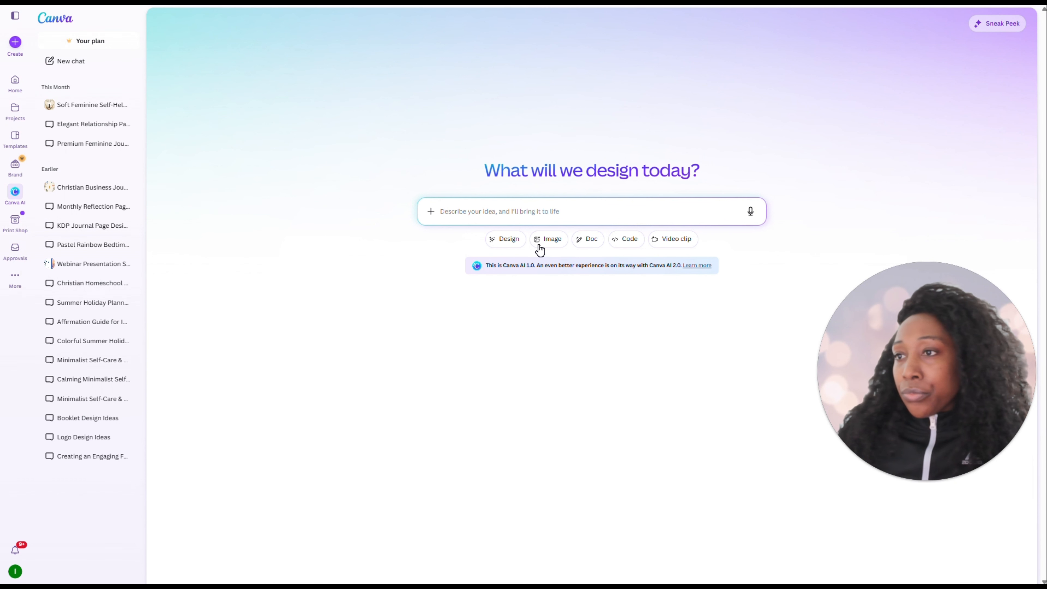
key(ctrl+v)
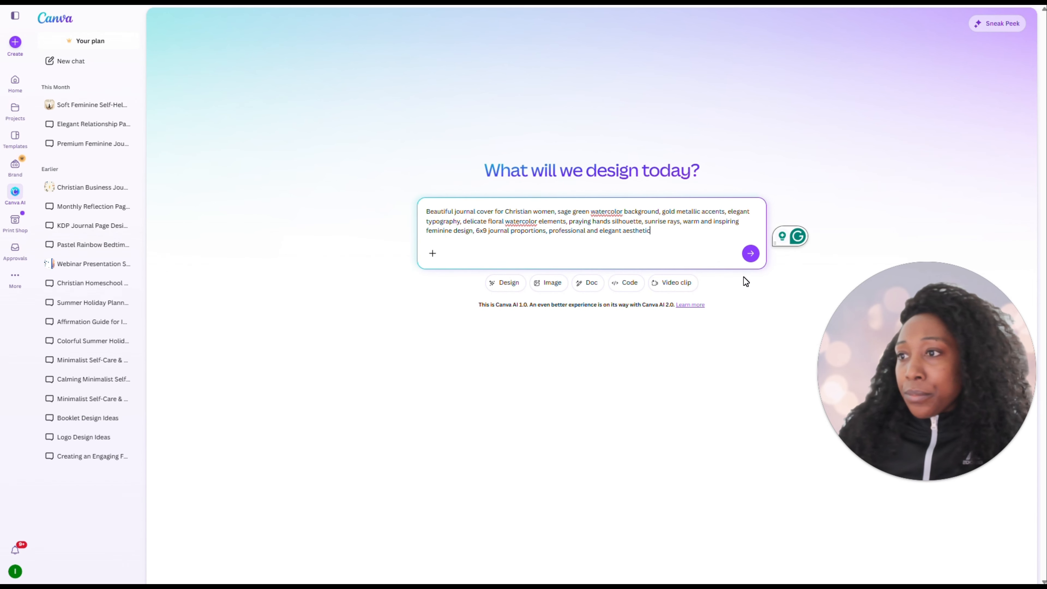
click(751, 254)
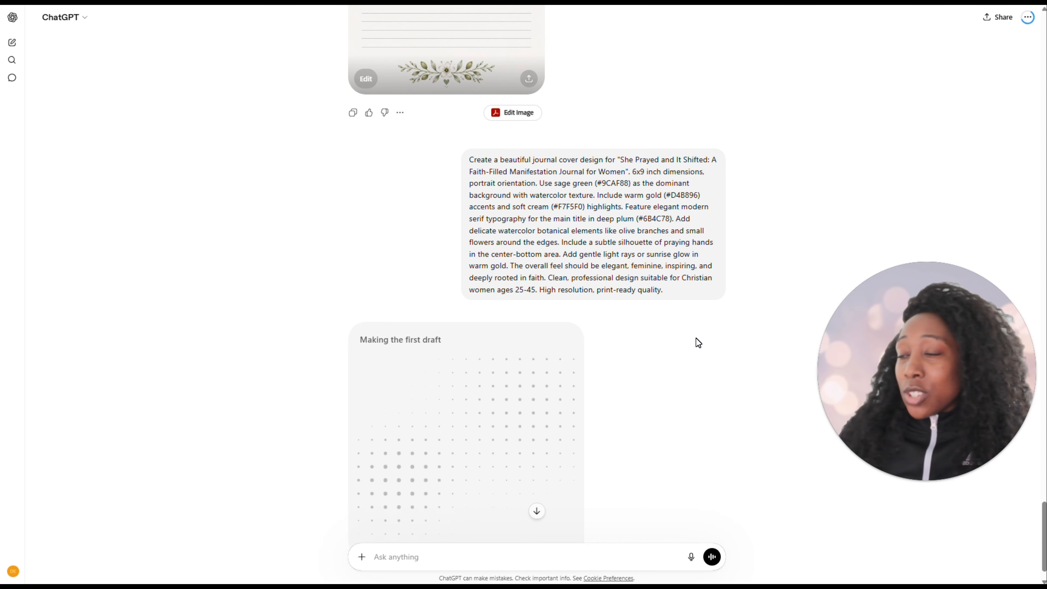
Enlarge the generated "She Prayed and It Shifted" cover in ChatGPT, download it, and return to the chat
scroll(696, 337, down, 1)
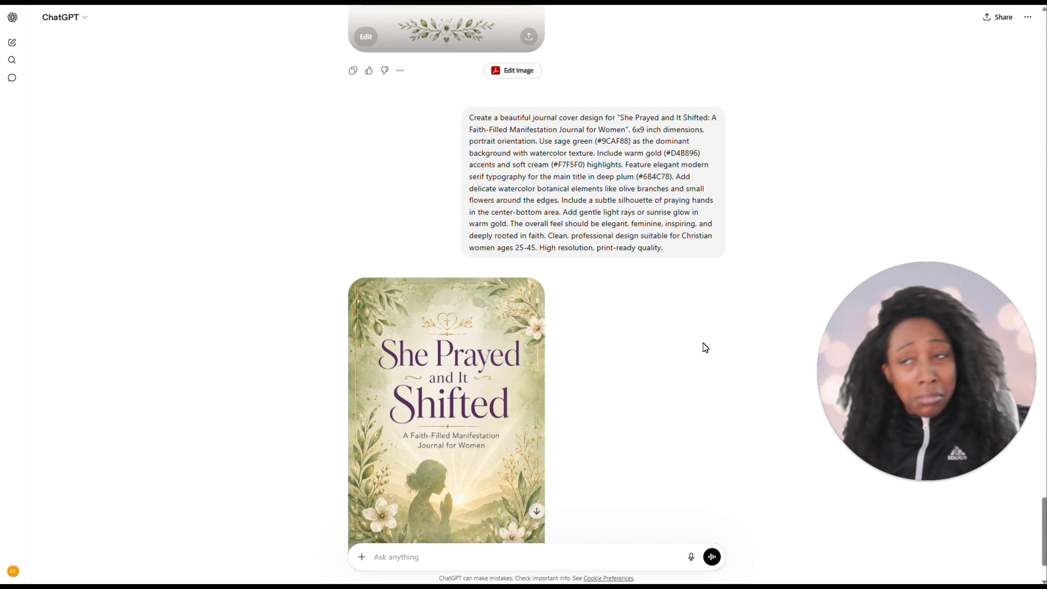
scroll(636, 273, down, 2)
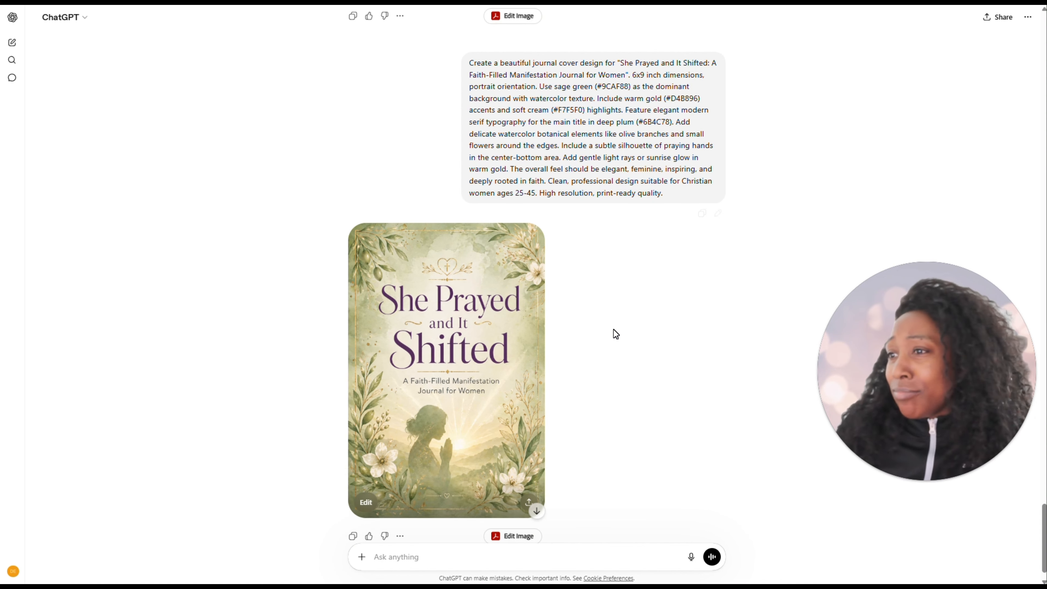
click(461, 369)
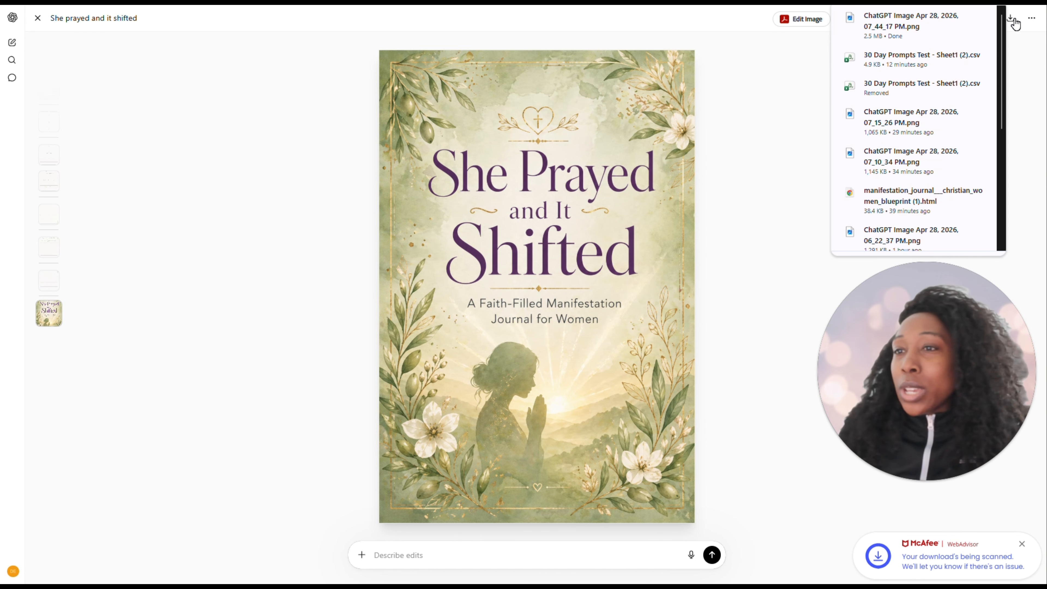
click(38, 17)
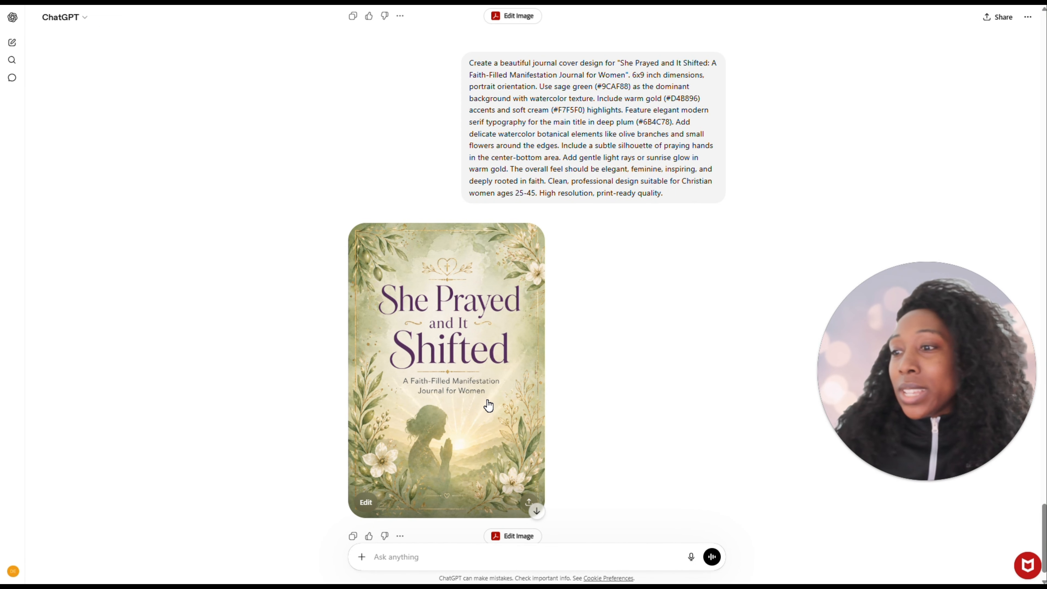
scroll(480, 392, down, 1)
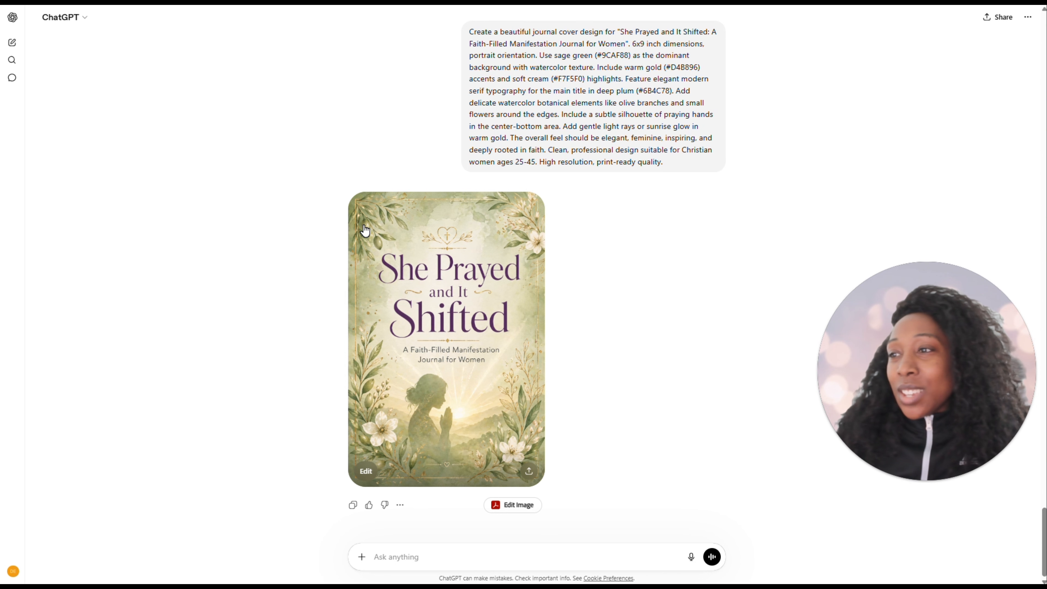
click(400, 505)
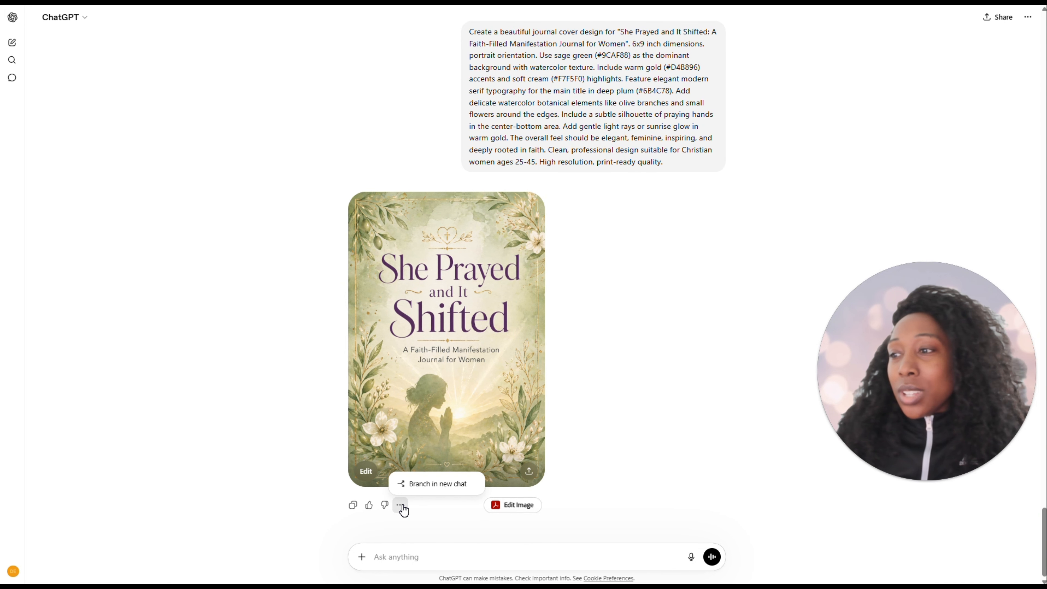
click(416, 527)
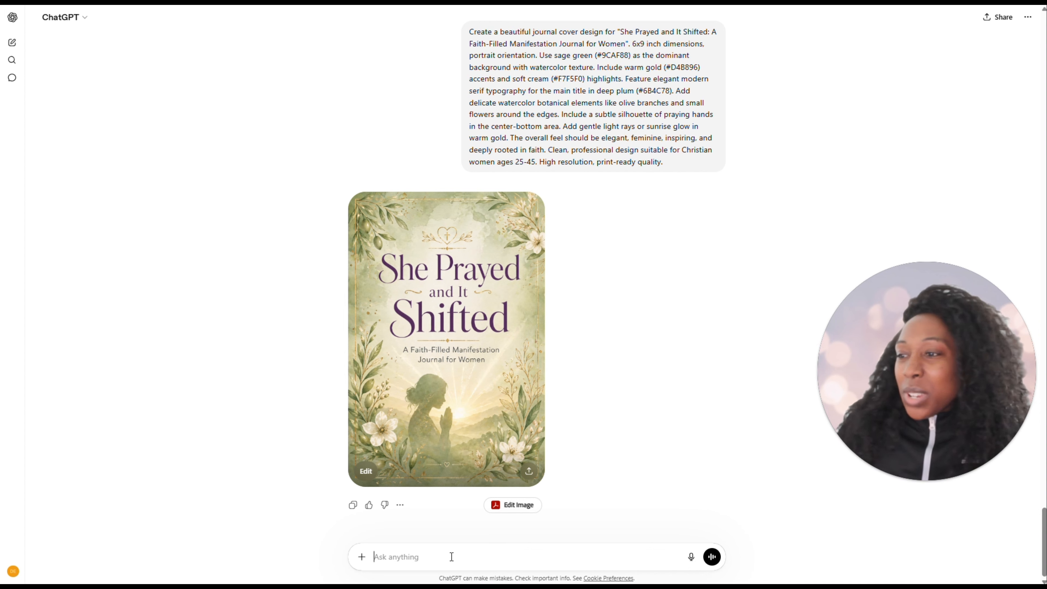
key(ctrl+v)
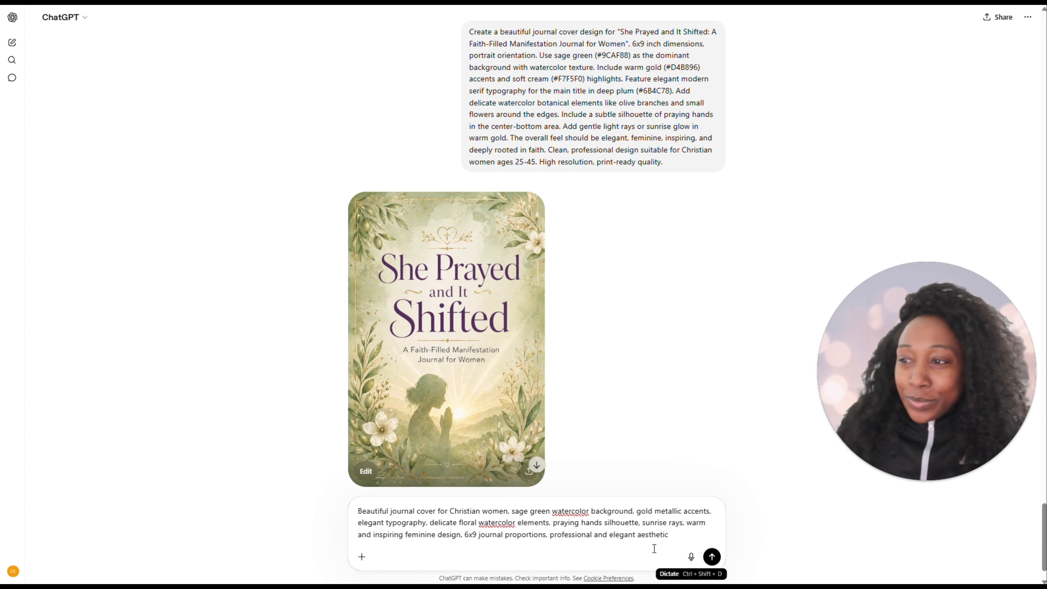
key(ctrl+a)
key(BackSpace)
Copy the previously sent "She Prayed and It Shifted" cover prompt in the chat and submit it again for another version
click(703, 182)
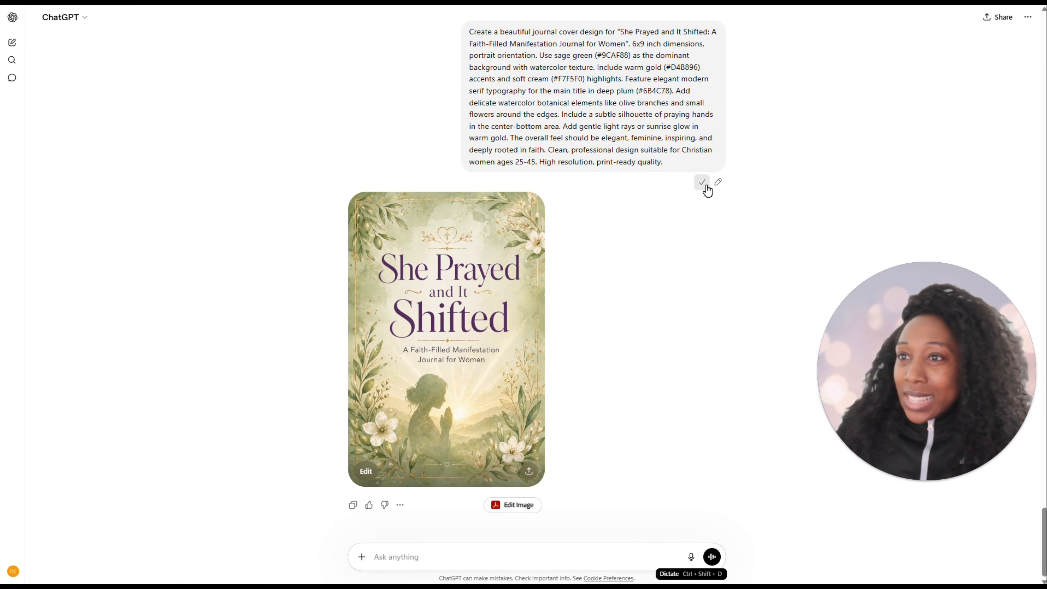
click(483, 556)
key(ctrl+v)
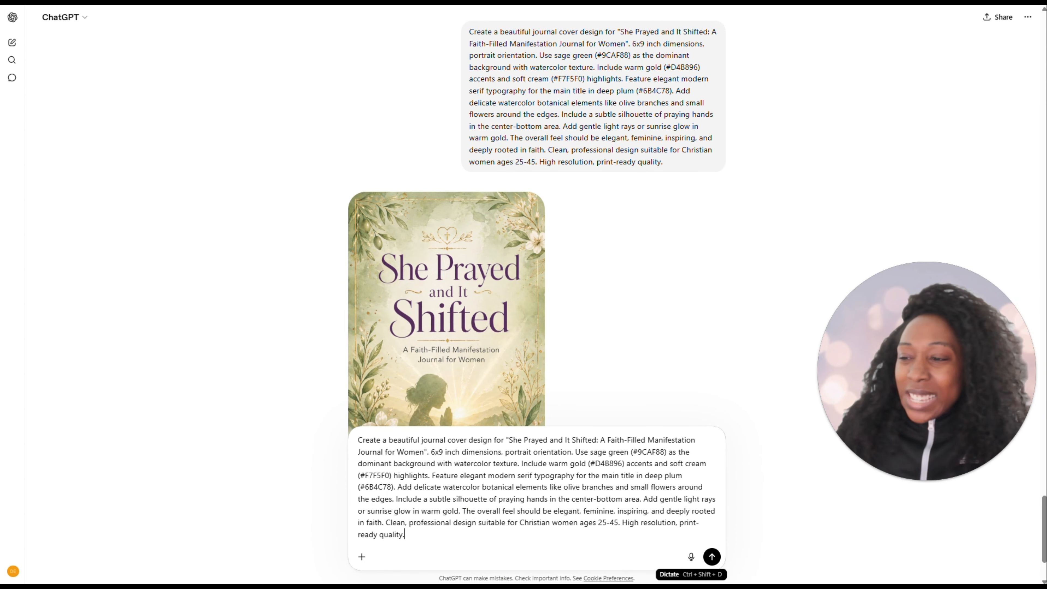
click(717, 567)
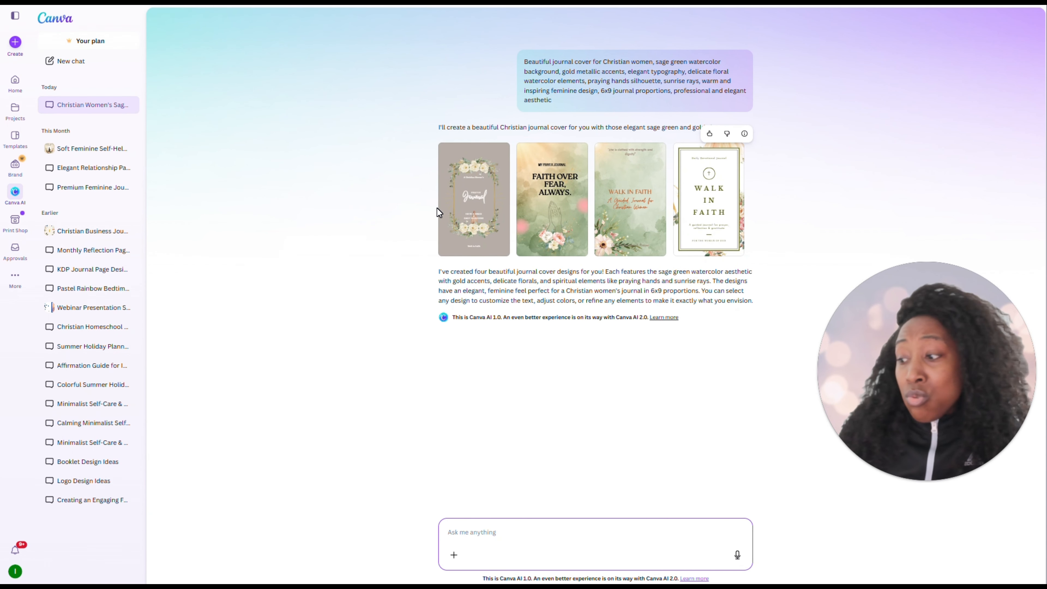
Switch to Canva AI and preview each of the four generated journal cover designs at large size
mouse_move(472, 211)
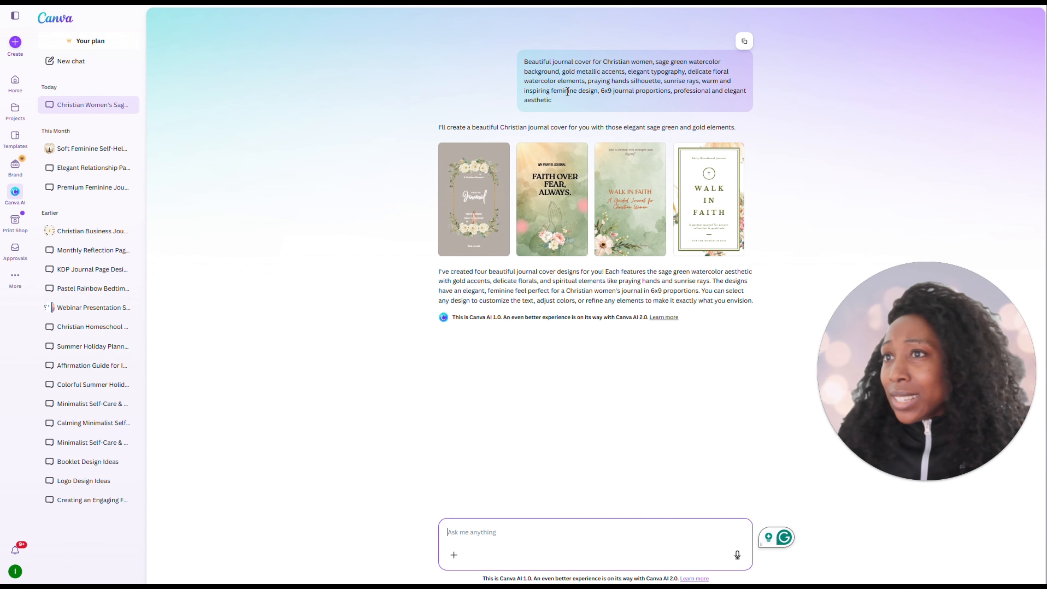
click(476, 206)
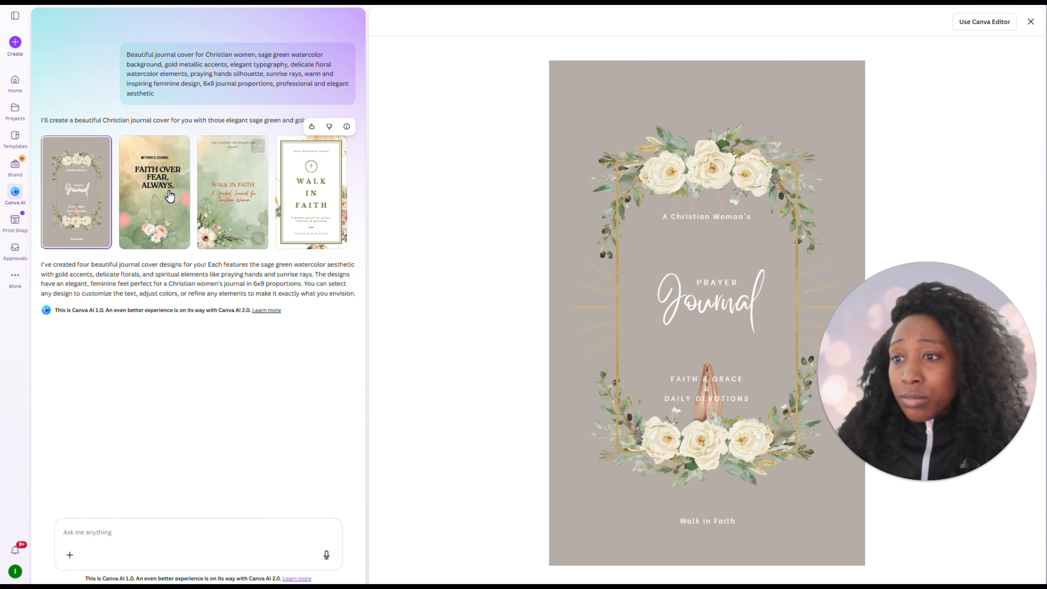
click(165, 198)
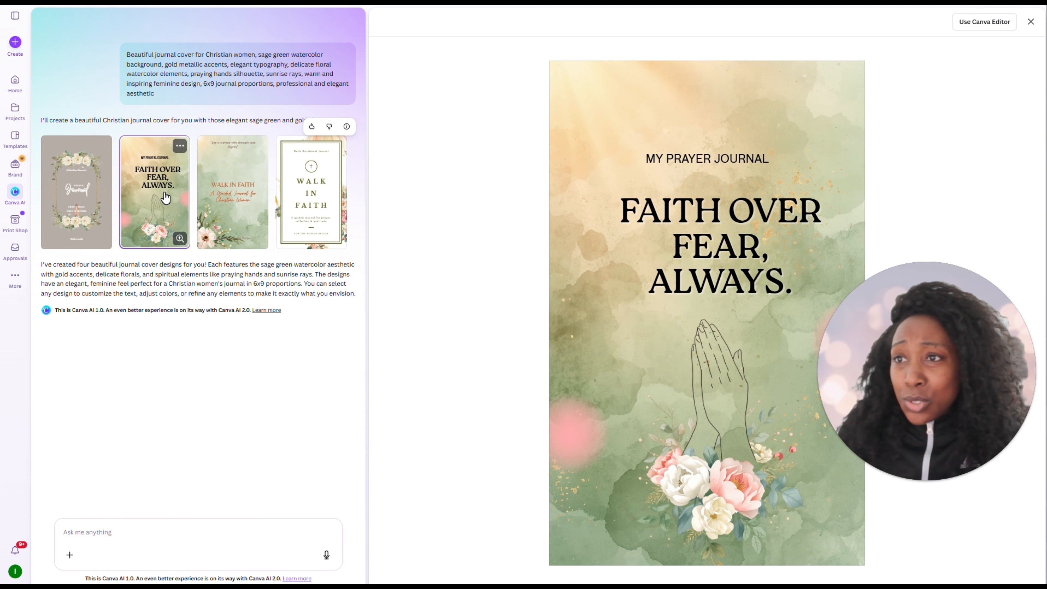
click(223, 203)
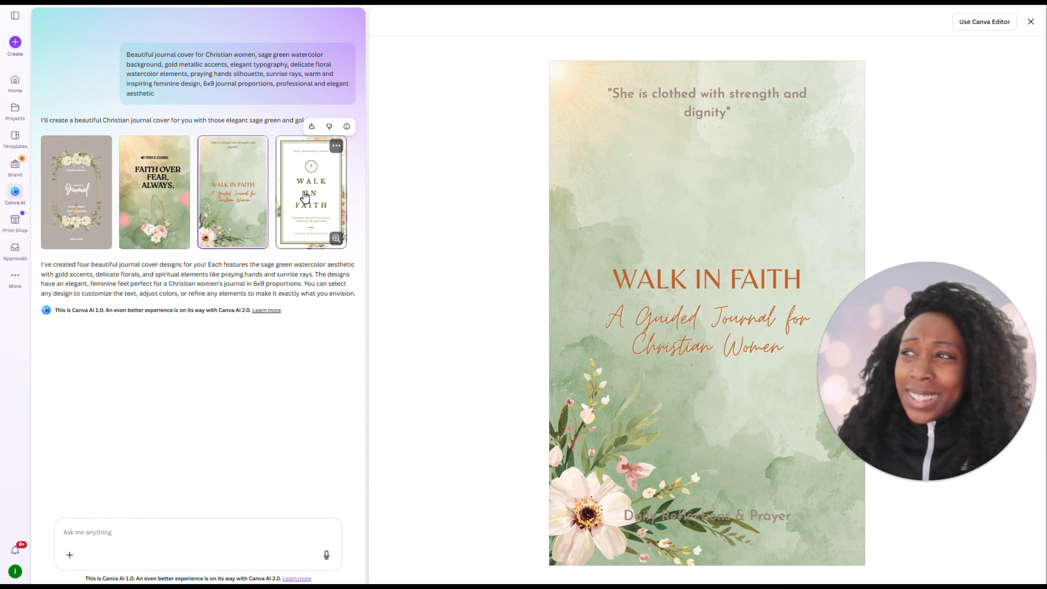
click(305, 199)
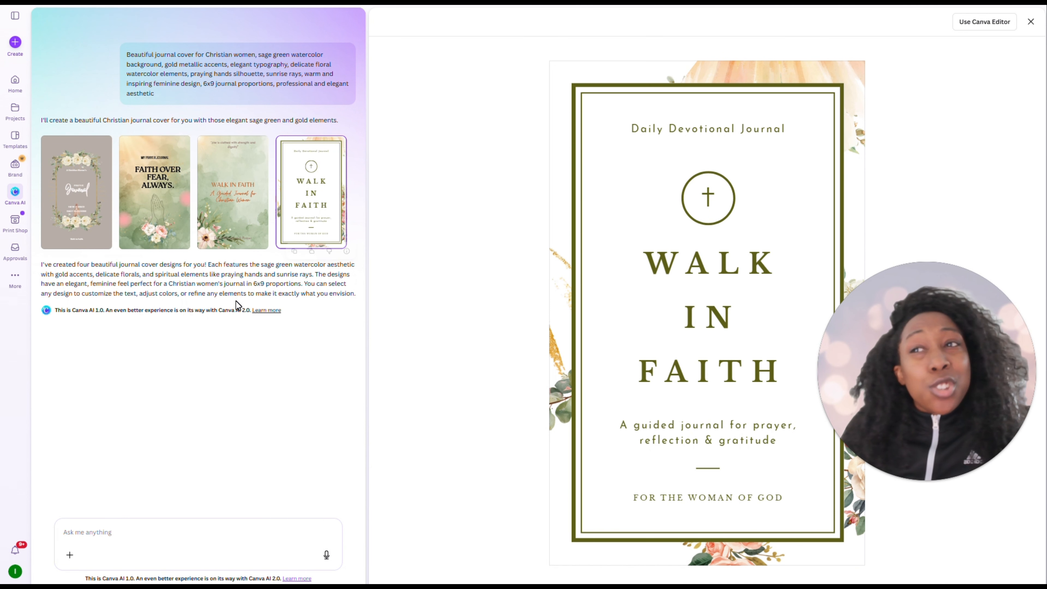
click(141, 194)
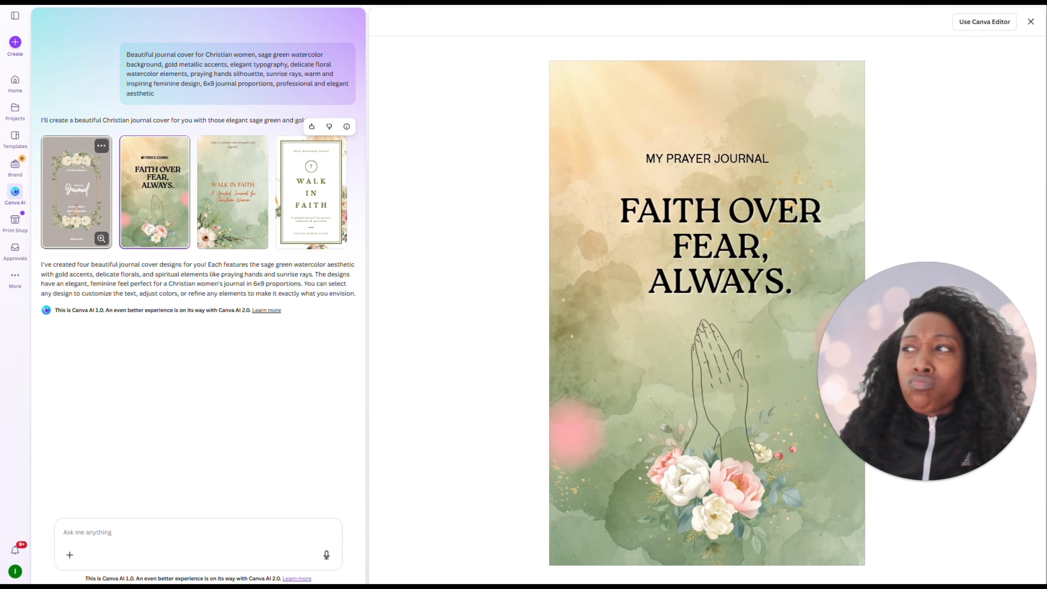
click(76, 194)
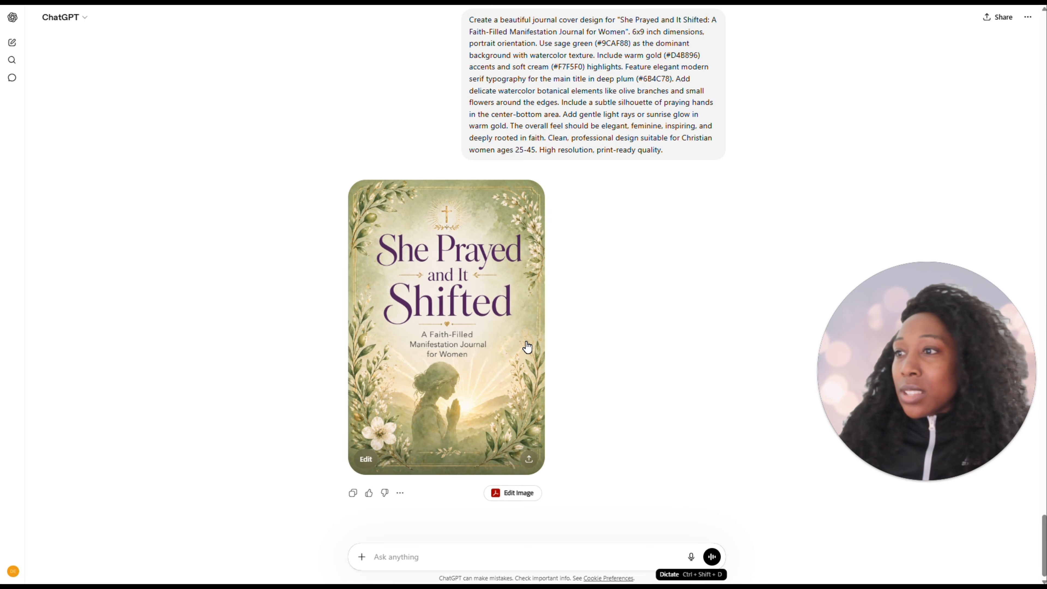
Return to ChatGPT, compare the two generated "She Prayed and It Shifted" covers, and enlarge the second version
scroll(527, 347, up, 8)
scroll(527, 347, down, 7)
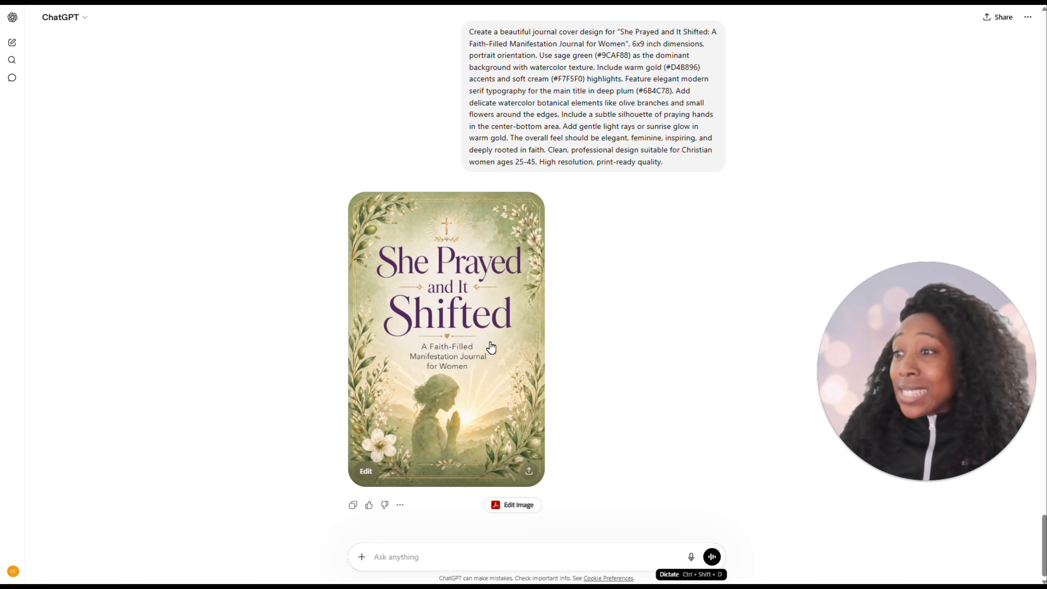
scroll(492, 348, up, 5)
scroll(493, 338, down, 5)
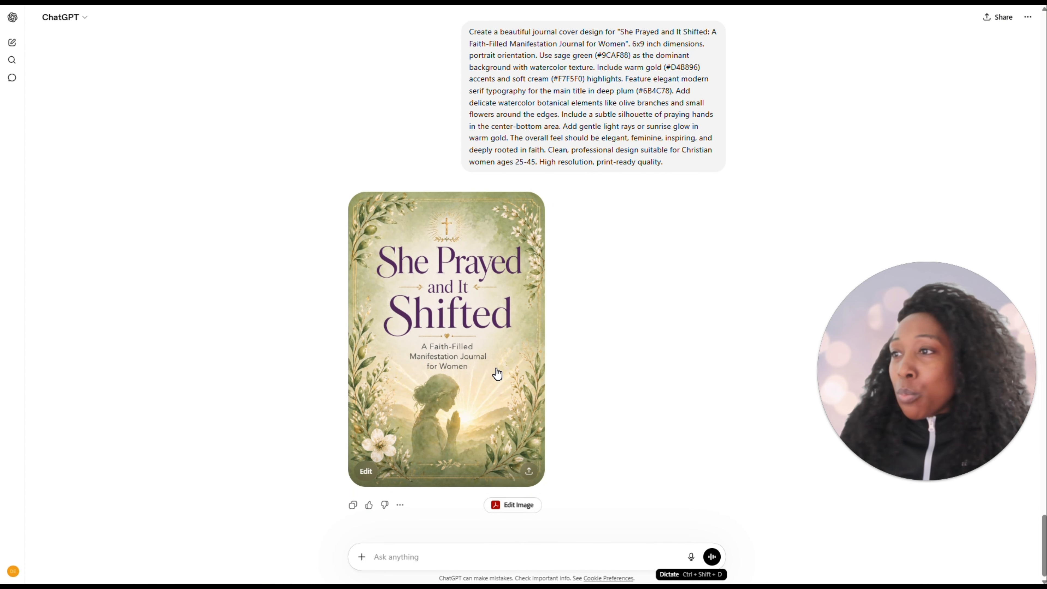
scroll(497, 369, up, 8)
scroll(496, 368, down, 7)
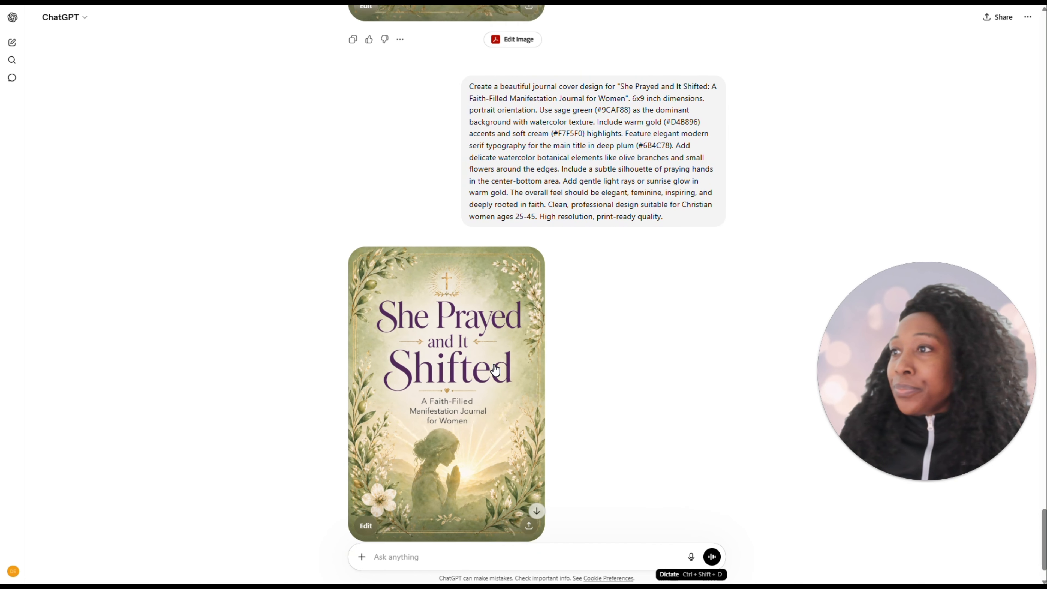
scroll(509, 353, down, 1)
scroll(522, 330, up, 8)
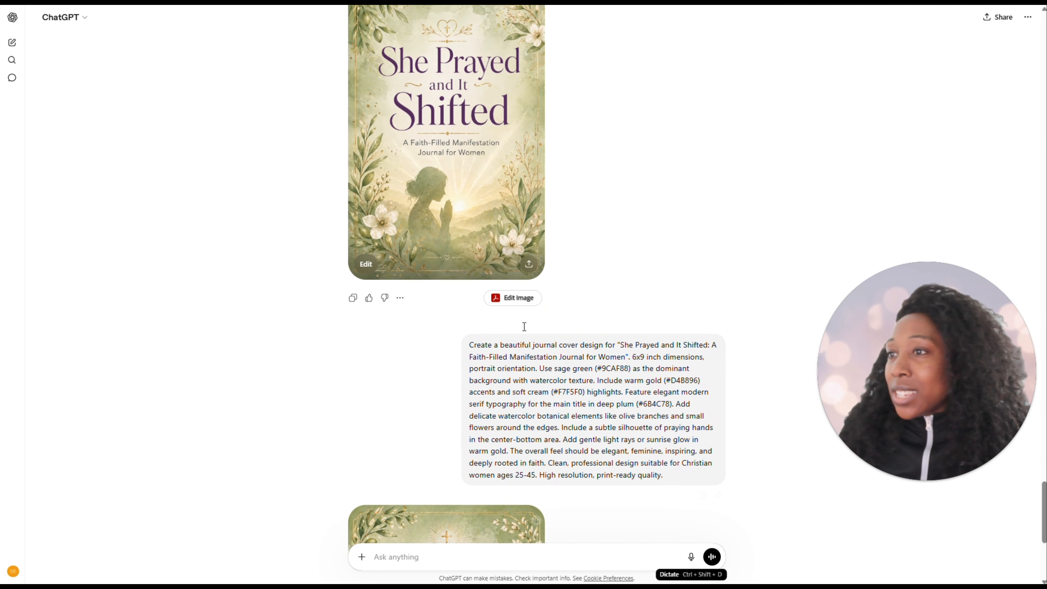
scroll(524, 331, down, 6)
scroll(523, 331, down, 2)
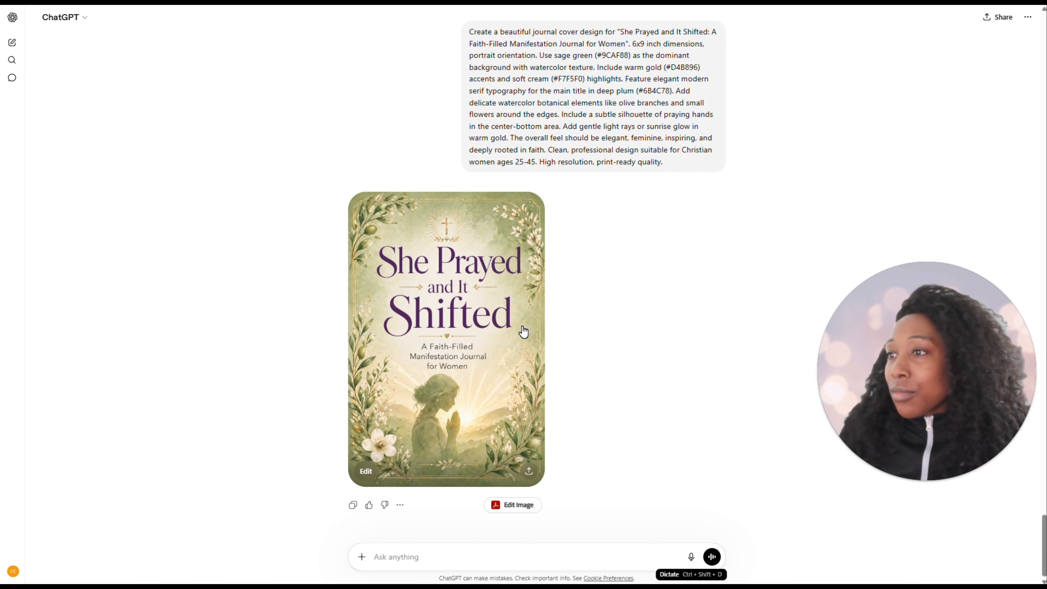
click(481, 358)
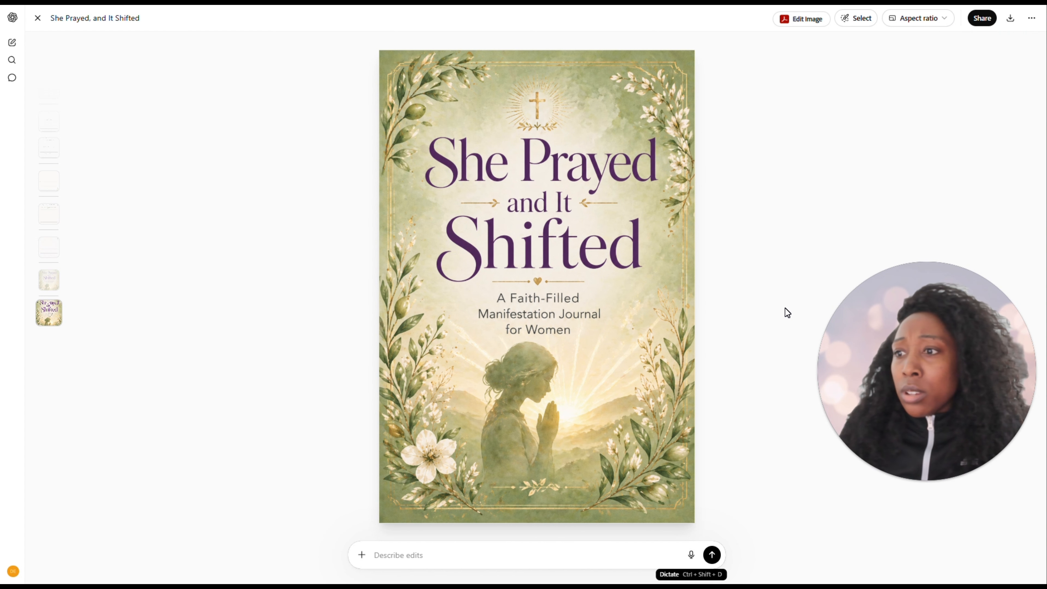
scroll(791, 310, up, 2)
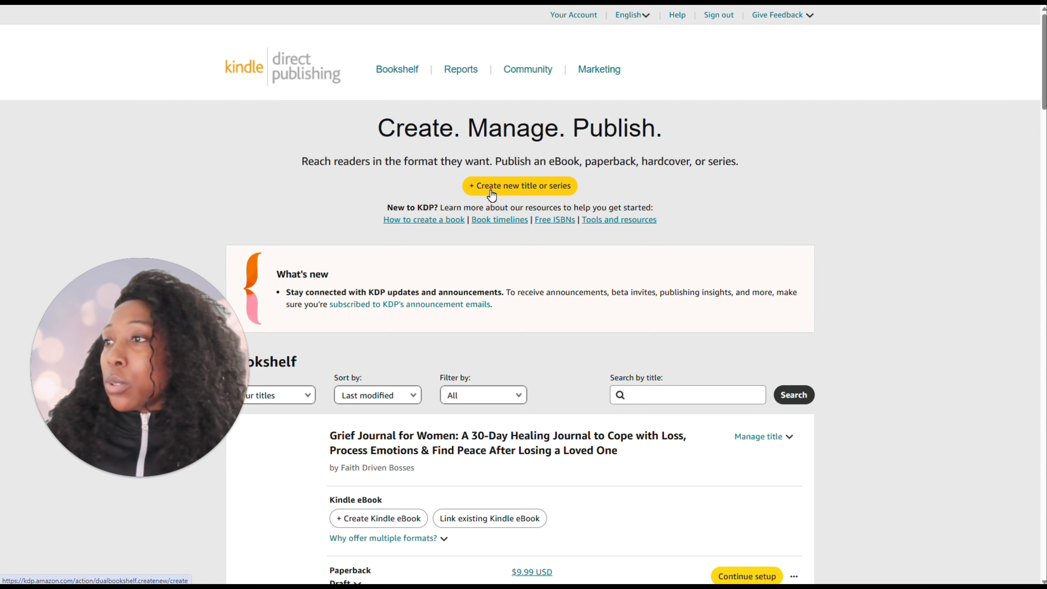
Select the optimised listing title in the plan's Amazon KDP Publishing Kit and start a new paperback in Kindle Direct Publishing
drag(156, 413, 975, 507)
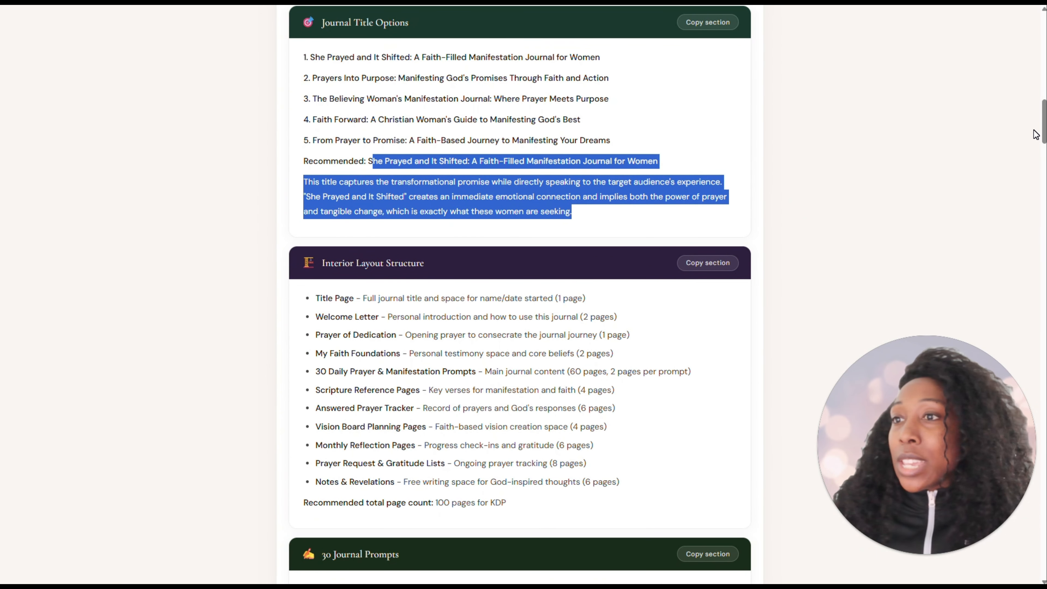
drag(1045, 125, 1017, 514)
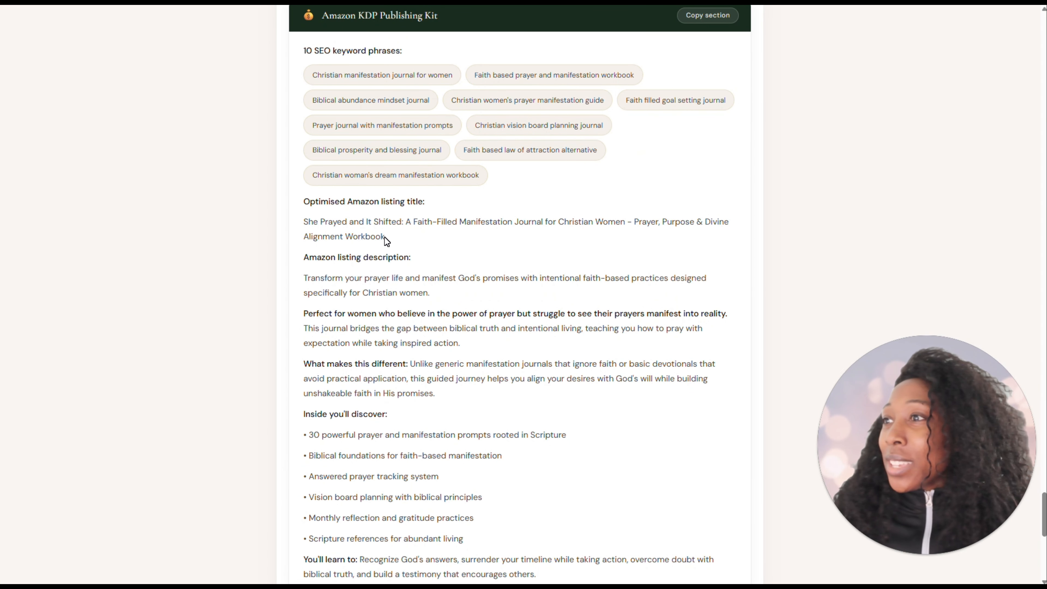
drag(393, 236, 305, 223)
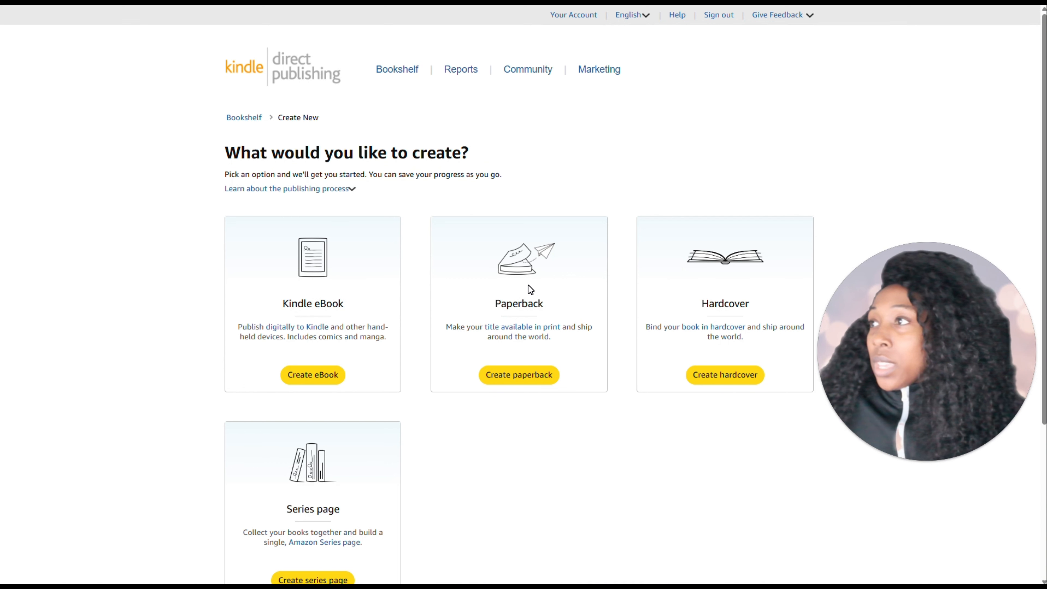
click(517, 374)
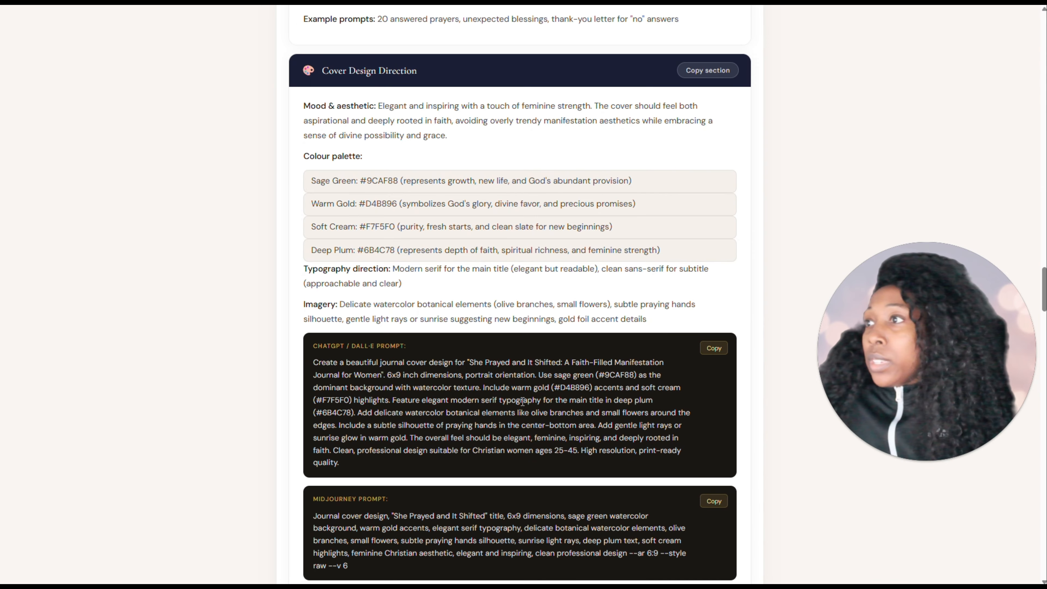
Switch back to the journal plan and review the keyword phrases, listing title and description in its Amazon KDP Publishing Kit
scroll(472, 316, down, 10)
scroll(470, 312, down, 15)
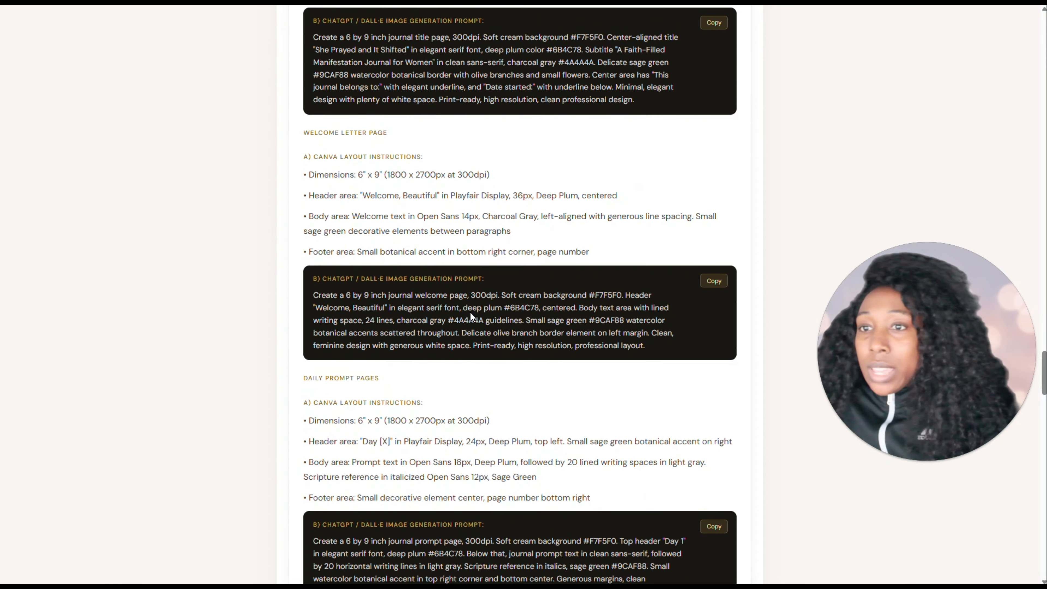
scroll(471, 313, down, 15)
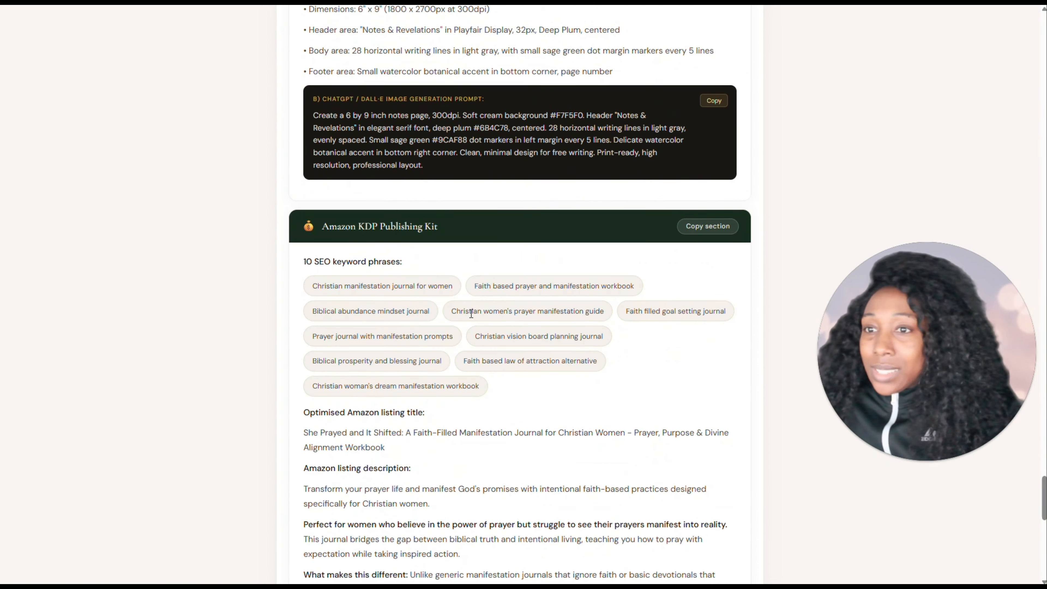
scroll(476, 327, down, 4)
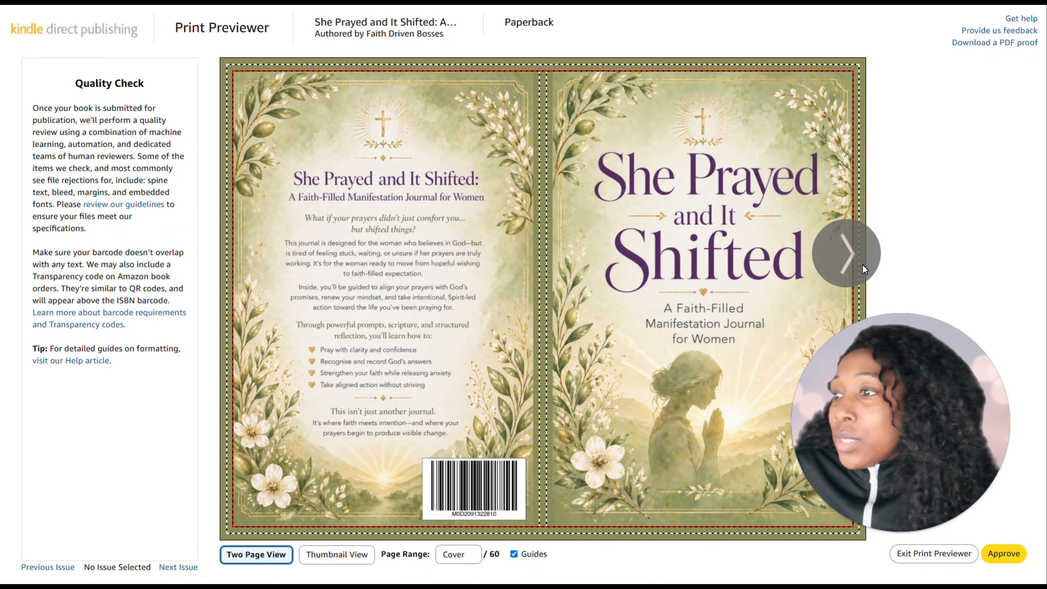
Page through the journal's full cover and all 60 interior pages in the print preview, then approve the proof
click(847, 261)
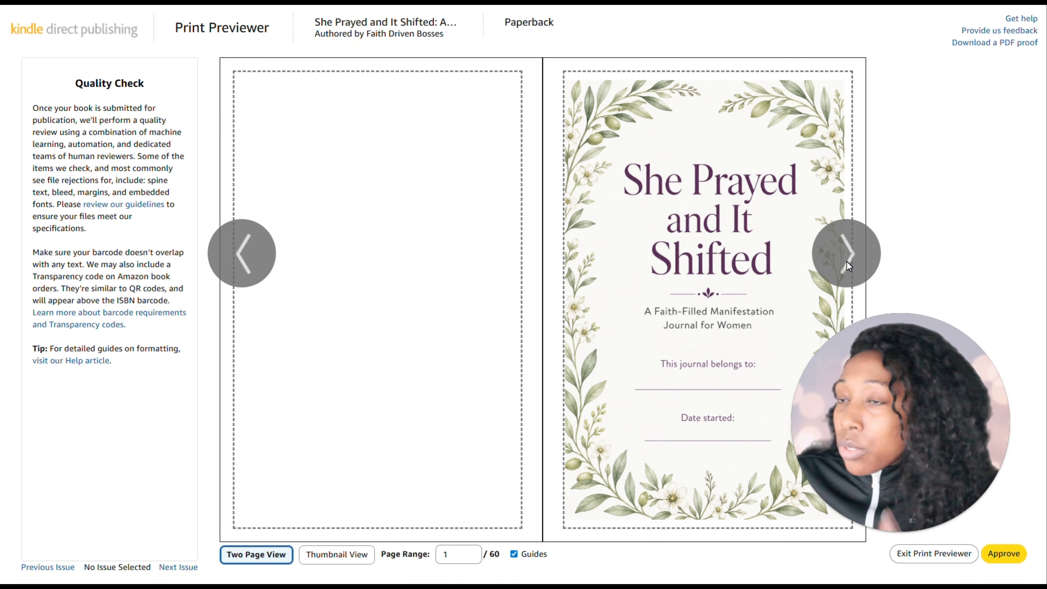
click(847, 261)
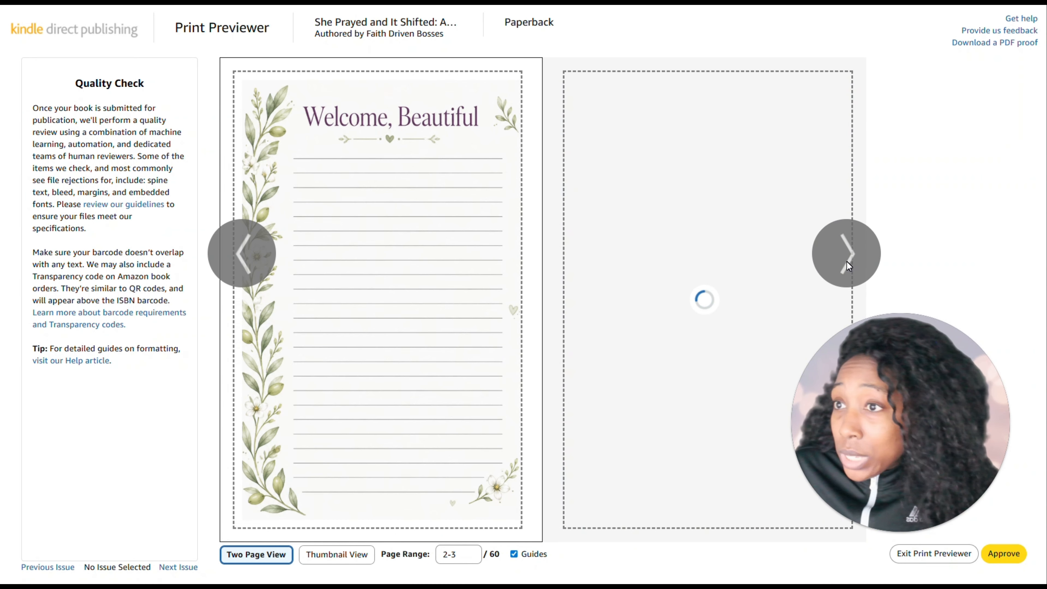
click(847, 261)
click(847, 261)
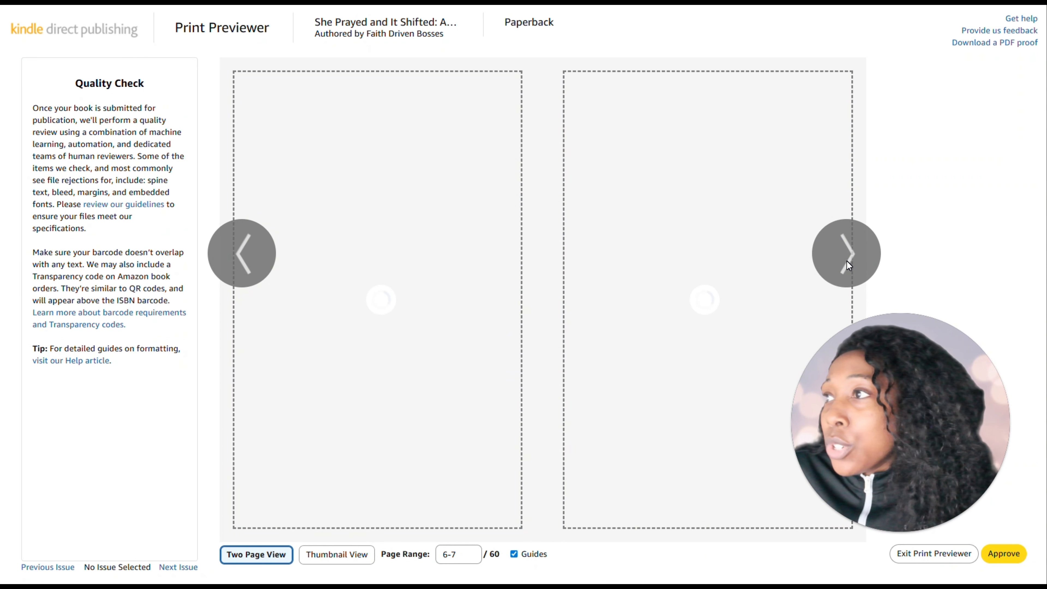
click(847, 261)
click(847, 261)
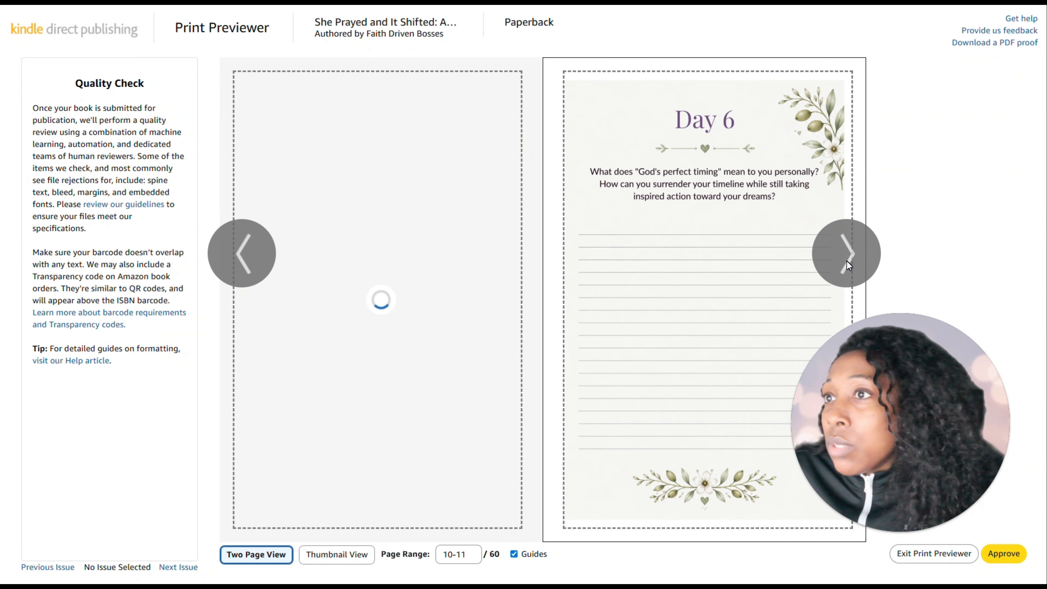
click(847, 261)
click(847, 261)
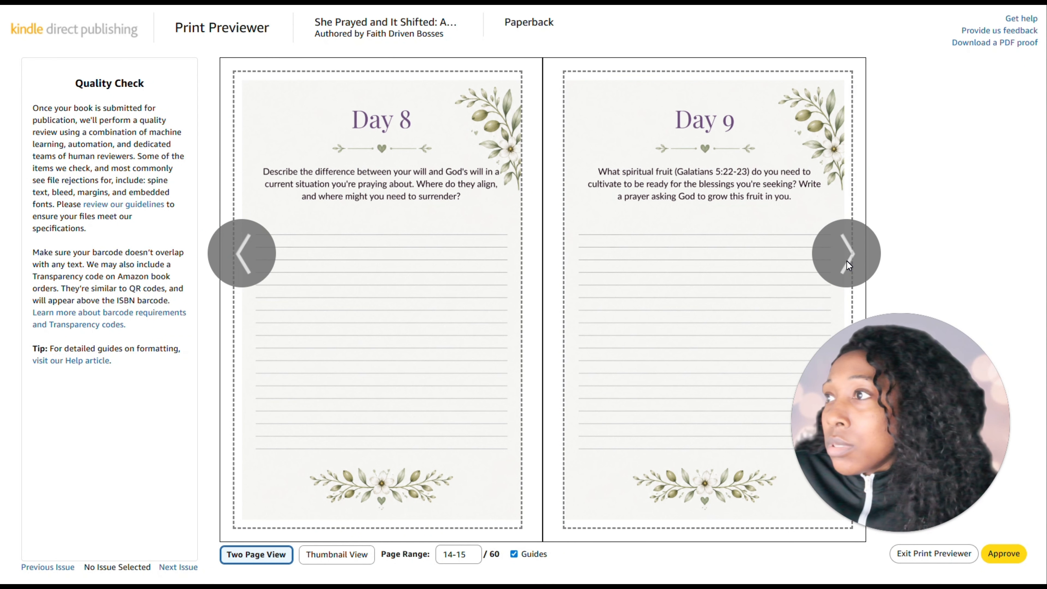
click(847, 261)
click(847, 261)
click(847, 261)
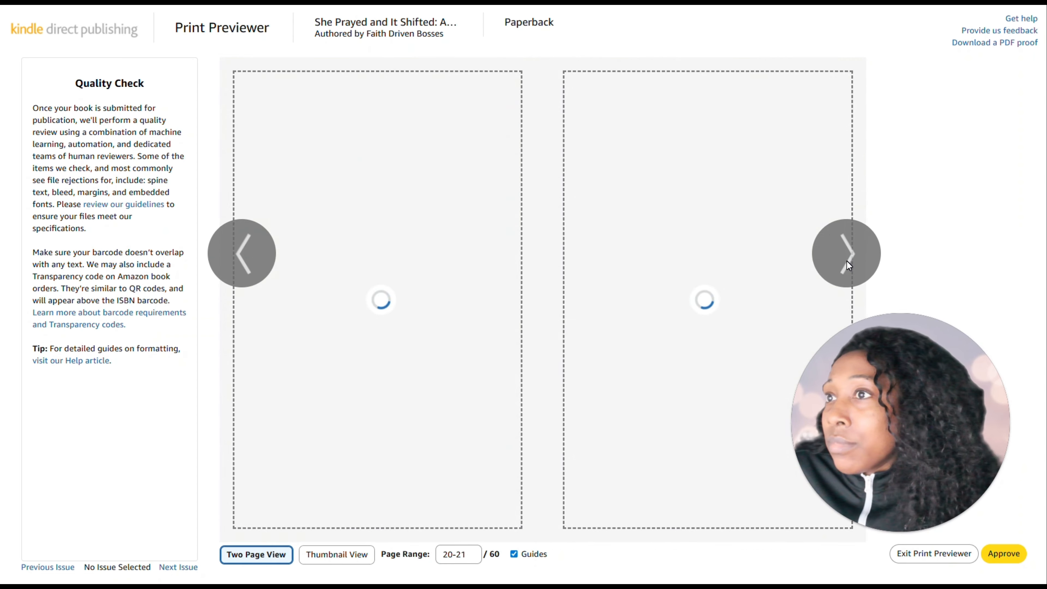
click(846, 261)
click(847, 261)
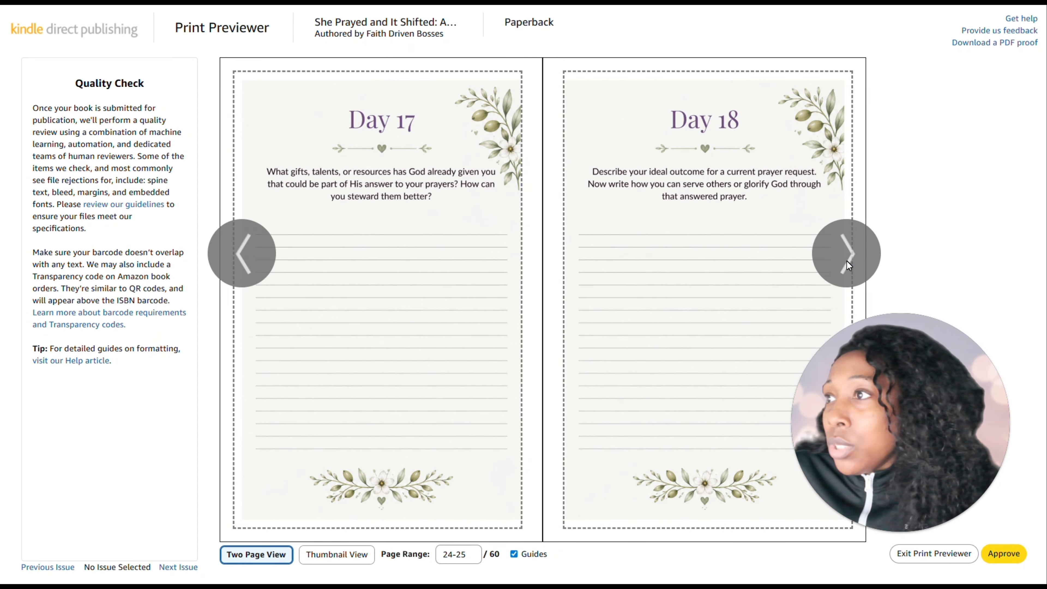
click(847, 261)
click(846, 261)
click(847, 261)
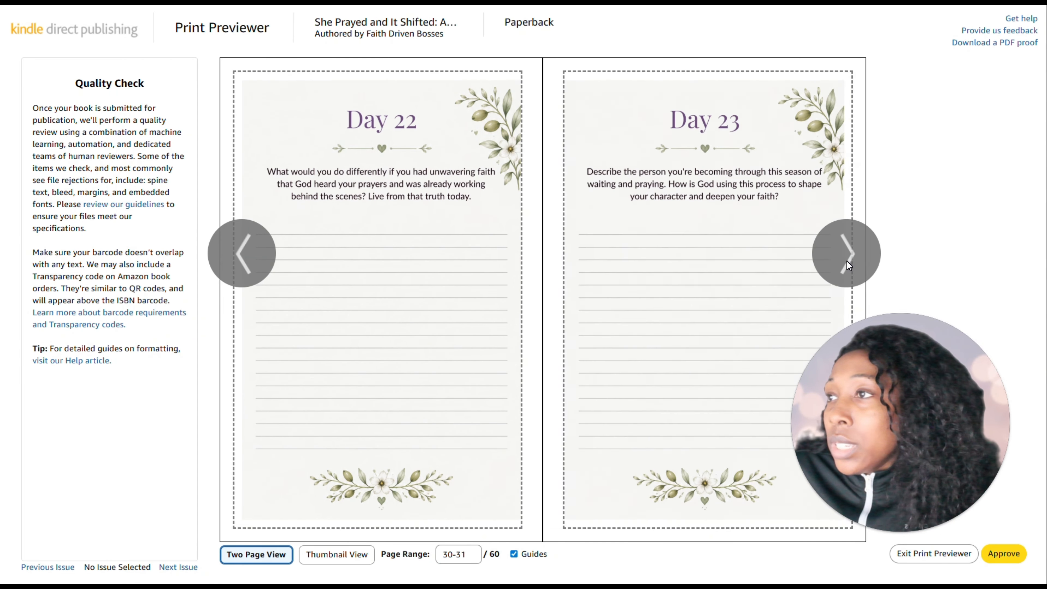
click(847, 261)
click(847, 261)
click(847, 261)
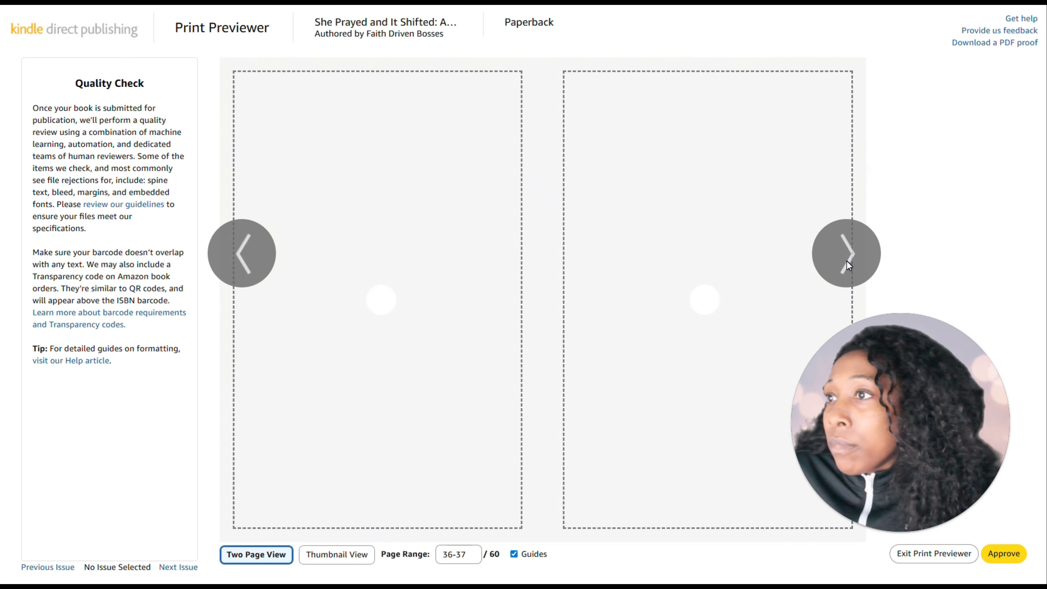
click(846, 261)
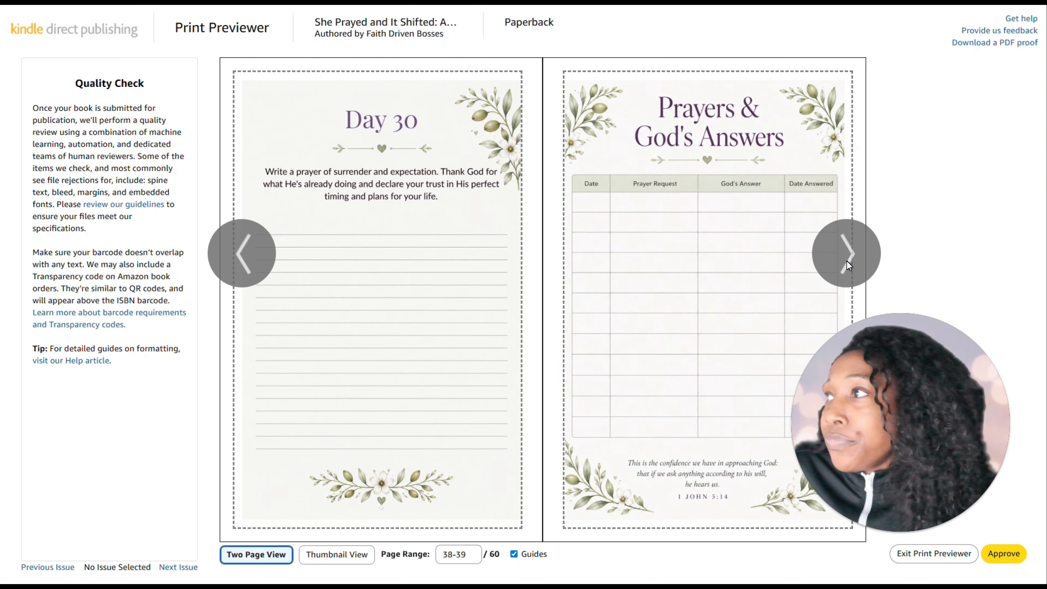
click(847, 261)
click(847, 261)
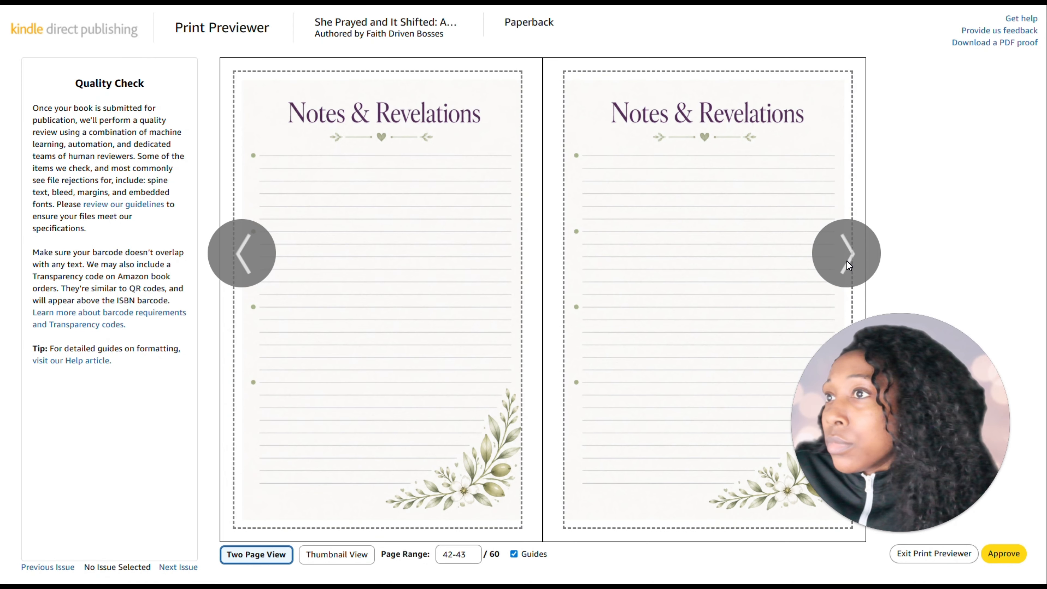
click(847, 262)
click(846, 262)
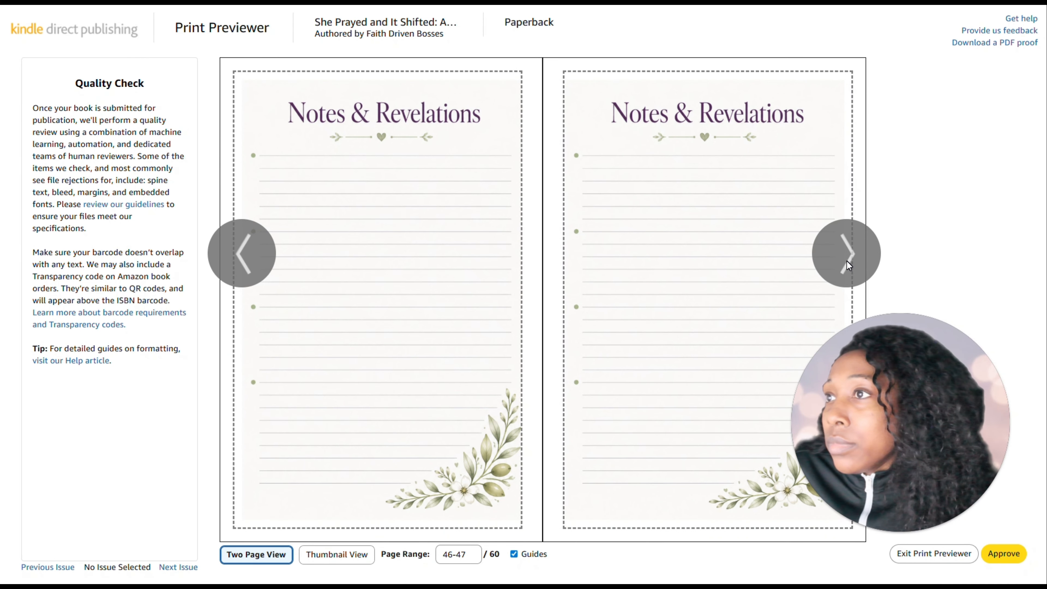
click(846, 261)
click(847, 261)
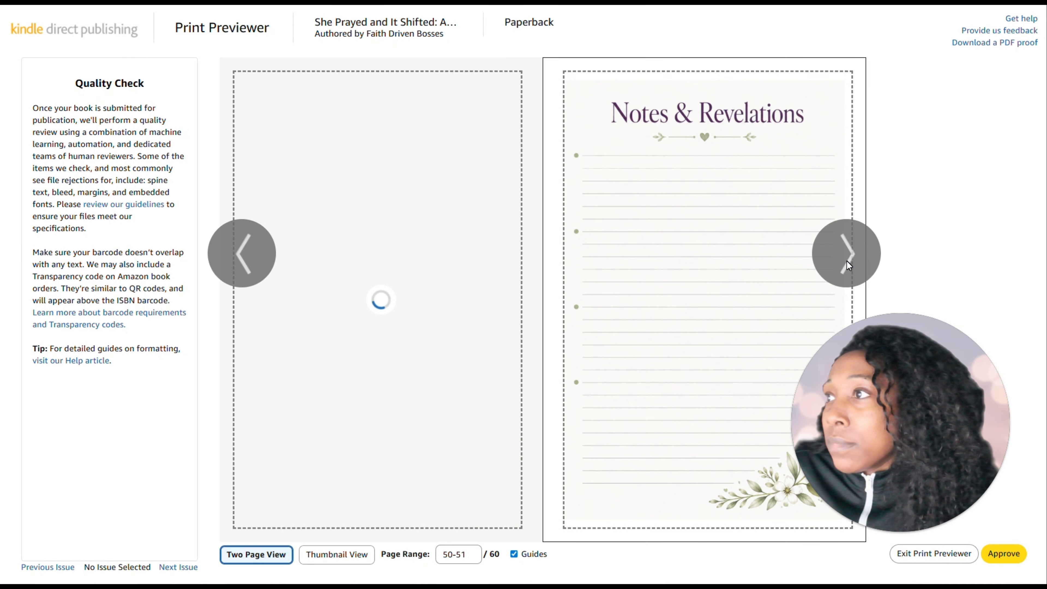
click(847, 261)
click(847, 261)
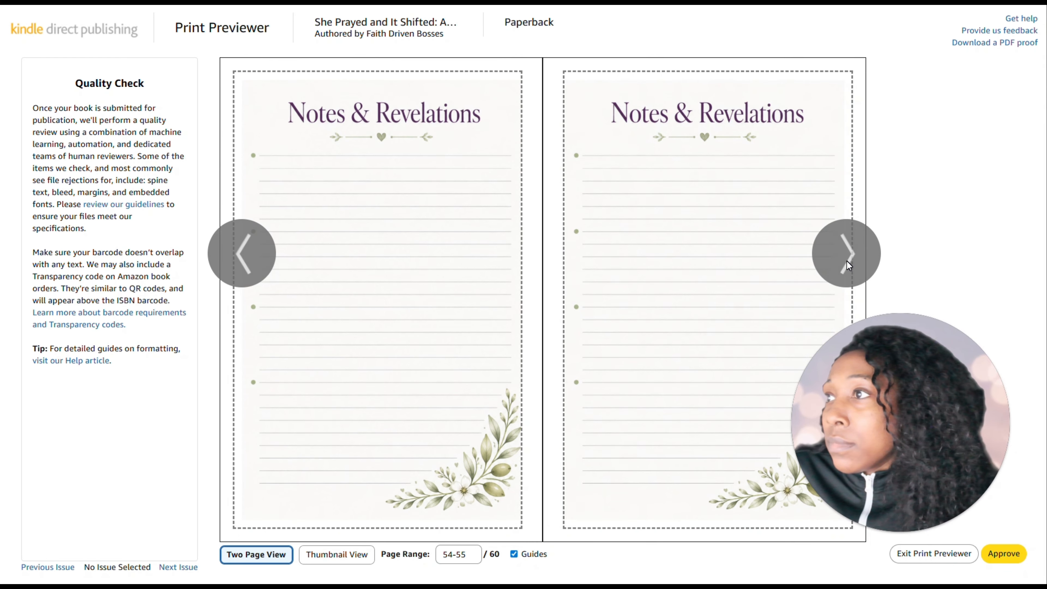
click(846, 261)
click(847, 261)
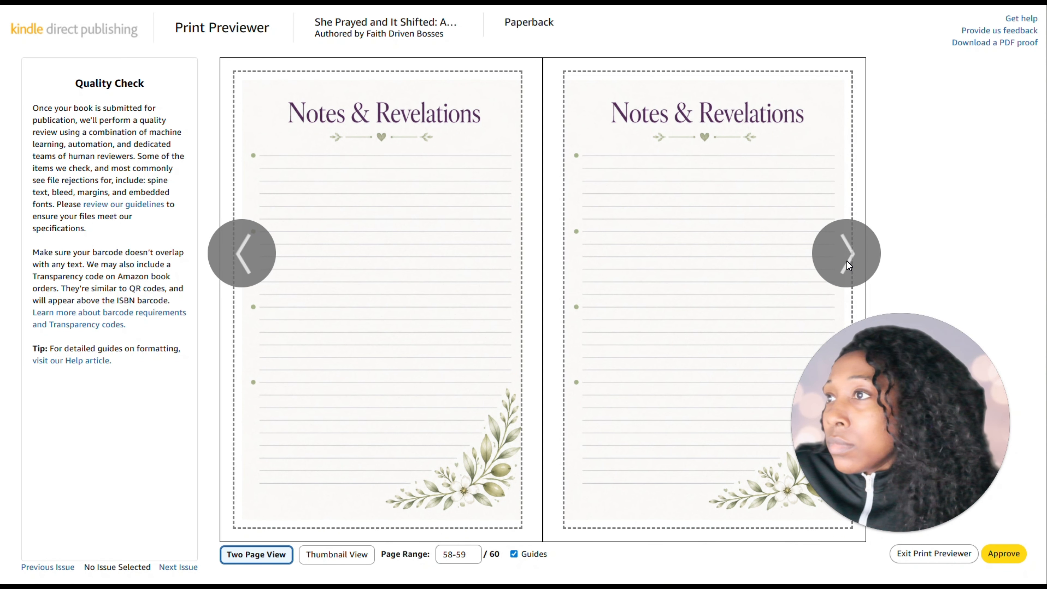
click(847, 261)
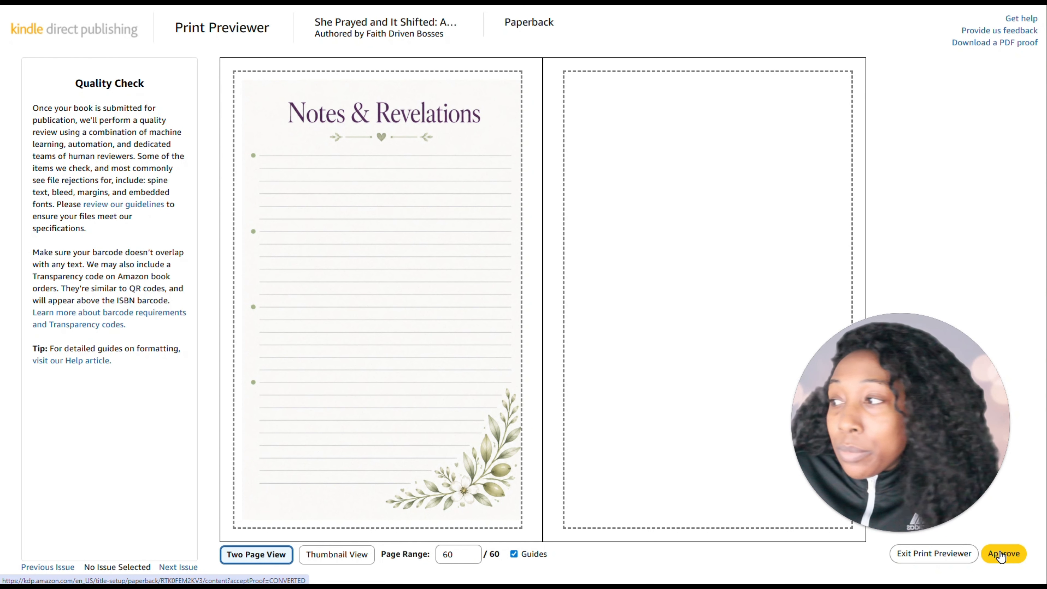
click(1002, 556)
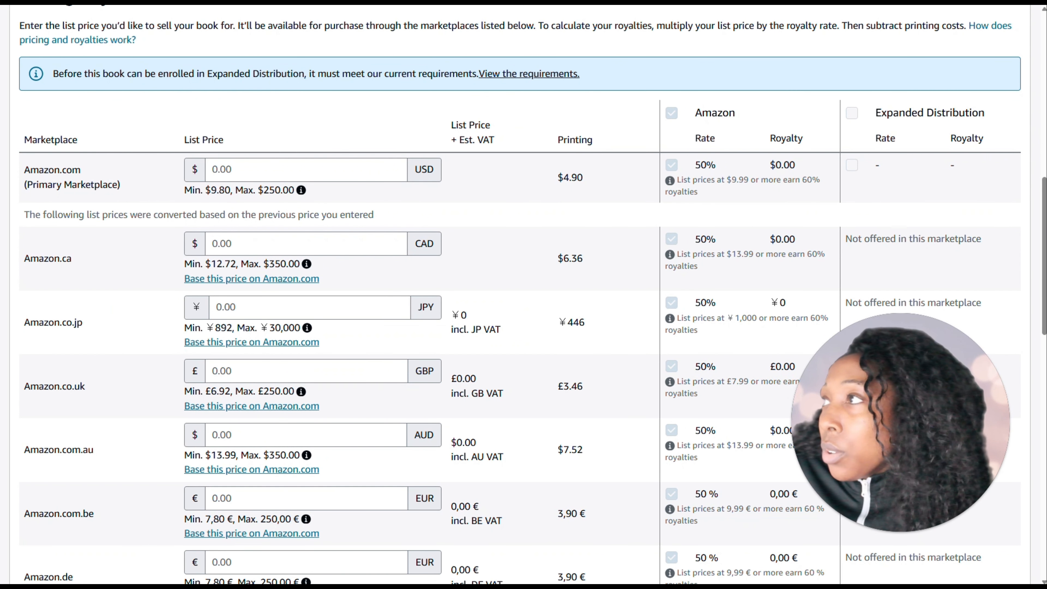
Copy the suggested paperback price from the journal plan and set the Amazon.com list price in Kindle Direct Publishing to 16.97 USD
click(120, 2)
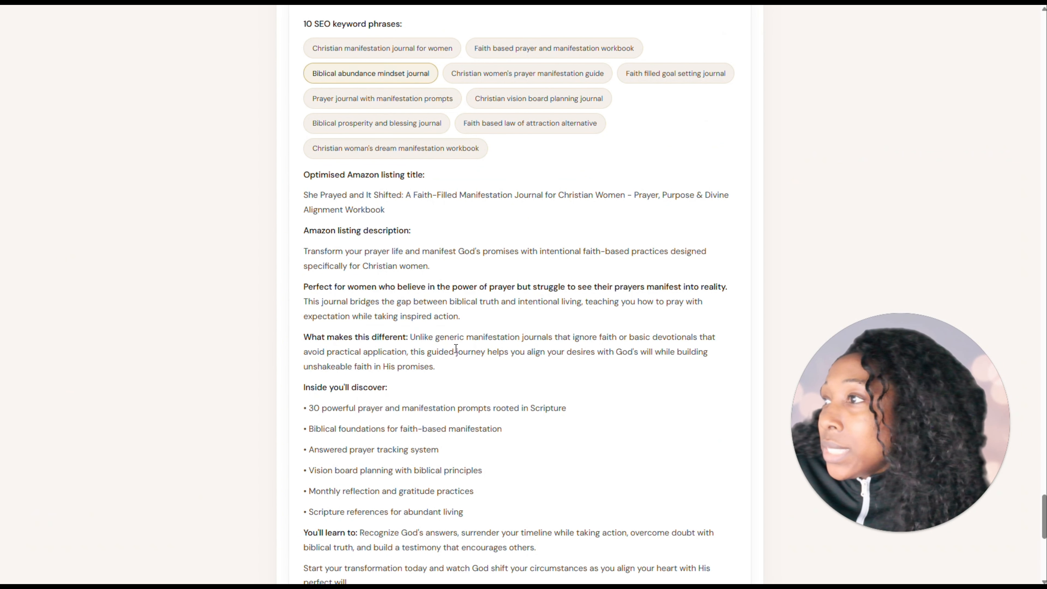
scroll(466, 304, down, 8)
scroll(461, 303, down, 2)
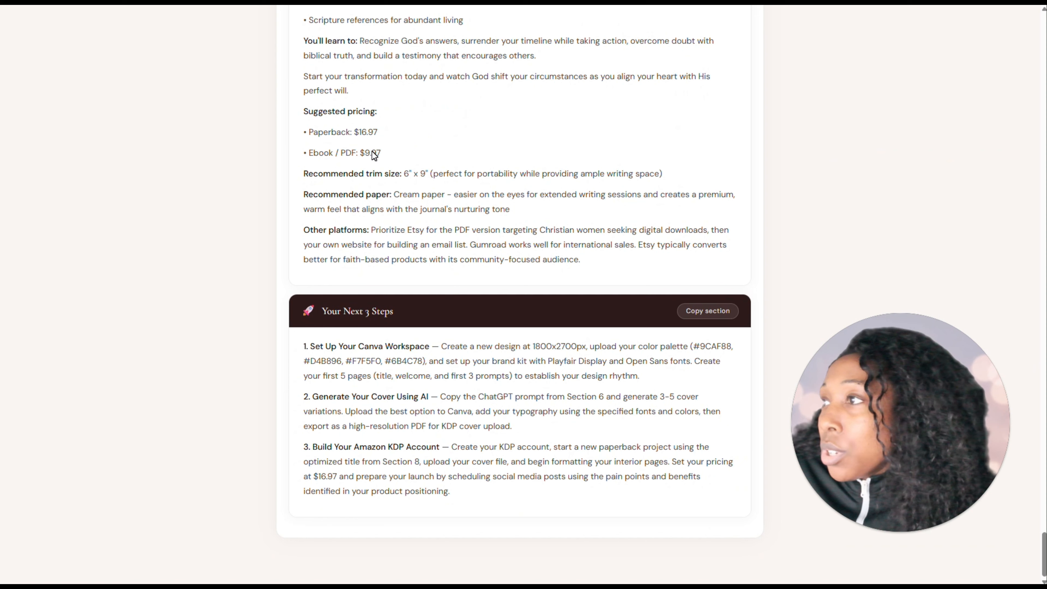
drag(379, 133, 359, 132)
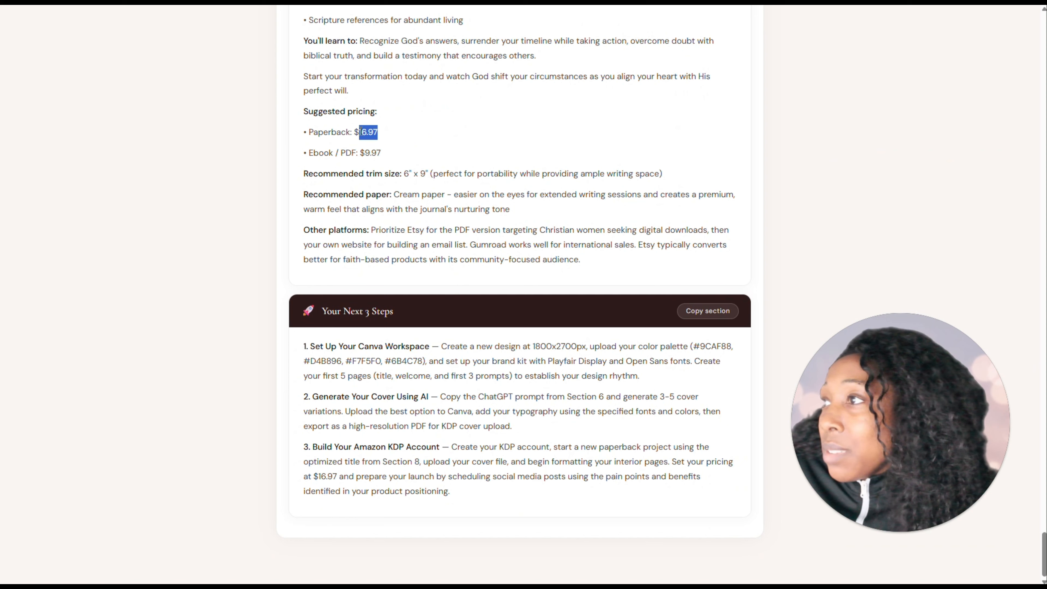
right_click(361, 131)
click(444, 108)
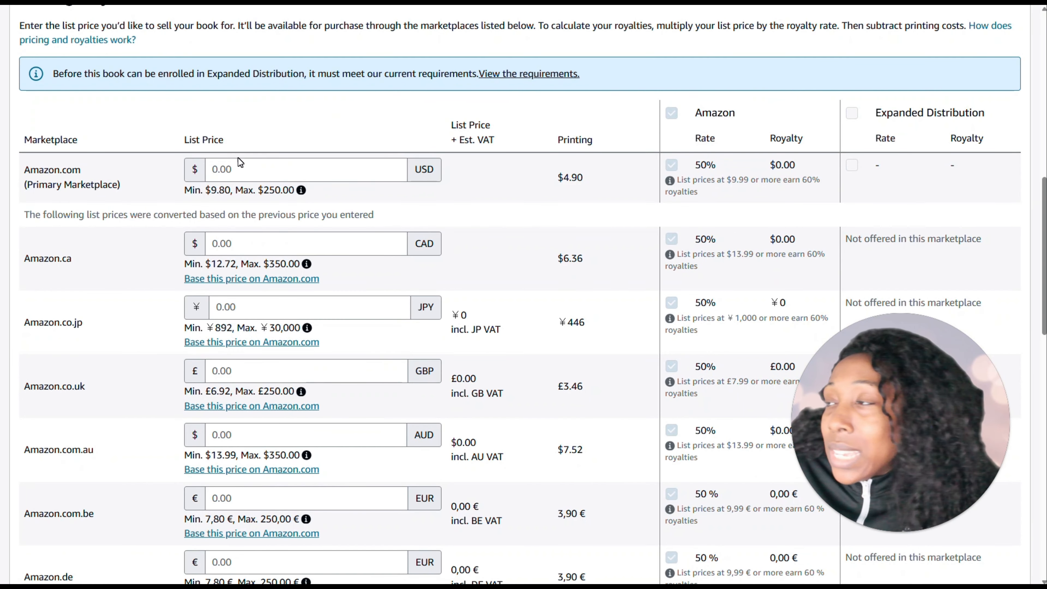
click(241, 162)
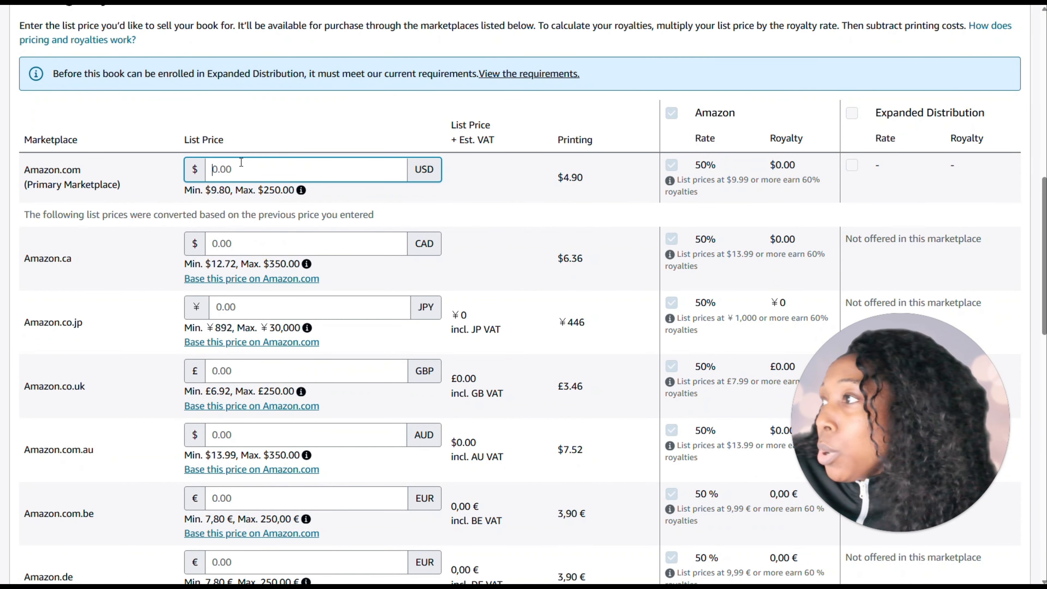
key(ctrl+v)
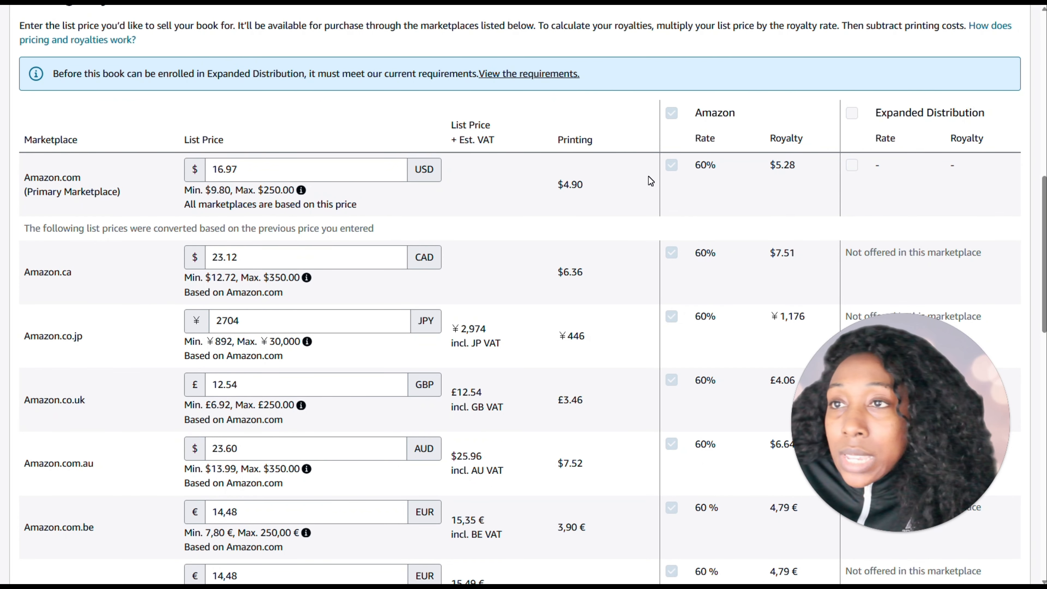
Review the list prices of the other marketplaces and save the paperback as a draft
scroll(607, 203, down, 3)
scroll(304, 170, down, 13)
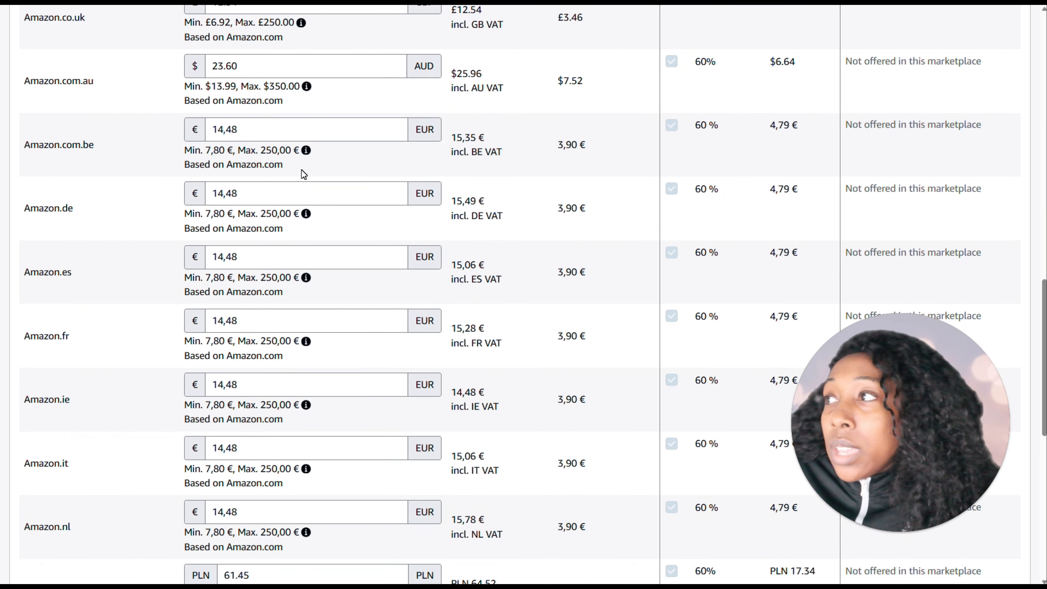
scroll(299, 170, down, 4)
scroll(303, 206, up, 1)
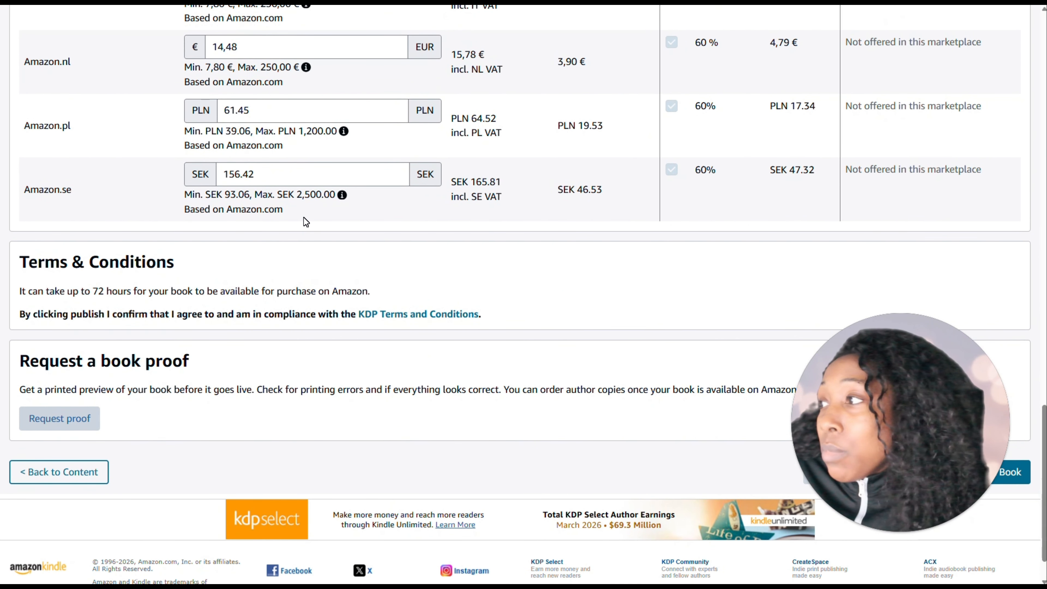
scroll(280, 251, down, 1)
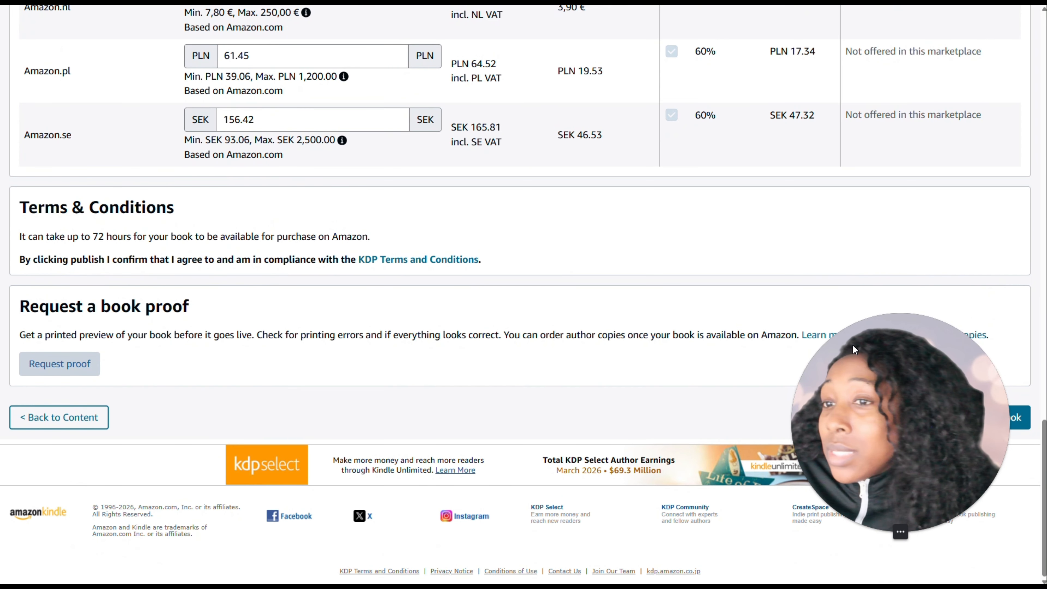
drag(855, 350, 614, 334)
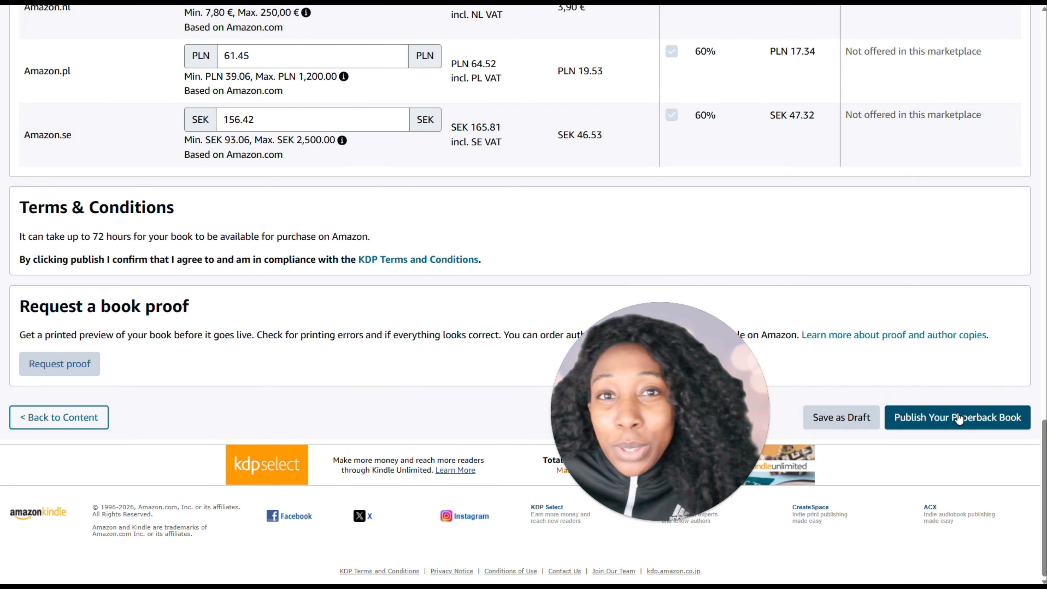
click(851, 418)
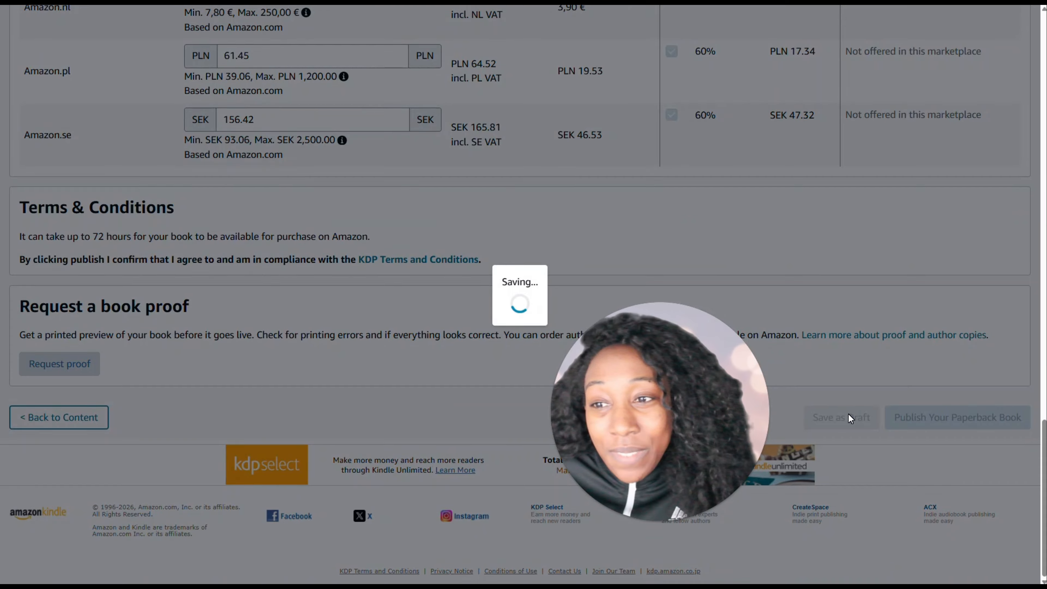